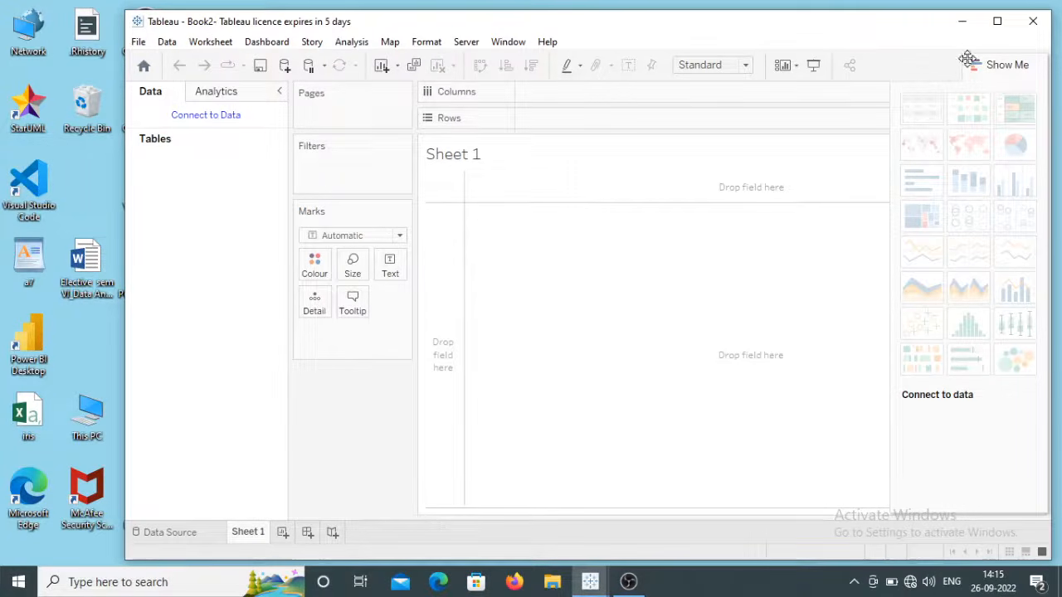
# Connect the workbook to the saved data source Sample - Superstore
pyautogui.click(170, 533)
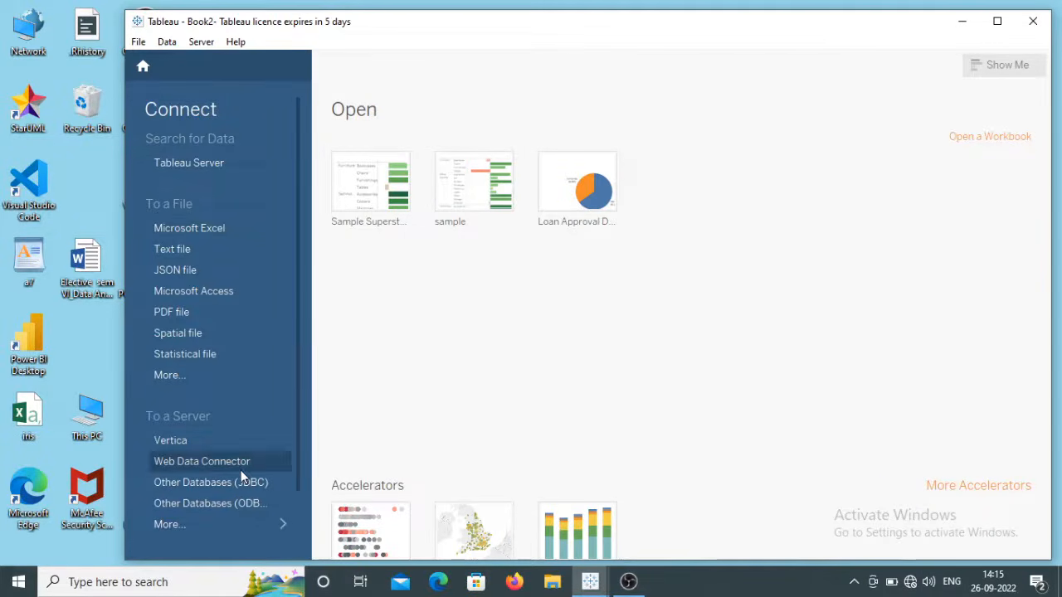
pyautogui.scroll(-2, 223, 465)
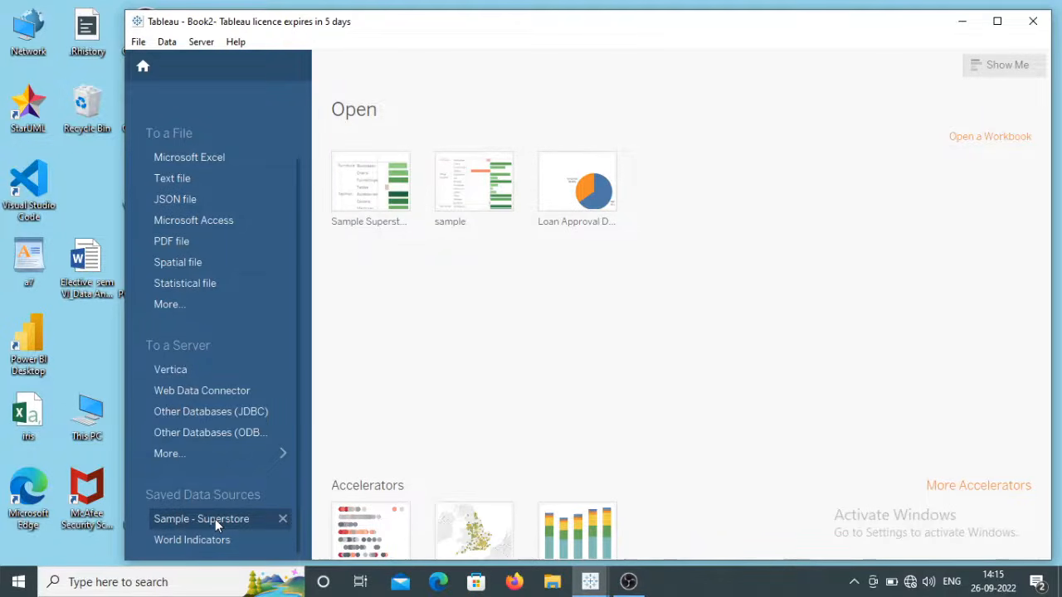
pyautogui.click(220, 512)
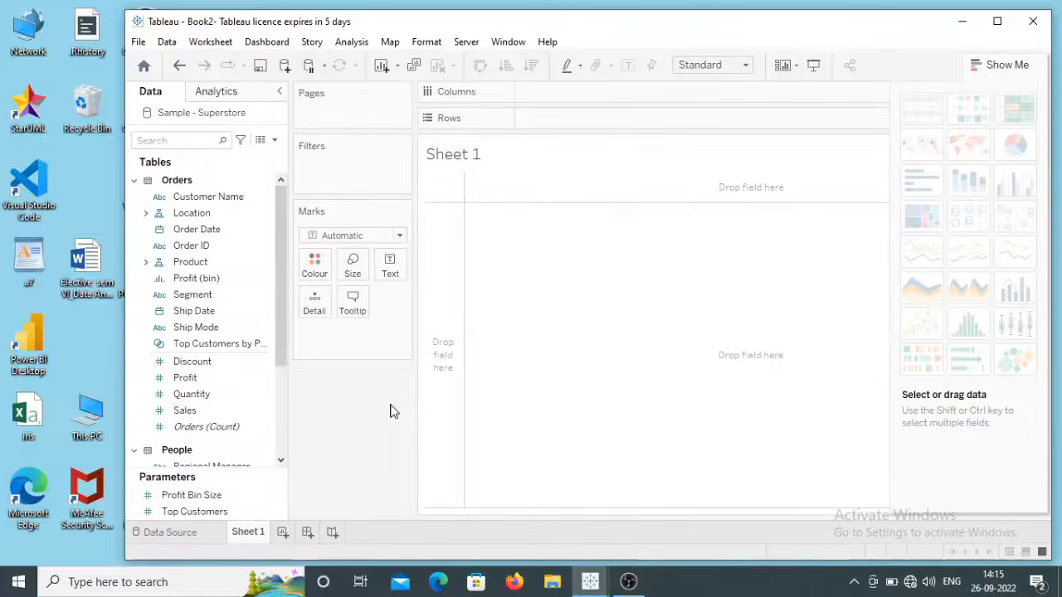
# Remove the People and Returns tables related to Orders from the data source, and collapse the table details
pyautogui.click(175, 533)
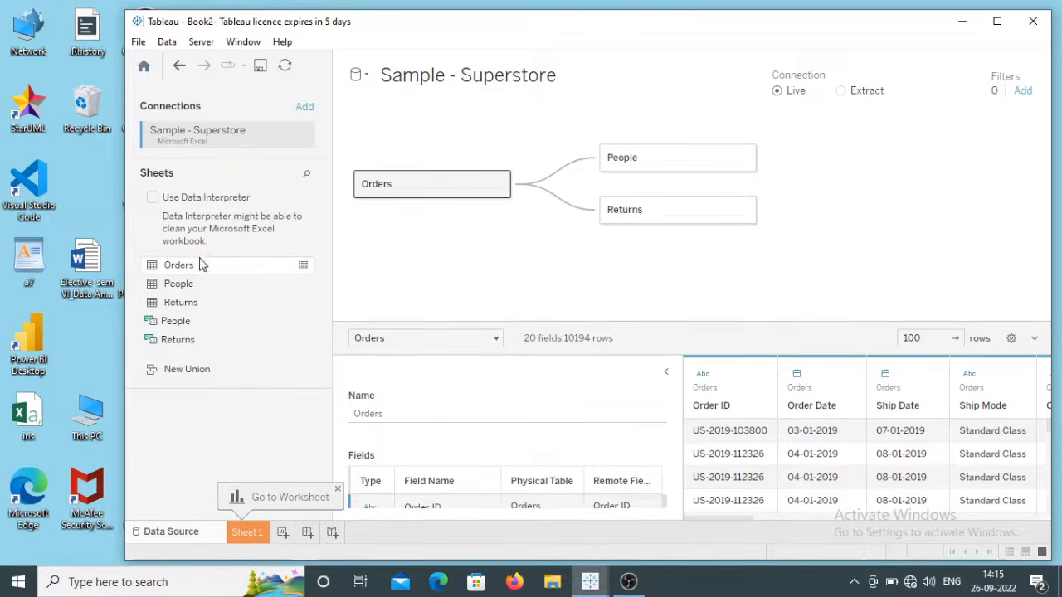
pyautogui.click(679, 160)
pyautogui.rightClick(679, 160)
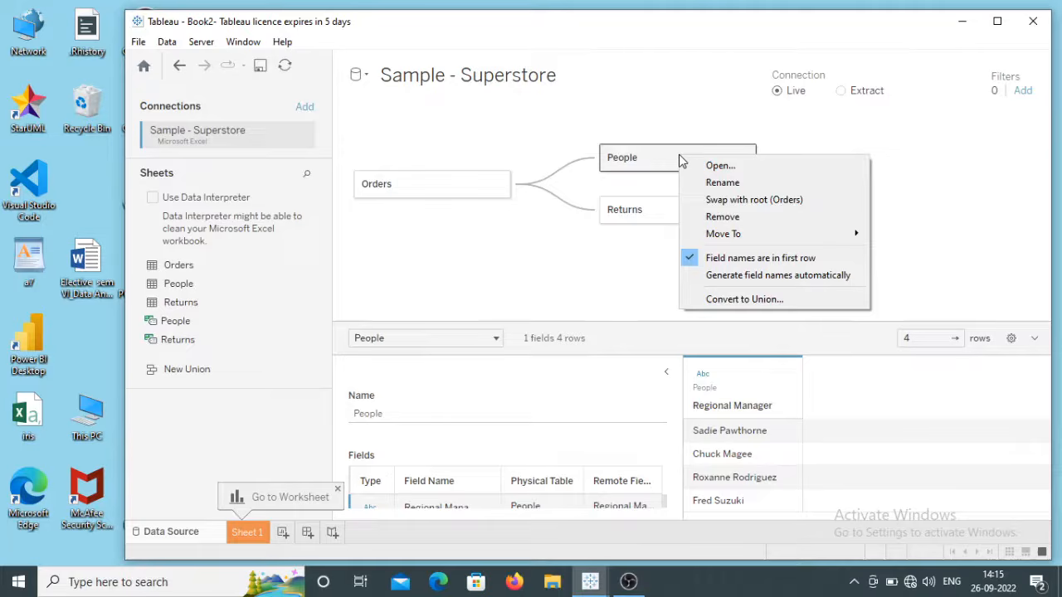
pyautogui.click(703, 219)
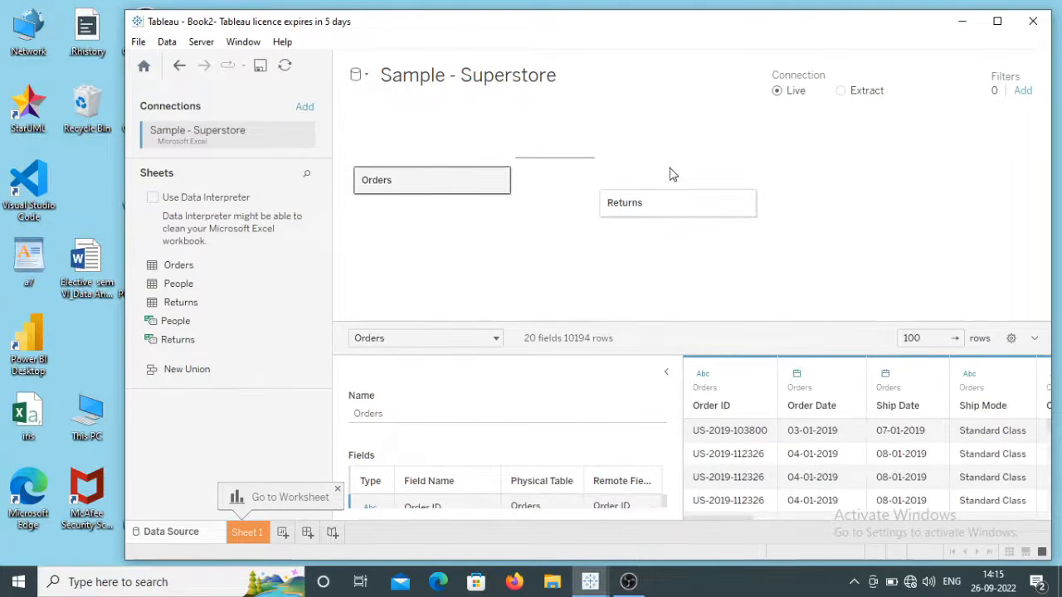
pyautogui.click(669, 161)
pyautogui.rightClick(670, 159)
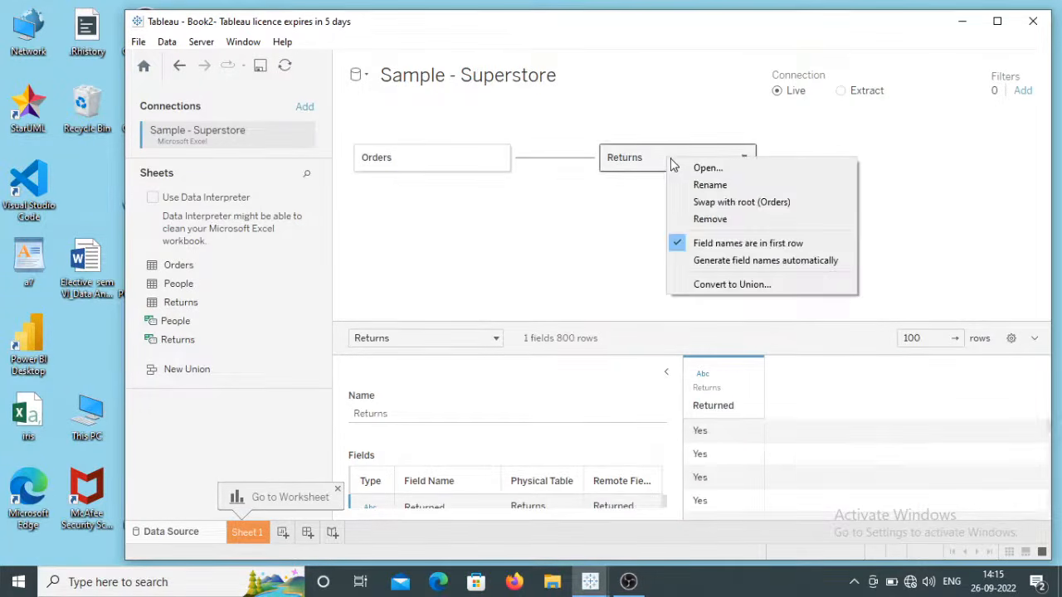
pyautogui.click(708, 219)
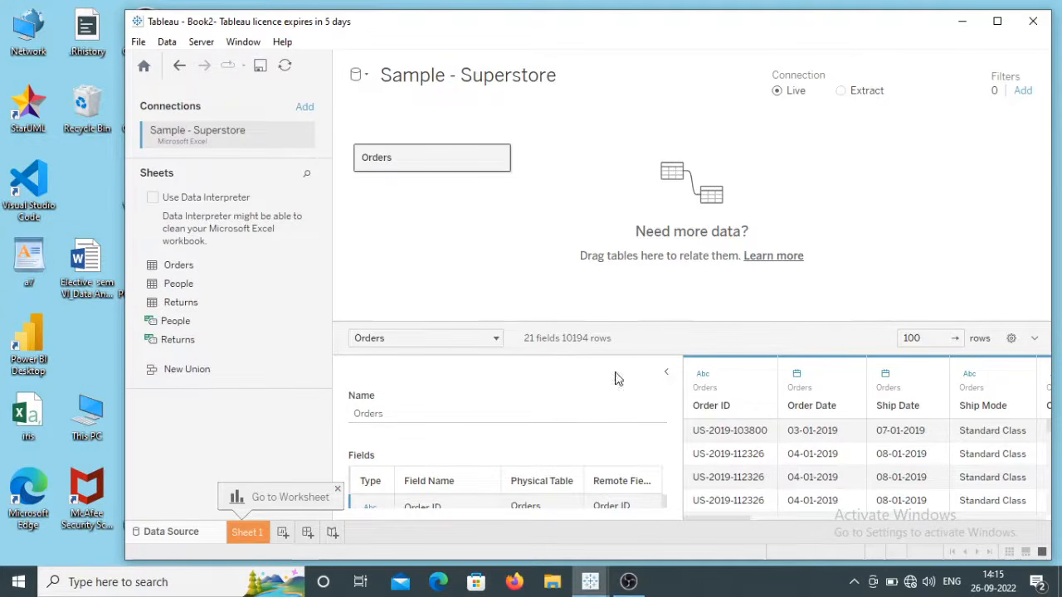
pyautogui.click(666, 374)
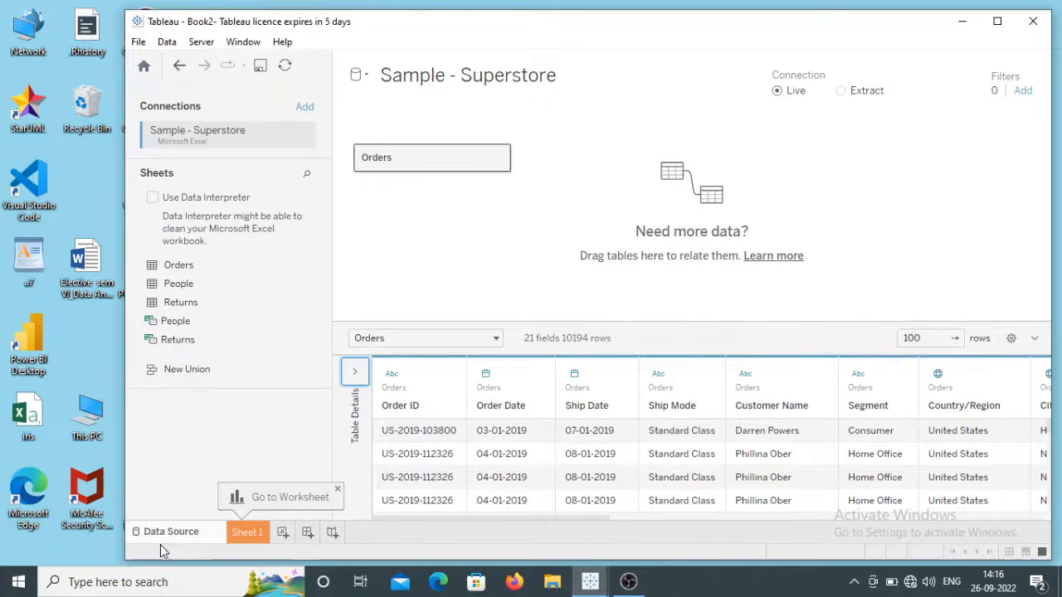
# Examine the Orders data preview on the data source page and the dimensions and measures listed for Sheet 1
pyautogui.click(249, 533)
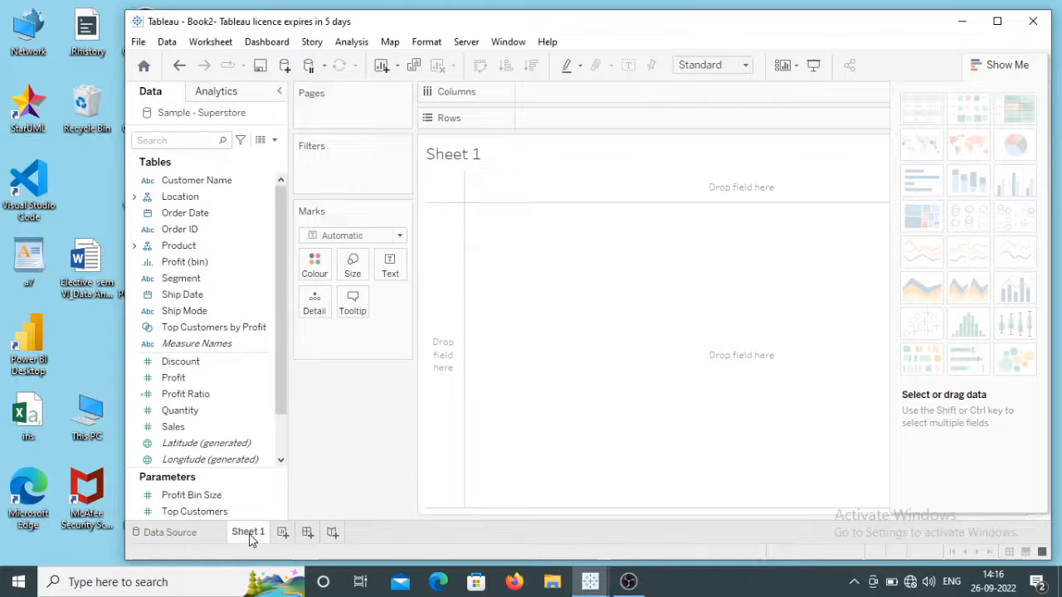
pyautogui.moveTo(249, 534)
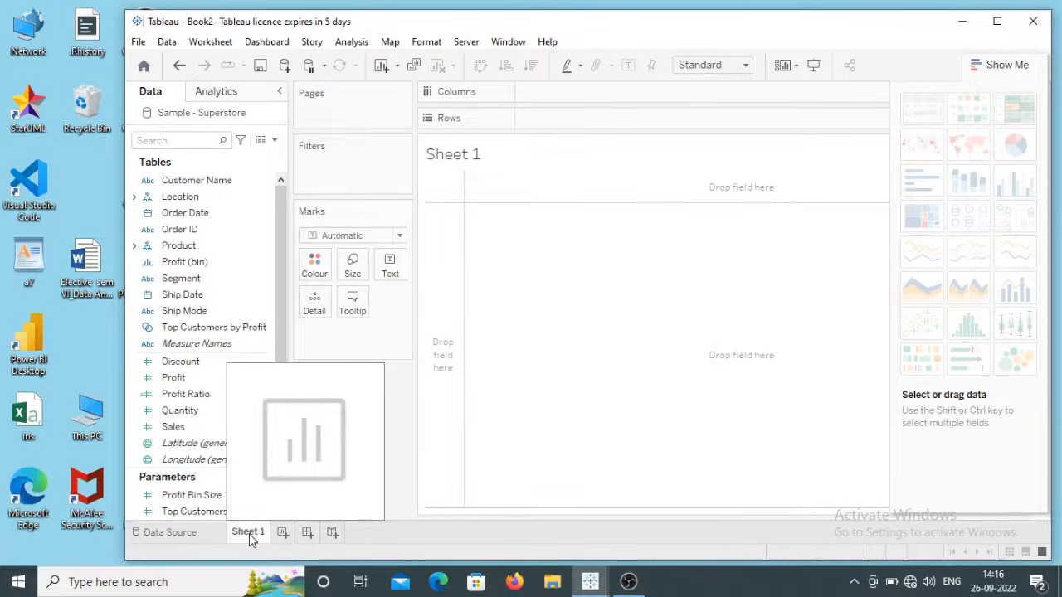
pyautogui.click(175, 535)
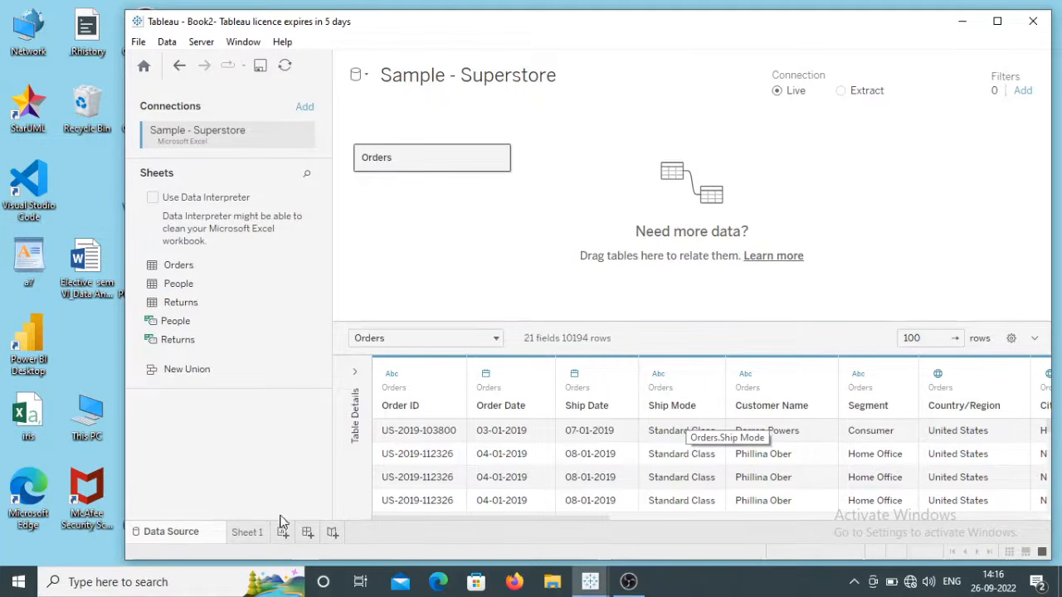
pyautogui.click(249, 534)
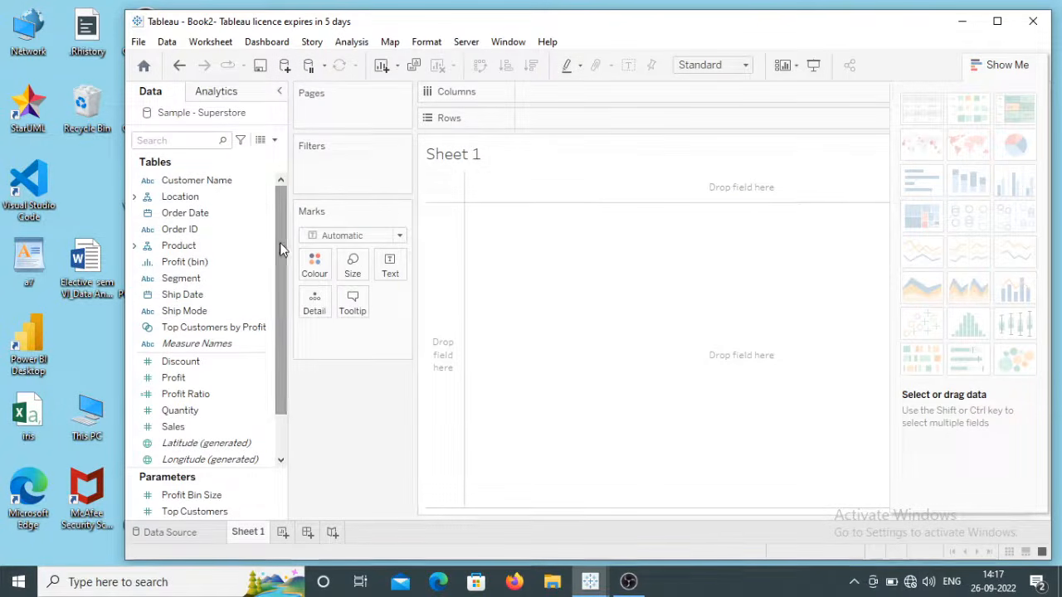
pyautogui.click(244, 217)
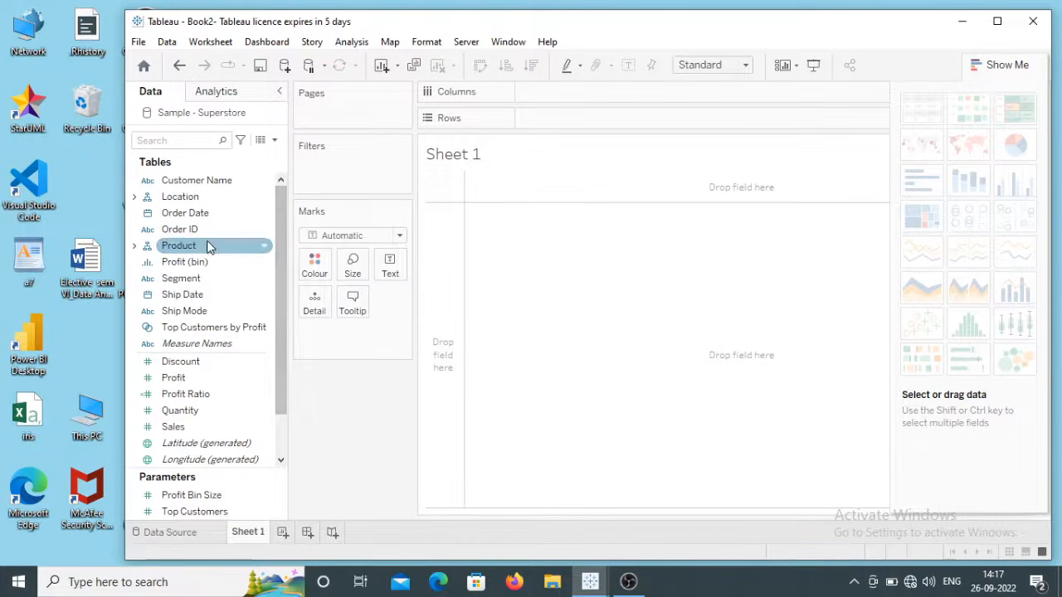
pyautogui.moveTo(281, 354); pyautogui.dragTo(284, 366)
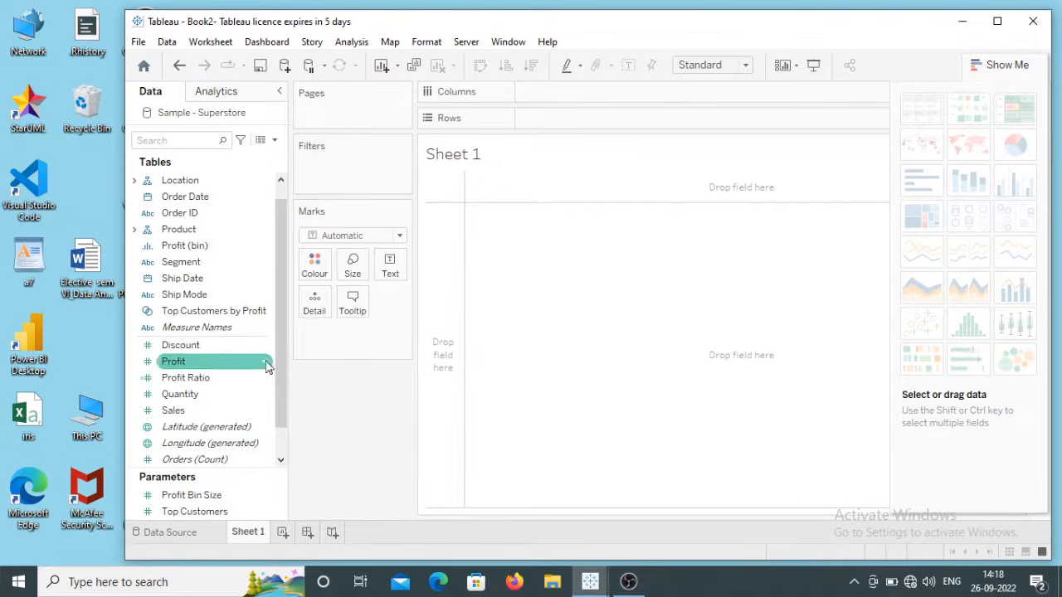
pyautogui.moveTo(280, 372); pyautogui.dragTo(279, 402)
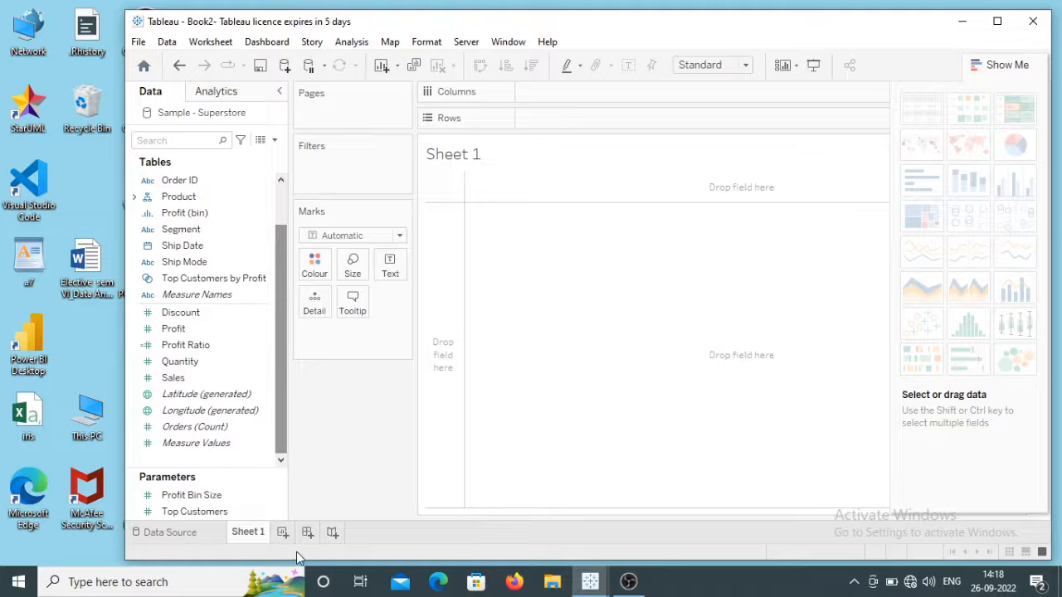
# Rename Sheet 1 as "Profit By Category and subcategory" and copy the new name
pyautogui.doubleClick(249, 535)
pyautogui.write('P')
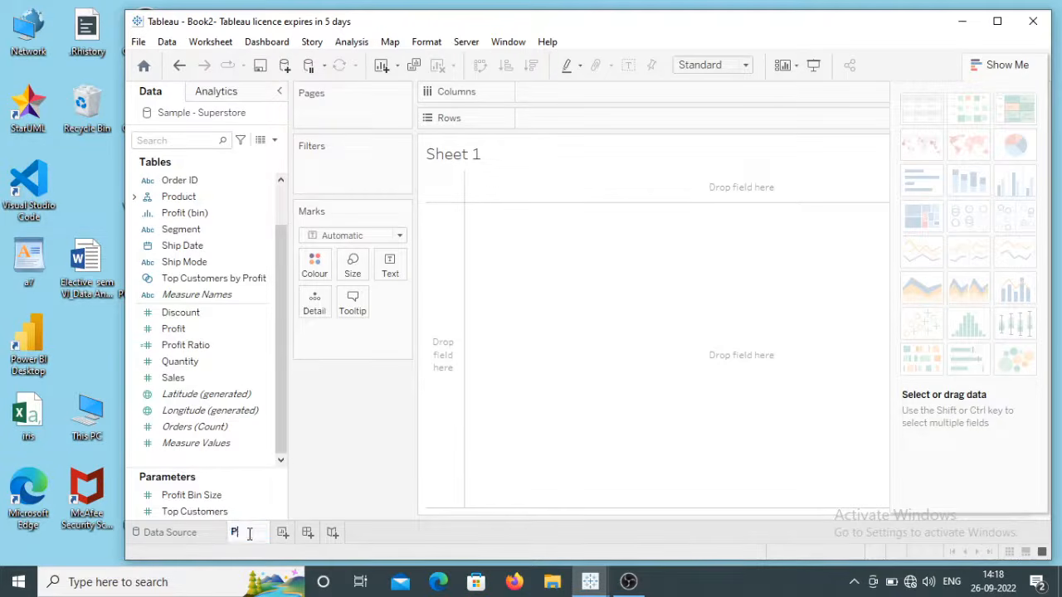
pyautogui.write('rofit')
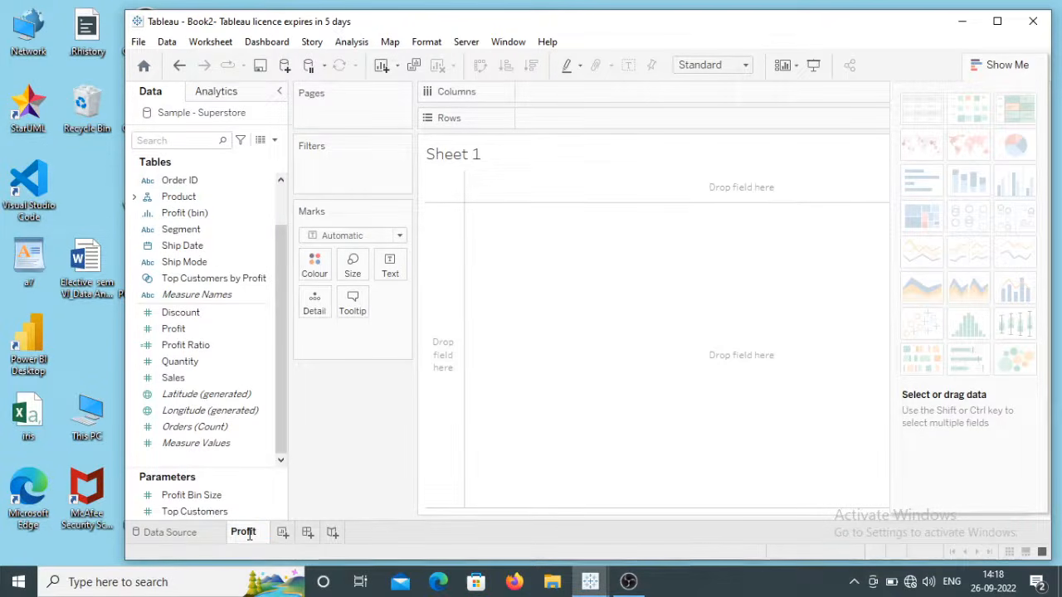
pyautogui.write(' By Category')
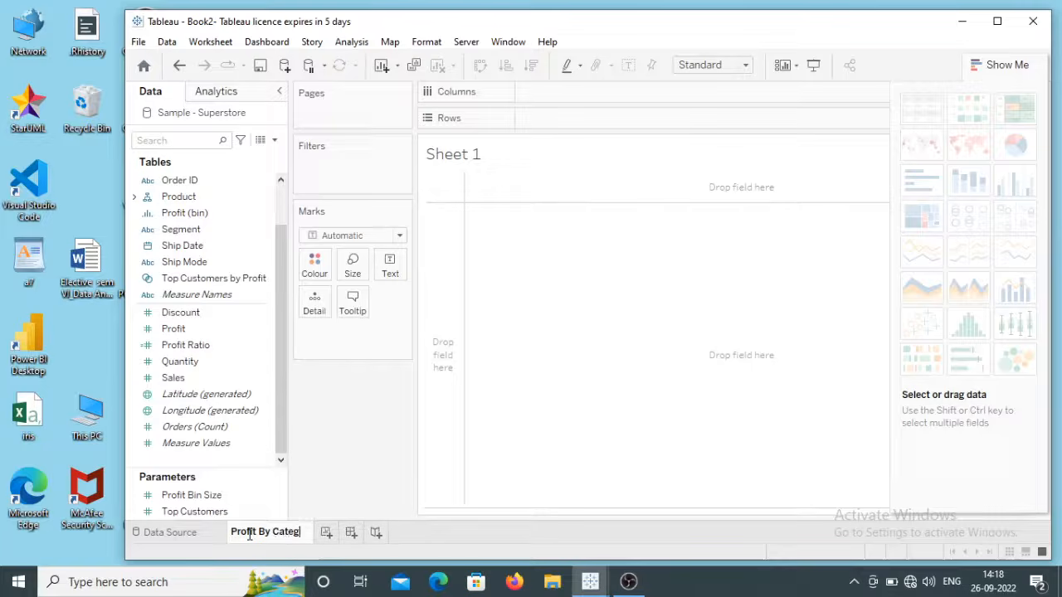
pyautogui.write('a')
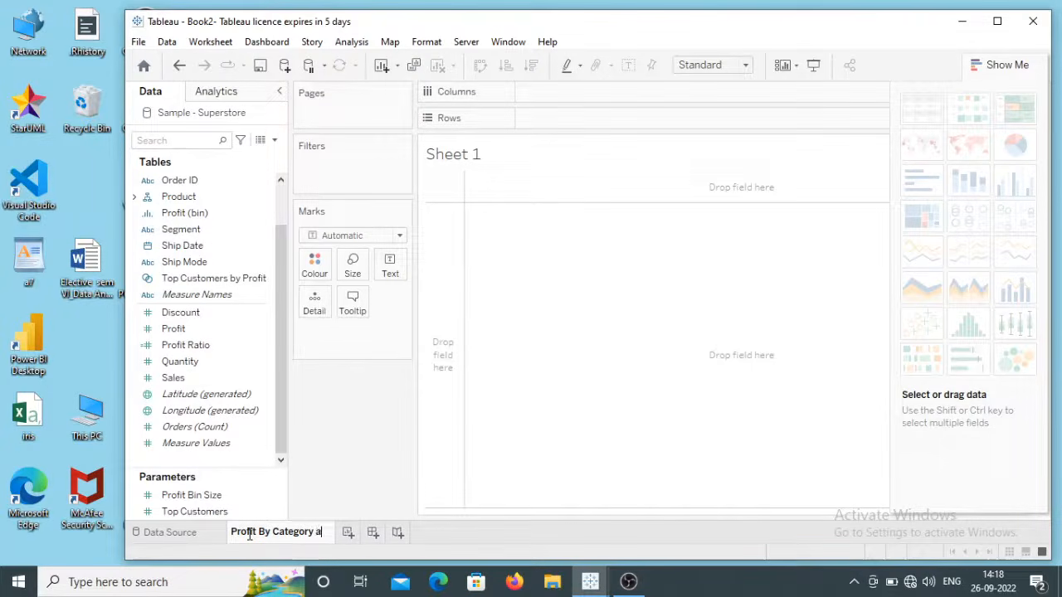
pyautogui.press('BackSpace')
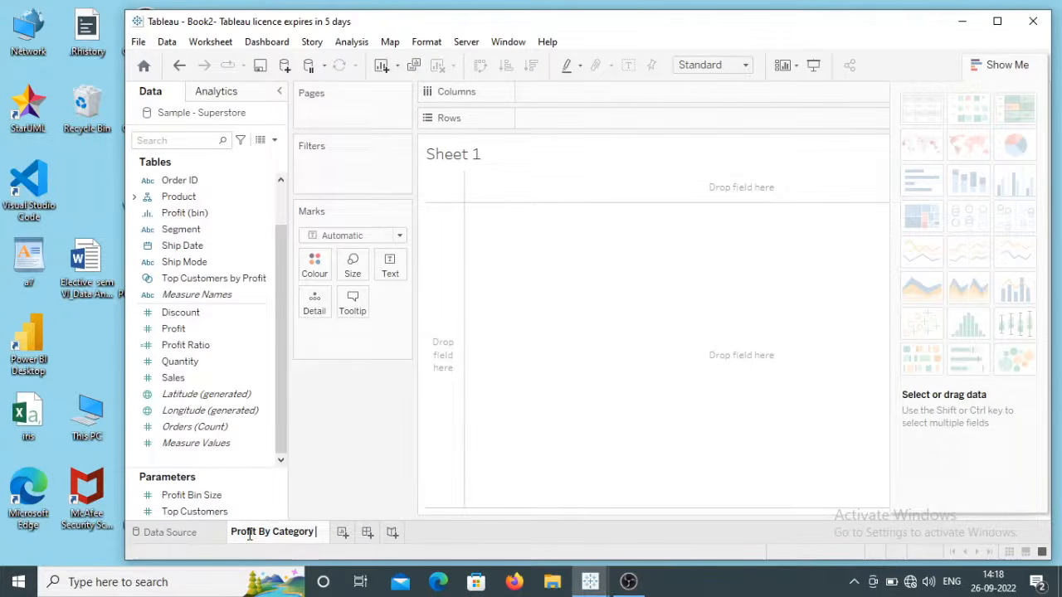
pyautogui.write('and ')
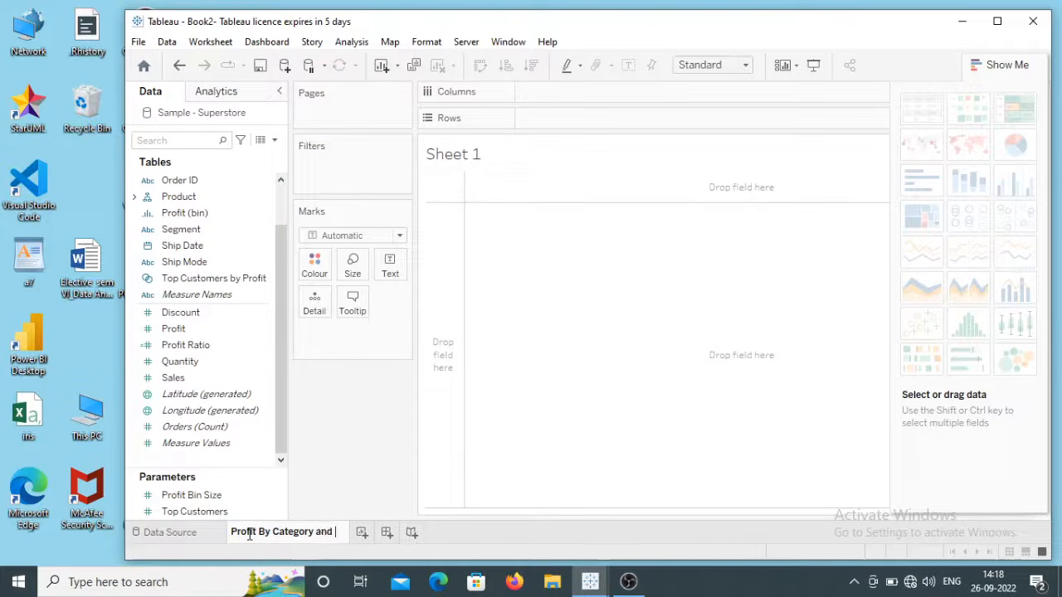
pyautogui.write('subcategory')
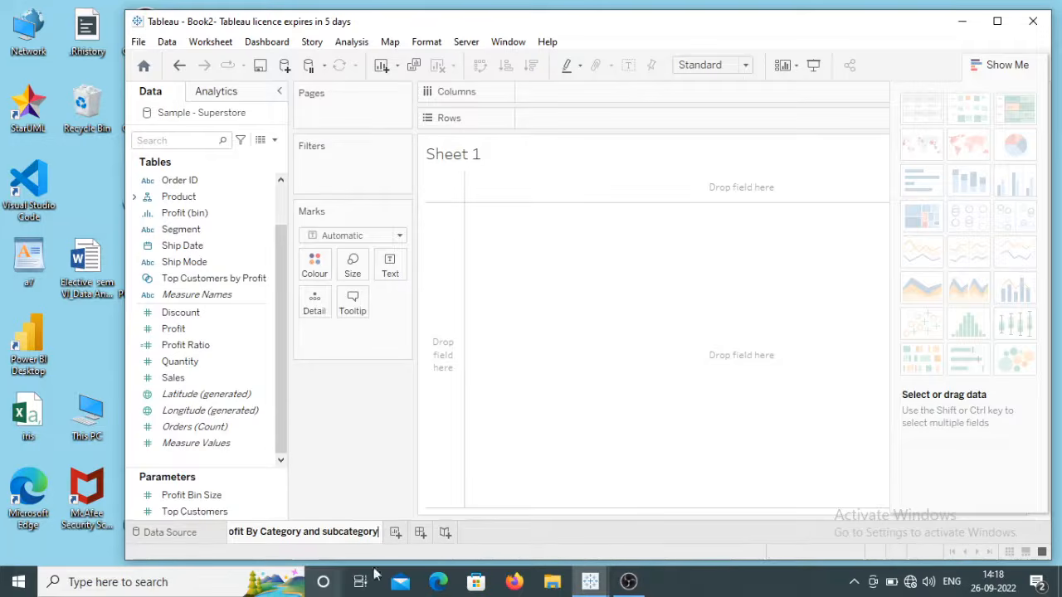
pyautogui.moveTo(378, 532); pyautogui.dragTo(199, 532)
pyautogui.hotkey('ctrl', 'c')
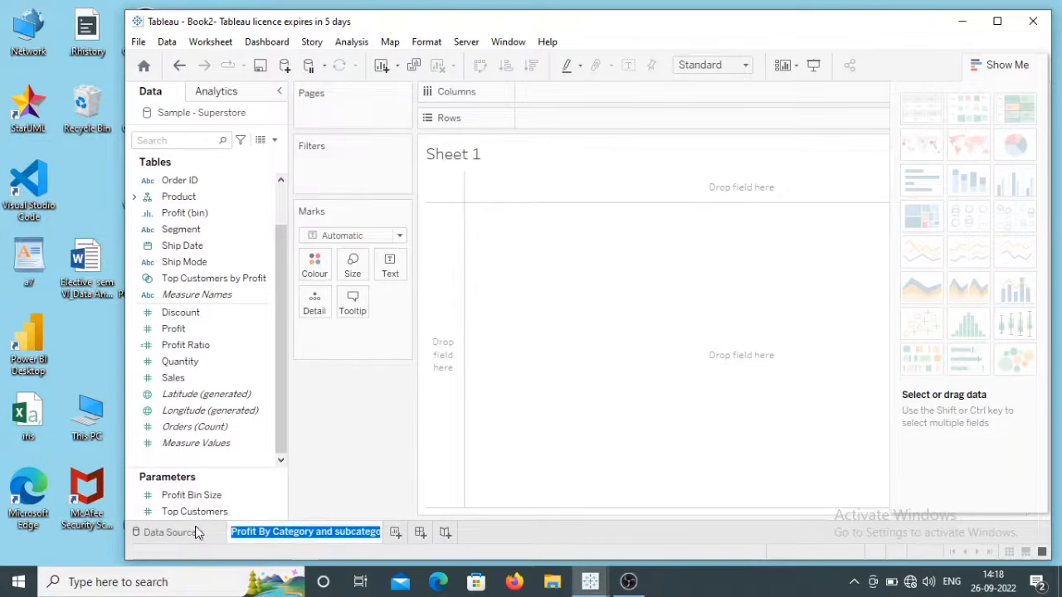
pyautogui.click(501, 175)
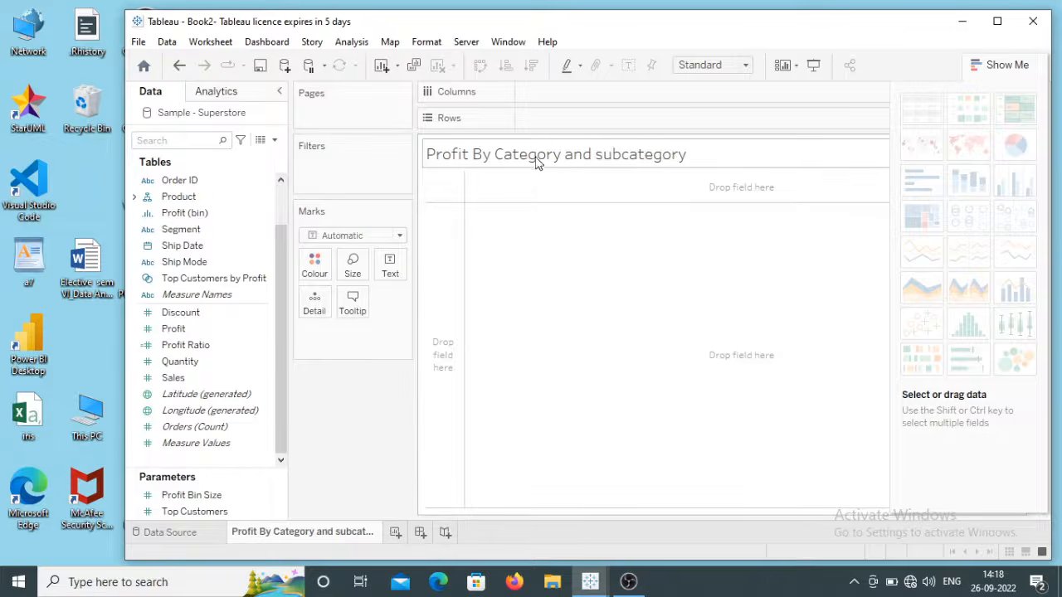
# Replace the sheet name placeholder in the worksheet title with the copied text "Profit By Category and subcategory"
pyautogui.doubleClick(535, 162)
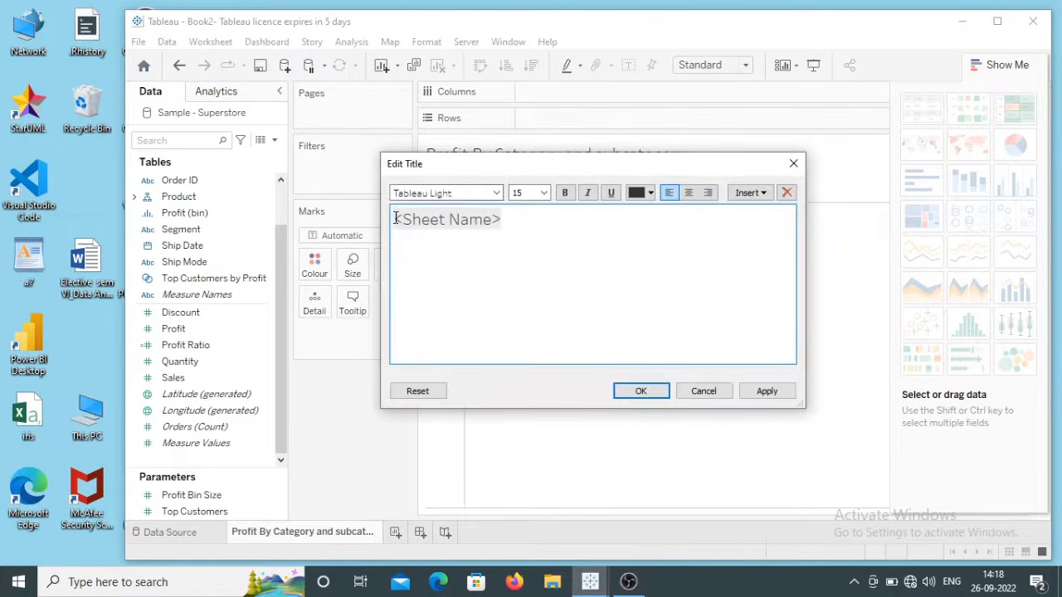
pyautogui.moveTo(393, 219); pyautogui.dragTo(551, 227)
pyautogui.hotkey('ctrl', 'v')
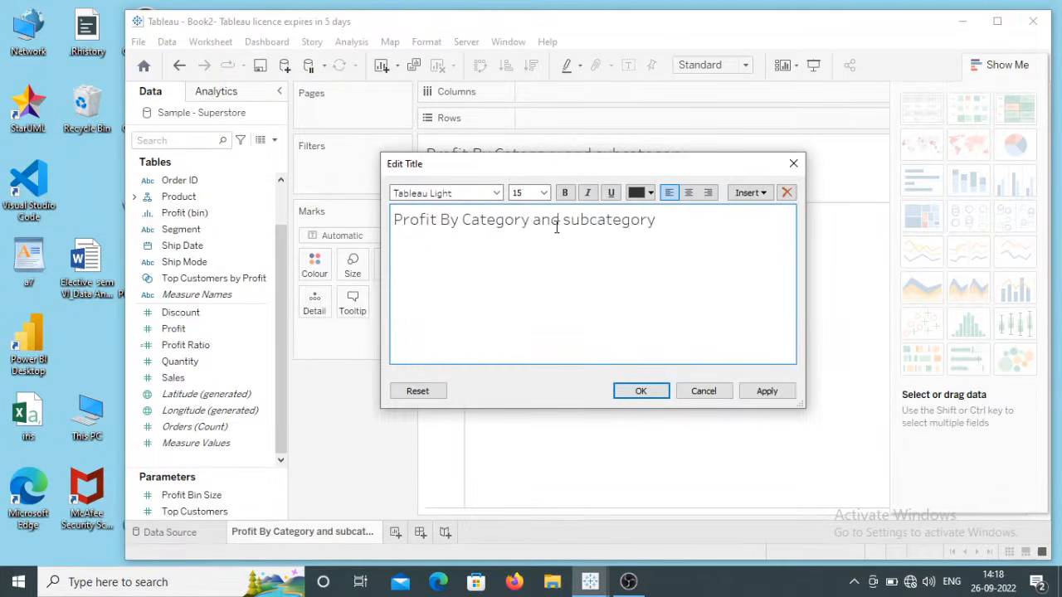
# Format the whole worksheet title as bold, centred Times New Roman and apply the change
pyautogui.click(543, 193)
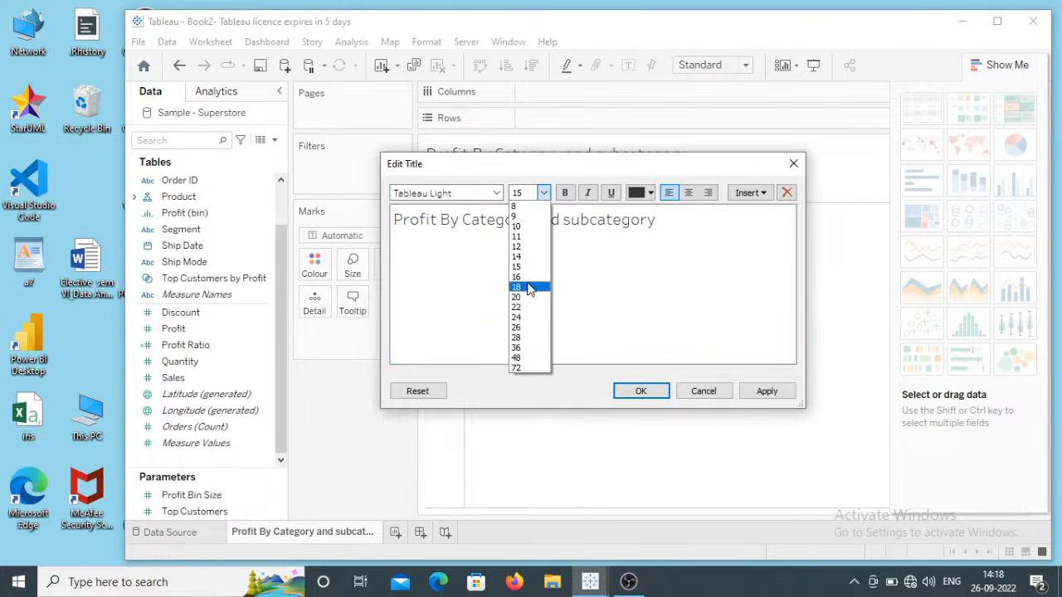
pyautogui.click(500, 218)
pyautogui.moveTo(395, 219); pyautogui.dragTo(673, 213)
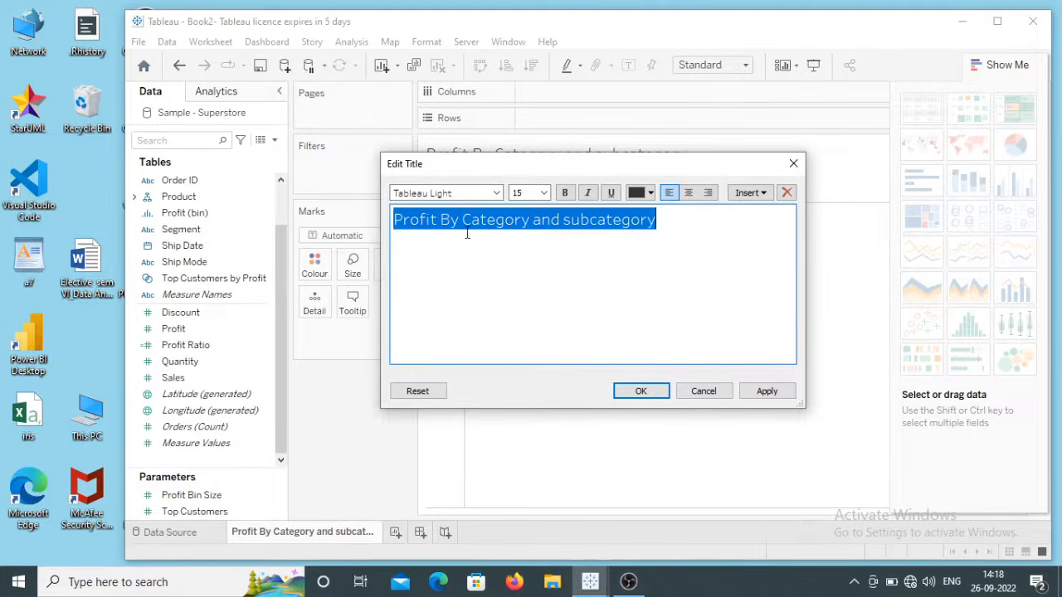
pyautogui.click(495, 193)
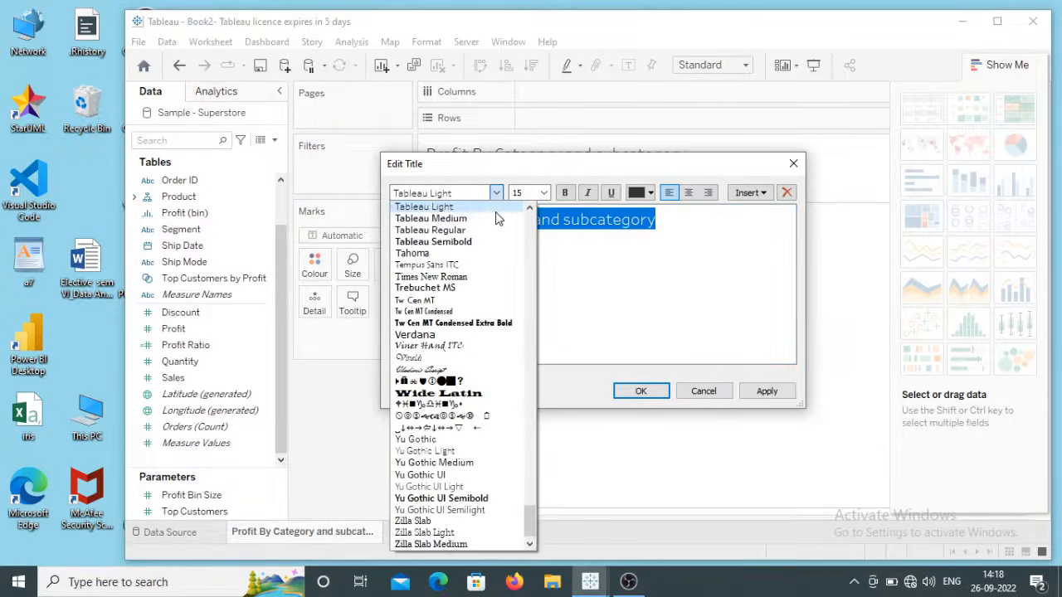
pyautogui.click(467, 276)
pyautogui.click(565, 195)
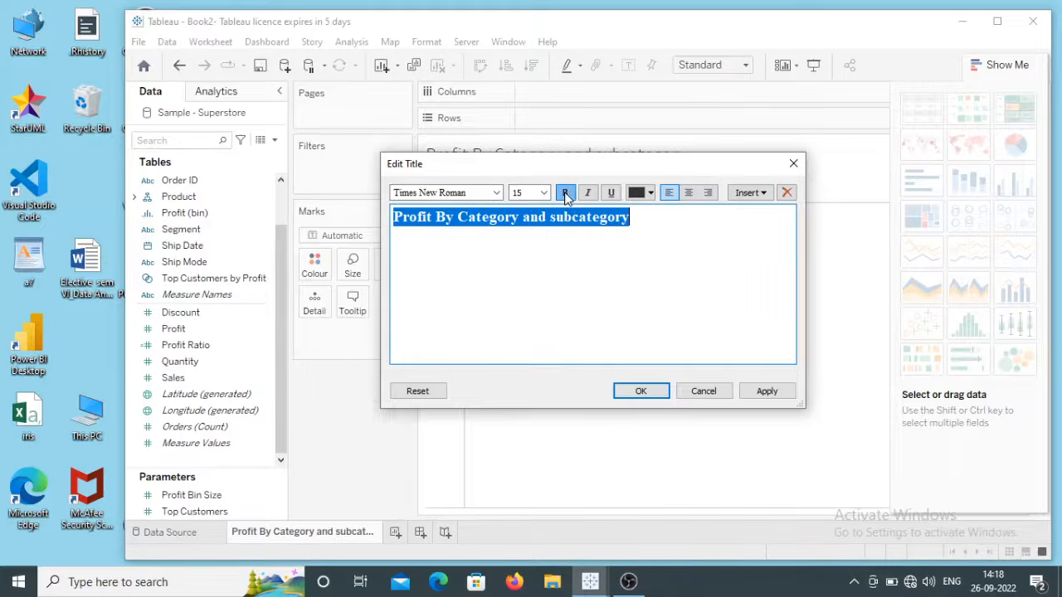
pyautogui.click(687, 194)
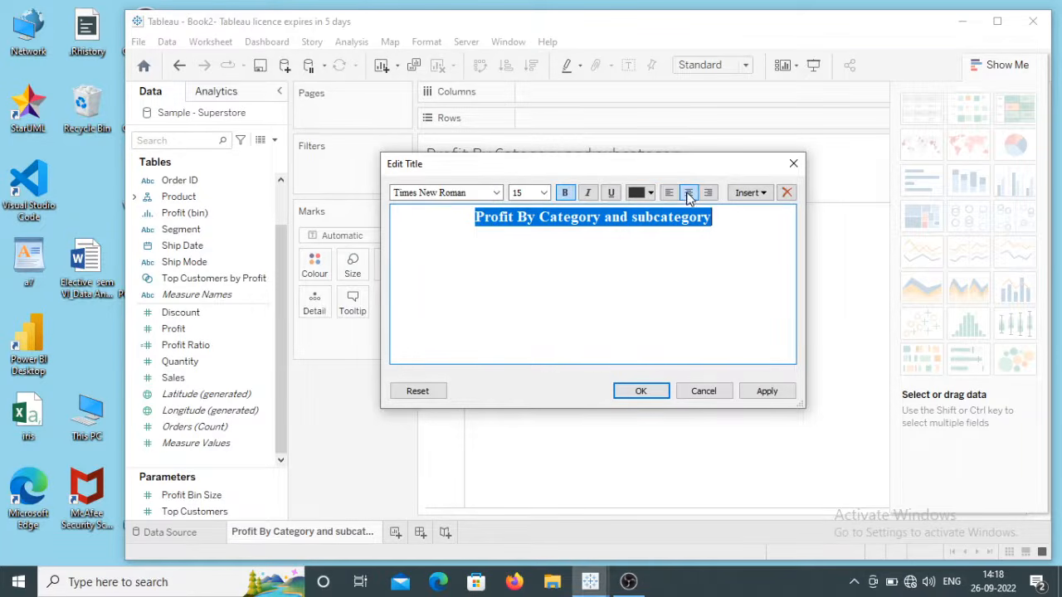
pyautogui.click(761, 392)
pyautogui.click(637, 392)
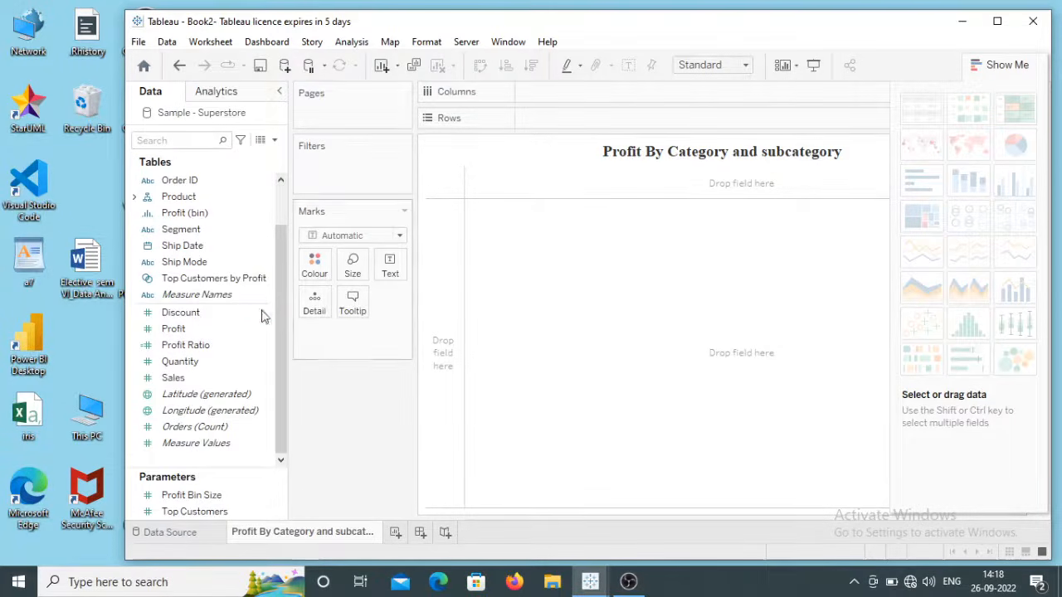
pyautogui.scroll(1, 282, 288)
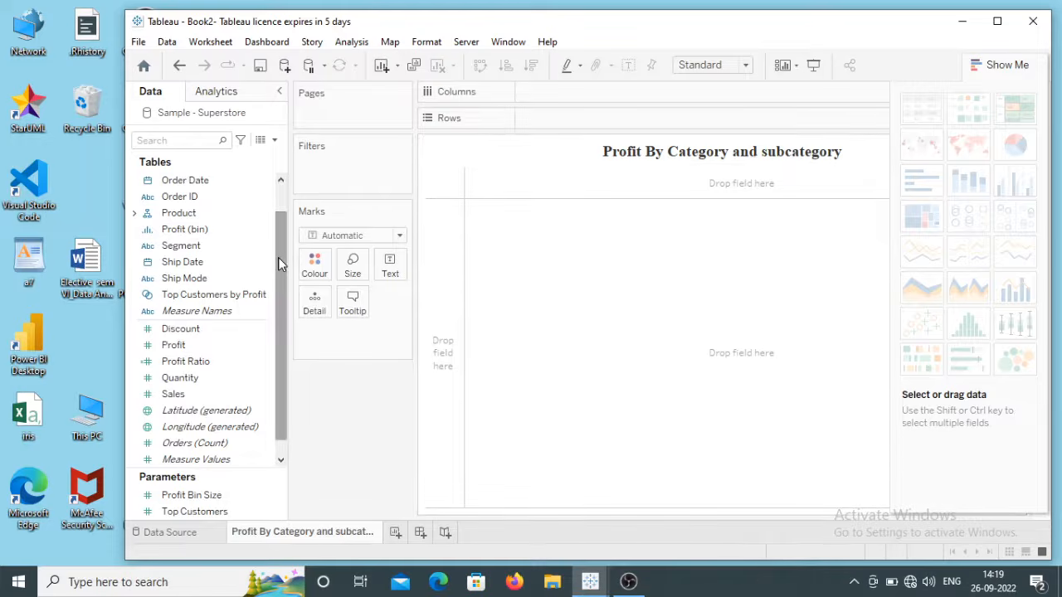
pyautogui.moveTo(278, 259); pyautogui.dragTo(282, 232)
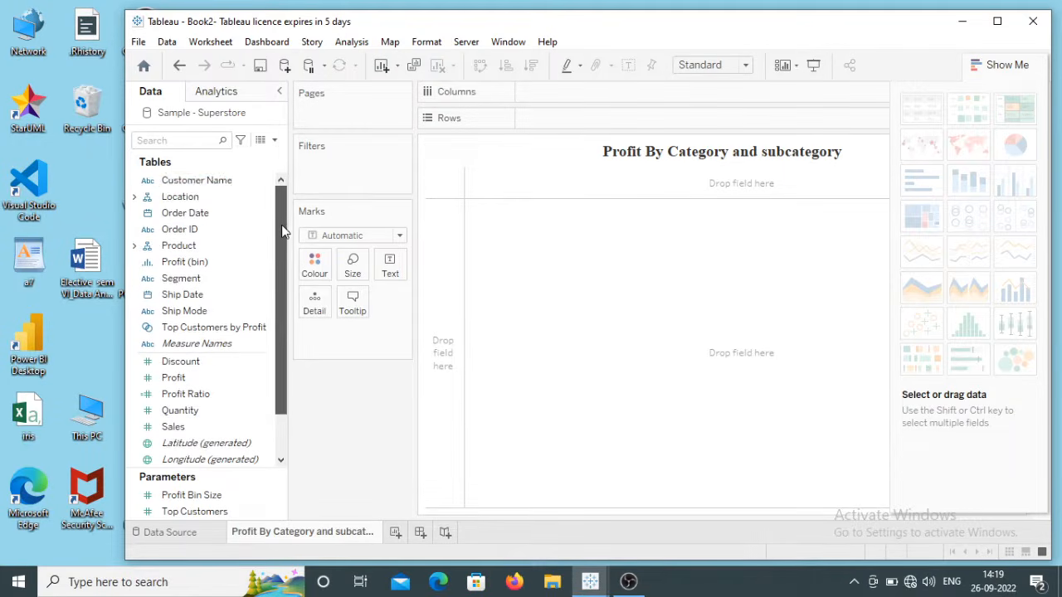
# Expand the Product hierarchy and place Category followed by Sub-Category on the Rows shelf
pyautogui.click(147, 199)
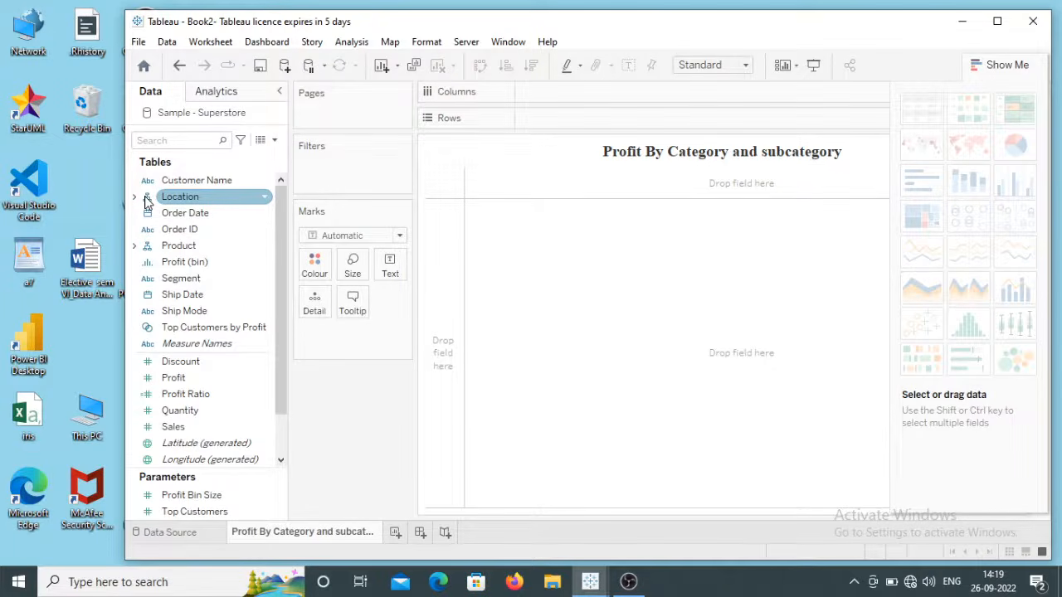
pyautogui.click(137, 247)
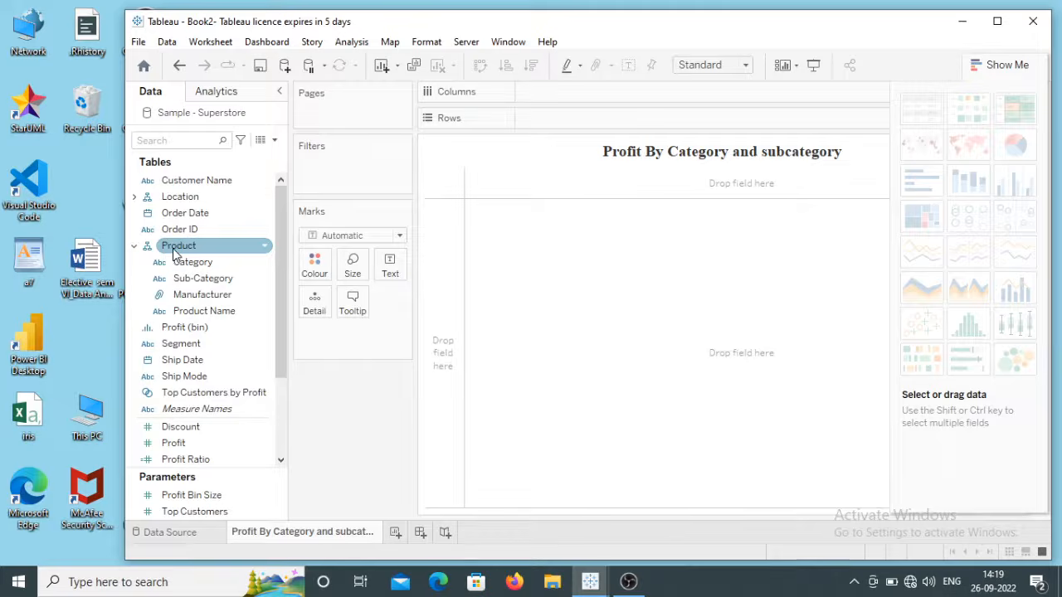
pyautogui.click(232, 263)
pyautogui.click(224, 280)
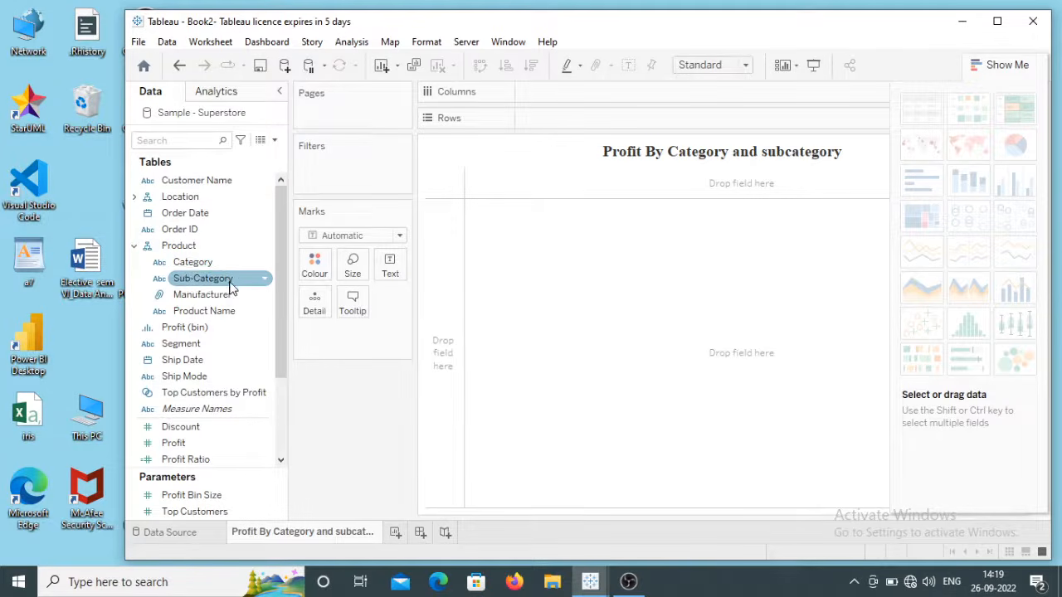
pyautogui.click(245, 297)
pyautogui.click(230, 262)
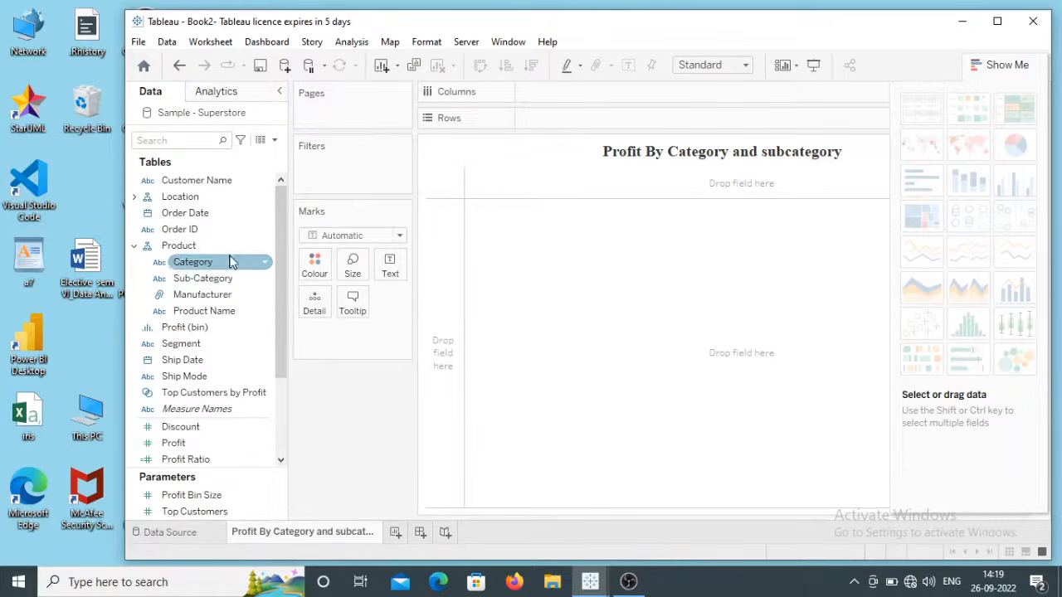
pyautogui.click(229, 281)
pyautogui.click(232, 267)
pyautogui.moveTo(218, 264); pyautogui.dragTo(569, 124)
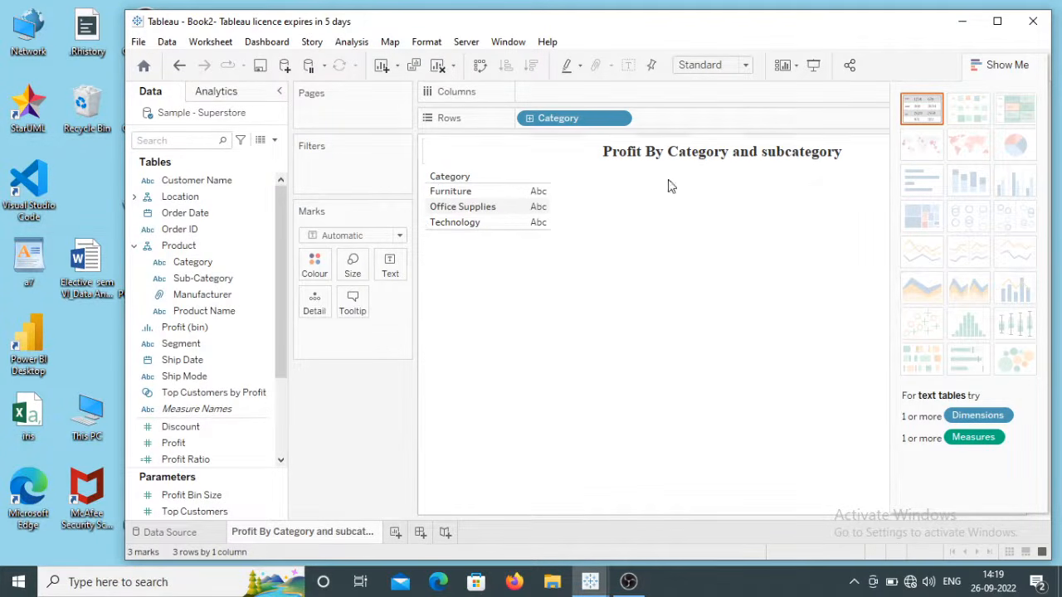
pyautogui.click(221, 281)
pyautogui.moveTo(220, 282); pyautogui.dragTo(710, 128)
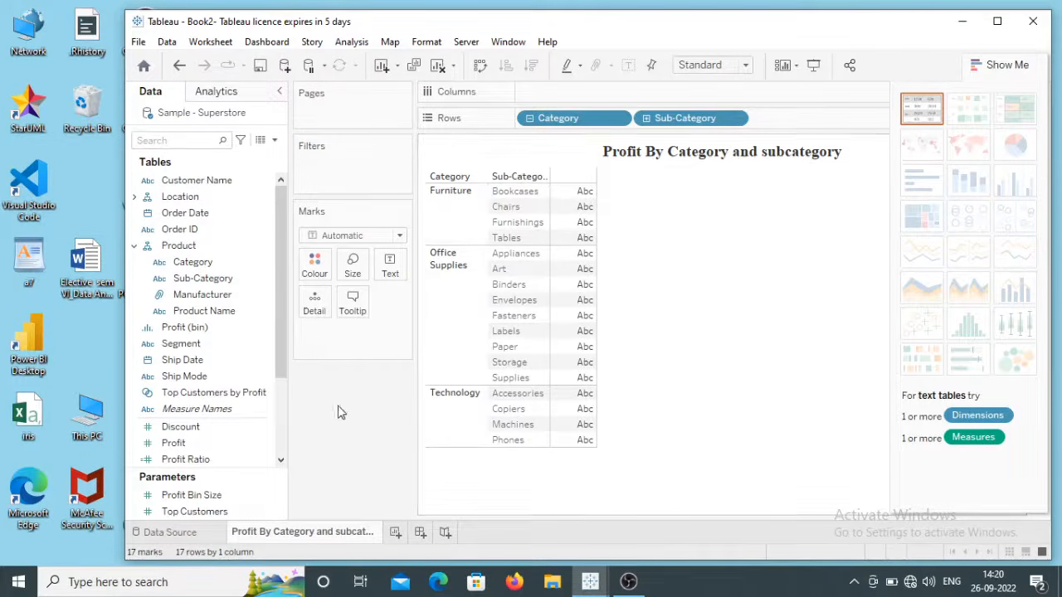
# Fill the table with Profit values, convert it to a horizontal bar chart and maximize the window
pyautogui.moveTo(281, 358); pyautogui.dragTo(278, 420)
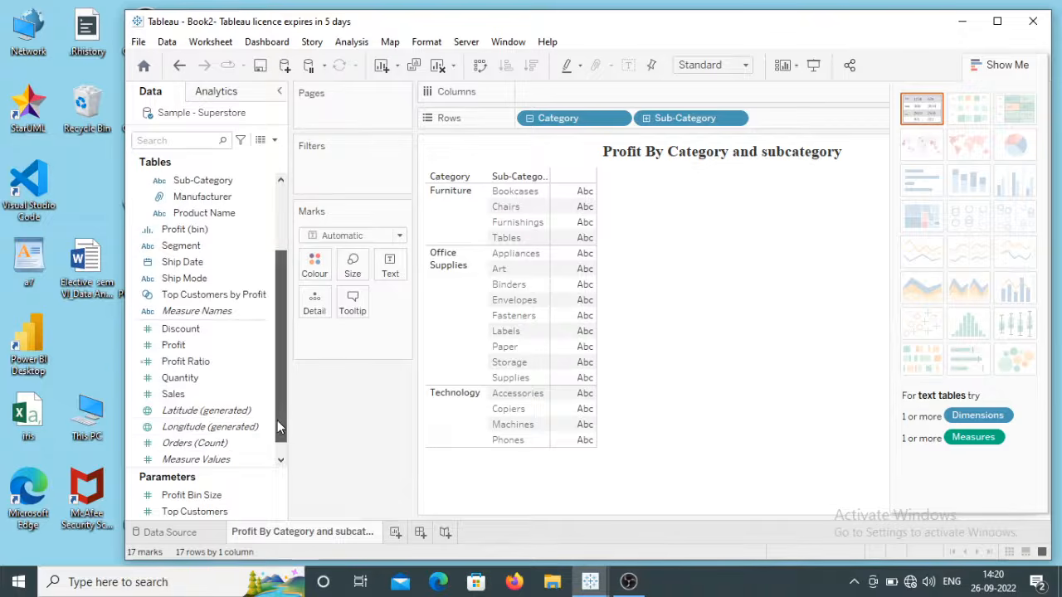
pyautogui.moveTo(190, 348); pyautogui.dragTo(584, 242)
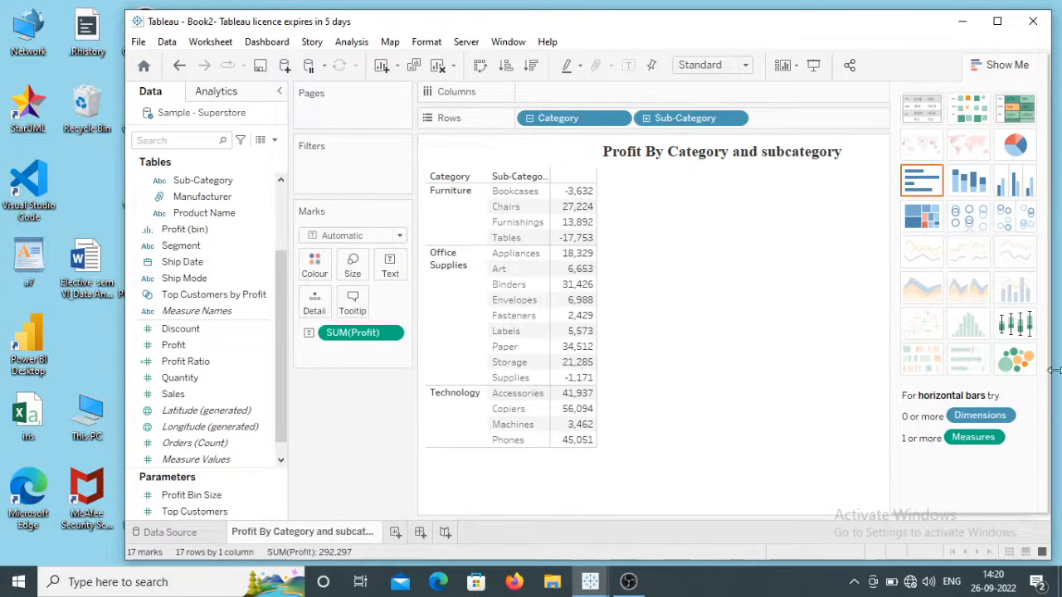
pyautogui.click(925, 184)
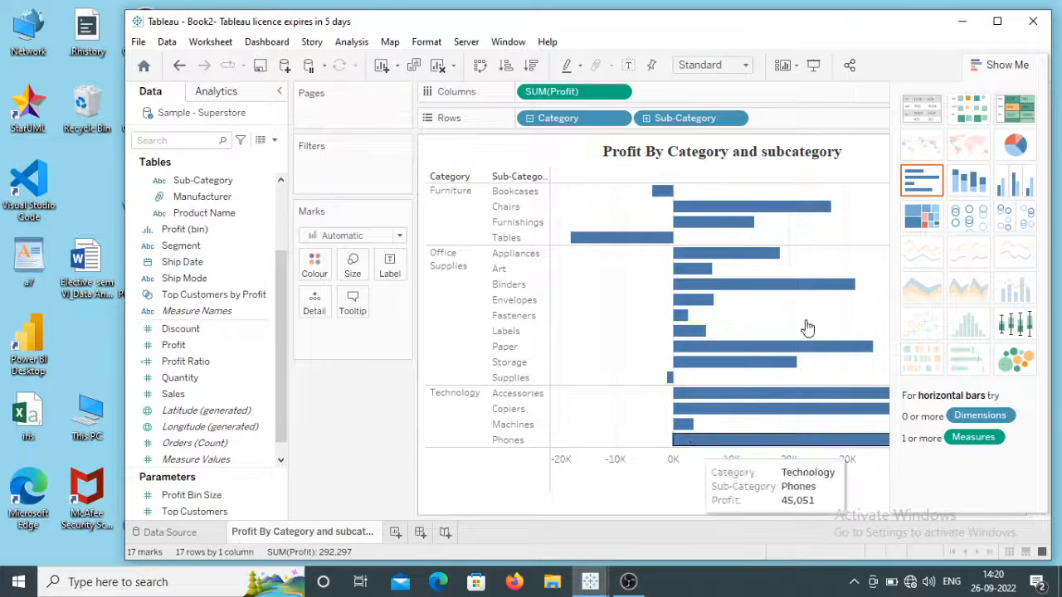
pyautogui.click(997, 21)
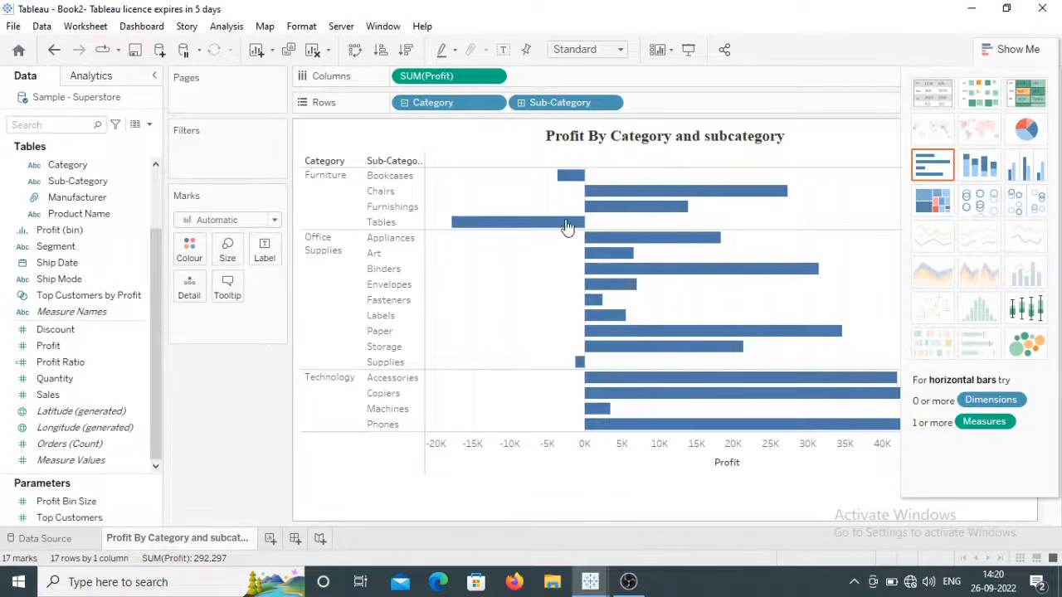
# Colour the bars by SUM(Profit) while keeping it on Columns, and collapse the chart type gallery
pyautogui.moveTo(570, 178)
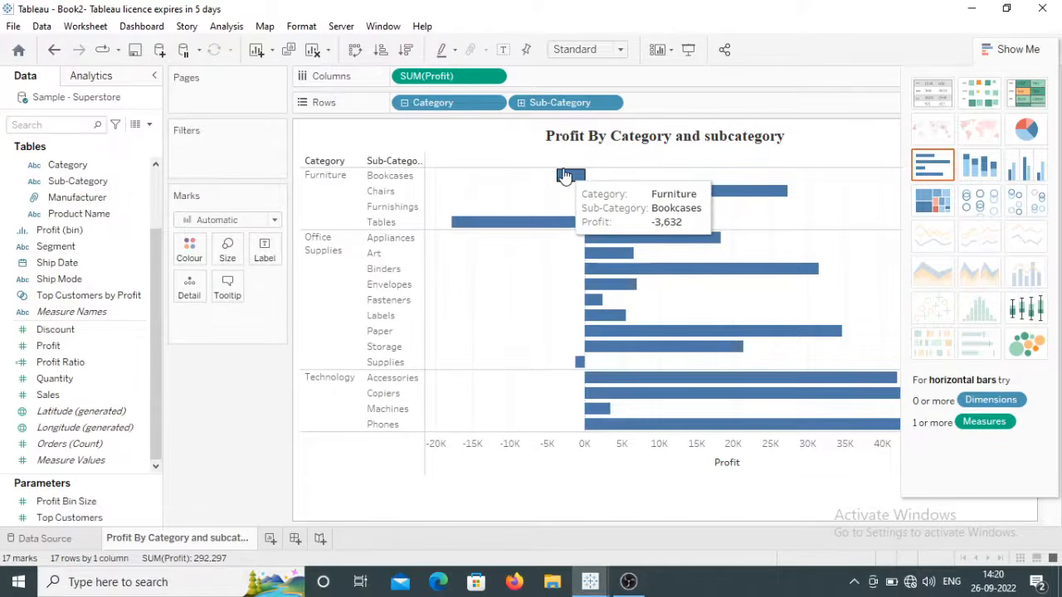
pyautogui.moveTo(492, 229)
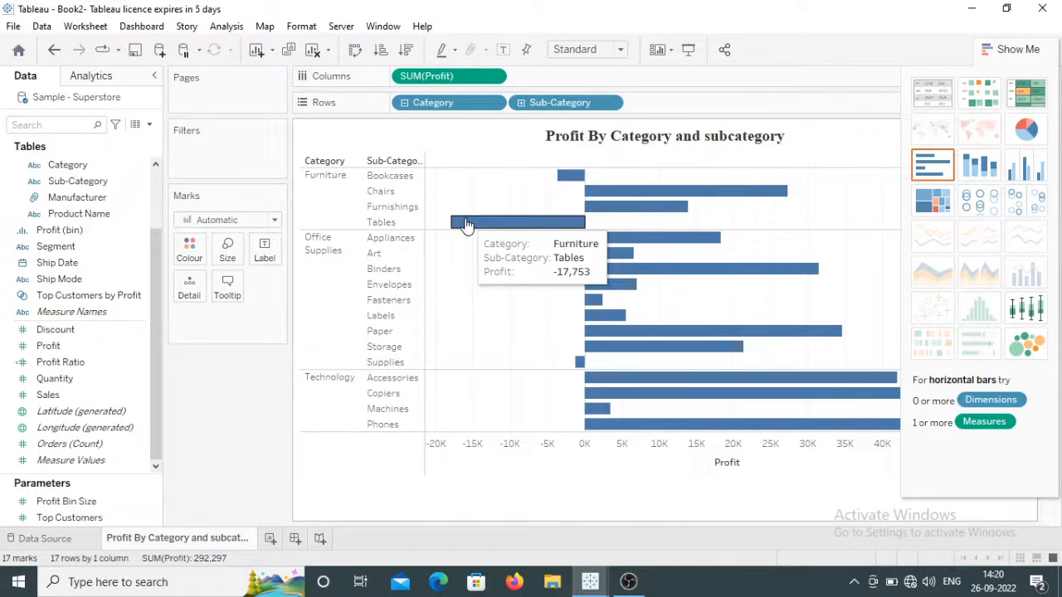
pyautogui.moveTo(579, 365)
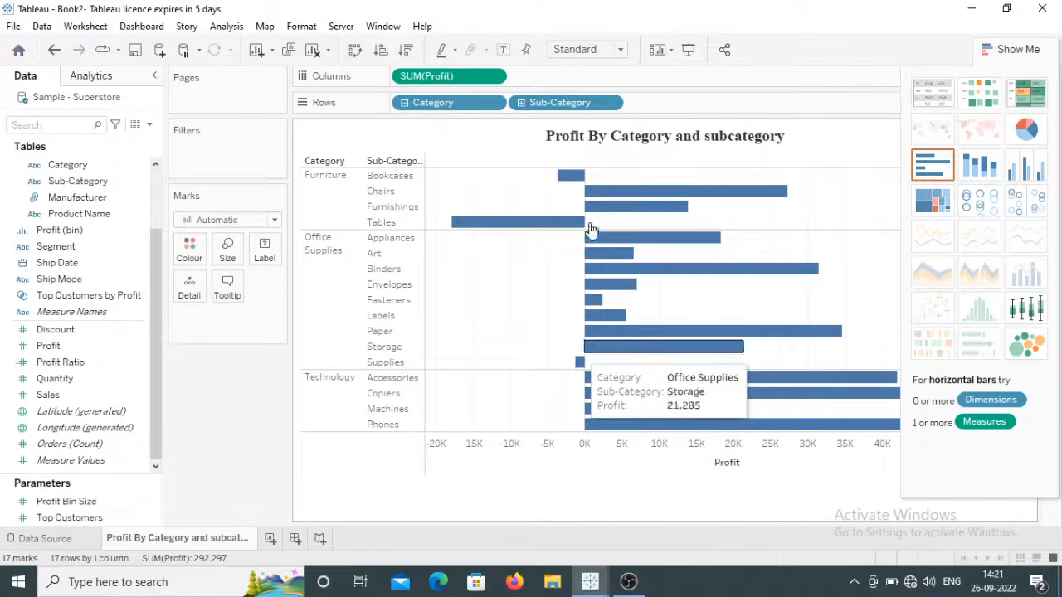
pyautogui.moveTo(655, 334)
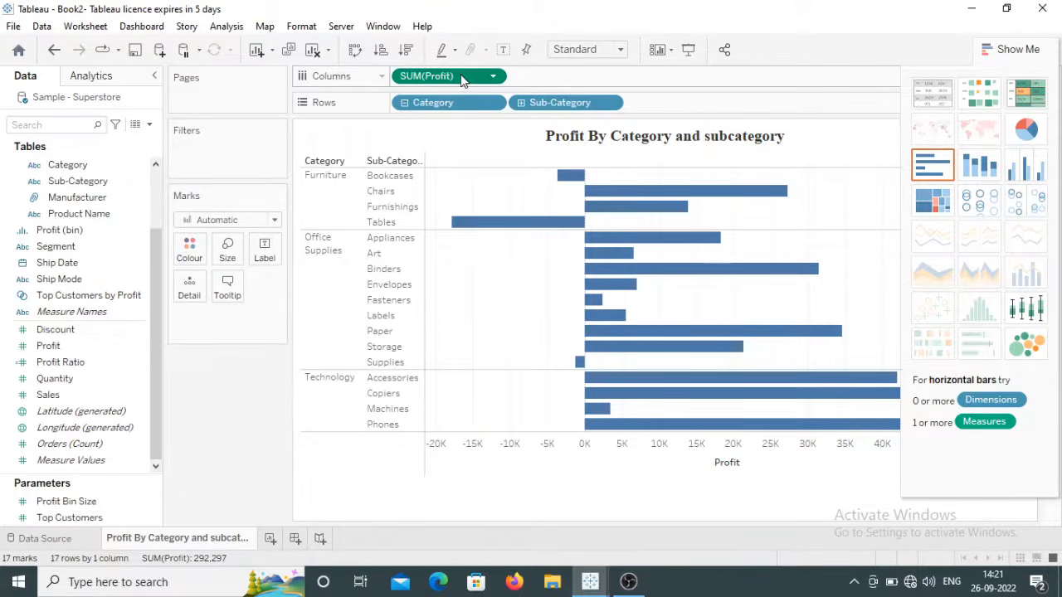
pyautogui.moveTo(462, 79); pyautogui.dragTo(193, 249)
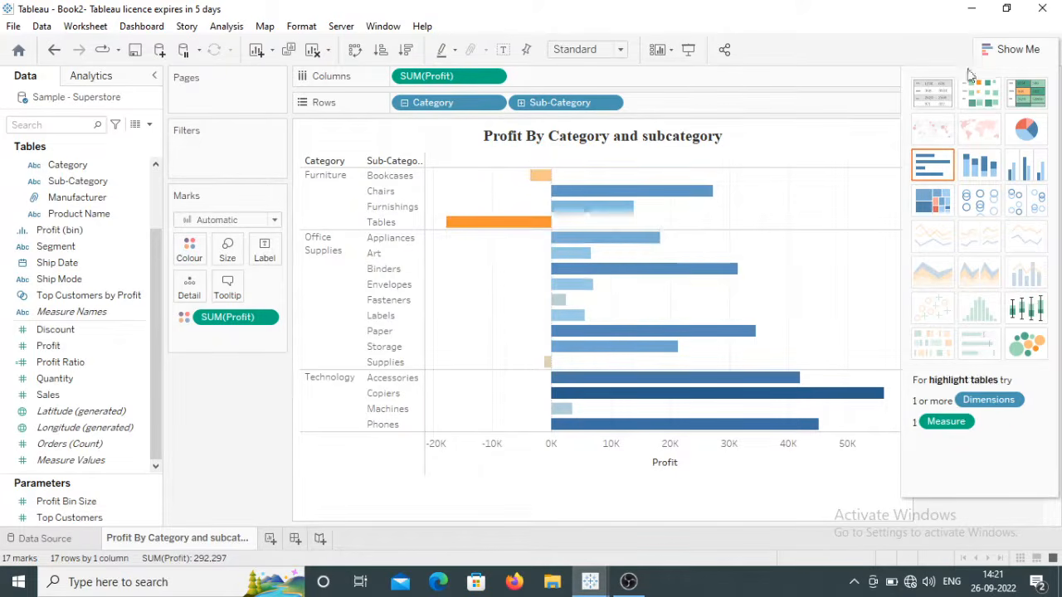
pyautogui.click(1014, 49)
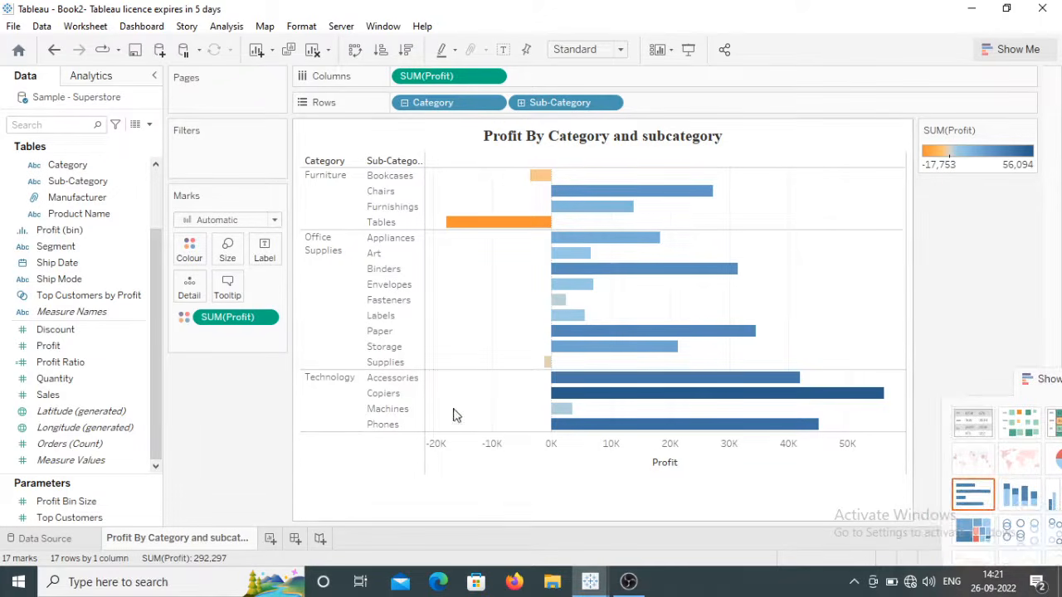
# Open the Profit colour settings and choose the Red-Green Diverging palette
pyautogui.moveTo(576, 399)
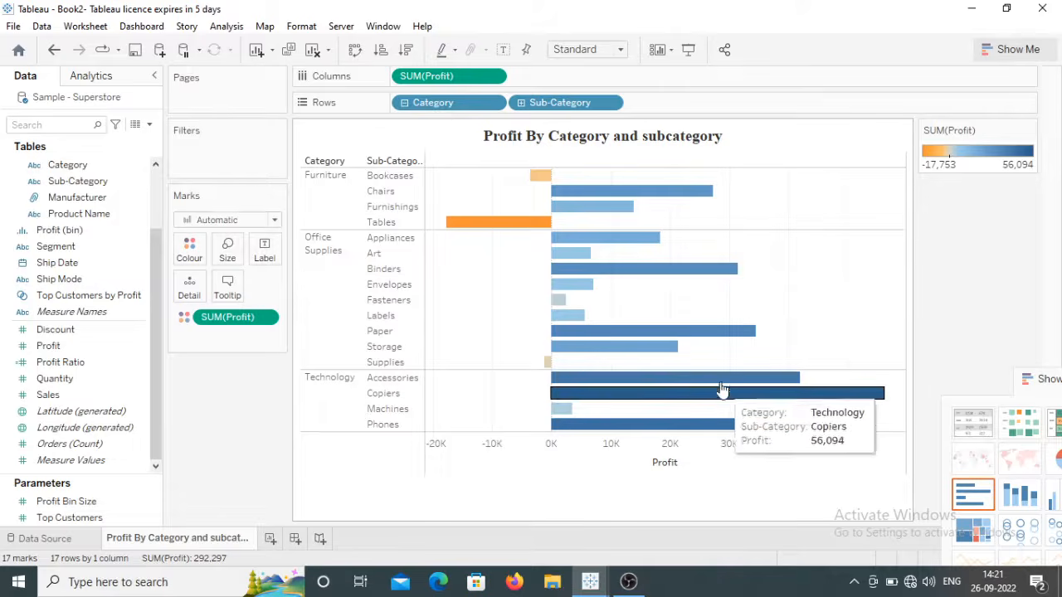
pyautogui.moveTo(722, 380)
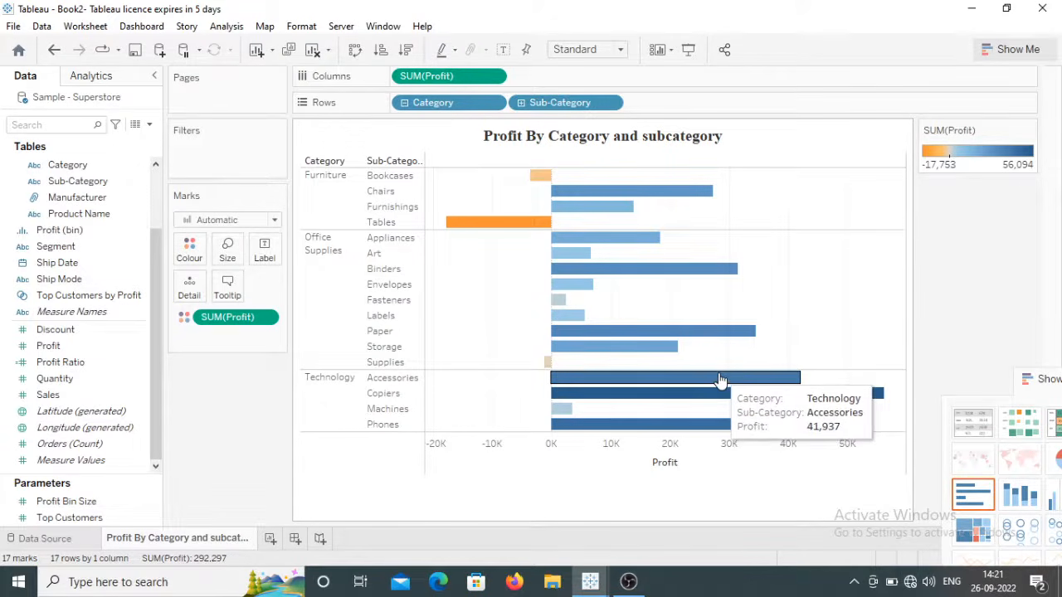
pyautogui.moveTo(700, 428)
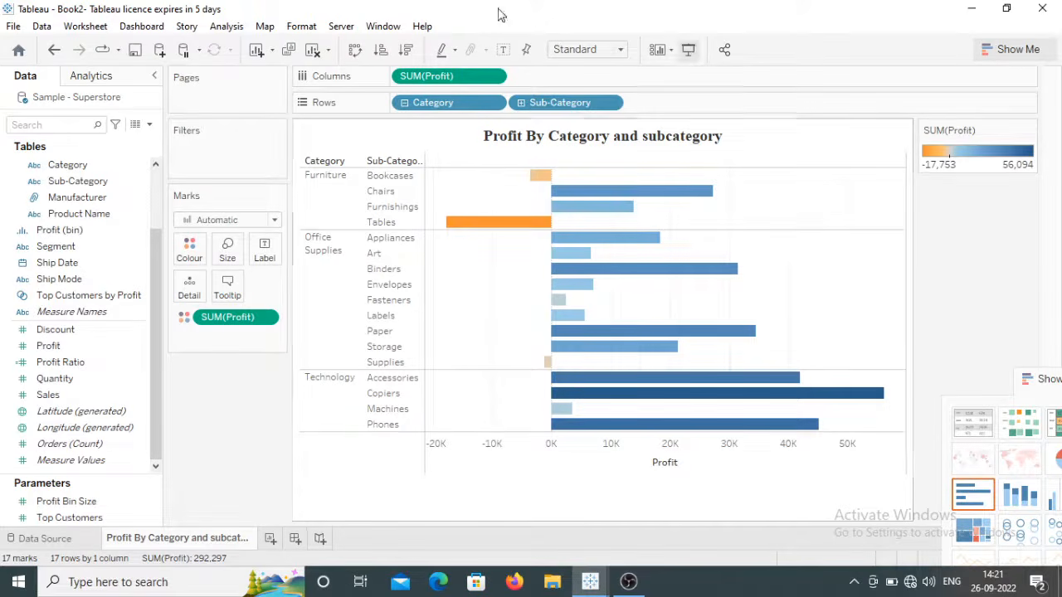
pyautogui.click(190, 249)
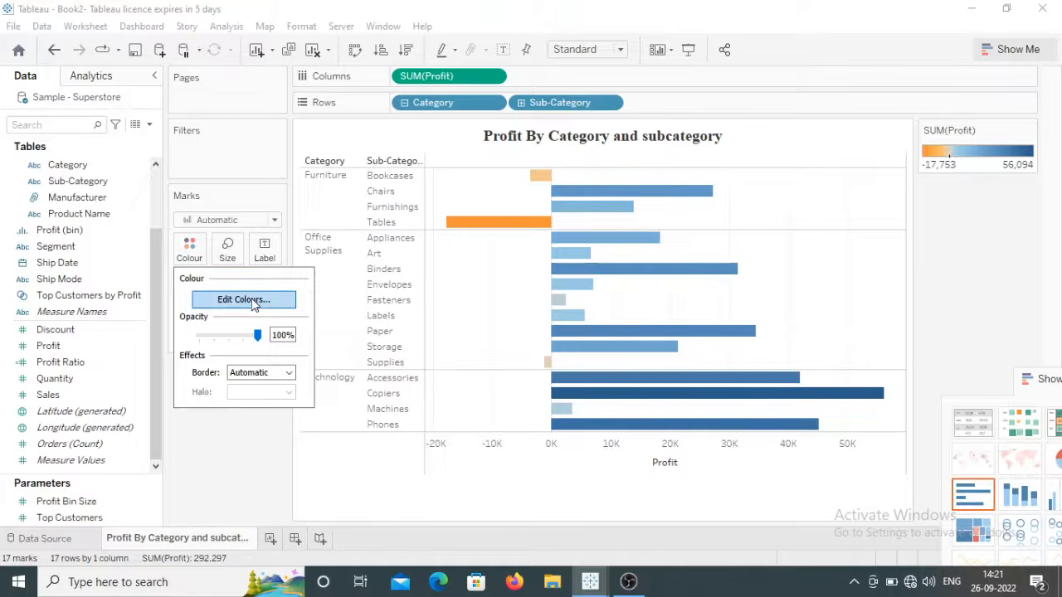
pyautogui.click(190, 248)
pyautogui.click(190, 248)
pyautogui.click(245, 301)
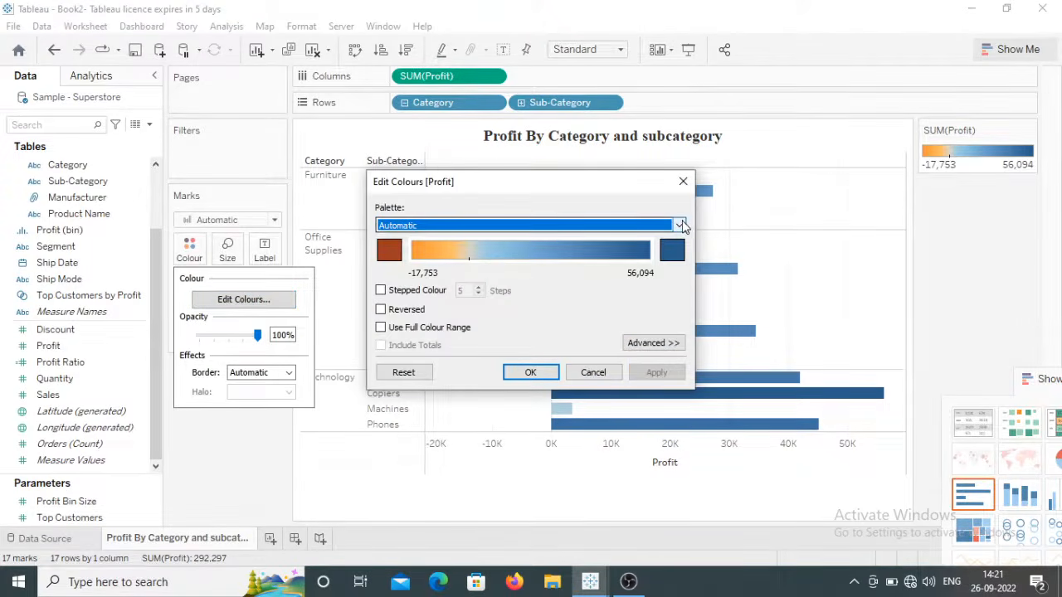
pyautogui.click(680, 225)
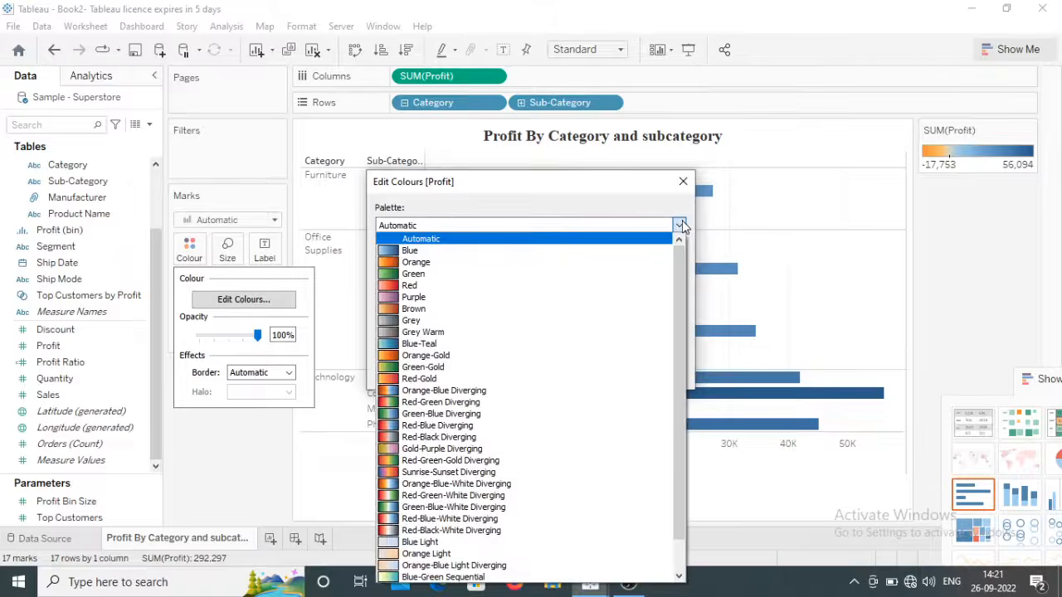
pyautogui.click(498, 403)
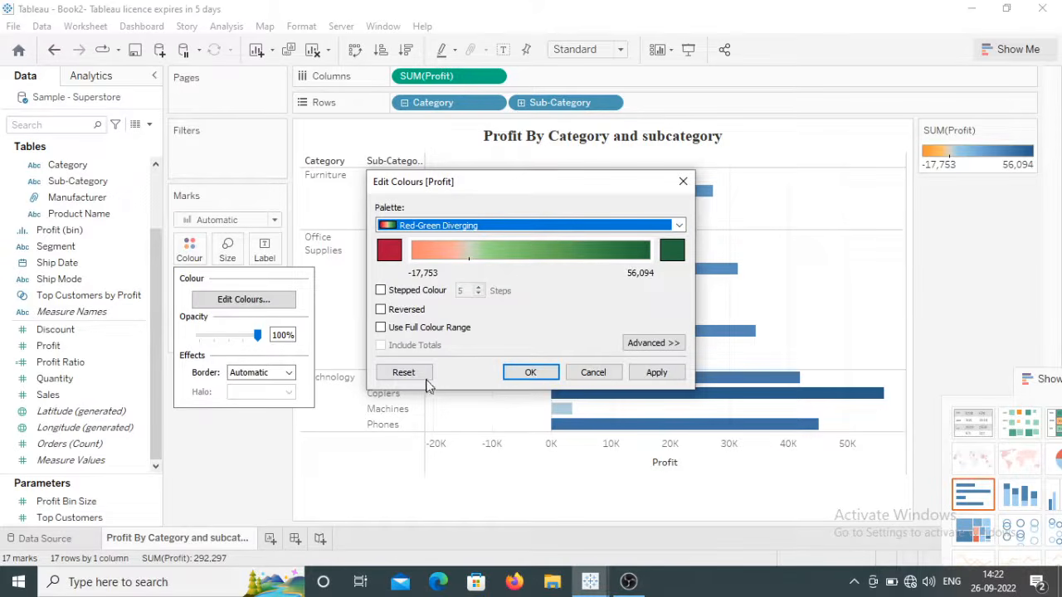
# Fix the centre of the Profit colour scale at 0 in the advanced options and apply the colours
pyautogui.click(639, 344)
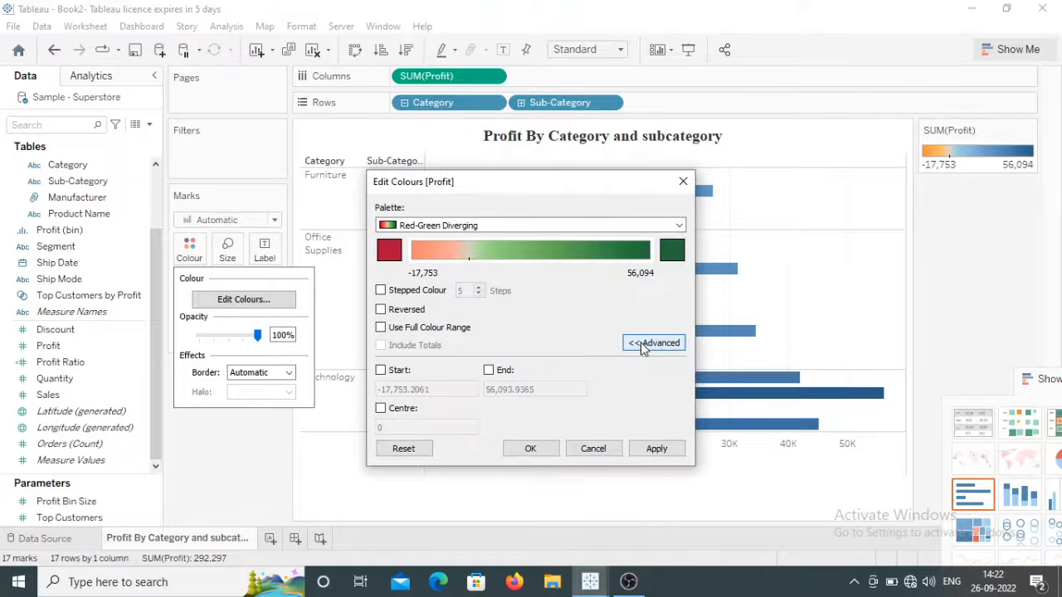
pyautogui.click(385, 408)
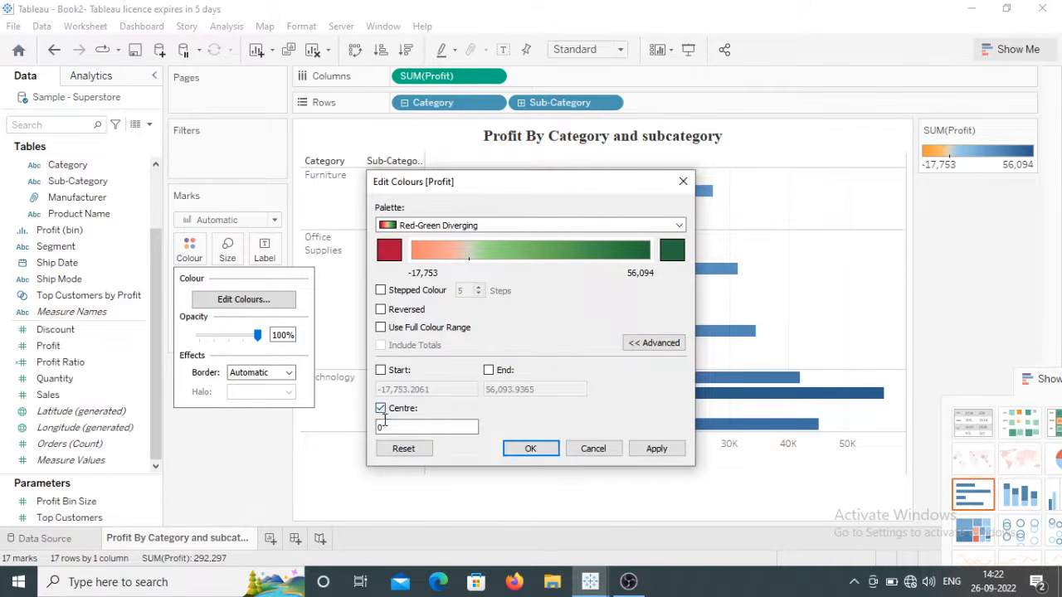
pyautogui.click(644, 448)
pyautogui.click(535, 449)
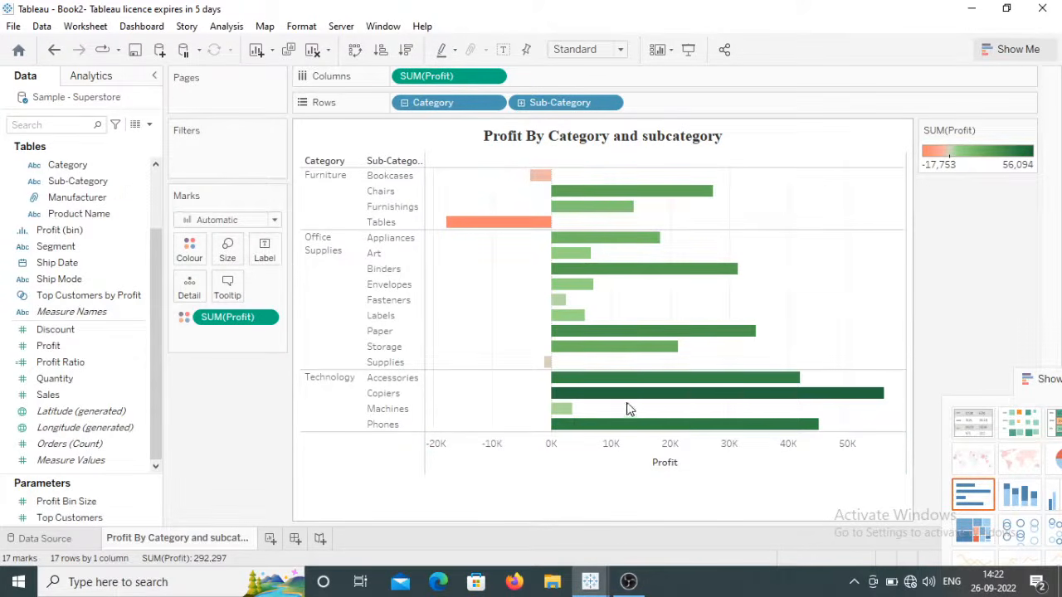
pyautogui.moveTo(839, 402)
pyautogui.moveTo(486, 222)
# Add a new worksheet, name it "Profit By State" and copy the name
pyautogui.click(270, 541)
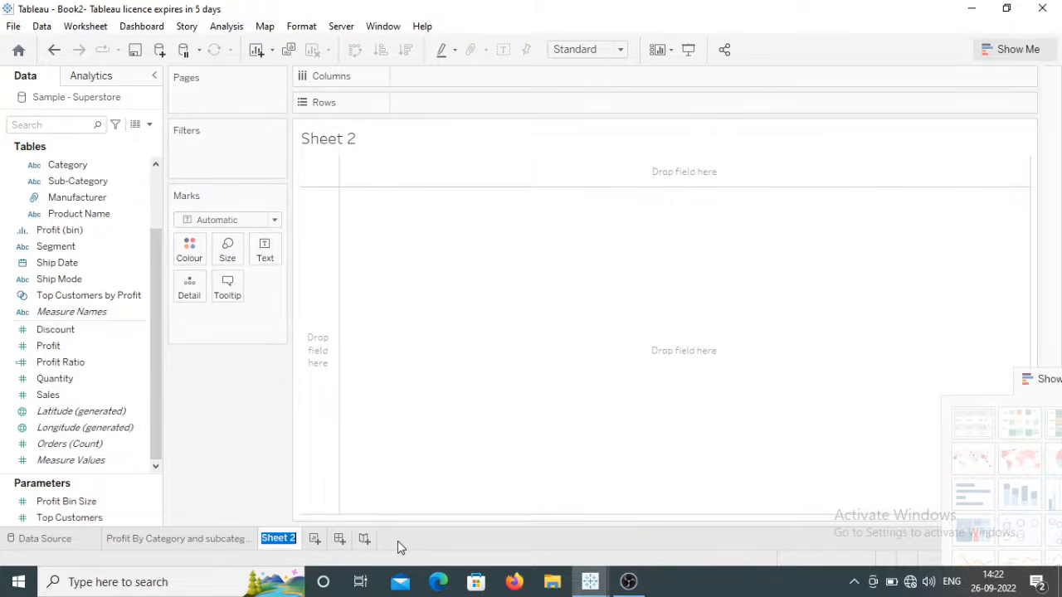
pyautogui.write('PRofit By State')
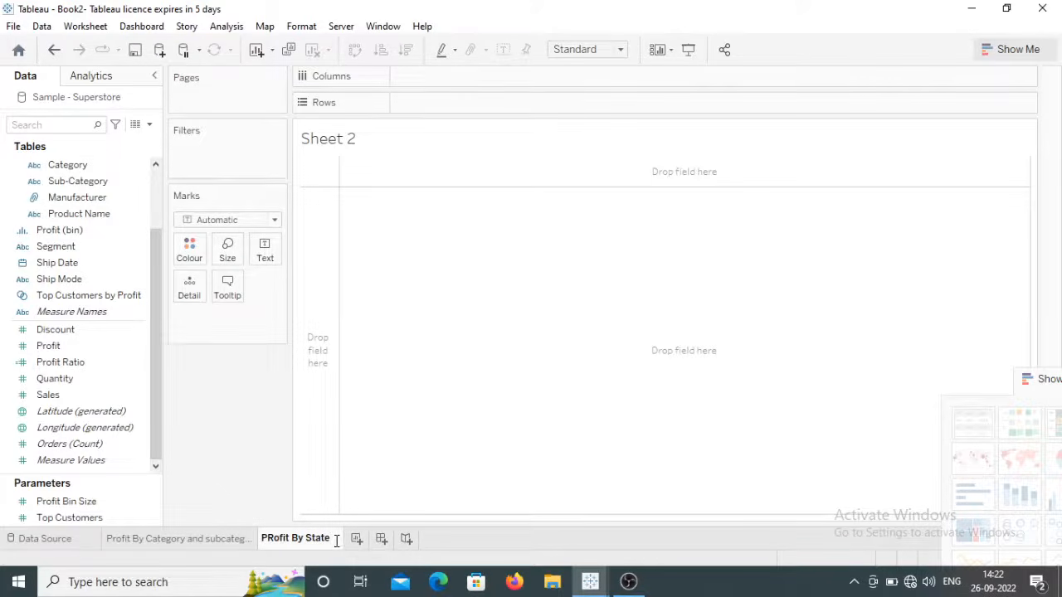
pyautogui.moveTo(333, 538); pyautogui.dragTo(233, 538)
pyautogui.click(278, 544)
pyautogui.press('BackSpace')
pyautogui.write('r')
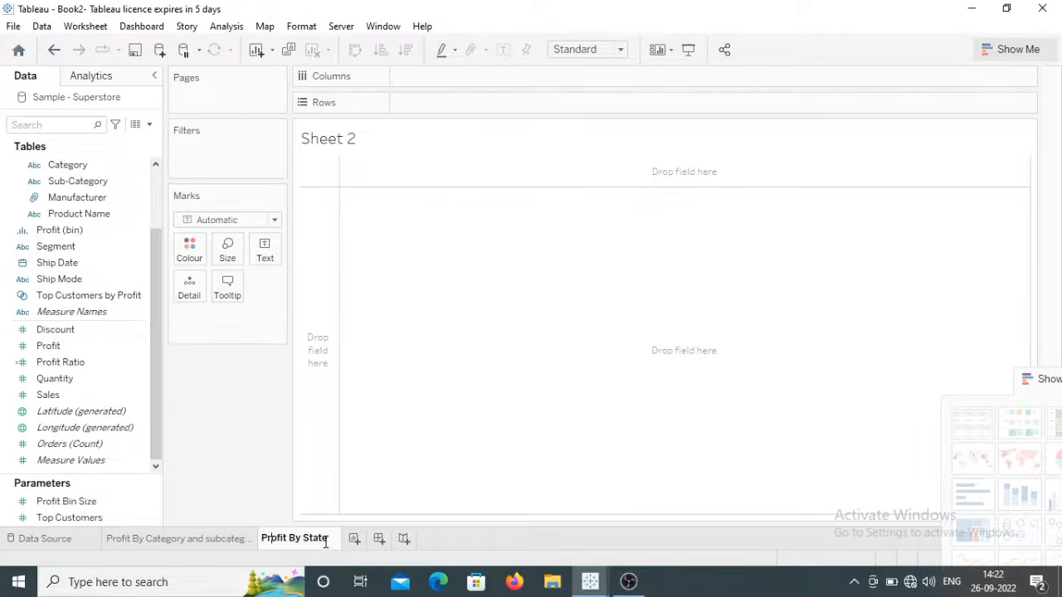
pyautogui.moveTo(329, 540); pyautogui.dragTo(260, 537)
pyautogui.hotkey('ctrl', 'c')
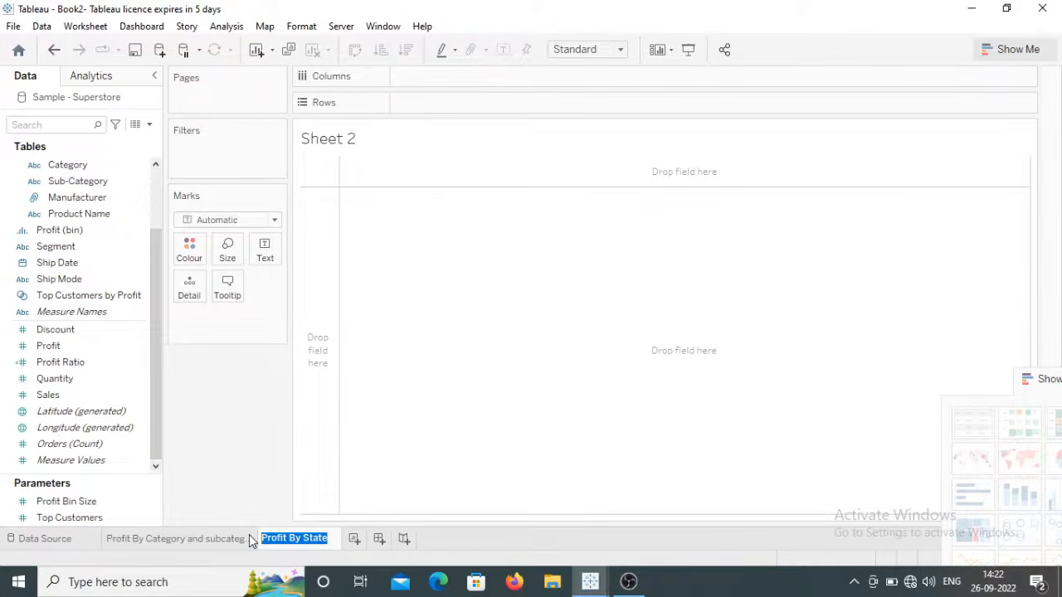
# Replace the sheet name placeholder in the new worksheet's title with the copied text "Profit By State"
pyautogui.click(428, 163)
pyautogui.doubleClick(406, 141)
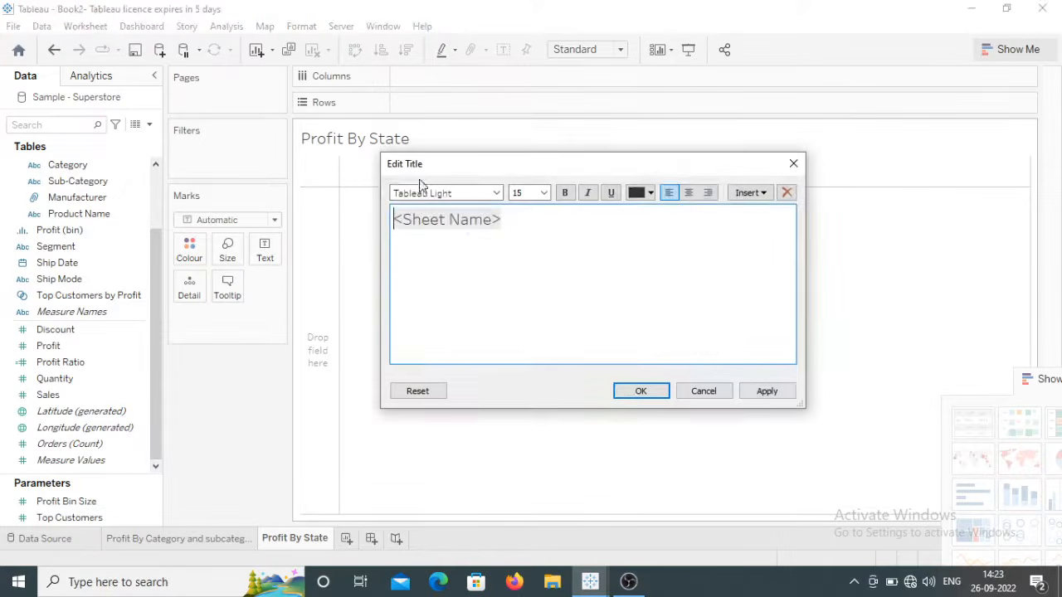
pyautogui.moveTo(522, 217); pyautogui.dragTo(393, 217)
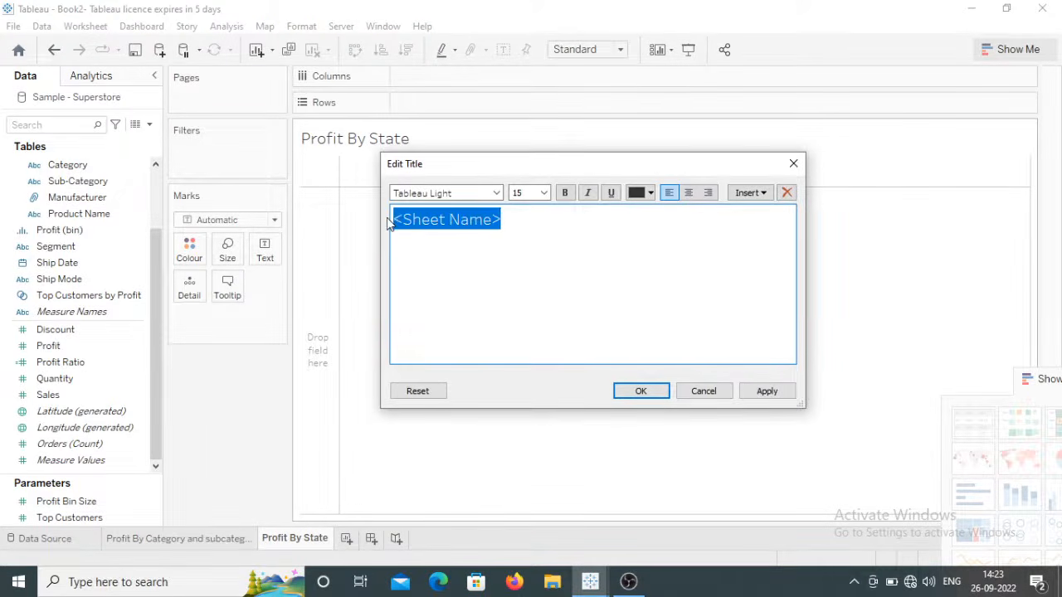
pyautogui.hotkey('ctrl', 'v')
# Format the "Profit By State" title in bold Times New Roman, centre it and apply the changes
pyautogui.moveTo(395, 219); pyautogui.dragTo(526, 218)
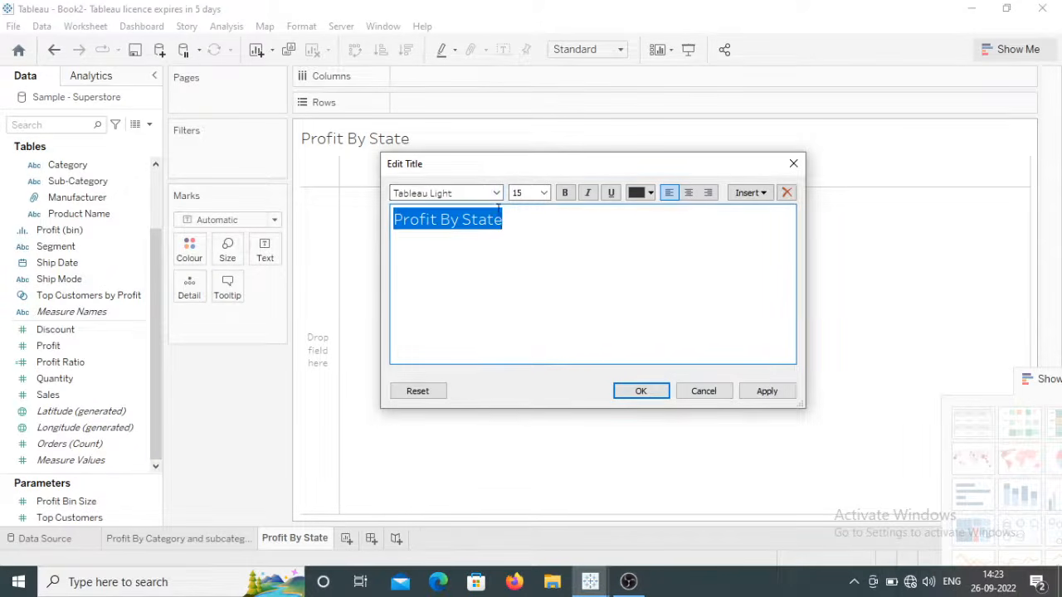
pyautogui.click(496, 192)
pyautogui.click(474, 266)
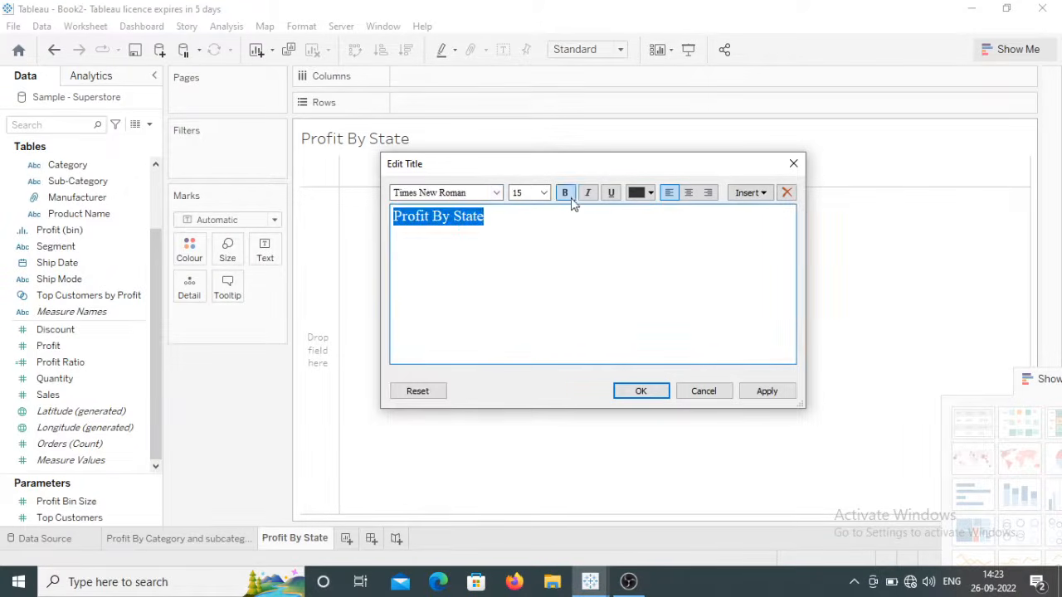
pyautogui.click(565, 192)
pyautogui.click(689, 193)
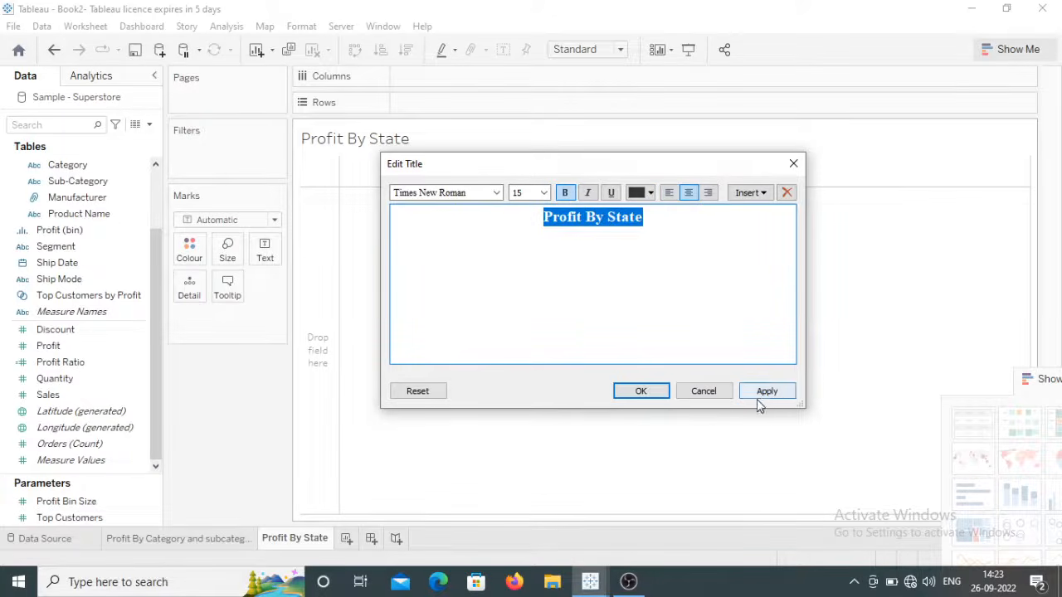
pyautogui.click(772, 392)
pyautogui.click(641, 391)
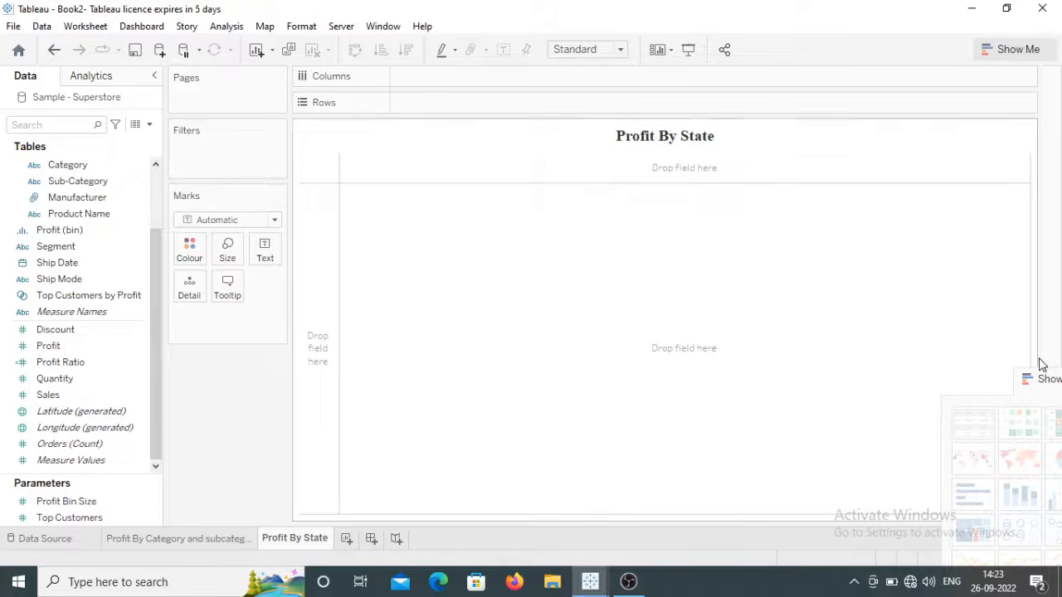
# Expand the Location hierarchy and place State/Province in the empty view to plot the states on a map
pyautogui.moveTo(1031, 378); pyautogui.dragTo(937, 341)
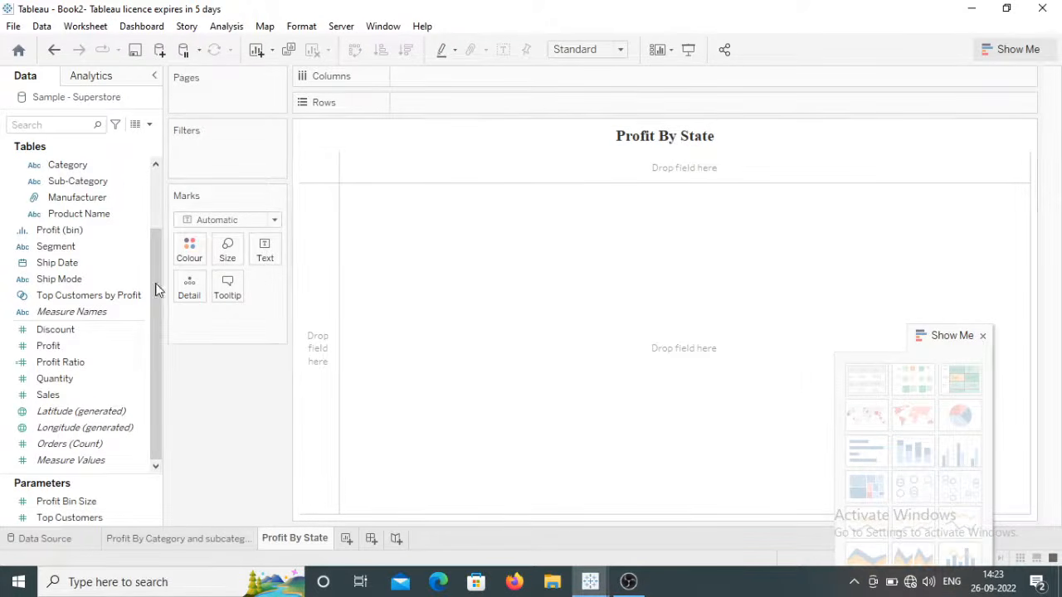
pyautogui.click(1007, 8)
pyautogui.click(192, 249)
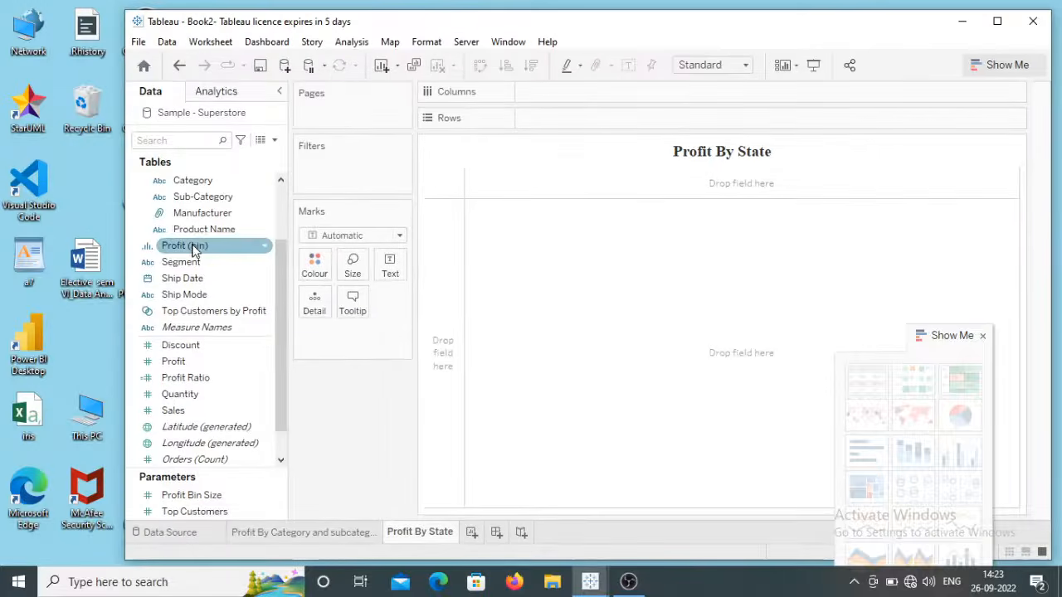
pyautogui.scroll(2, 207, 253)
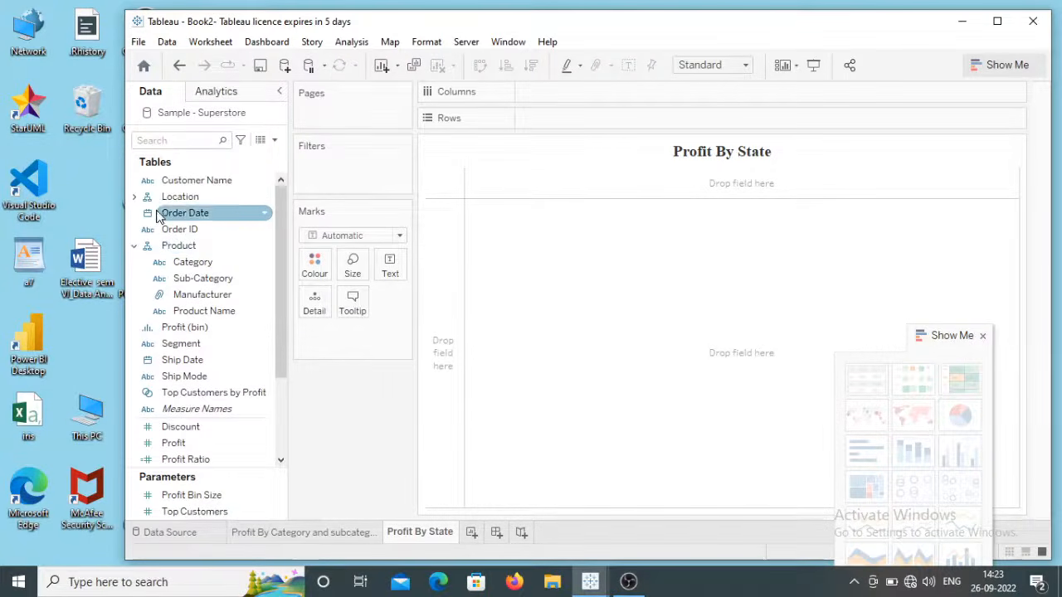
pyautogui.click(136, 198)
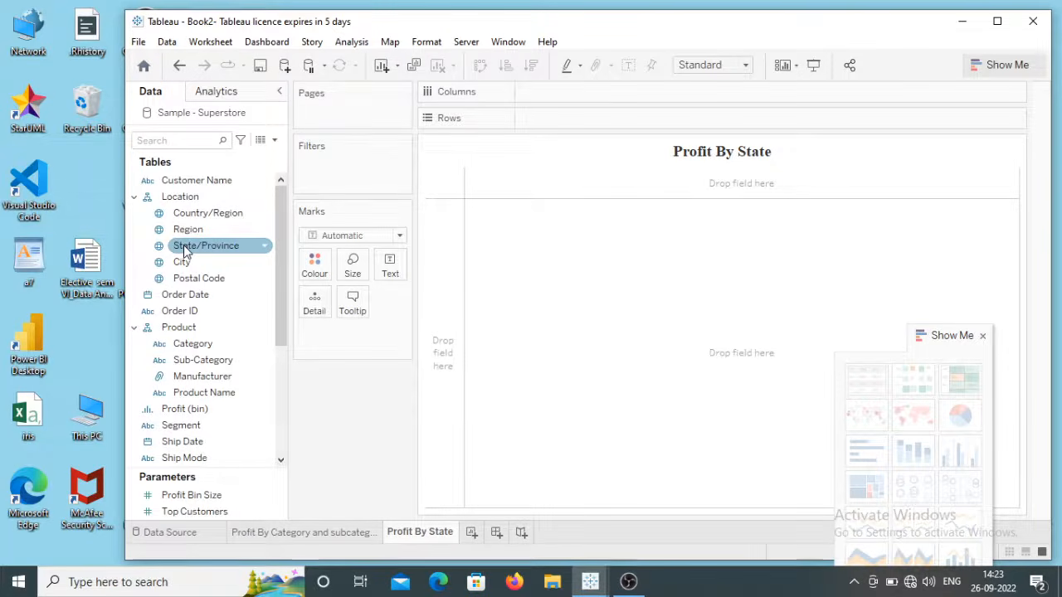
pyautogui.moveTo(183, 245); pyautogui.dragTo(742, 338)
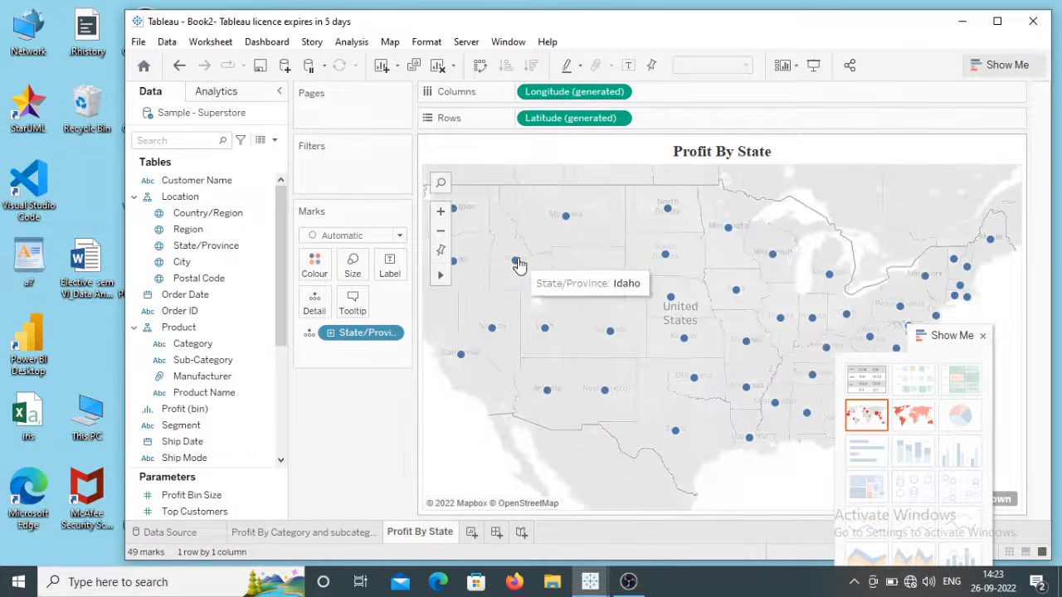
pyautogui.moveTo(677, 299)
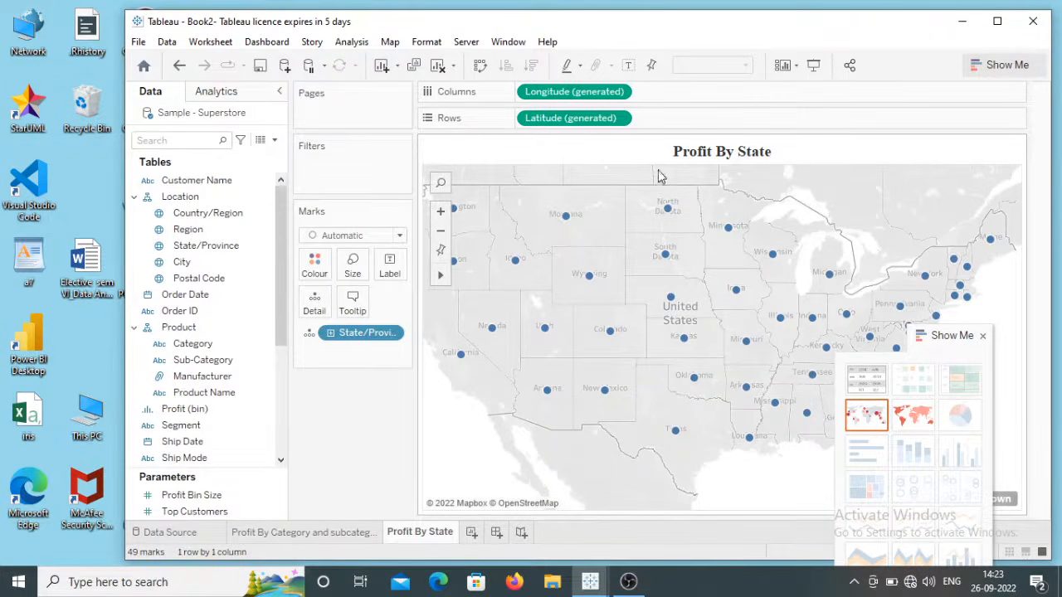
# Add the Profit measure to the state map so that it sizes the marks
pyautogui.scroll(-1, 282, 349)
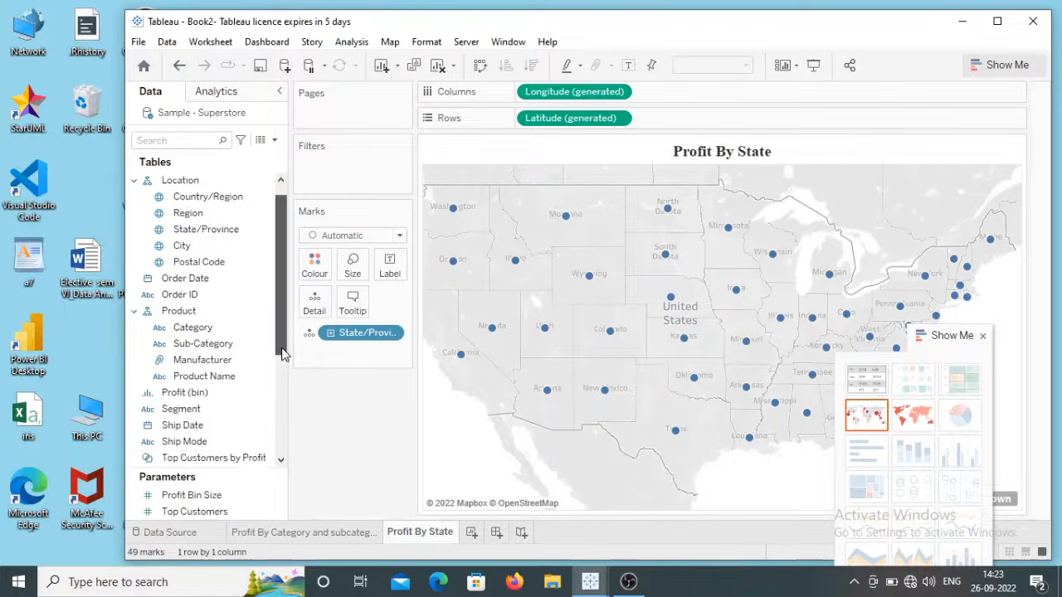
pyautogui.scroll(-4, 282, 352)
pyautogui.click(198, 328)
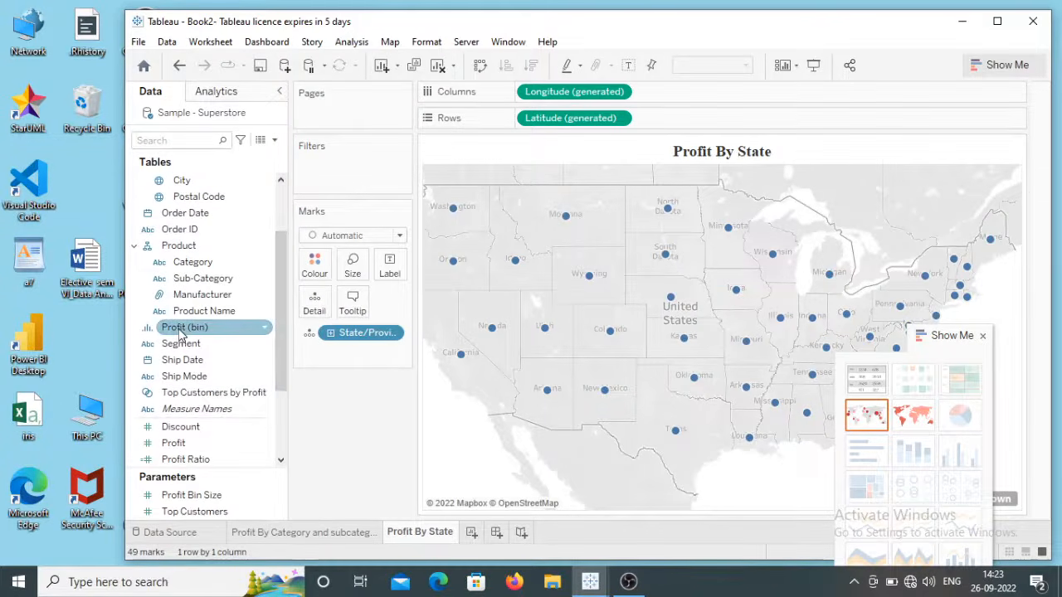
pyautogui.scroll(-3, 282, 350)
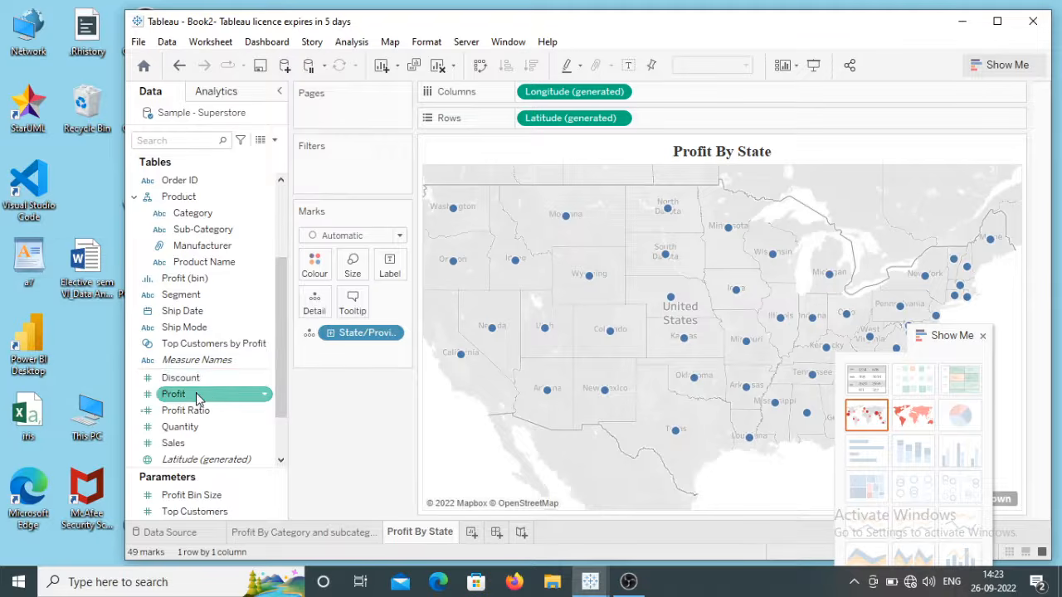
pyautogui.moveTo(196, 392); pyautogui.dragTo(705, 280)
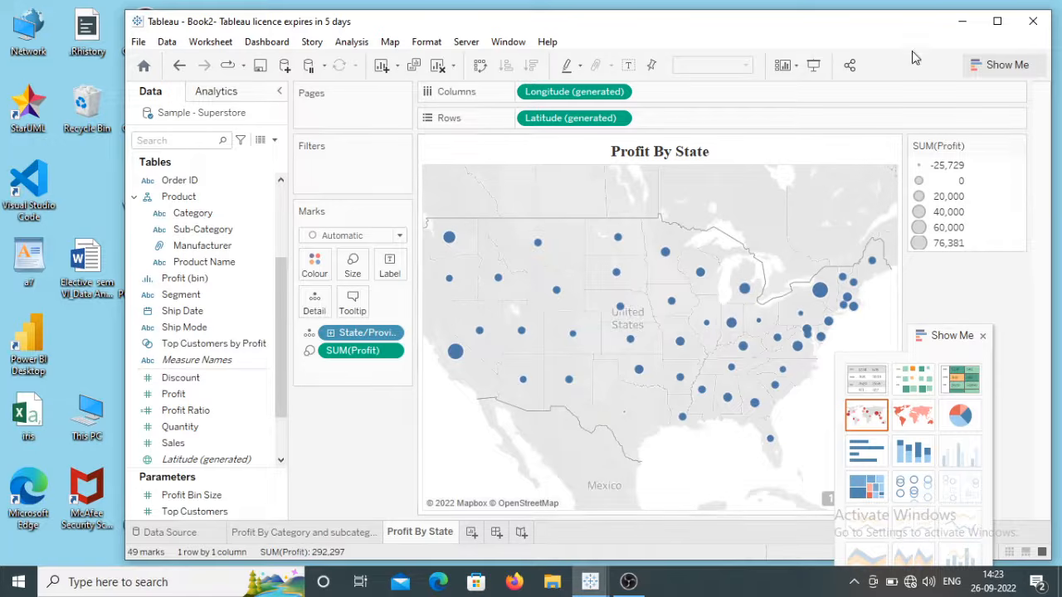
pyautogui.click(997, 21)
# Change the state profit view to a filled map and move the chart type palette off the legend area
pyautogui.moveTo(336, 355)
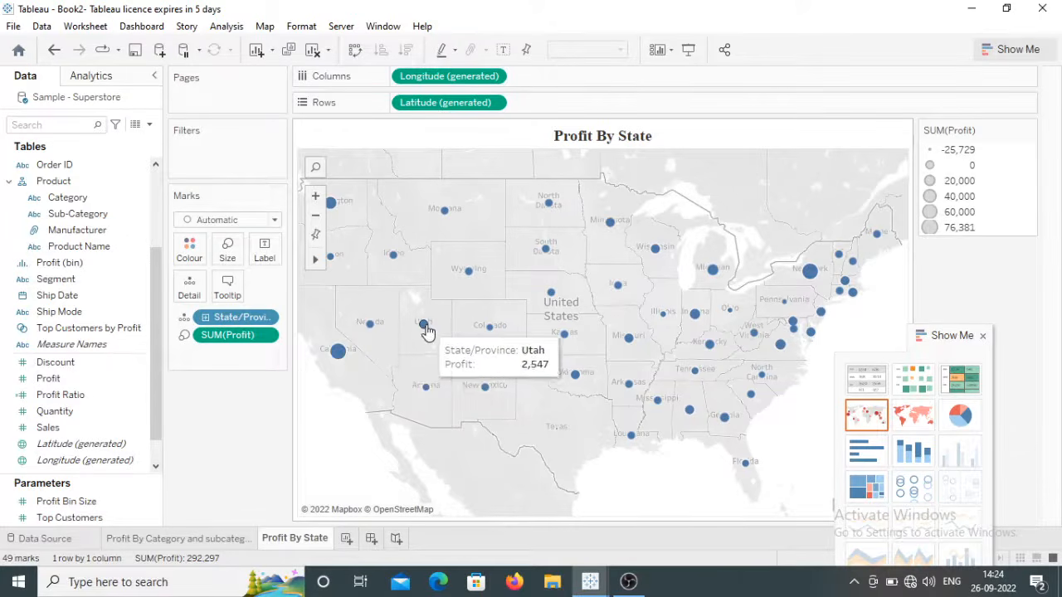
pyautogui.moveTo(809, 272)
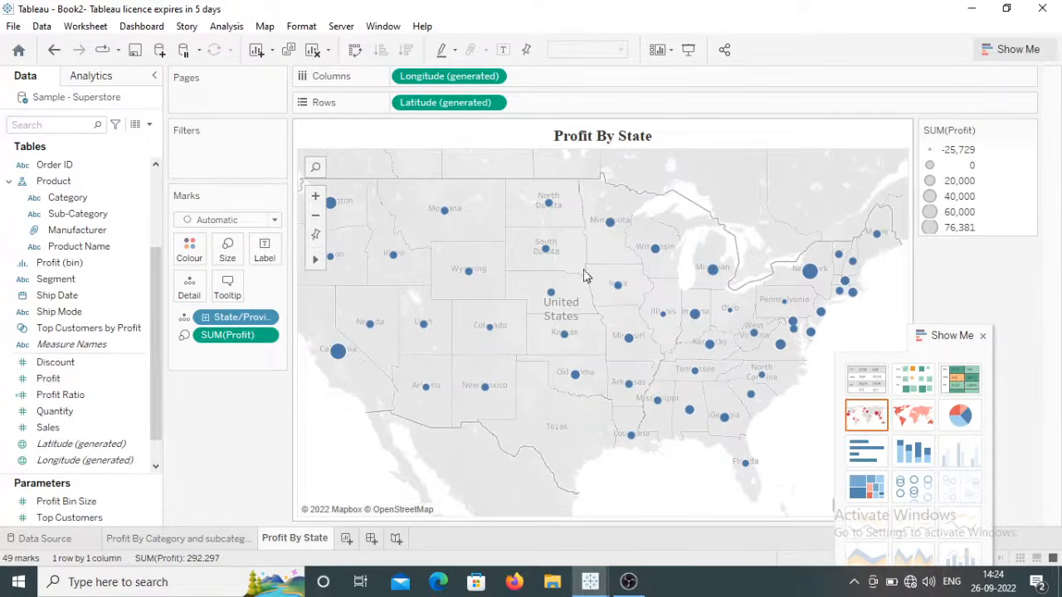
pyautogui.click(913, 416)
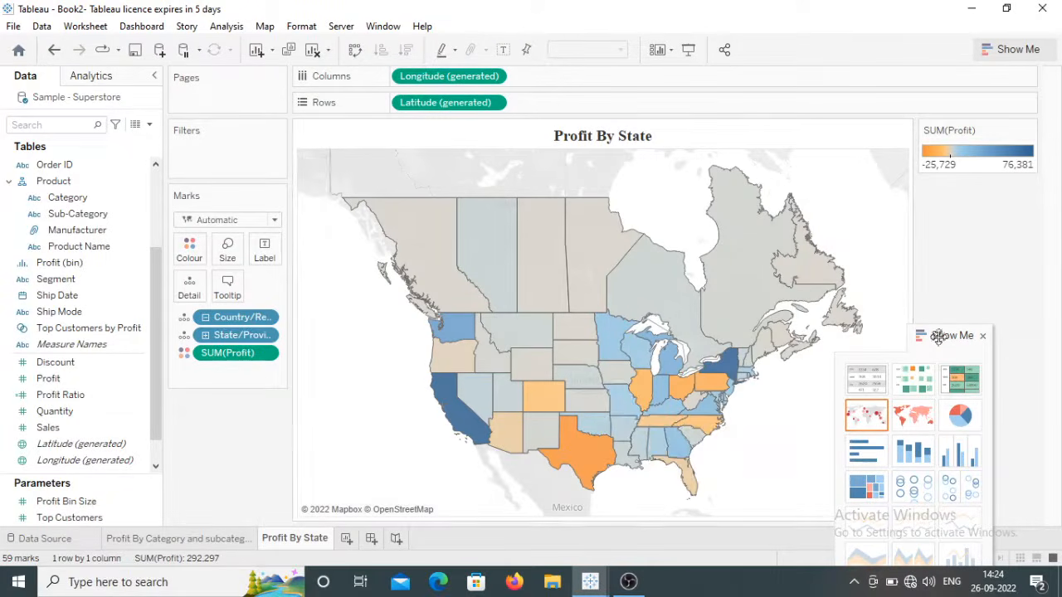
pyautogui.moveTo(944, 339); pyautogui.dragTo(1049, 316)
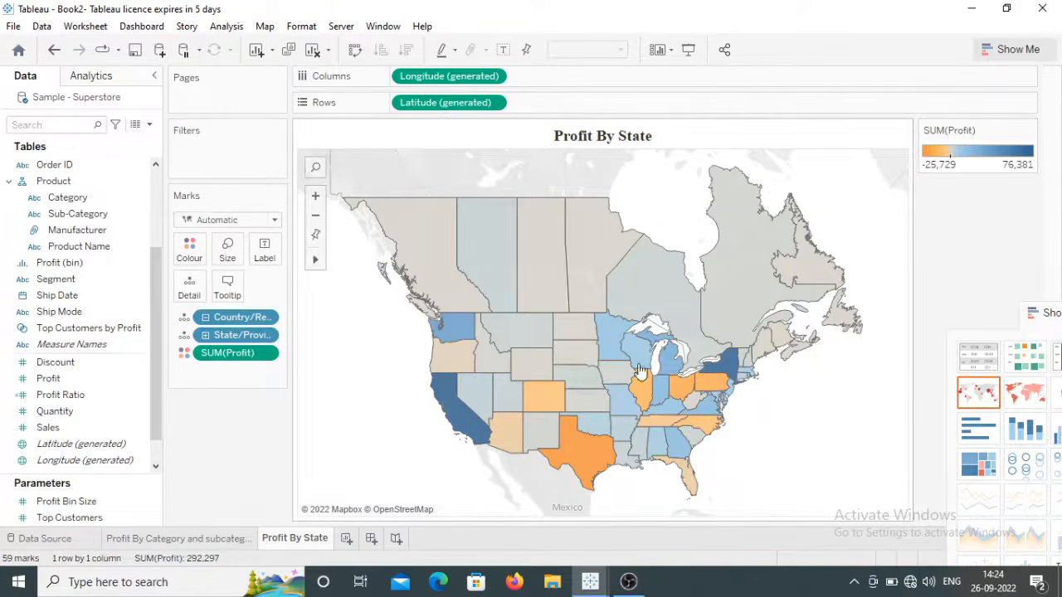
pyautogui.moveTo(590, 446)
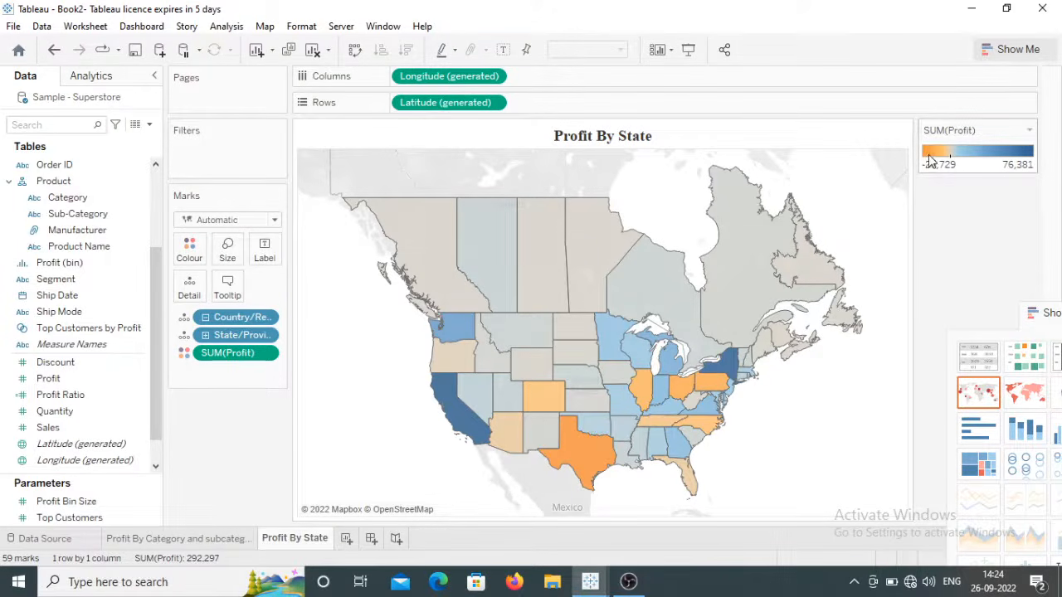
# Open the Profit colour settings for the filled map and choose the Red-Green Diverging palette
pyautogui.click(190, 247)
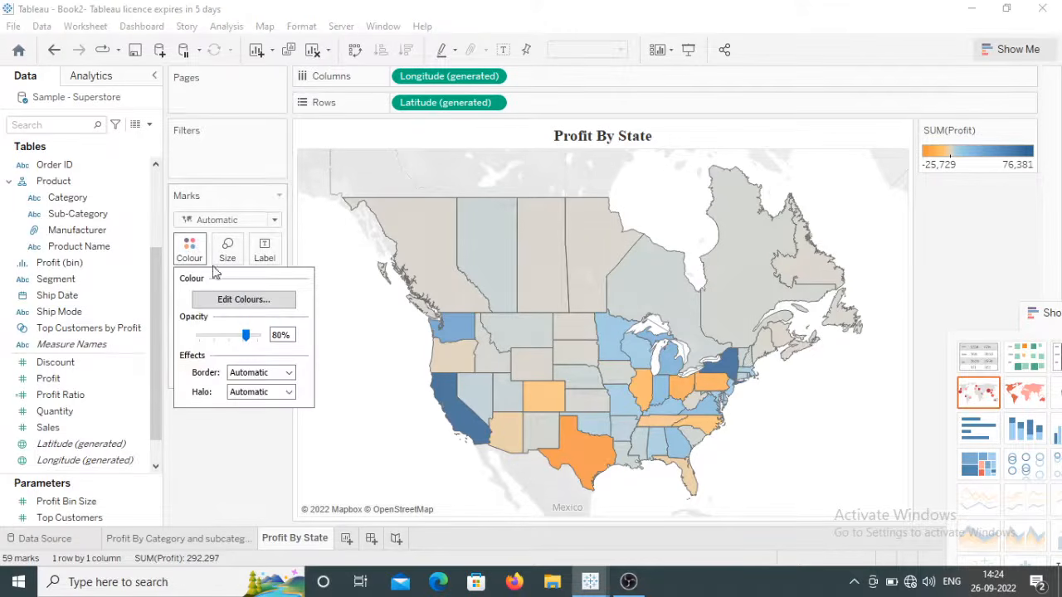
pyautogui.click(241, 299)
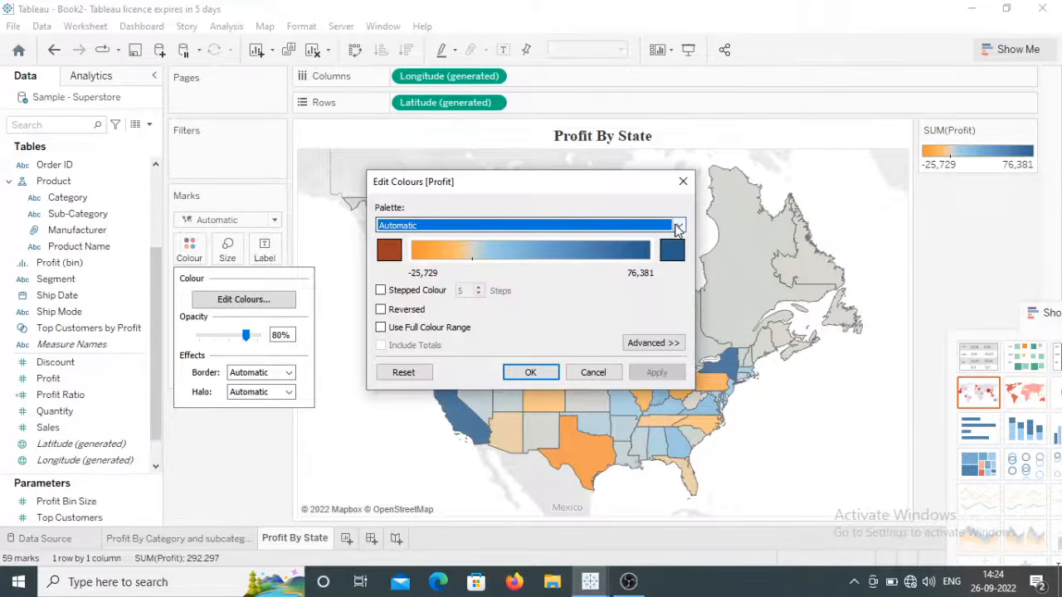
pyautogui.click(679, 225)
pyautogui.click(519, 405)
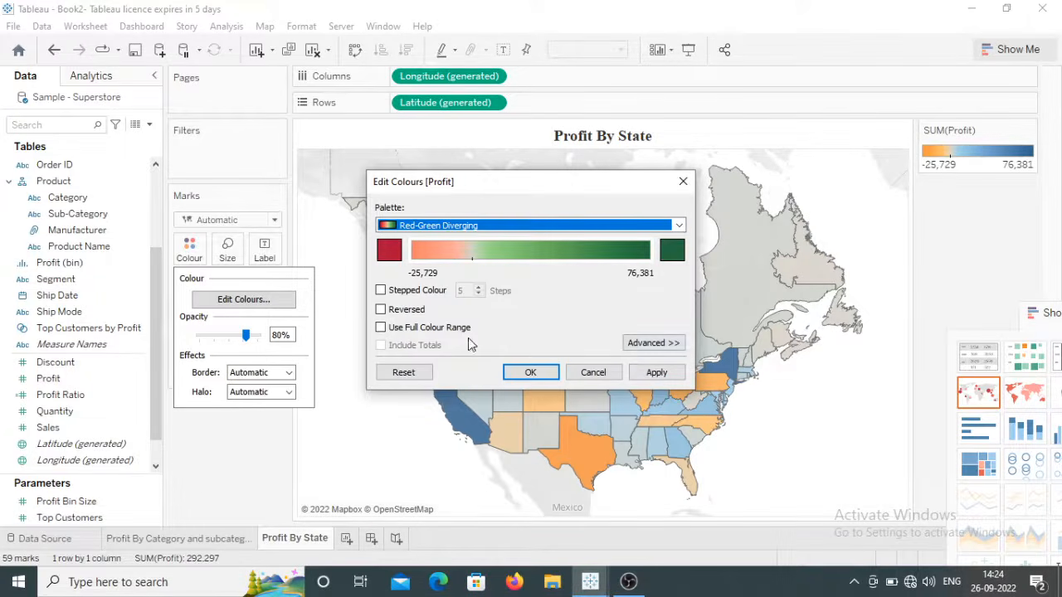
# Fix the centre of the map's Profit colour scale at 0 in the advanced options and apply the colours
pyautogui.click(639, 345)
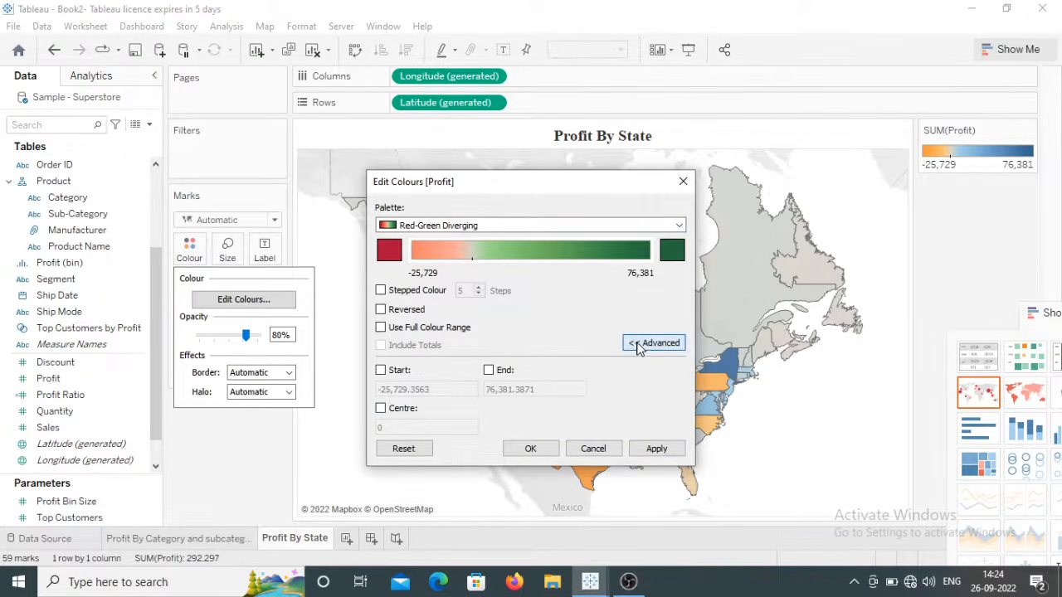
pyautogui.click(381, 409)
pyautogui.click(656, 448)
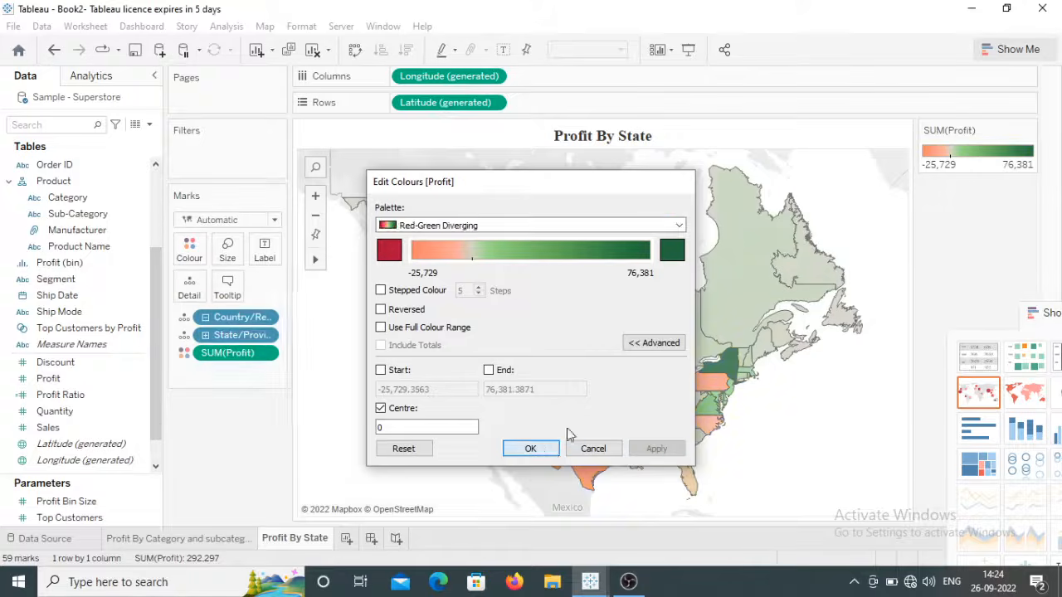
pyautogui.click(530, 448)
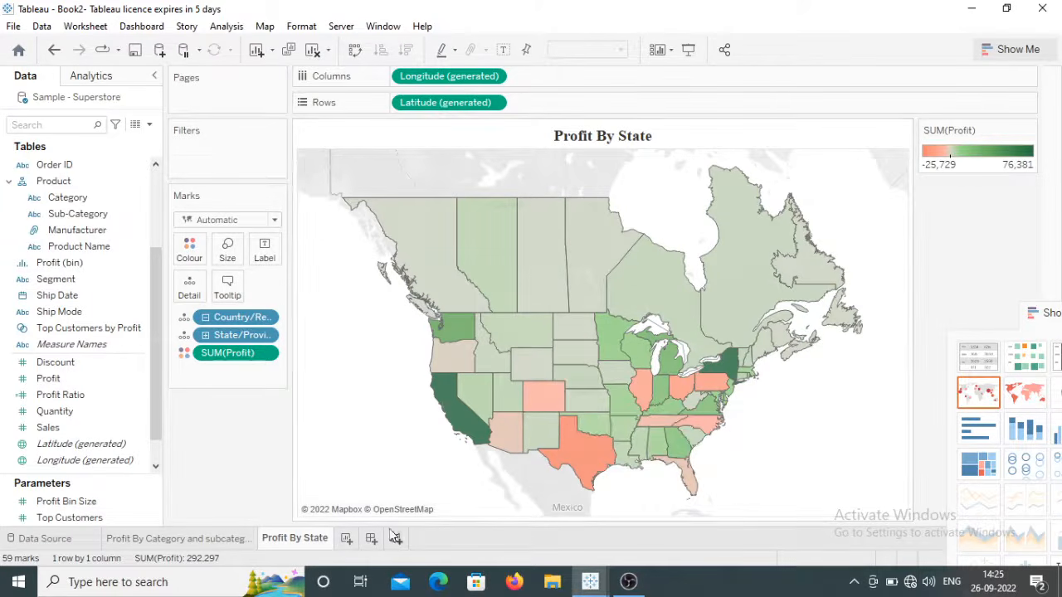
# Add a new worksheet, name it "Profit By Manufacturer" and copy the name
pyautogui.click(346, 539)
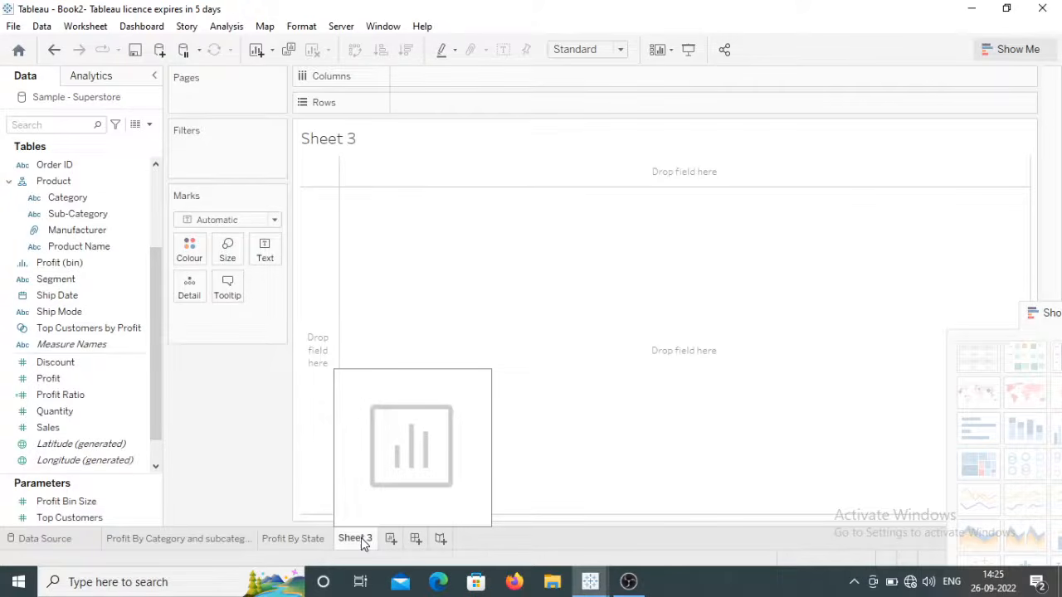
pyautogui.doubleClick(361, 537)
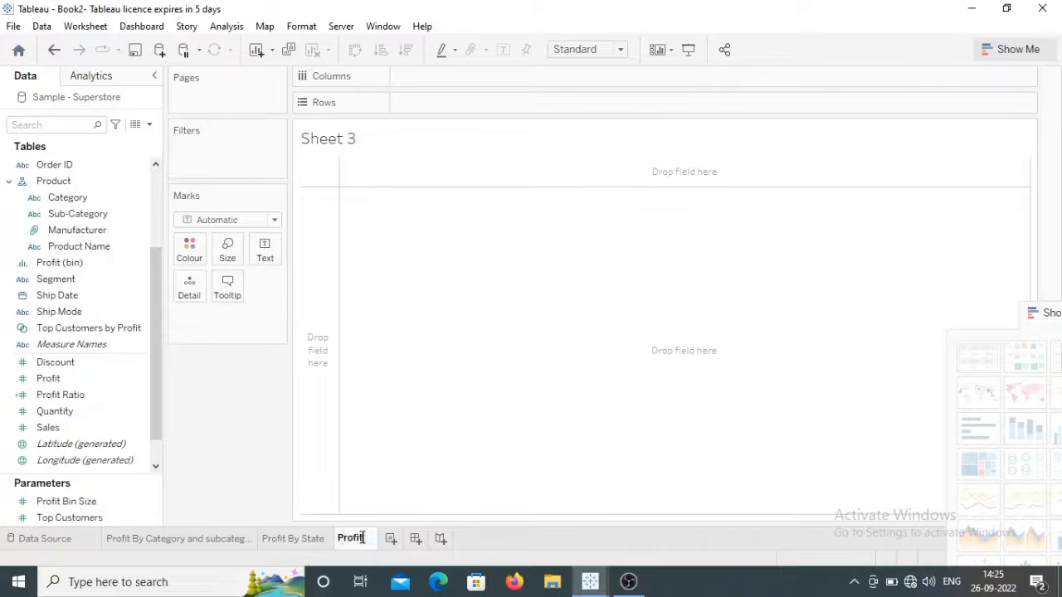
pyautogui.write('Profit By M')
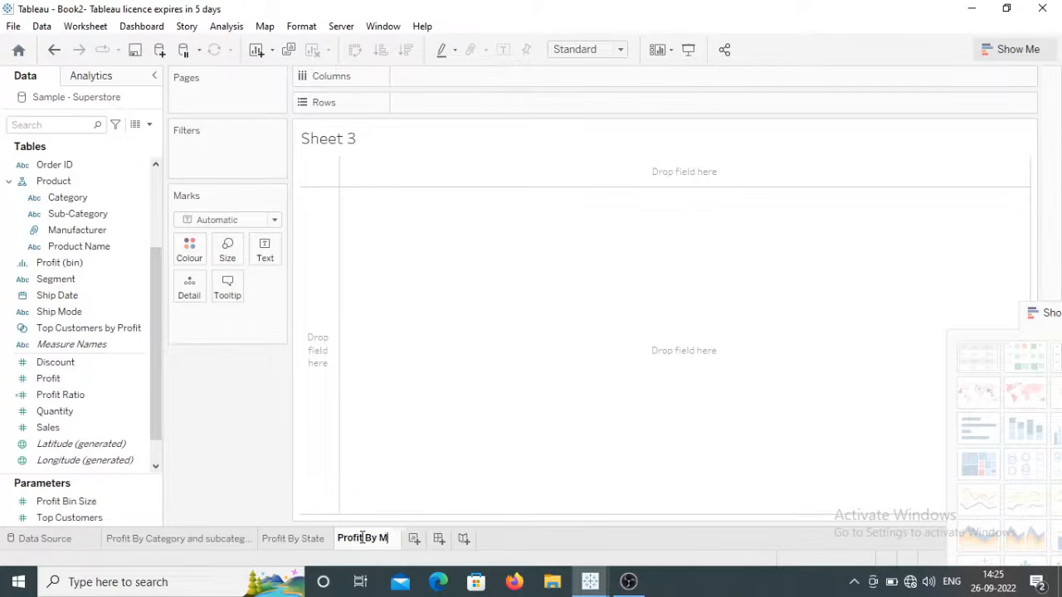
pyautogui.write('anufacturer')
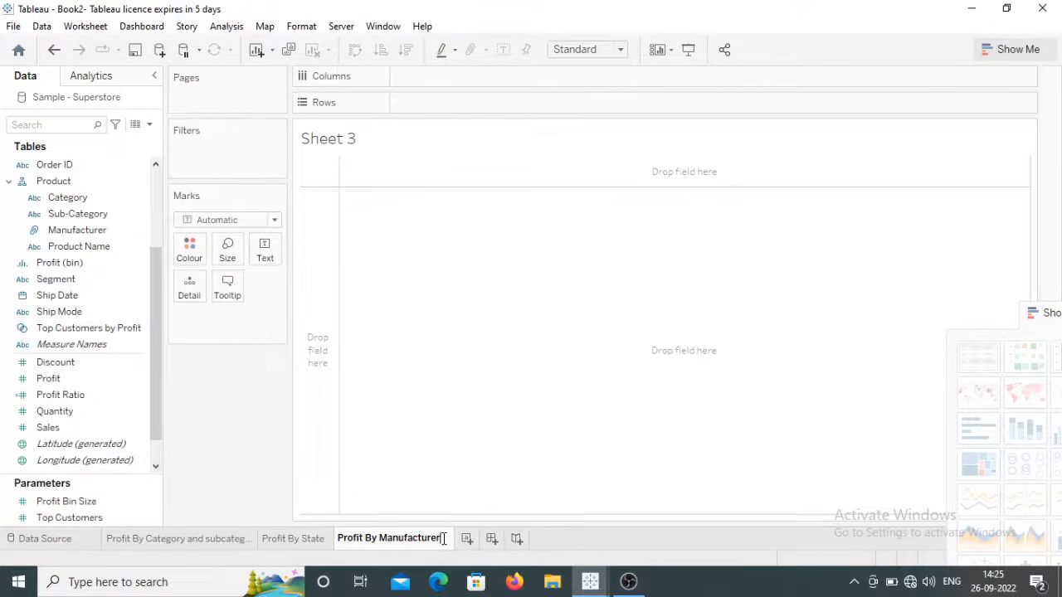
pyautogui.moveTo(444, 538); pyautogui.dragTo(348, 535)
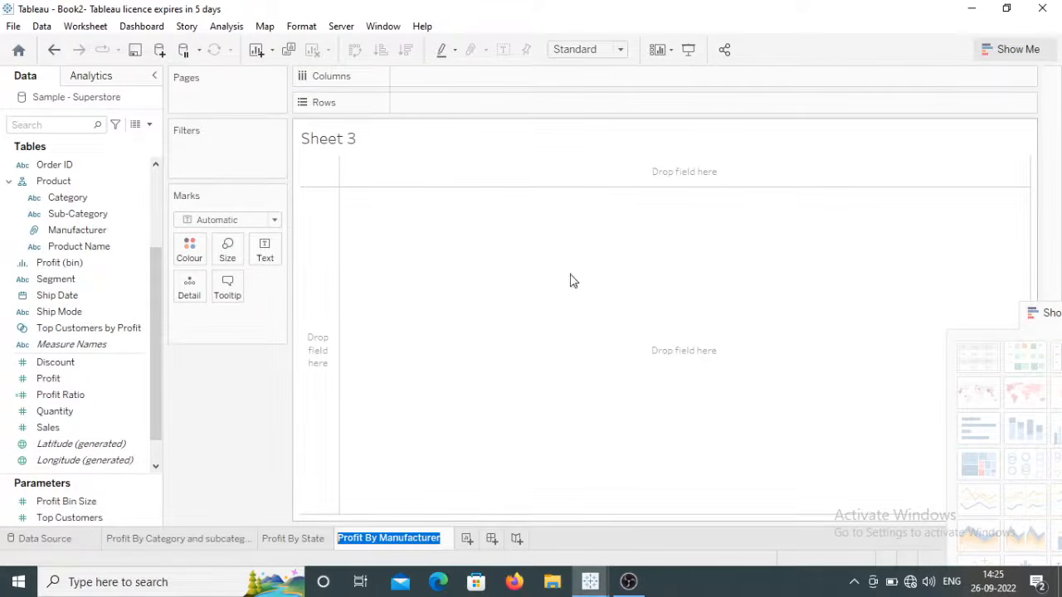
# Replace the sheet name placeholder in the new worksheet's title with the text "Profit By Manufacturer"
pyautogui.doubleClick(410, 138)
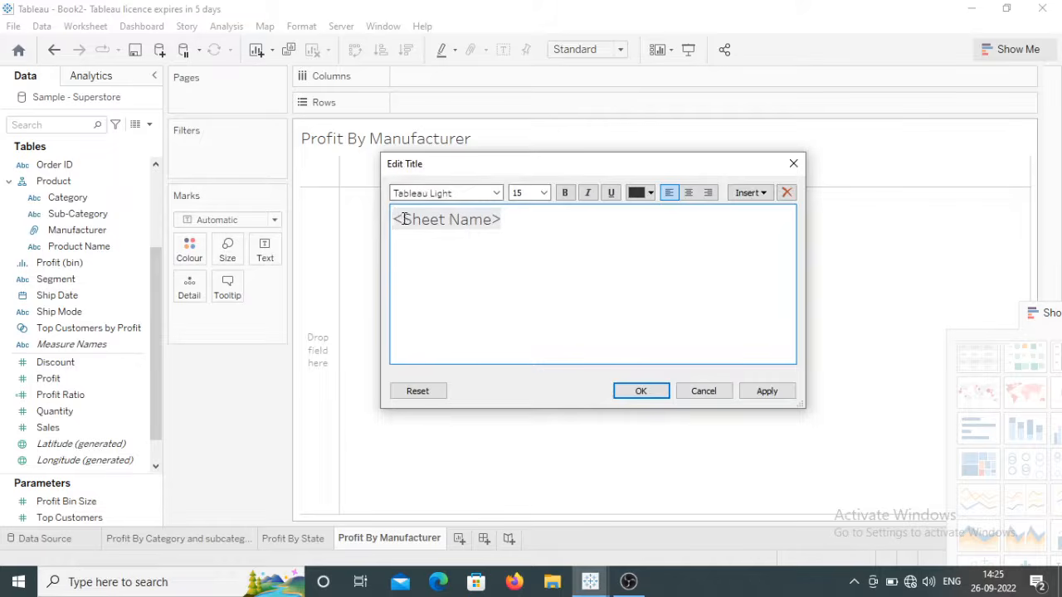
pyautogui.moveTo(394, 219); pyautogui.dragTo(371, 217)
pyautogui.write('Profit By Manufacturer')
# Make the "Profit By Manufacturer" title bold, set it in Times New Roman, centre it and apply the formatting
pyautogui.click(565, 194)
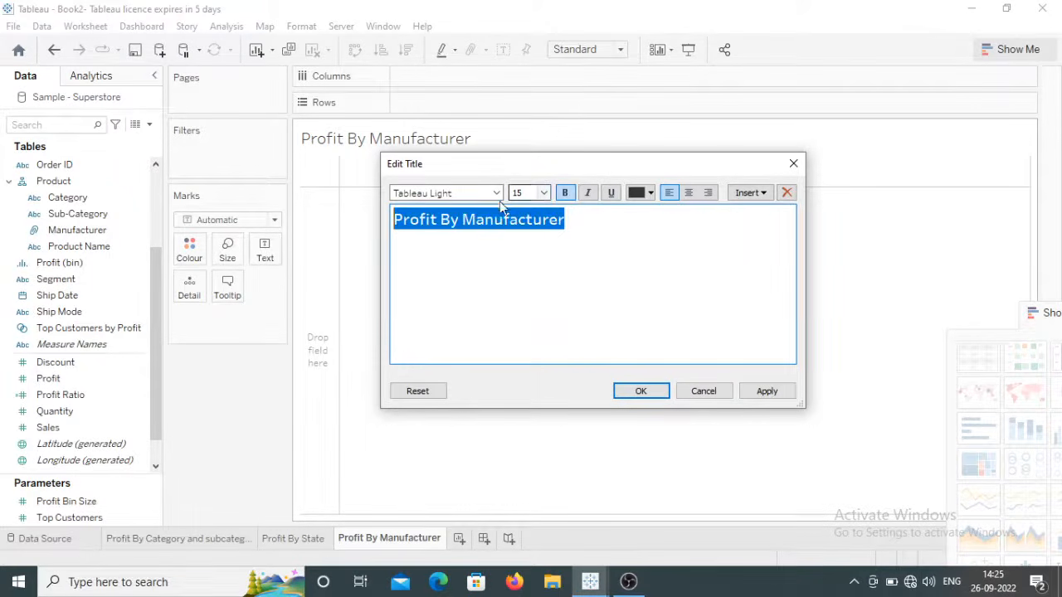
pyautogui.click(496, 193)
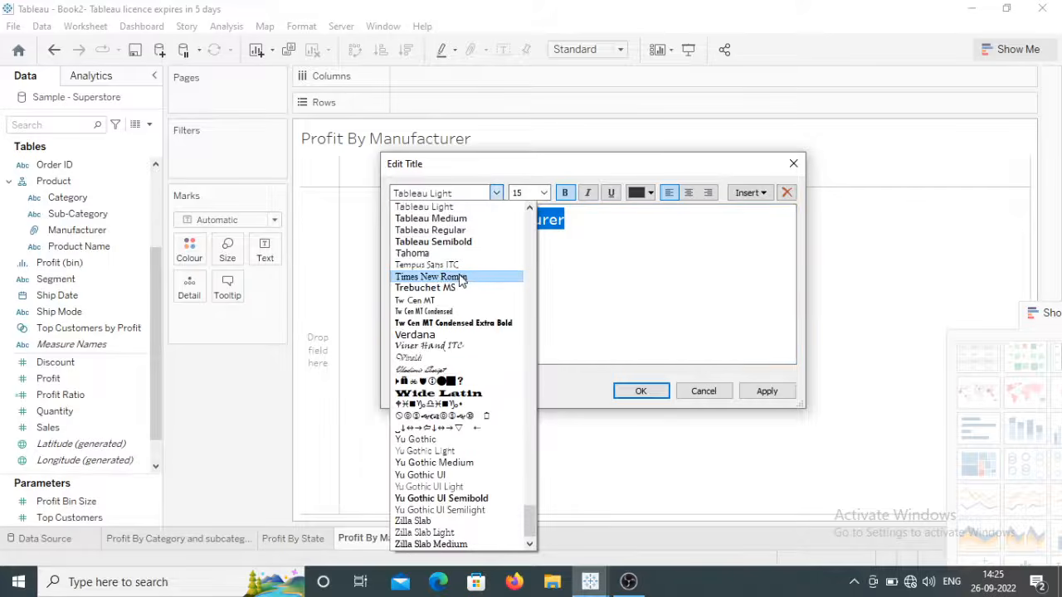
pyautogui.click(448, 276)
pyautogui.click(688, 192)
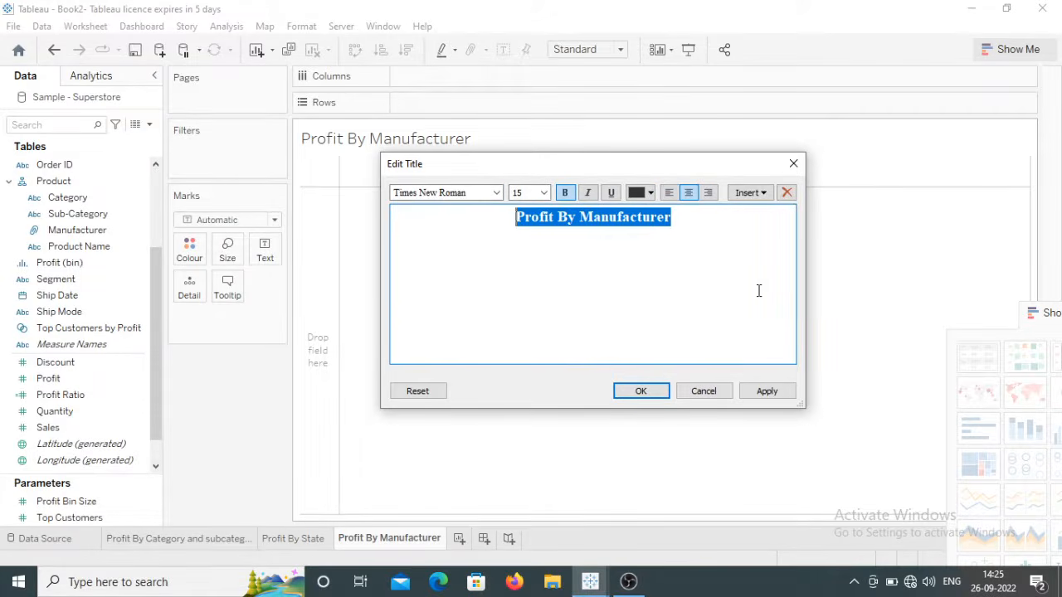
pyautogui.click(767, 391)
pyautogui.click(651, 392)
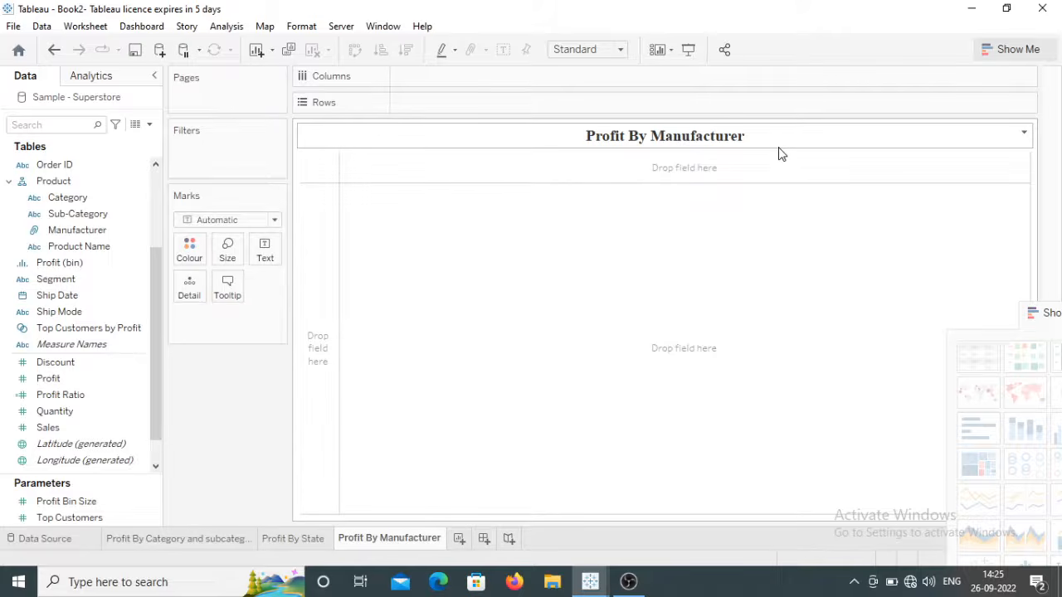
# Restore the window to a smaller size and place the Manufacturer field on the Columns shelf
pyautogui.click(1006, 7)
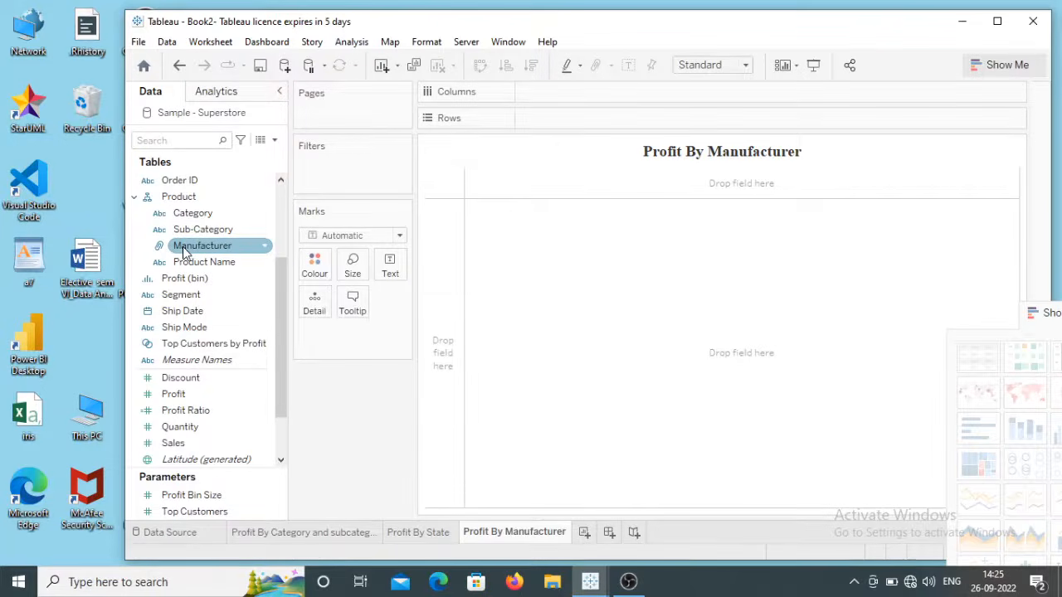
pyautogui.moveTo(186, 253); pyautogui.dragTo(547, 100)
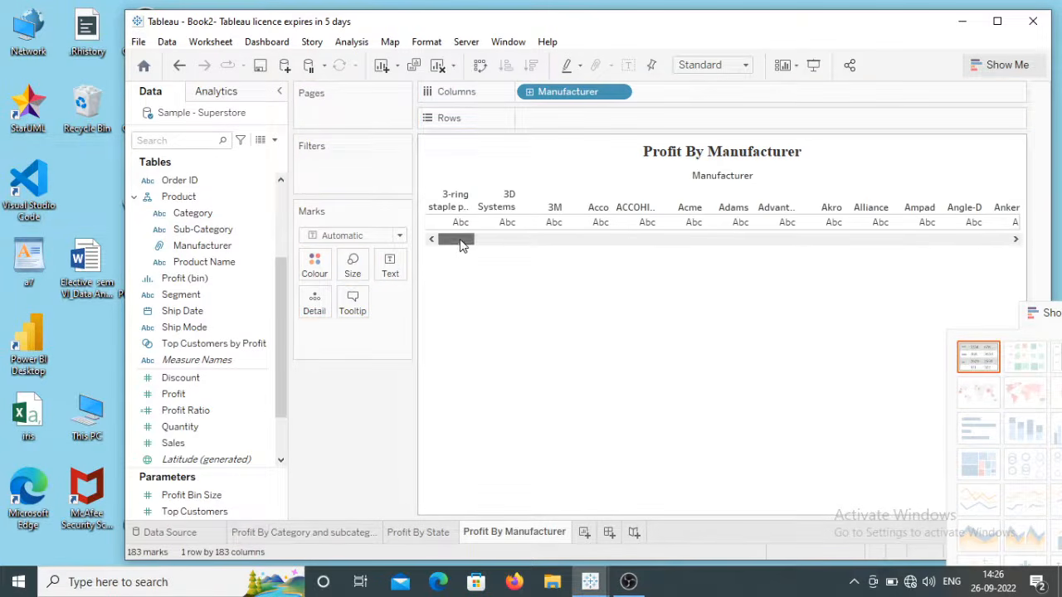
pyautogui.moveTo(462, 242); pyautogui.dragTo(440, 243)
pyautogui.moveTo(278, 350); pyautogui.dragTo(279, 368)
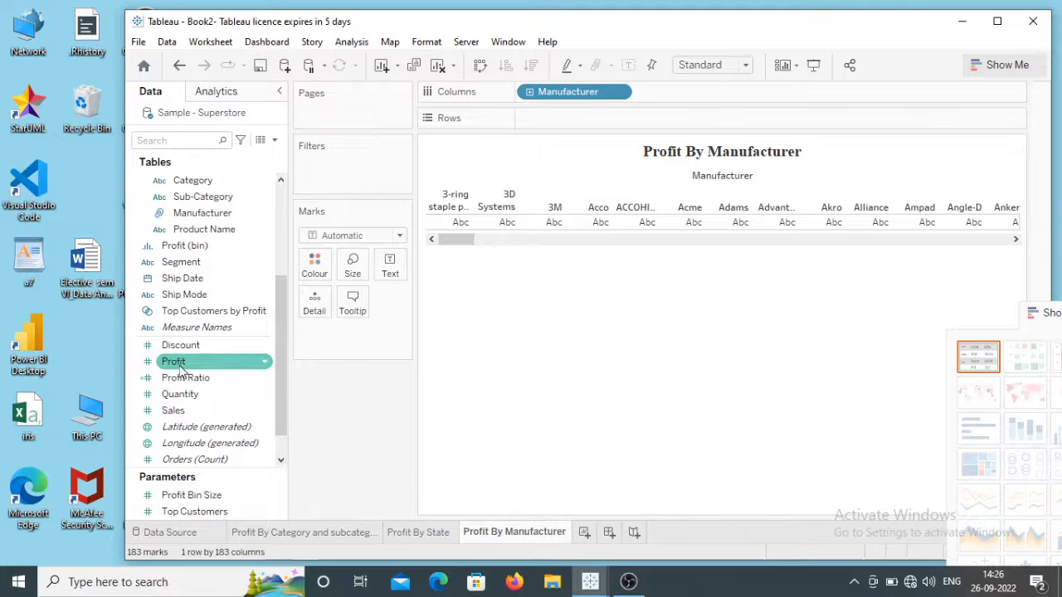
pyautogui.moveTo(174, 365); pyautogui.dragTo(661, 230)
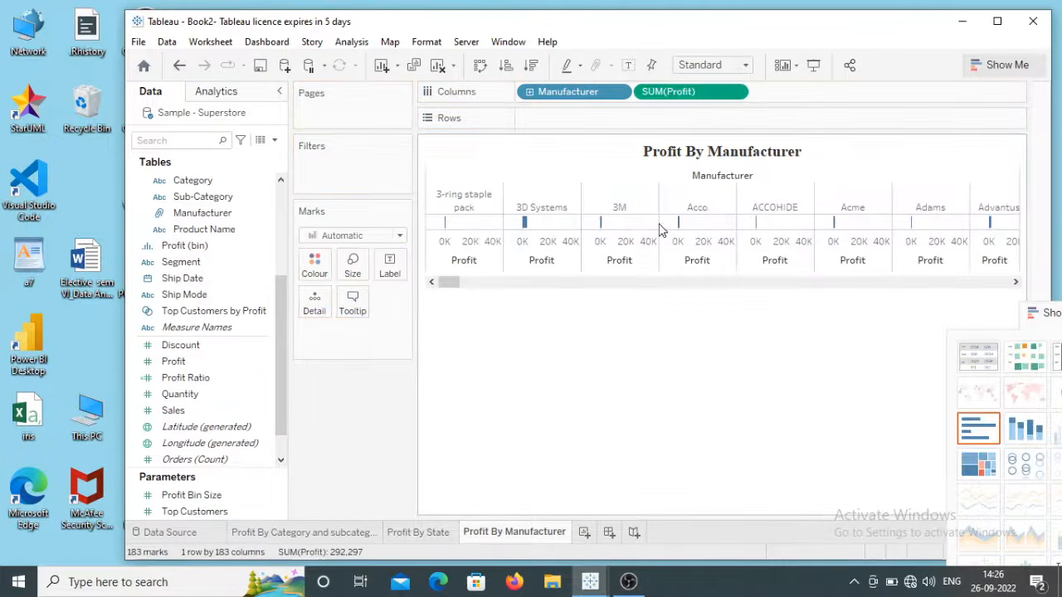
pyautogui.hotkey('ctrl', 'z')
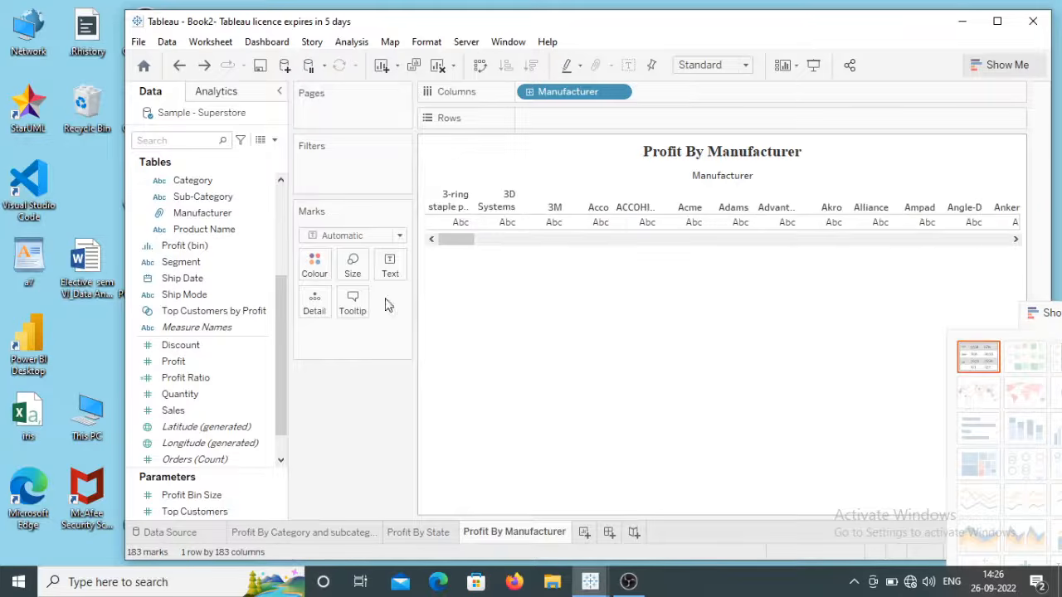
pyautogui.moveTo(194, 361); pyautogui.dragTo(688, 233)
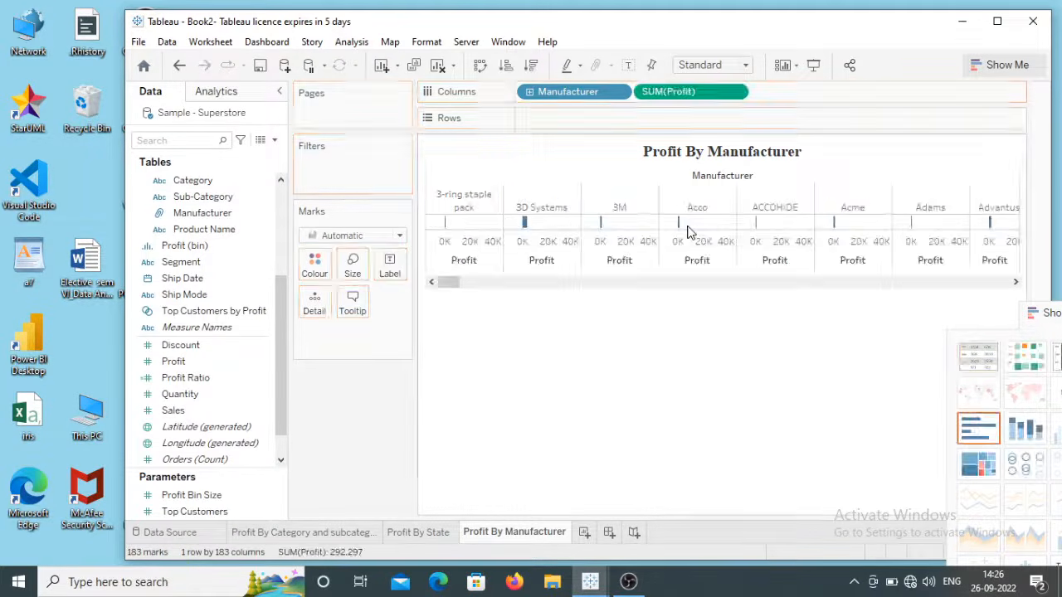
pyautogui.hotkey('ctrl', 'z')
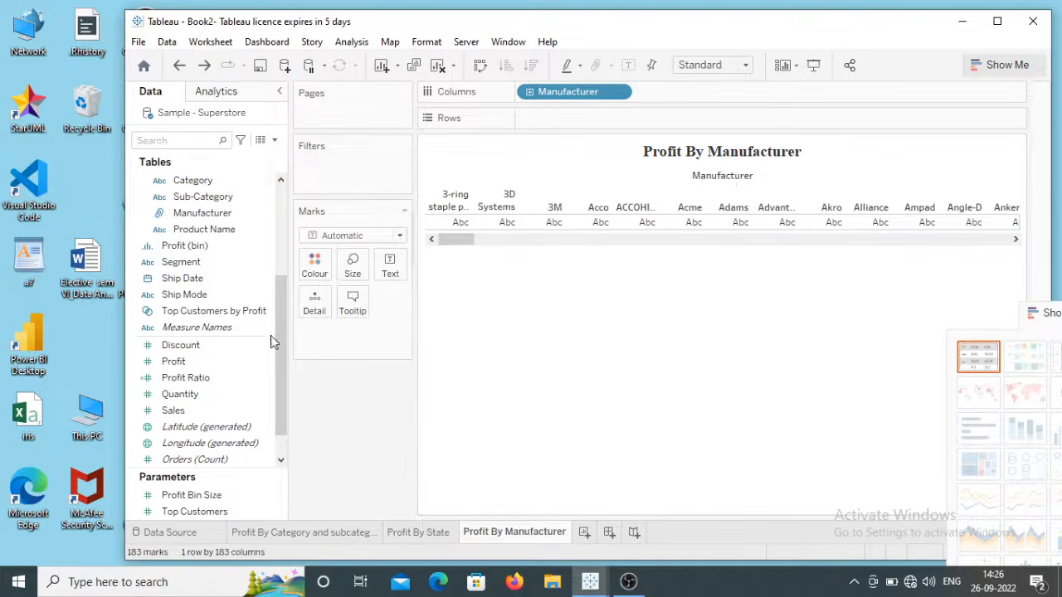
pyautogui.moveTo(186, 365); pyautogui.dragTo(749, 225)
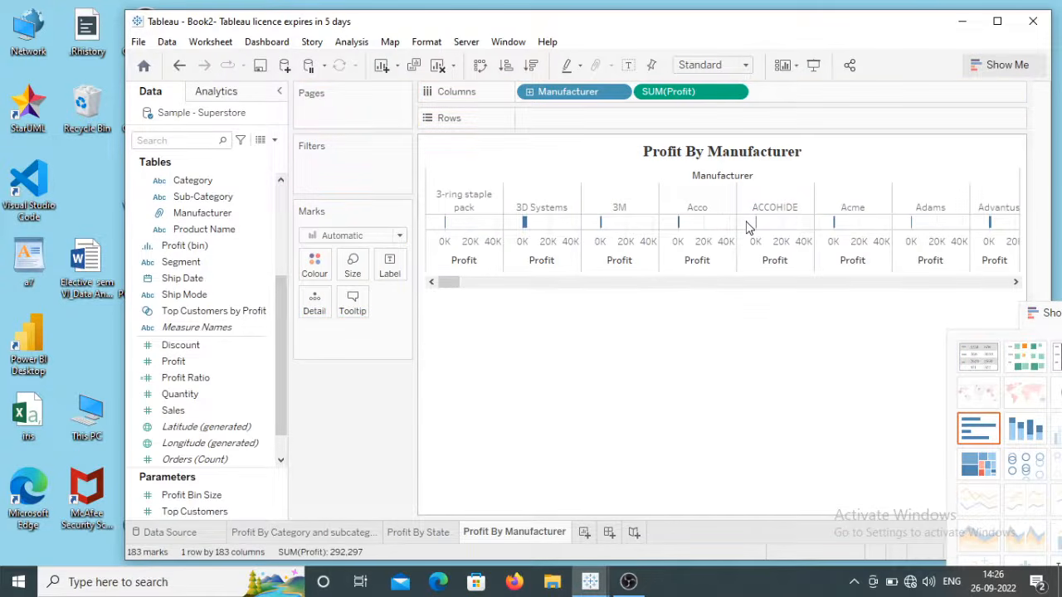
pyautogui.hotkey('ctrl', 'z')
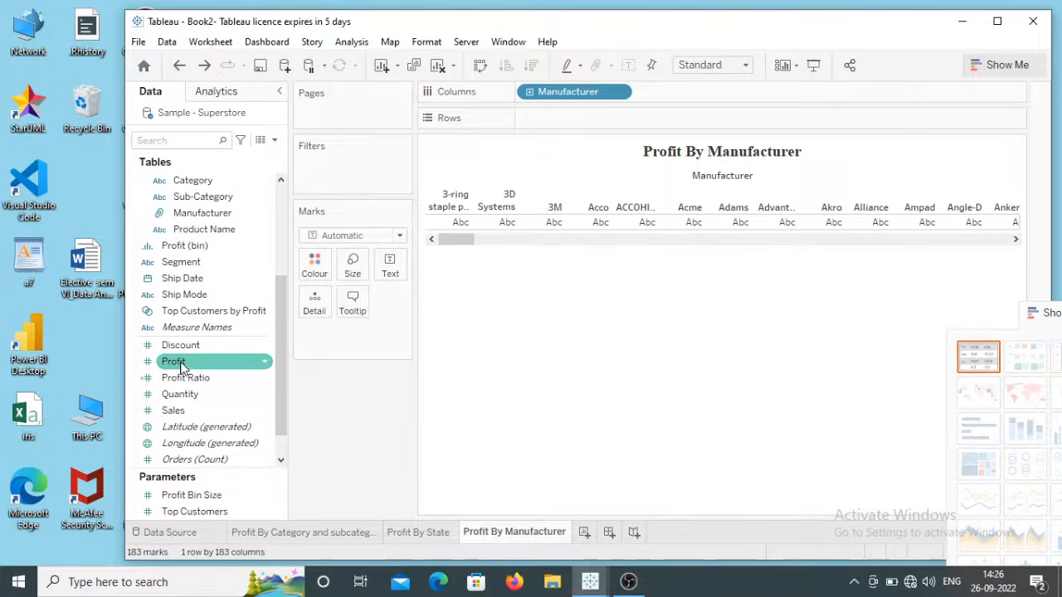
pyautogui.moveTo(181, 368); pyautogui.dragTo(469, 229)
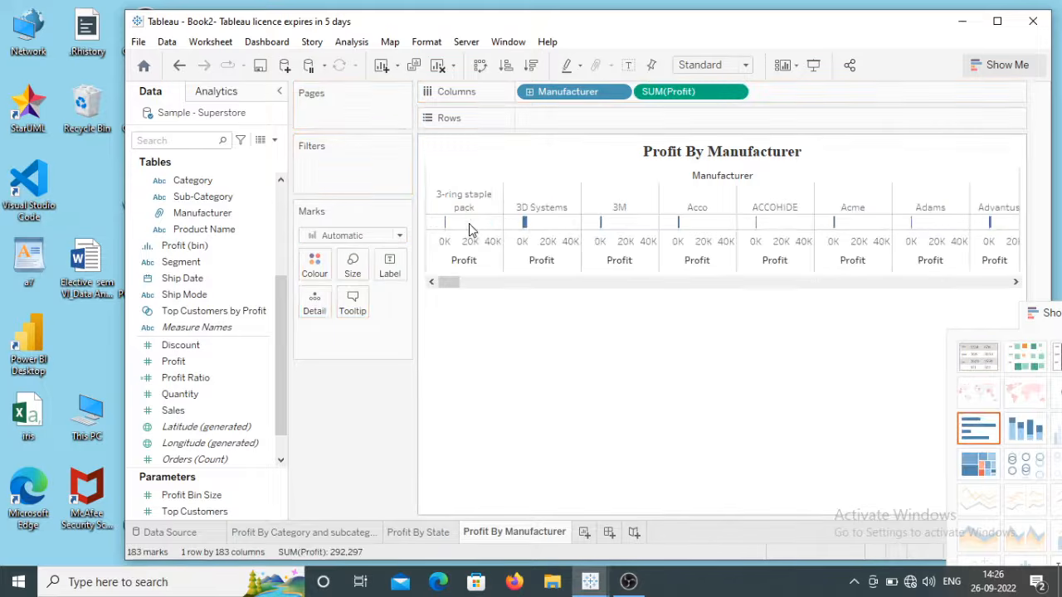
pyautogui.hotkey('ctrl', 'z')
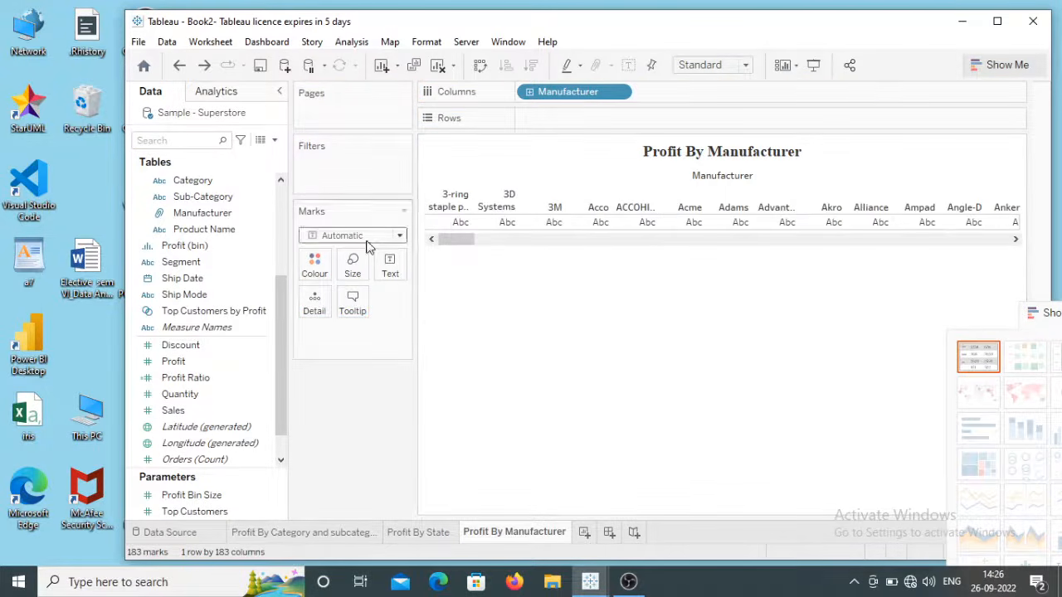
# Place the Profit measure on the Rows shelf to chart profit for each manufacturer as vertical bars
pyautogui.moveTo(189, 361); pyautogui.dragTo(562, 119)
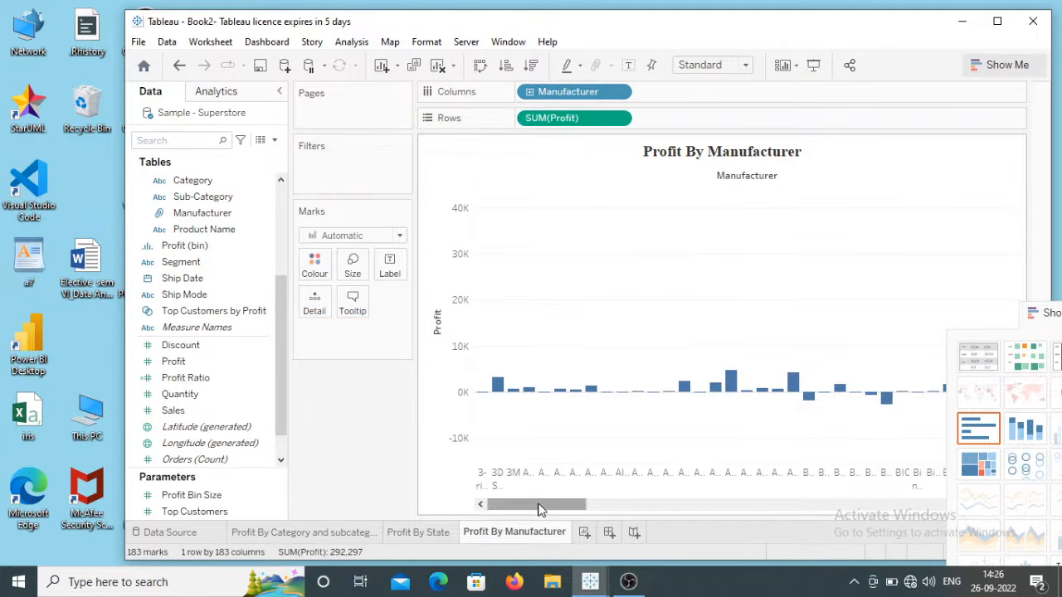
pyautogui.moveTo(540, 506); pyautogui.dragTo(505, 509)
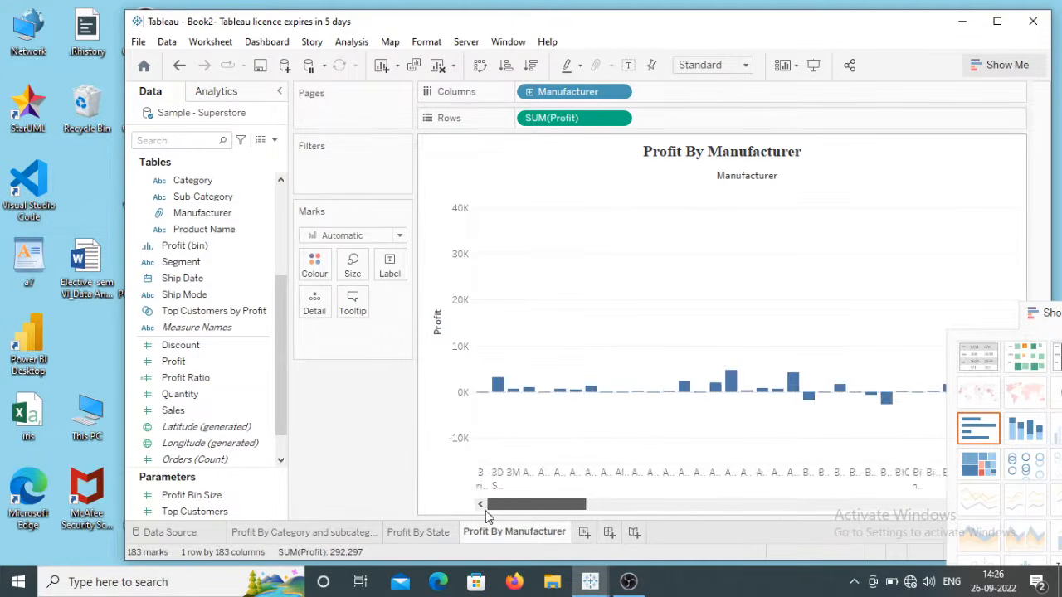
# Swap rows and columns, examine the profit of individual manufacturers such as 3D Systems, Canon and Cubify, and swap them back
pyautogui.click(481, 66)
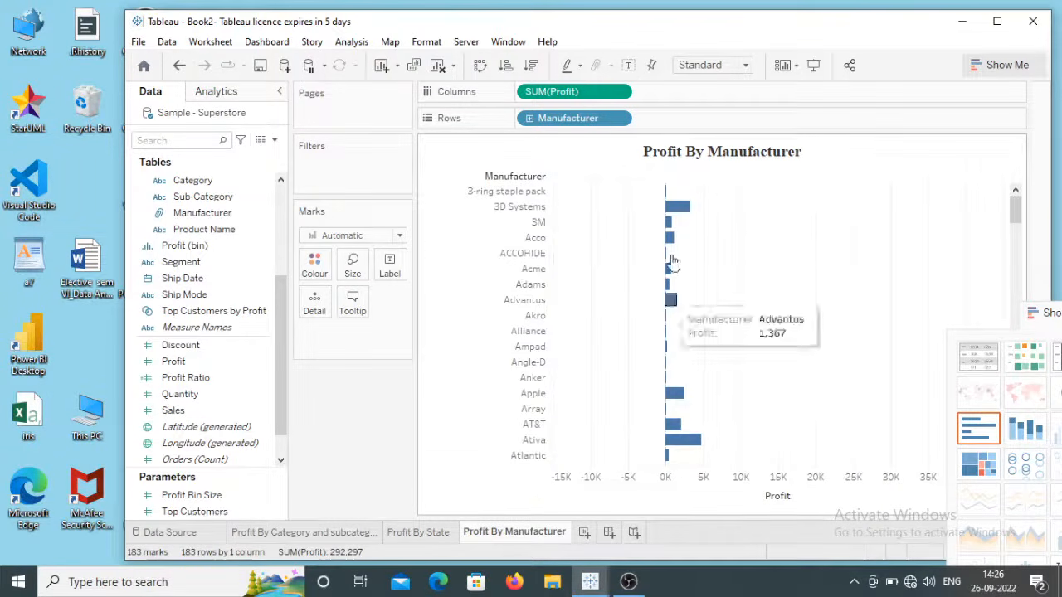
pyautogui.moveTo(678, 211)
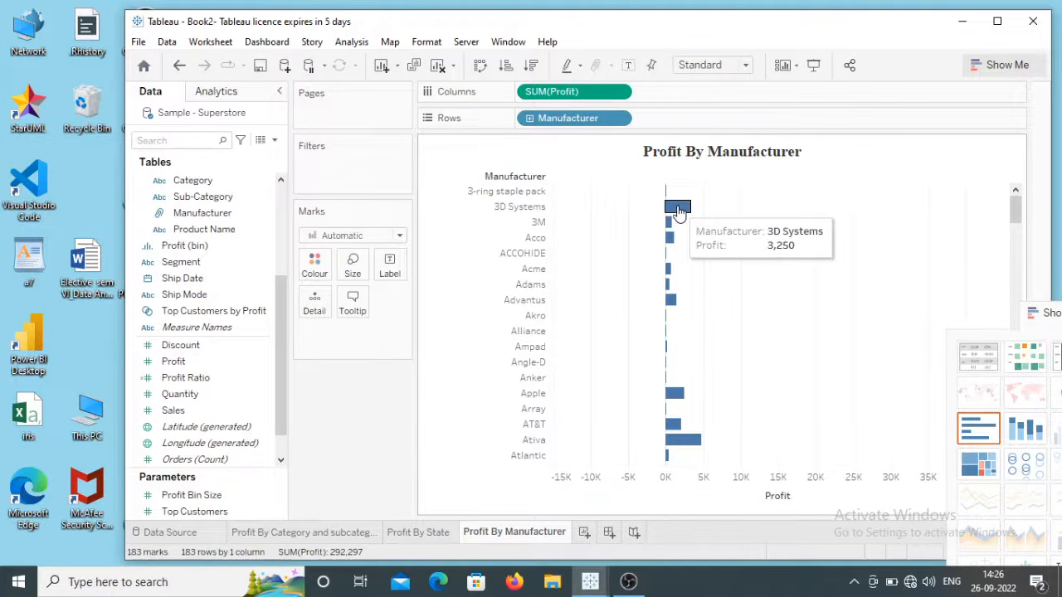
pyautogui.scroll(-6, 677, 274)
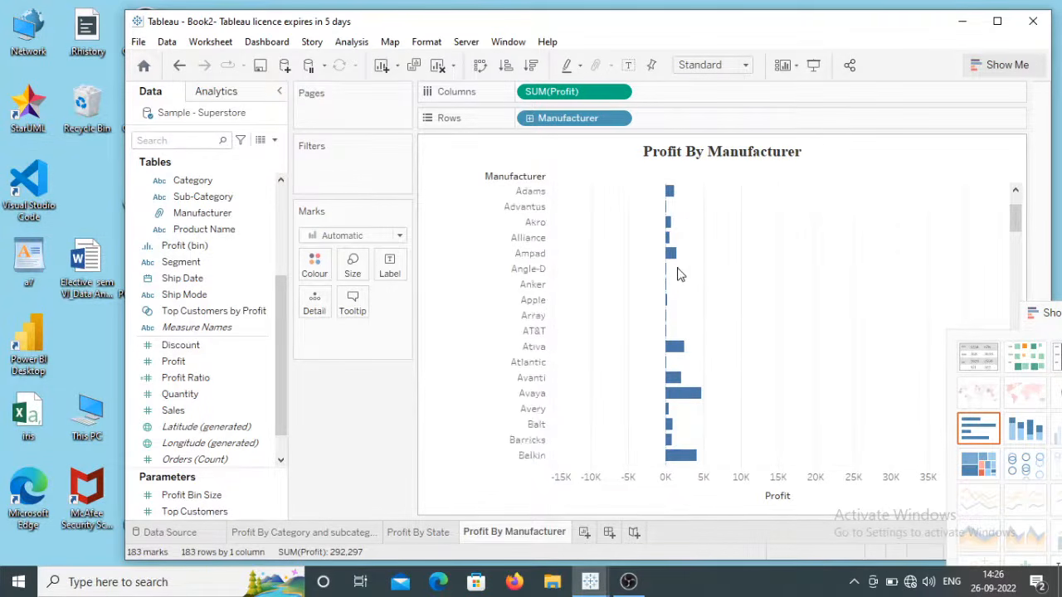
pyautogui.scroll(-2, 674, 275)
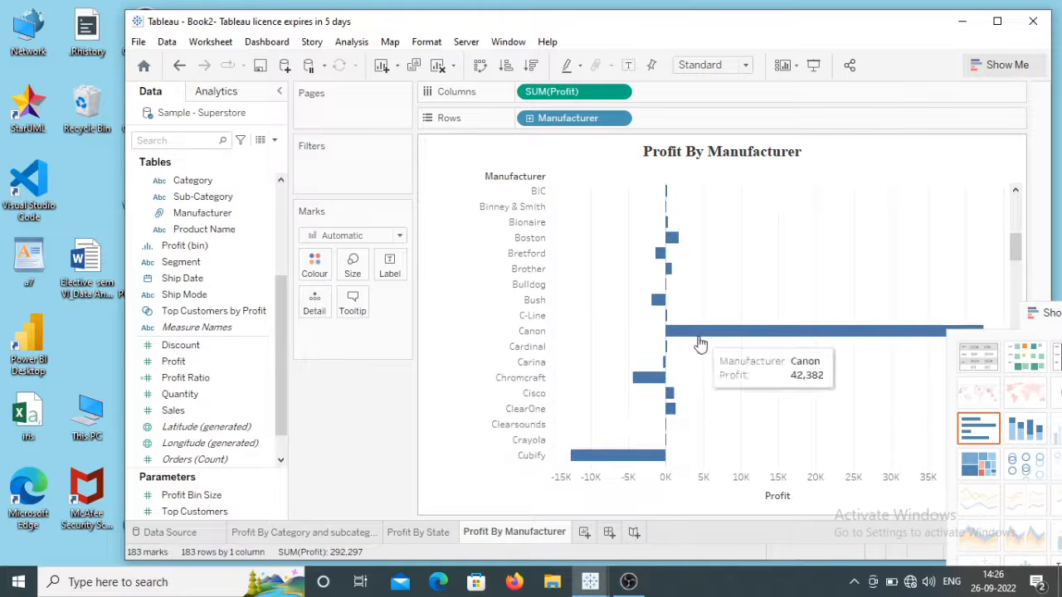
pyautogui.moveTo(702, 337)
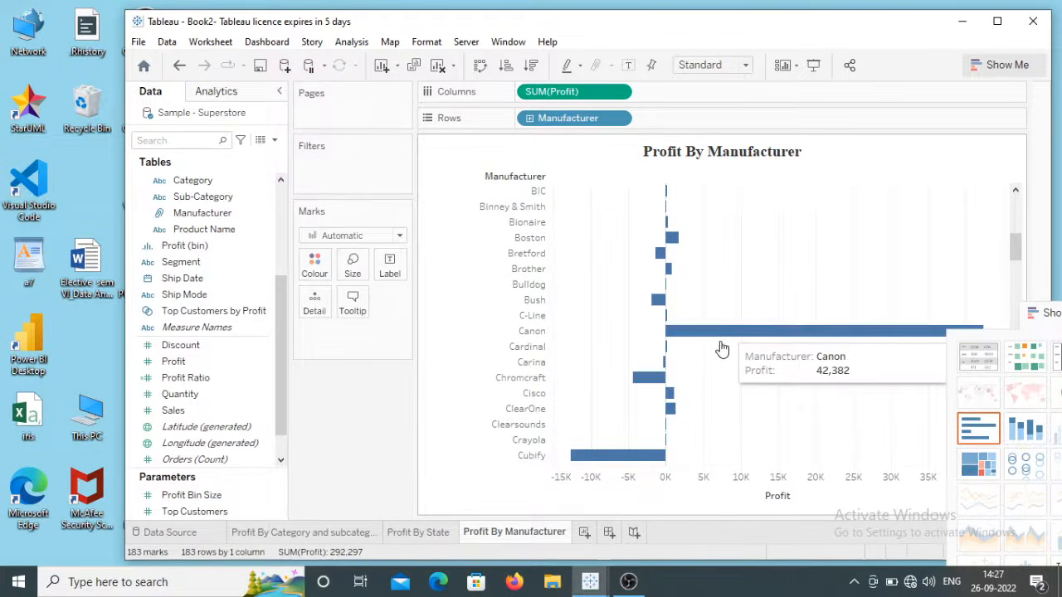
pyautogui.click(724, 336)
pyautogui.scroll(-3, 650, 352)
pyautogui.scroll(3, 650, 352)
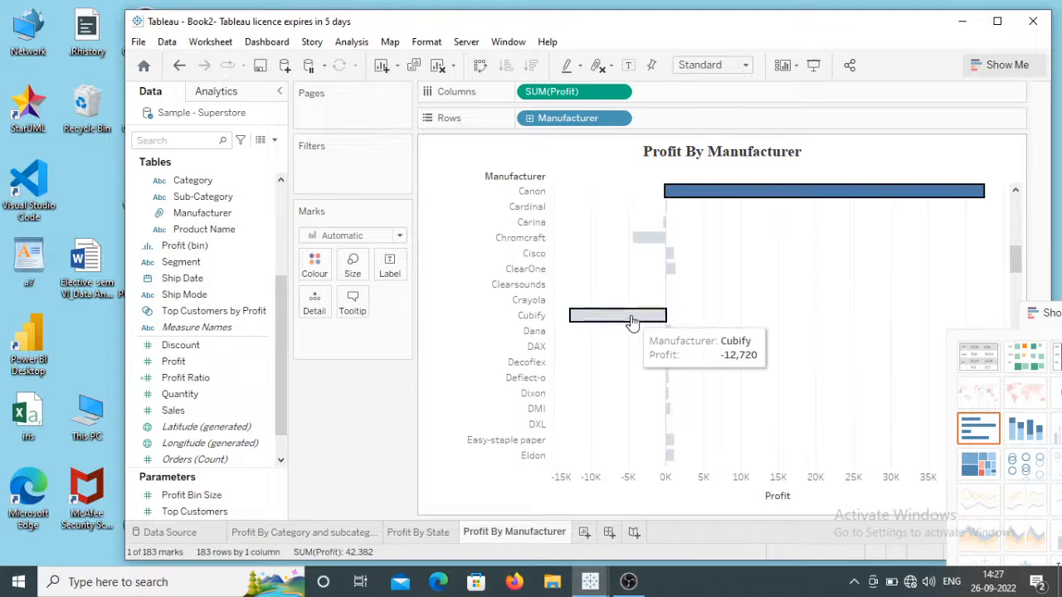
pyautogui.click(635, 319)
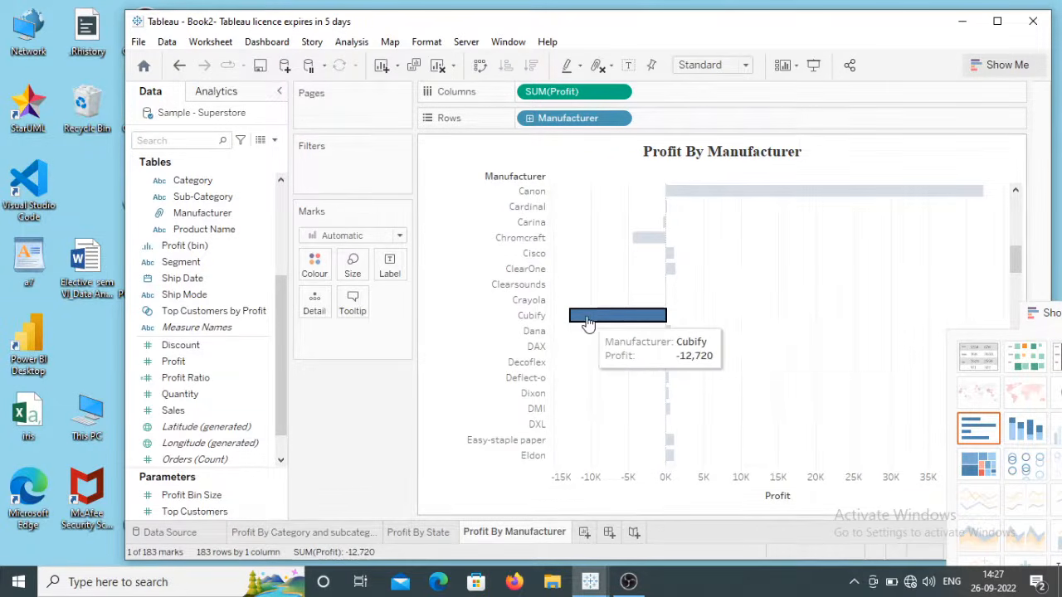
pyautogui.moveTo(588, 322)
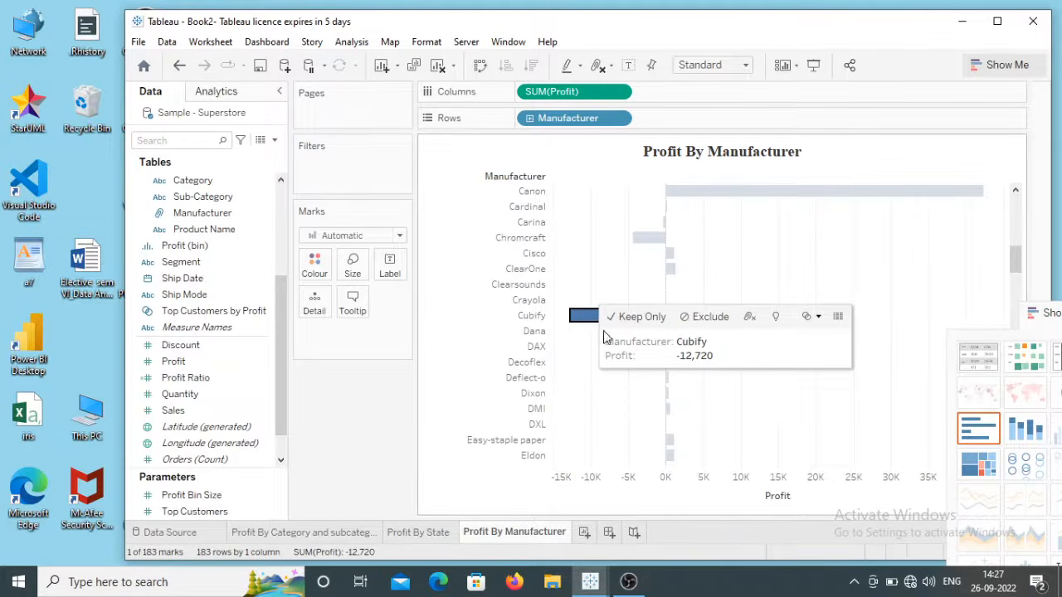
pyautogui.scroll(-2, 718, 348)
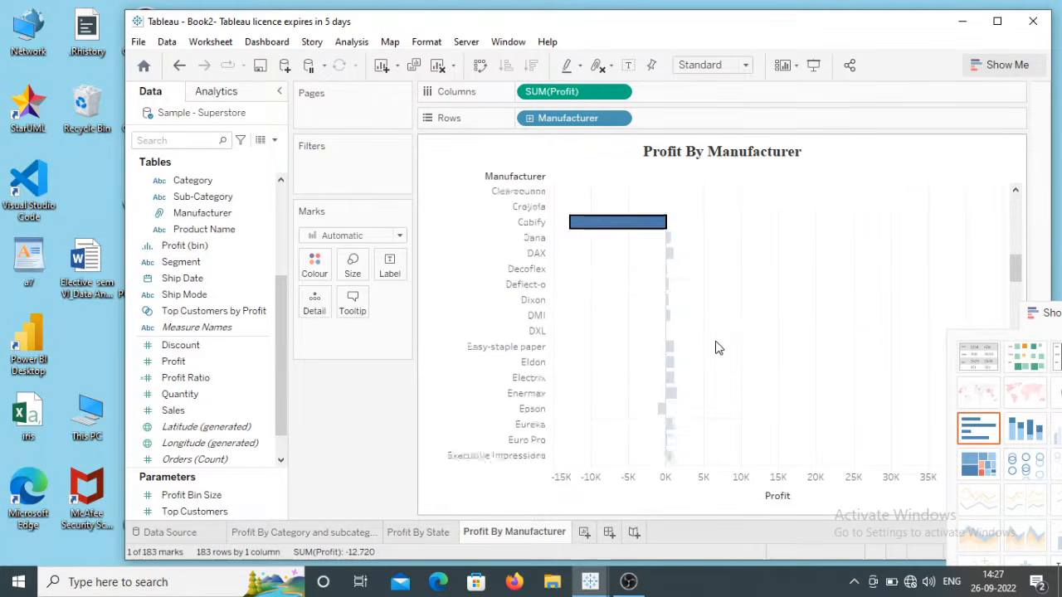
pyautogui.scroll(-3, 718, 348)
pyautogui.click(820, 297)
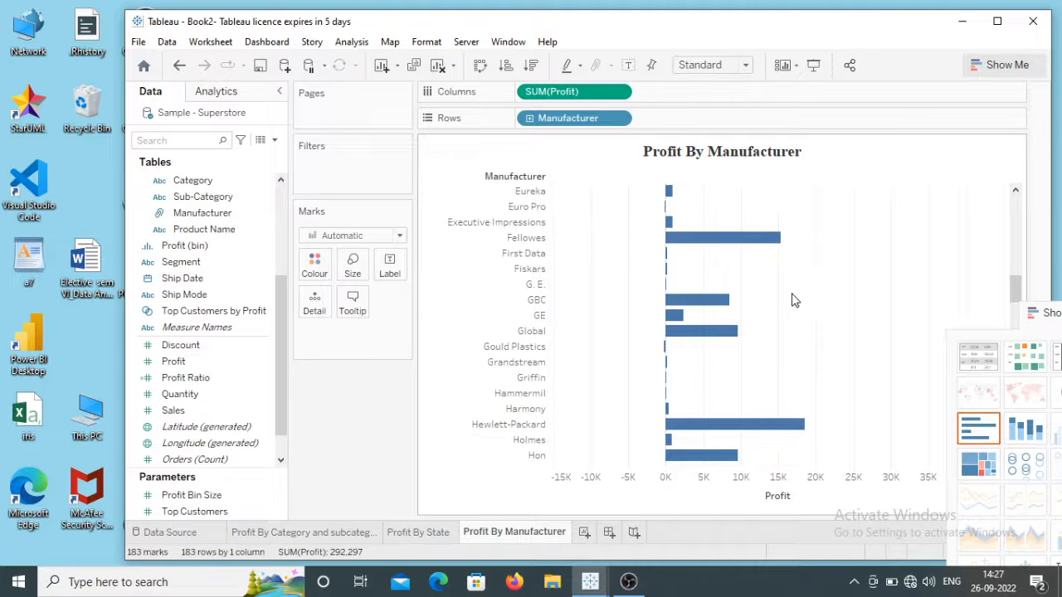
pyautogui.scroll(1, 793, 301)
pyautogui.scroll(-10, 784, 305)
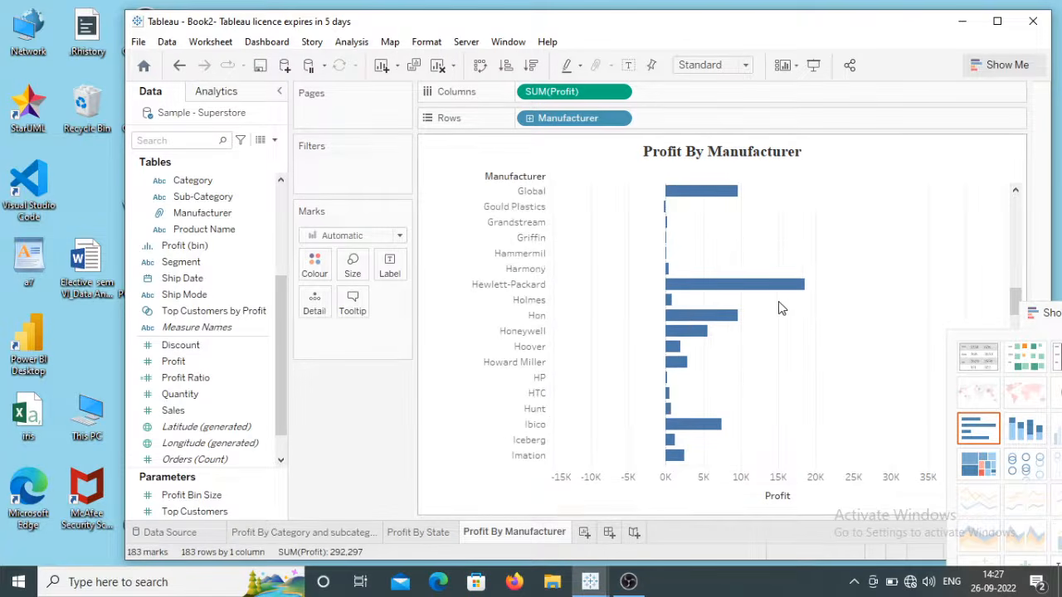
pyautogui.click(480, 66)
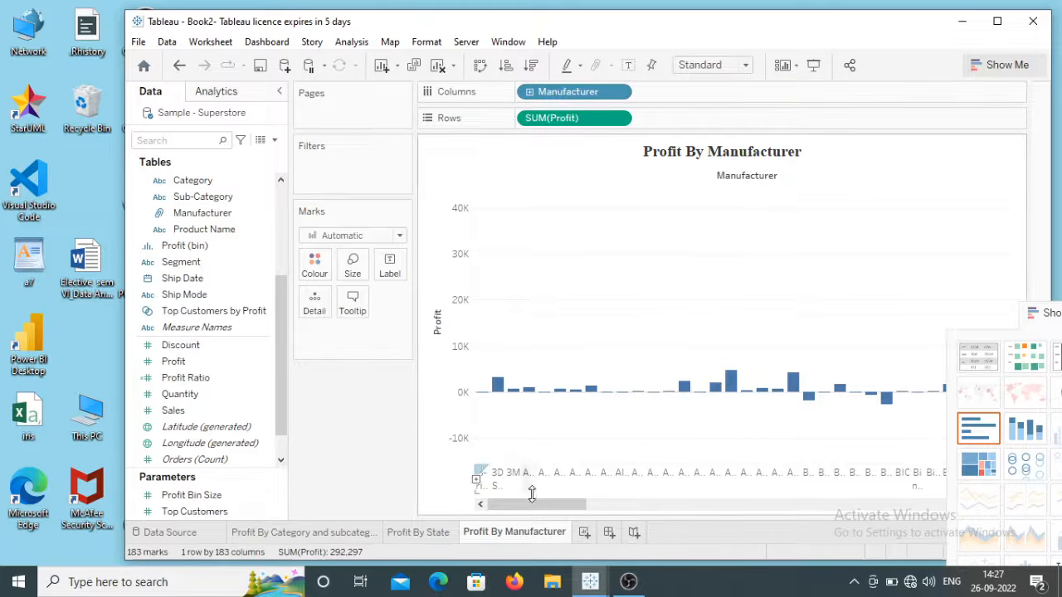
# Increase the height of the manufacturer header area below the bars so the names fit vertically
pyautogui.moveTo(535, 504); pyautogui.dragTo(945, 497)
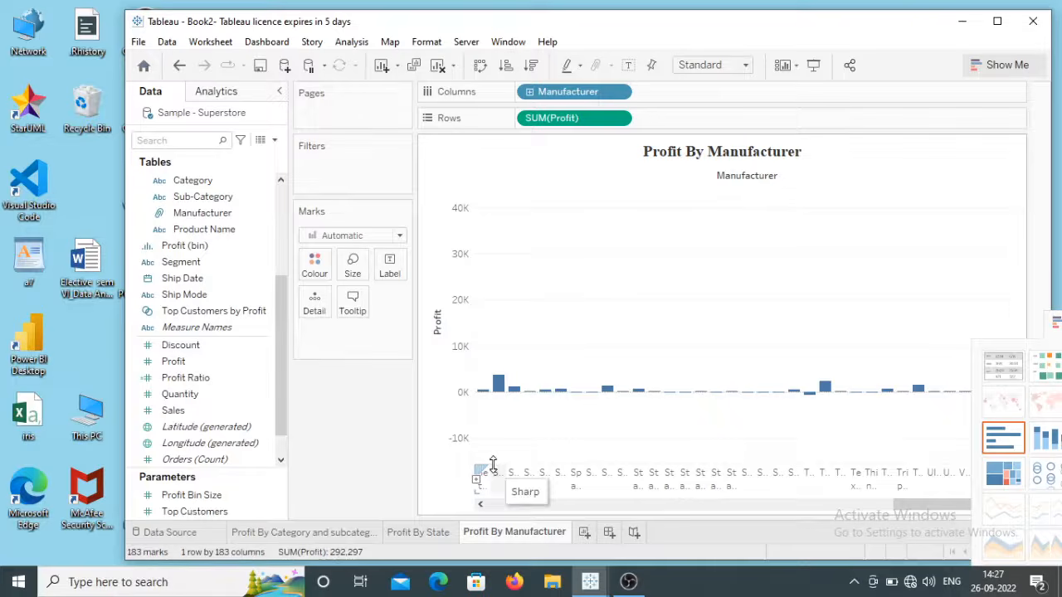
pyautogui.moveTo(493, 472); pyautogui.dragTo(492, 423)
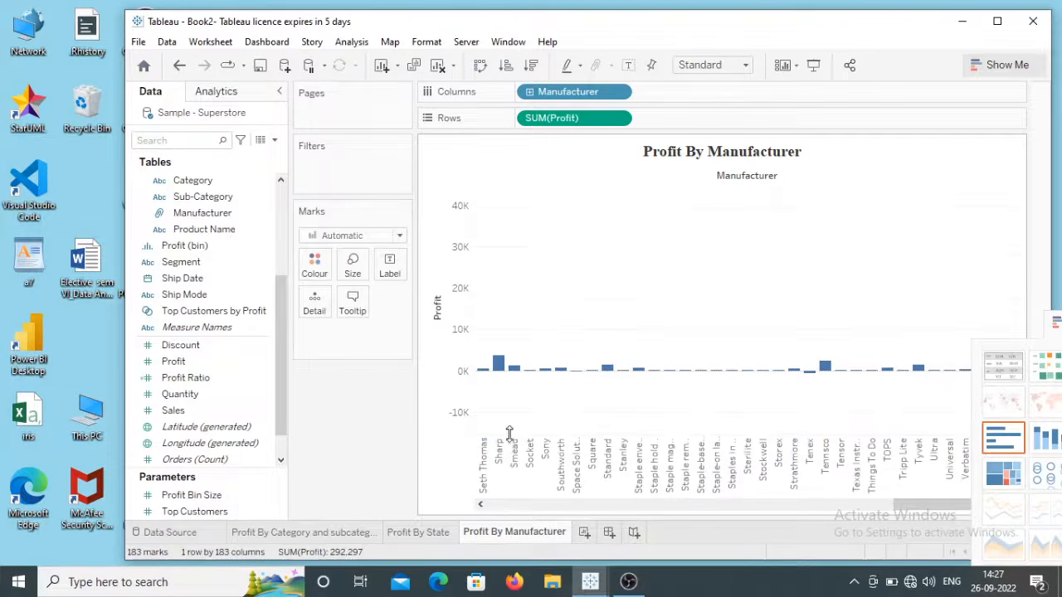
pyautogui.moveTo(907, 512); pyautogui.dragTo(900, 490)
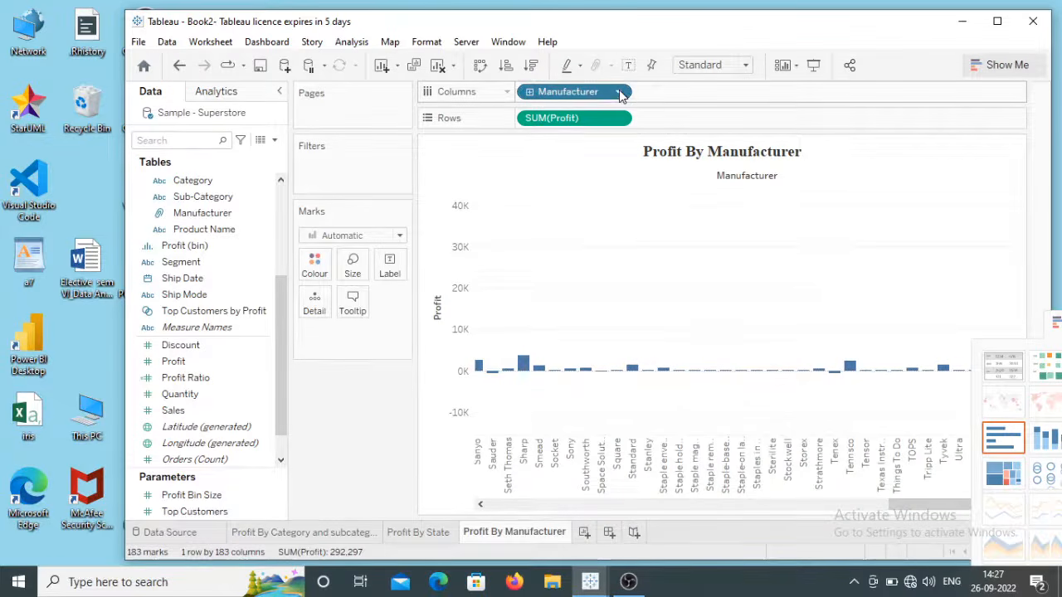
# Sort the manufacturers by field in ascending order of summed Profit and review both ends of the chart
pyautogui.click(619, 92)
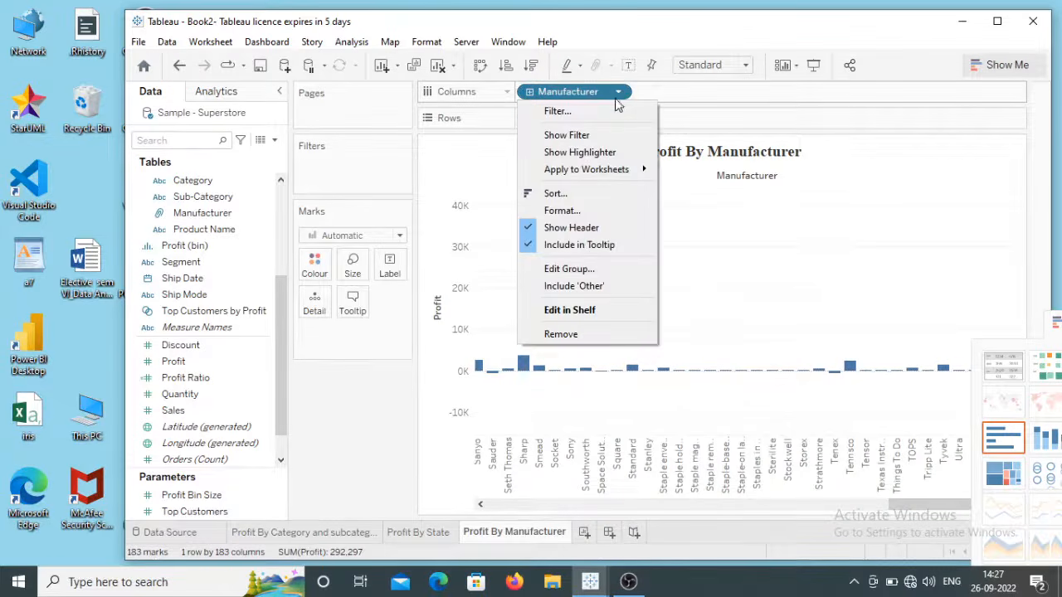
pyautogui.click(592, 194)
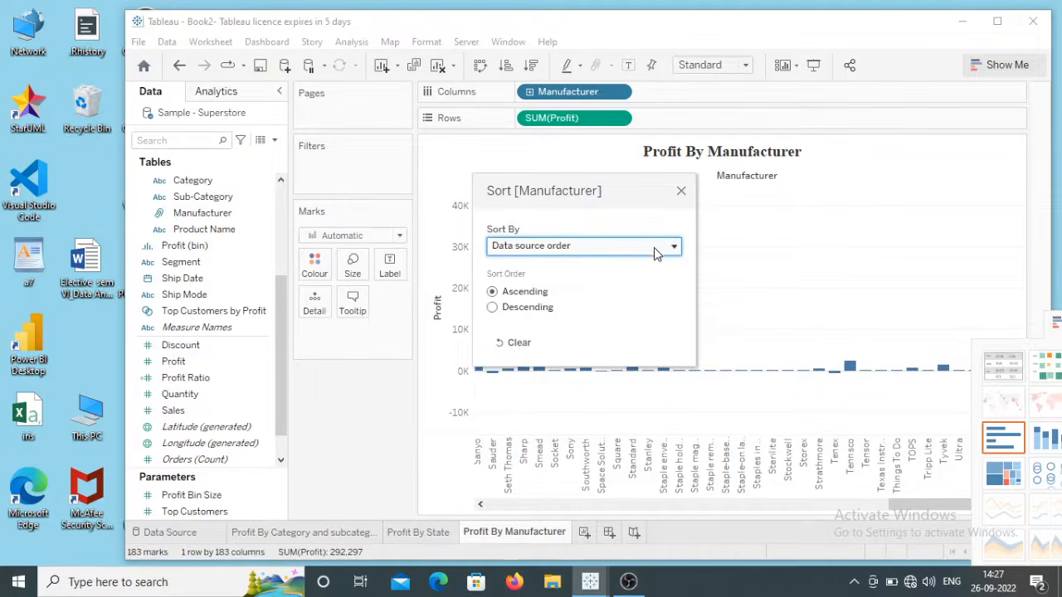
pyautogui.click(657, 247)
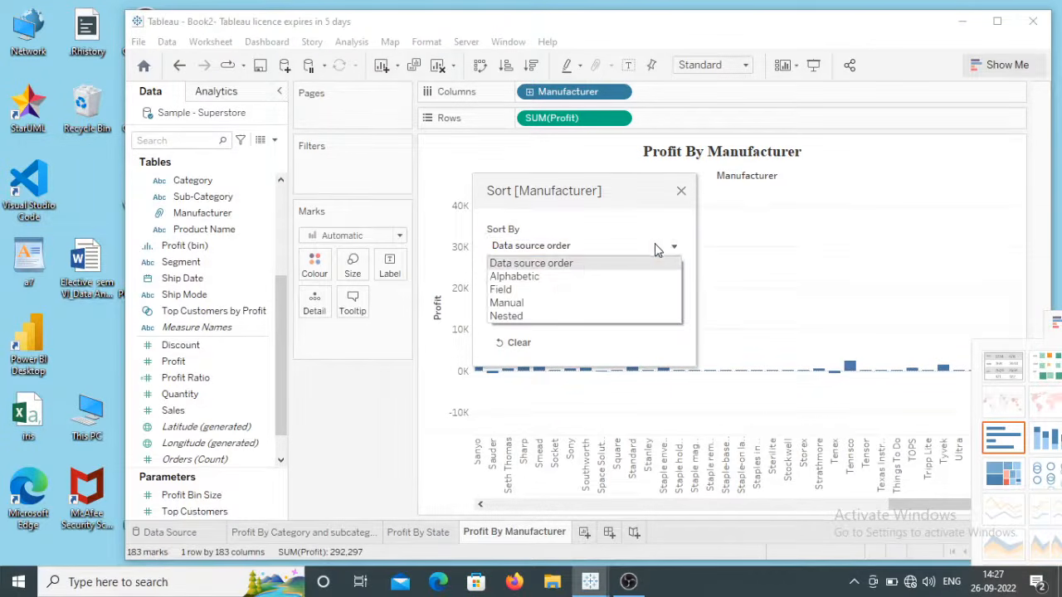
pyautogui.click(525, 290)
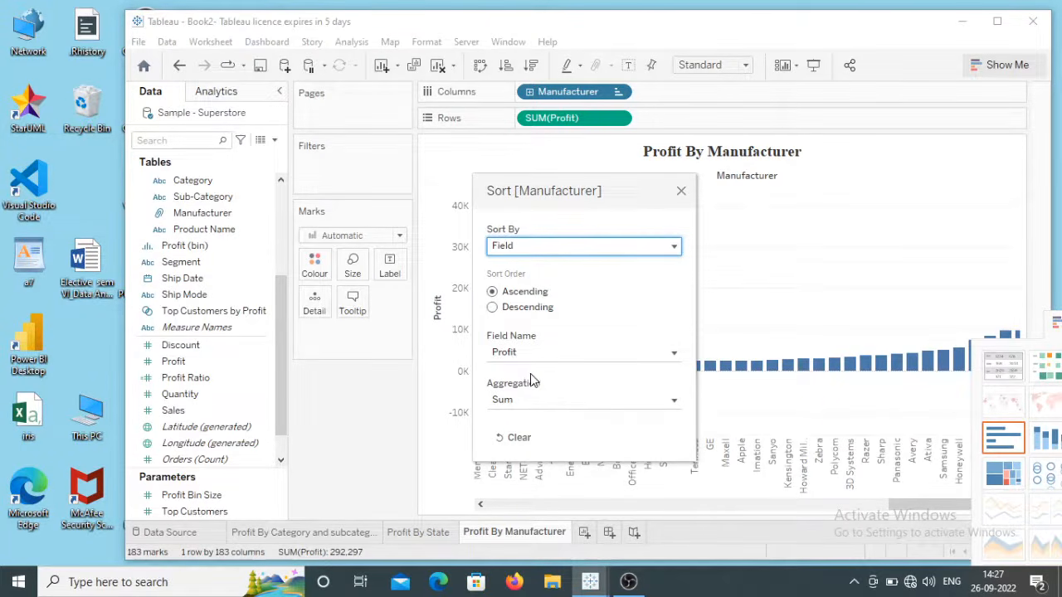
pyautogui.click(681, 194)
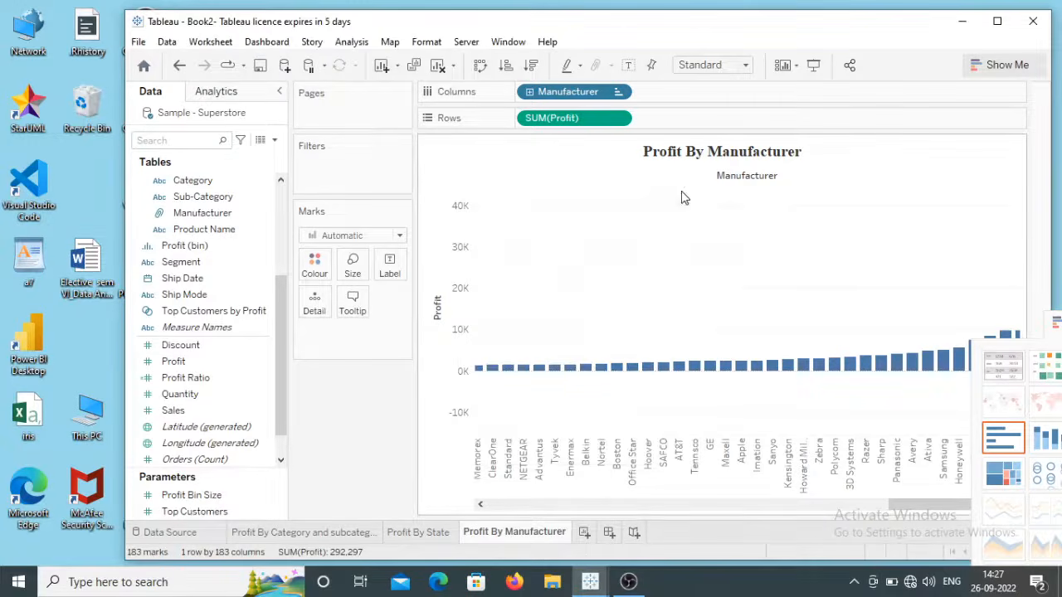
pyautogui.moveTo(904, 509); pyautogui.dragTo(952, 509)
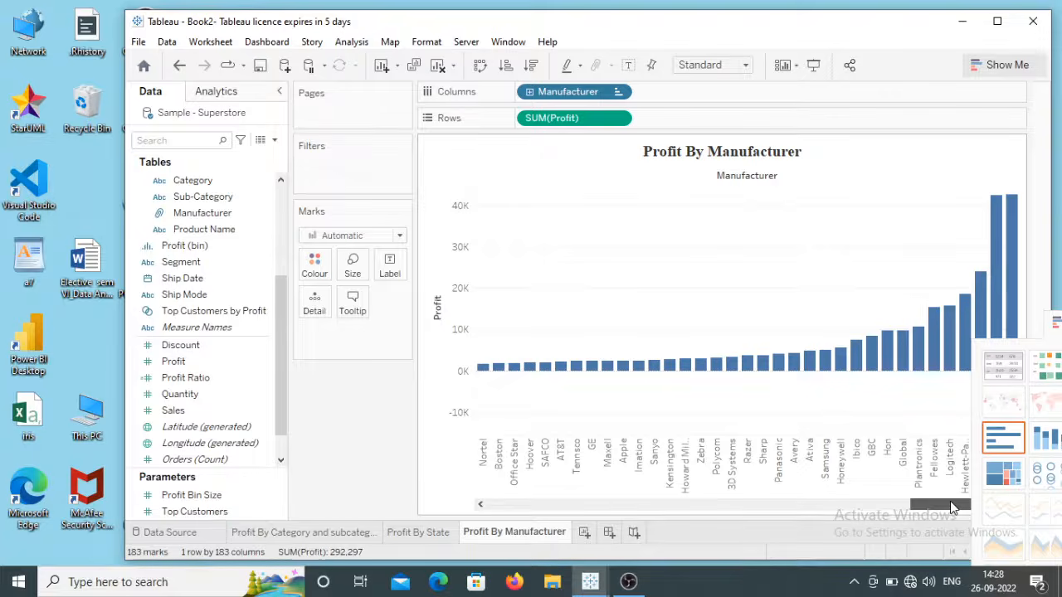
pyautogui.moveTo(953, 508); pyautogui.dragTo(492, 511)
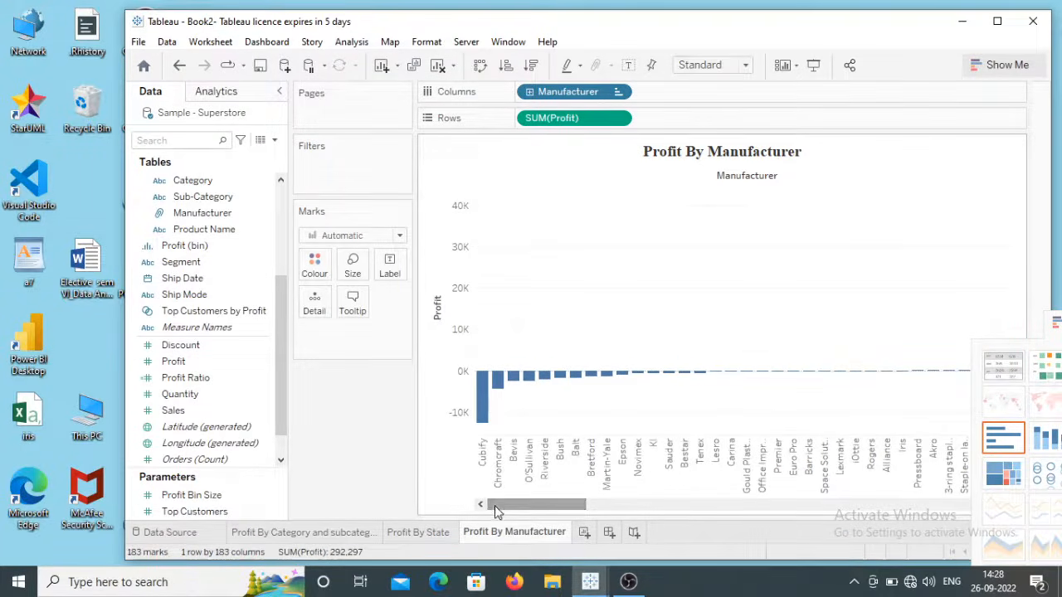
# Review both ends of the sorted chart and set the Manufacturer filter to use all values
pyautogui.moveTo(507, 383)
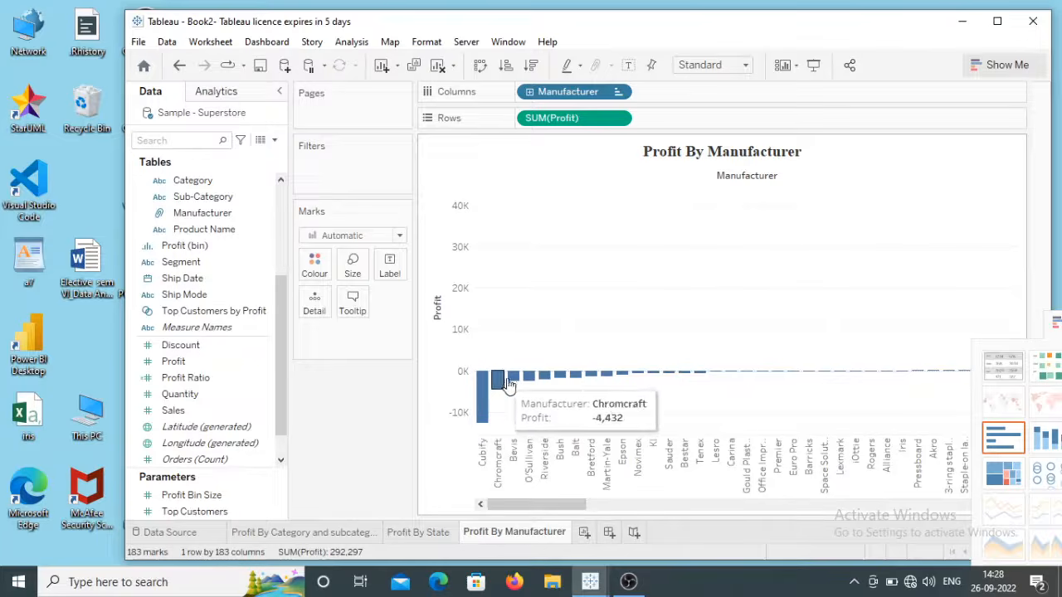
pyautogui.moveTo(561, 505); pyautogui.dragTo(937, 506)
pyautogui.moveTo(1017, 229)
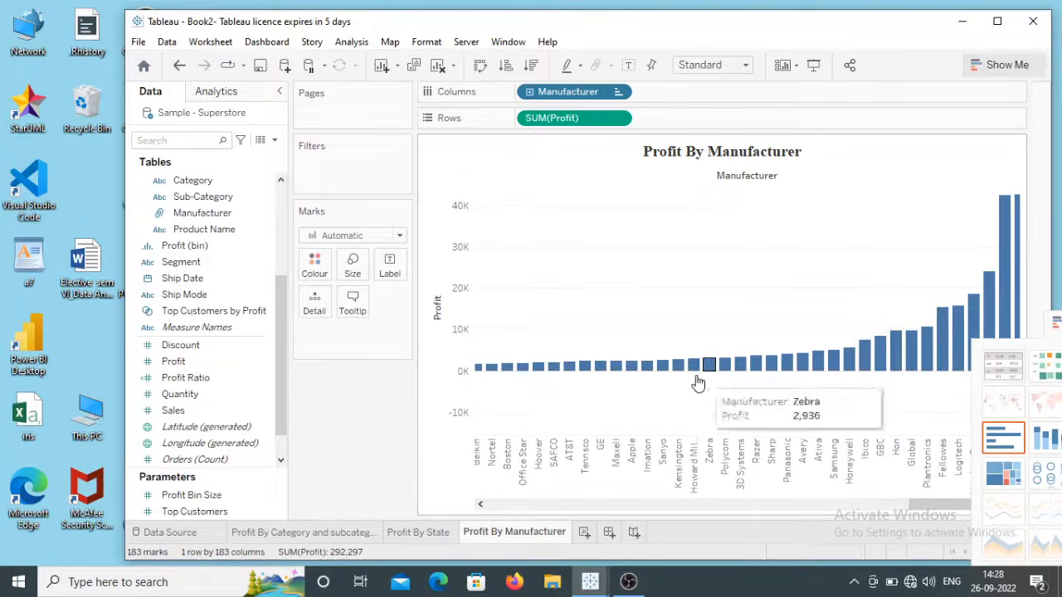
pyautogui.moveTo(917, 508); pyautogui.dragTo(480, 506)
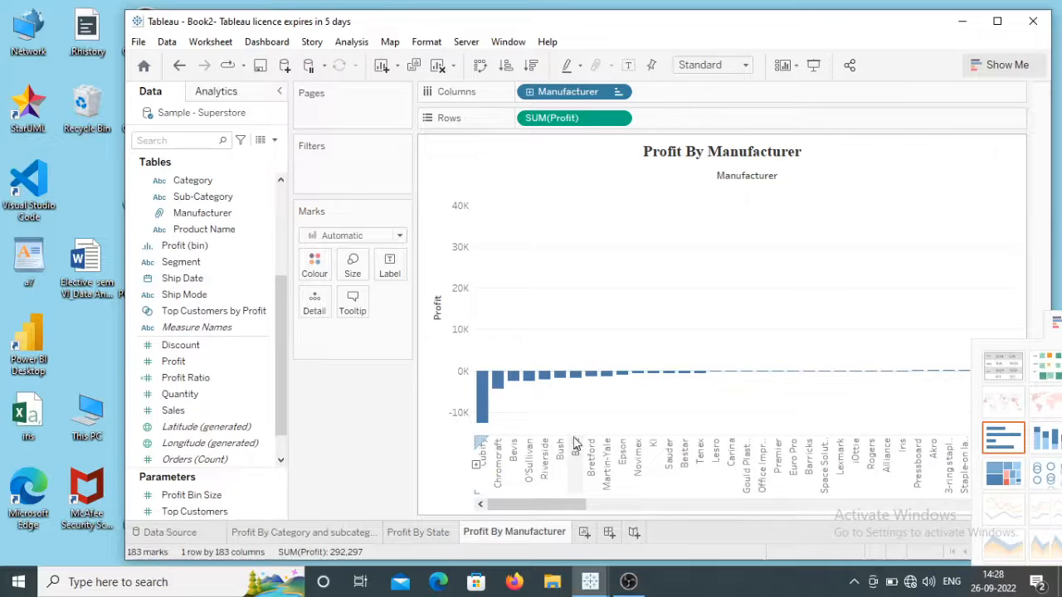
pyautogui.click(618, 96)
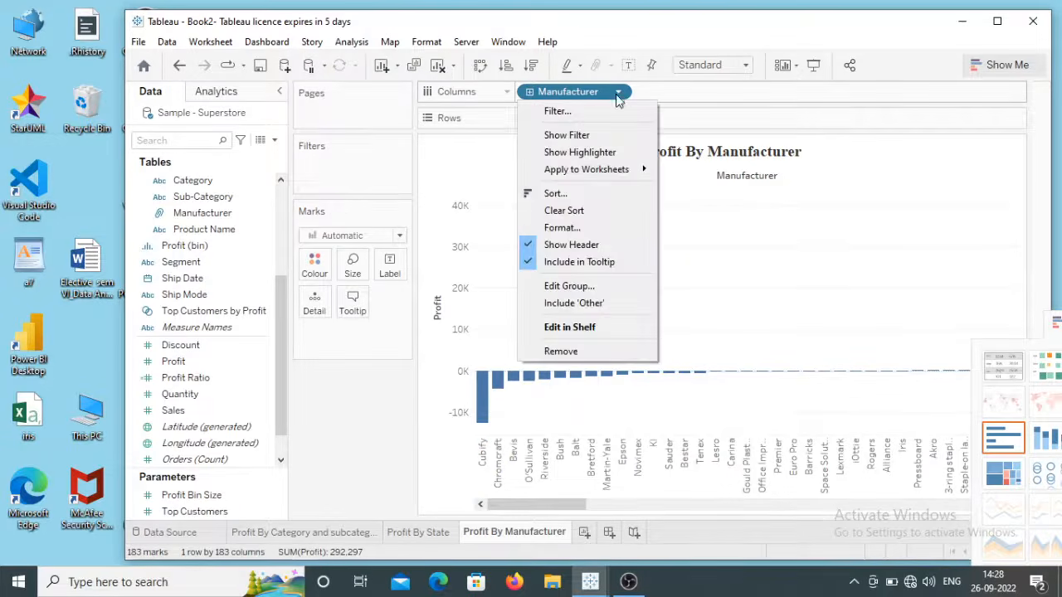
pyautogui.click(577, 111)
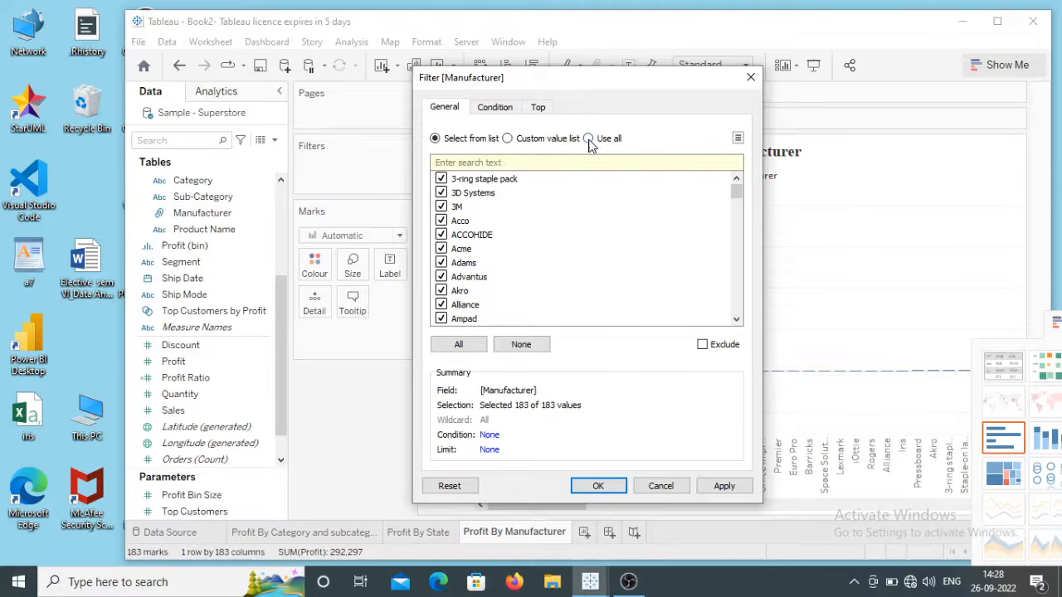
pyautogui.click(588, 138)
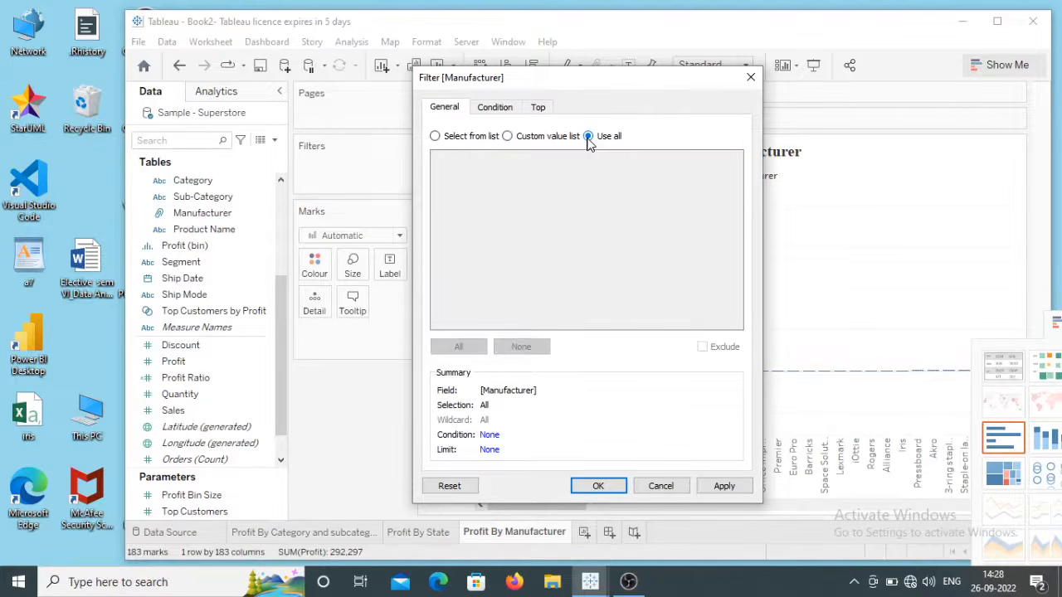
# Limit the Manufacturer filter by field to the bottom 30 by sum of Profit and apply it
pyautogui.click(539, 109)
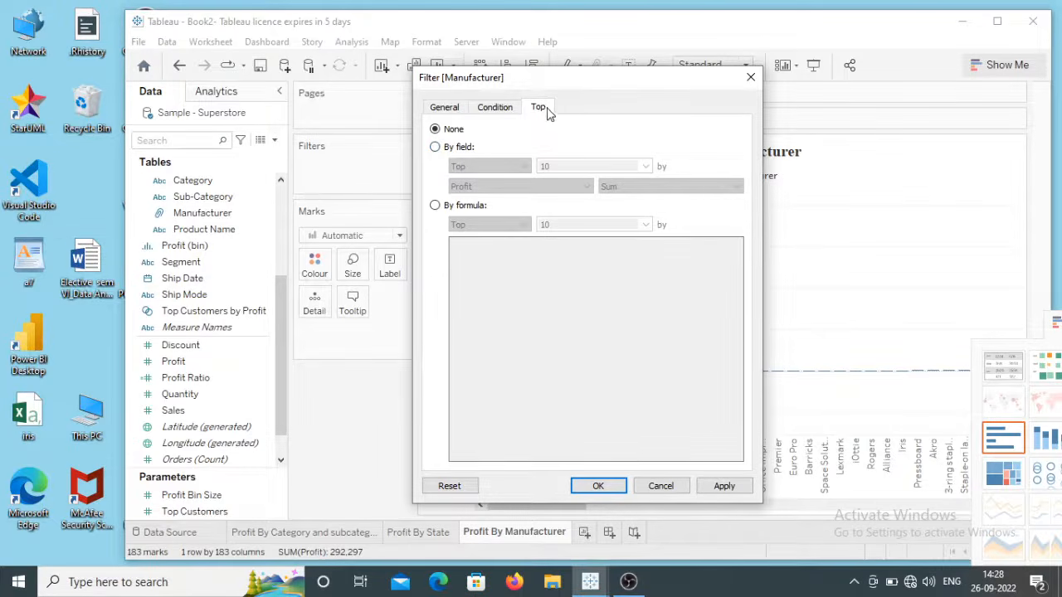
pyautogui.click(435, 148)
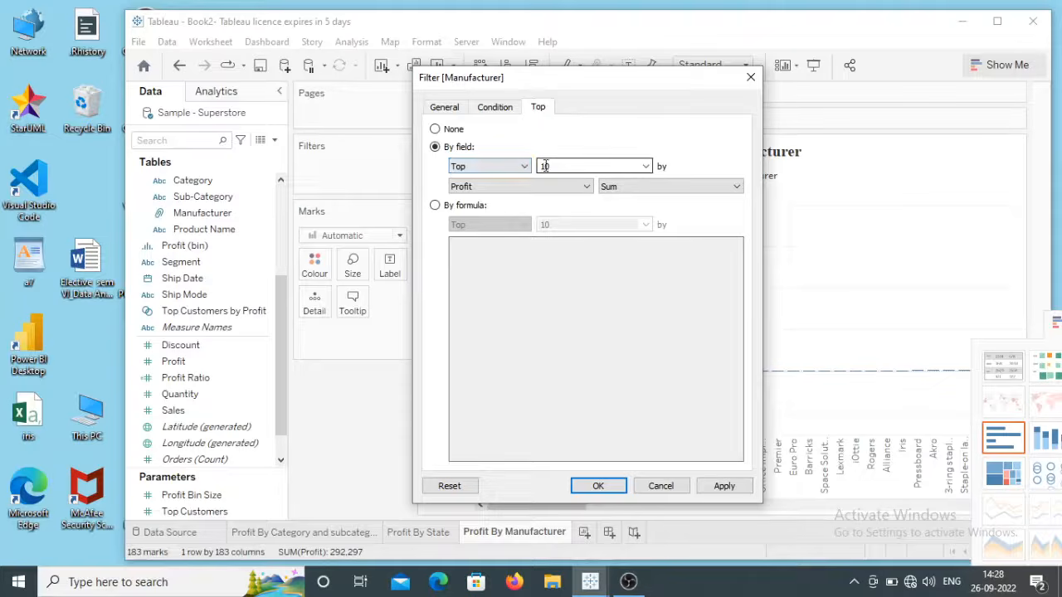
pyautogui.click(572, 168)
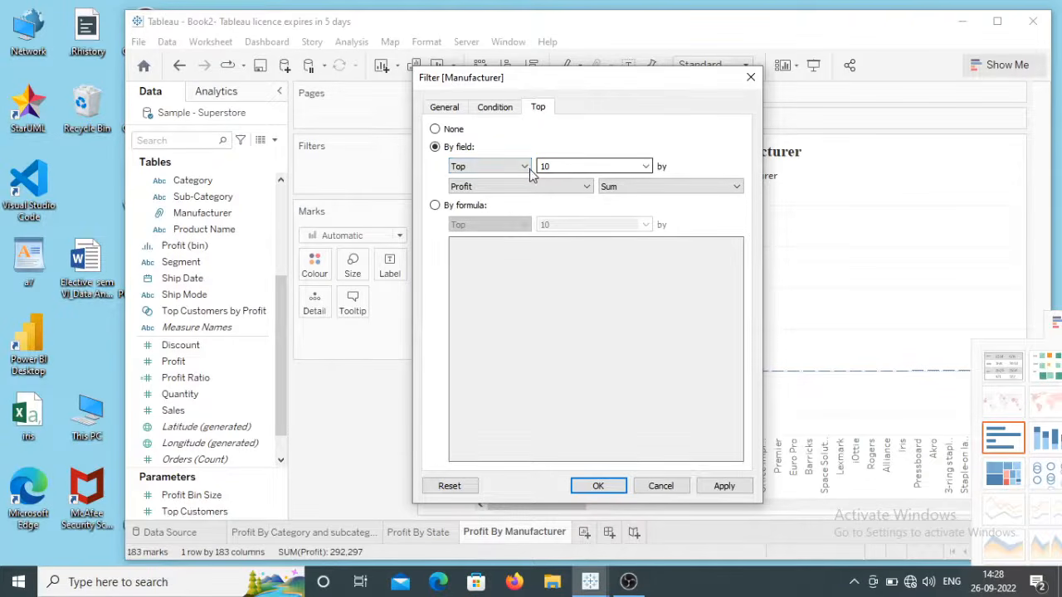
pyautogui.press('BackSpace')
pyautogui.press('BackSpace')
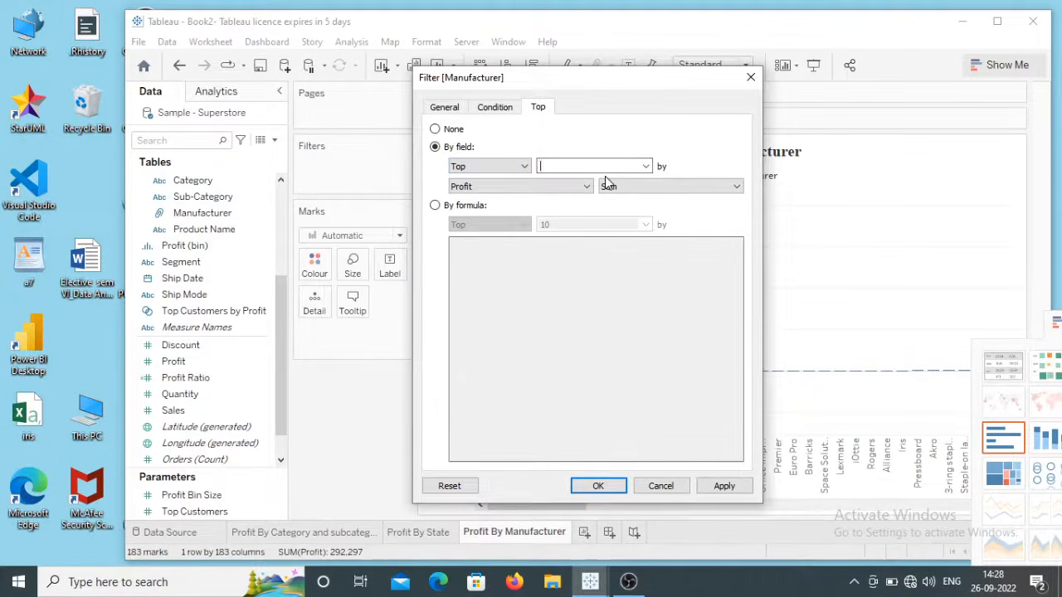
pyautogui.write('30')
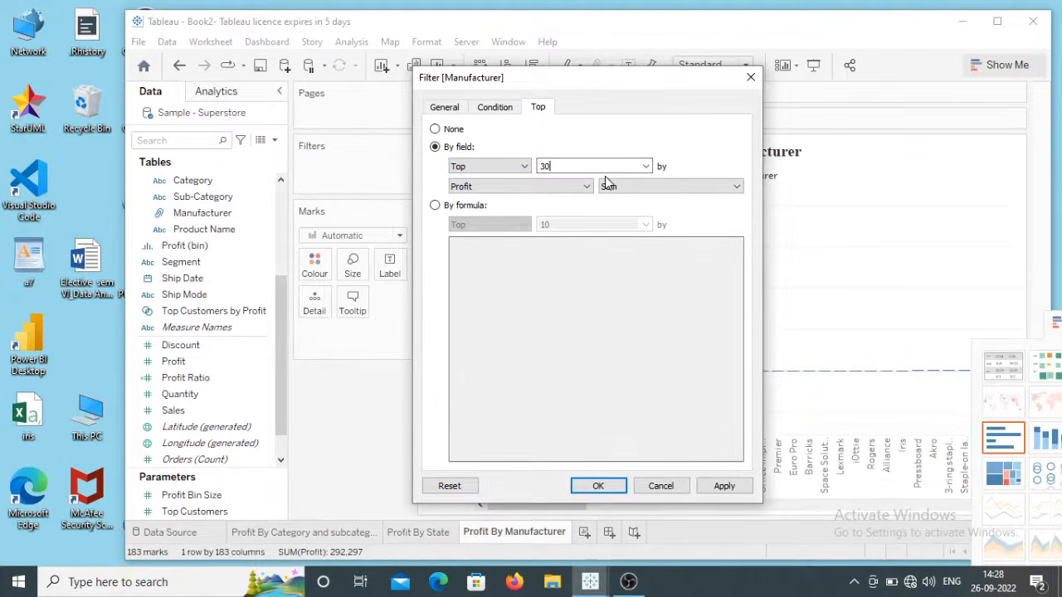
pyautogui.click(524, 169)
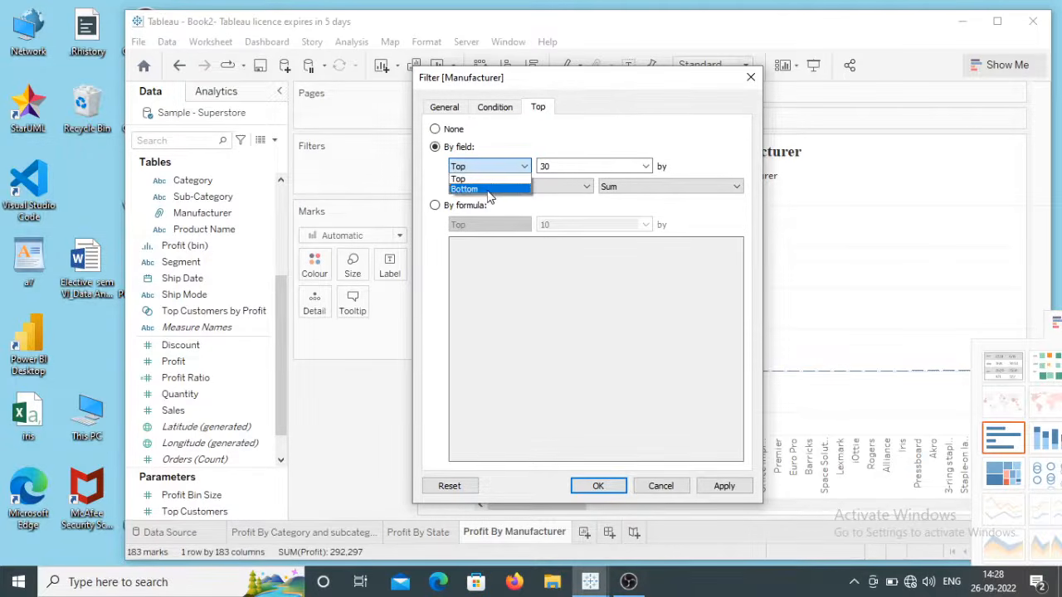
pyautogui.click(489, 189)
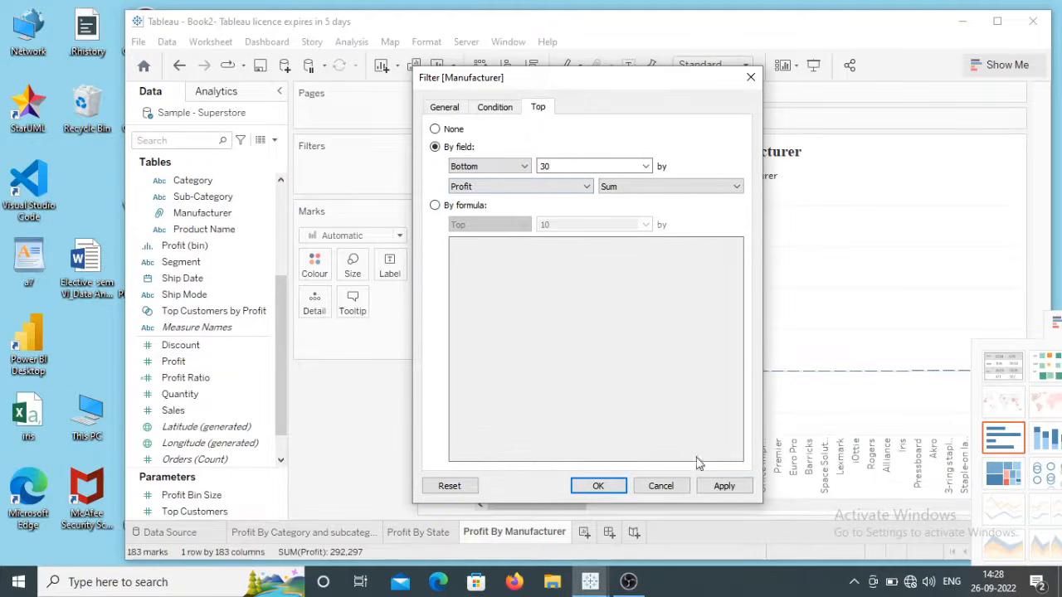
pyautogui.click(724, 486)
pyautogui.click(598, 486)
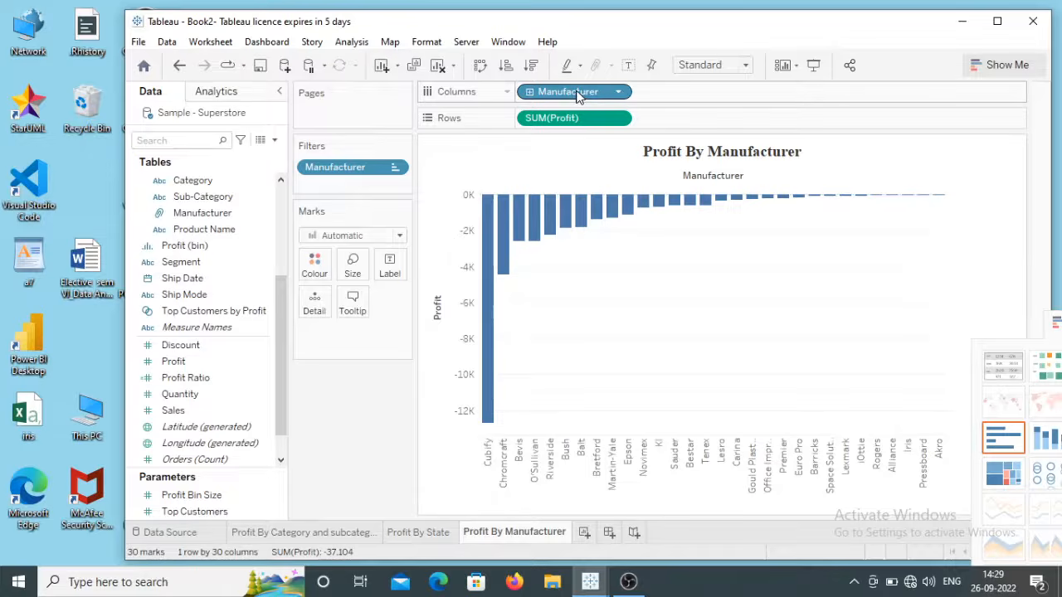
# Try colouring the bars by the Manufacturer field, undo it and look at the mark colour options
pyautogui.moveTo(576, 97); pyautogui.dragTo(320, 268)
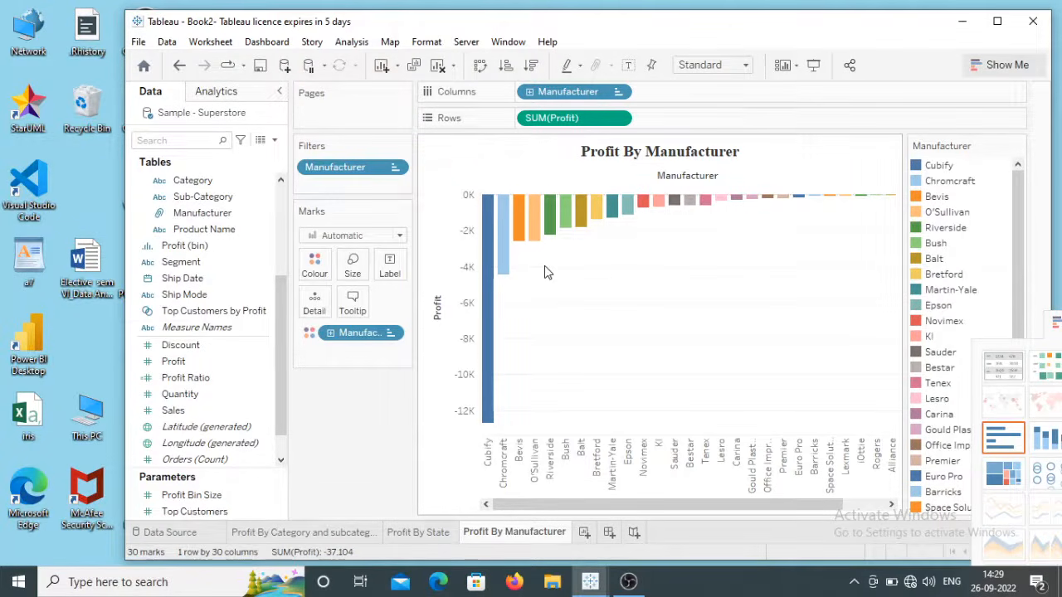
pyautogui.hotkey('ctrl', 'z')
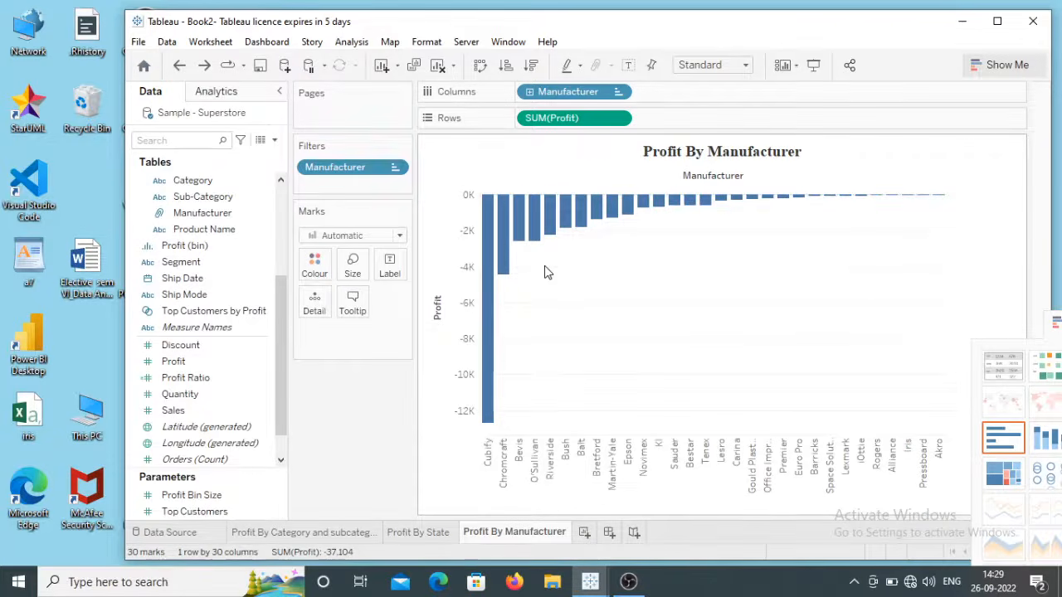
pyautogui.click(316, 266)
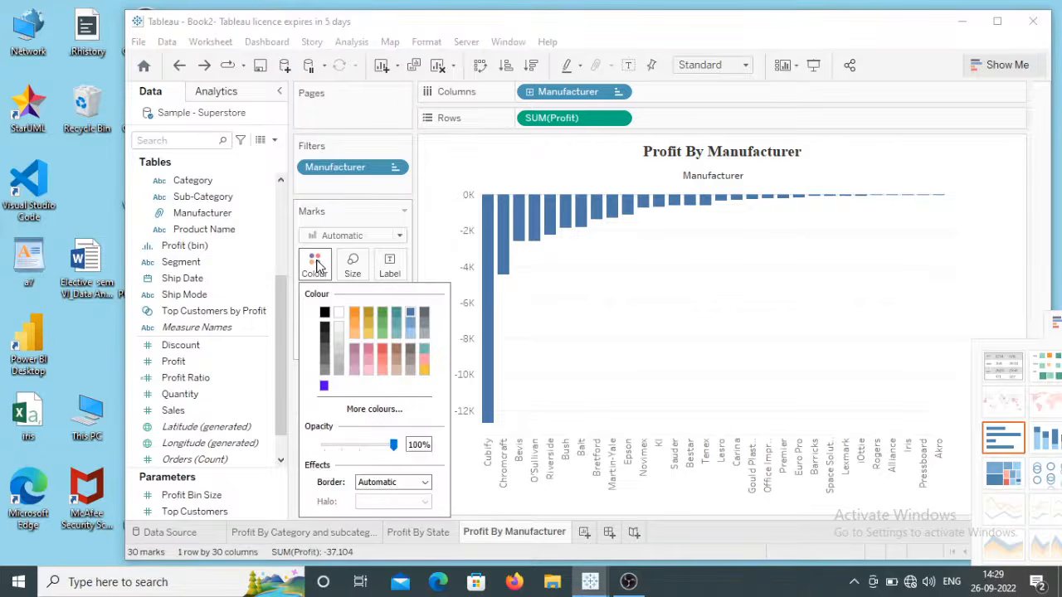
pyautogui.click(315, 266)
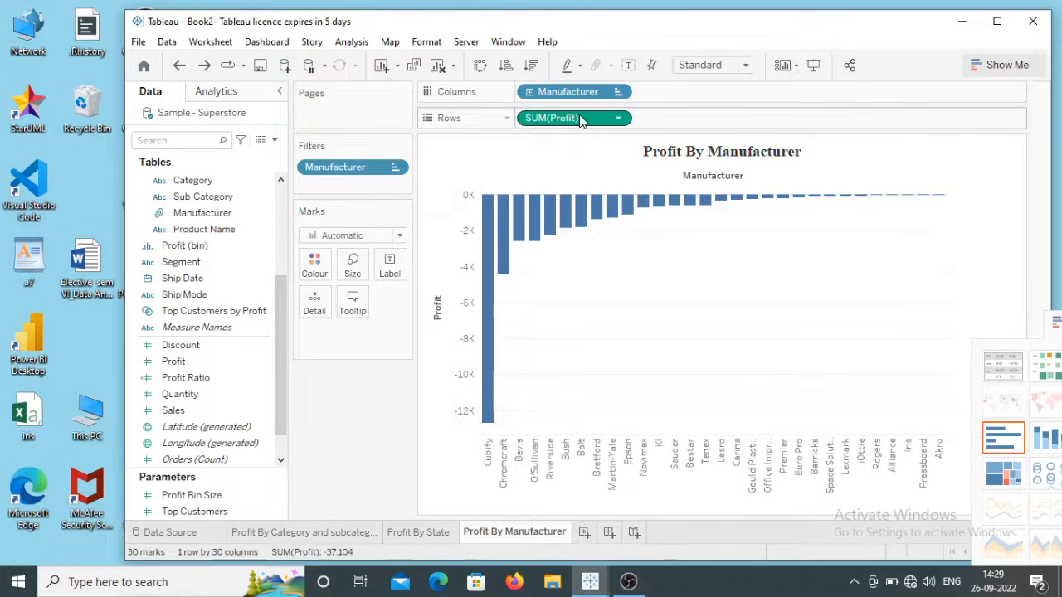
# Colour the bars by SUM(Profit) while keeping it on Rows, and examine bars such as Cubify, Chromcraft and Bevis
pyautogui.moveTo(579, 118); pyautogui.dragTo(315, 265)
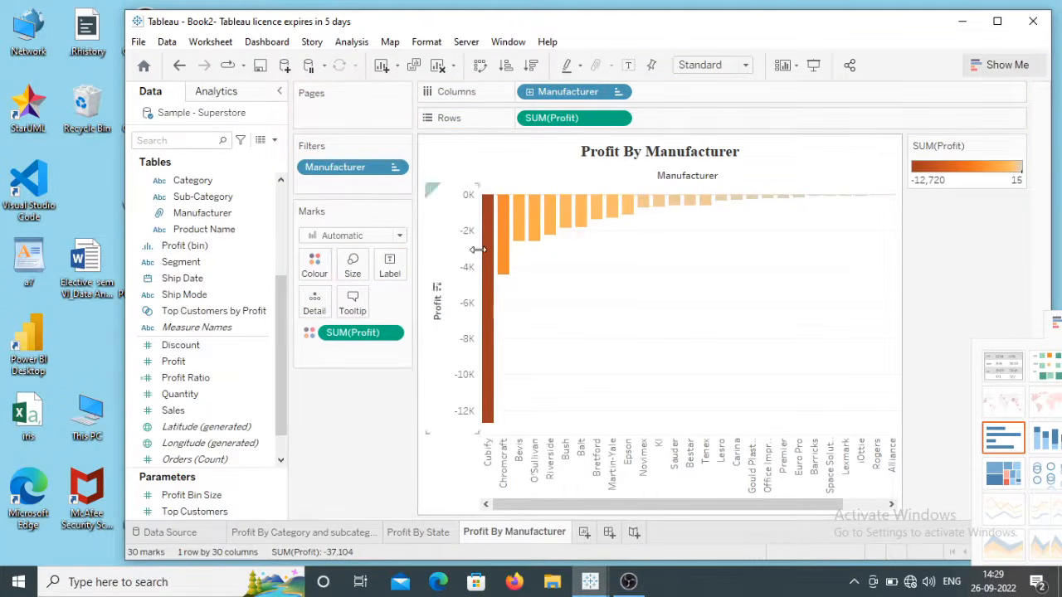
pyautogui.moveTo(488, 233)
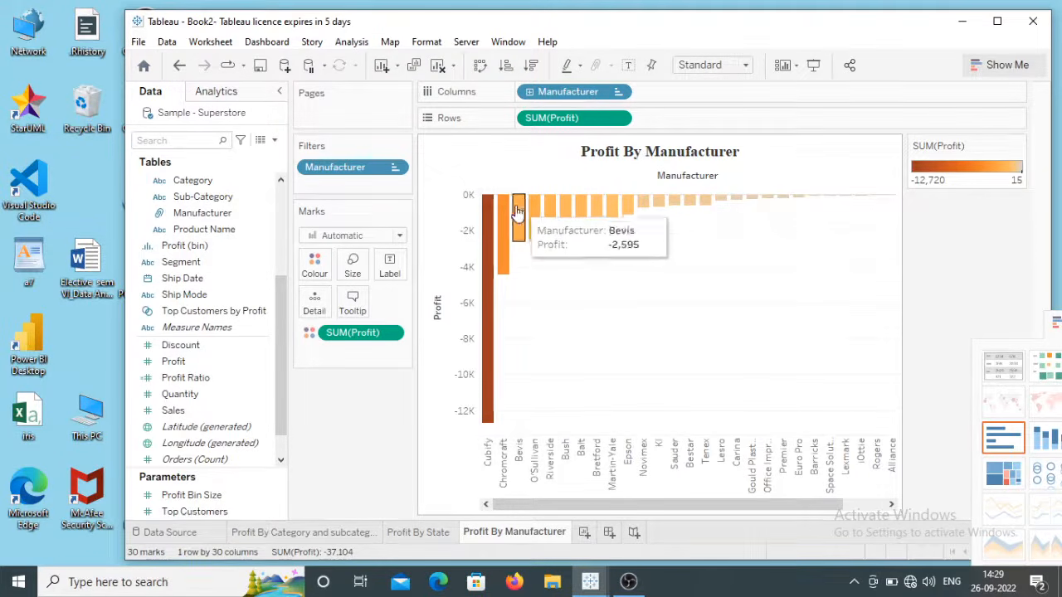
pyautogui.moveTo(534, 510); pyautogui.dragTo(498, 515)
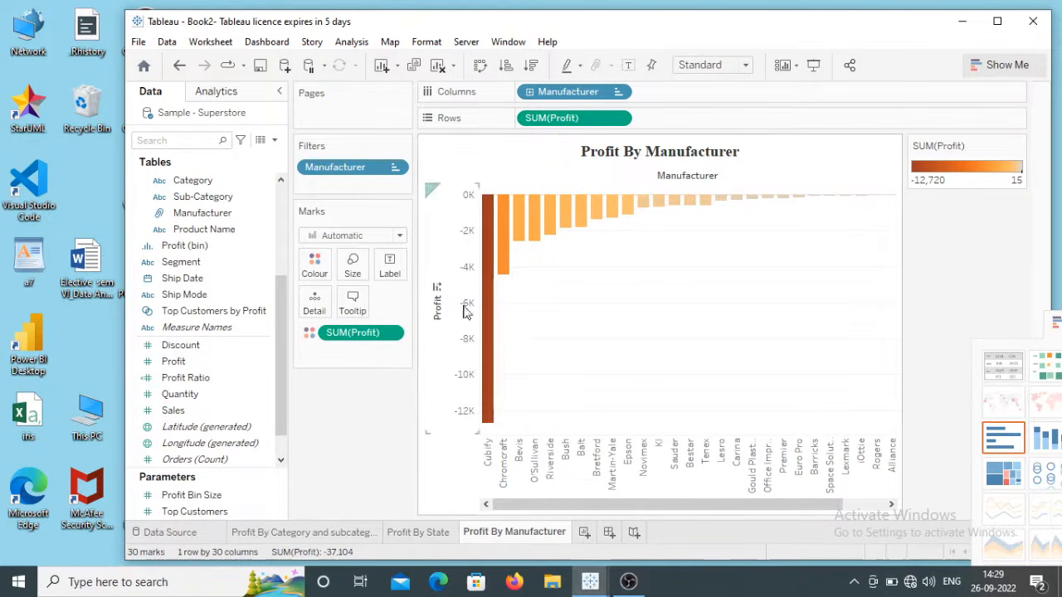
pyautogui.moveTo(488, 280)
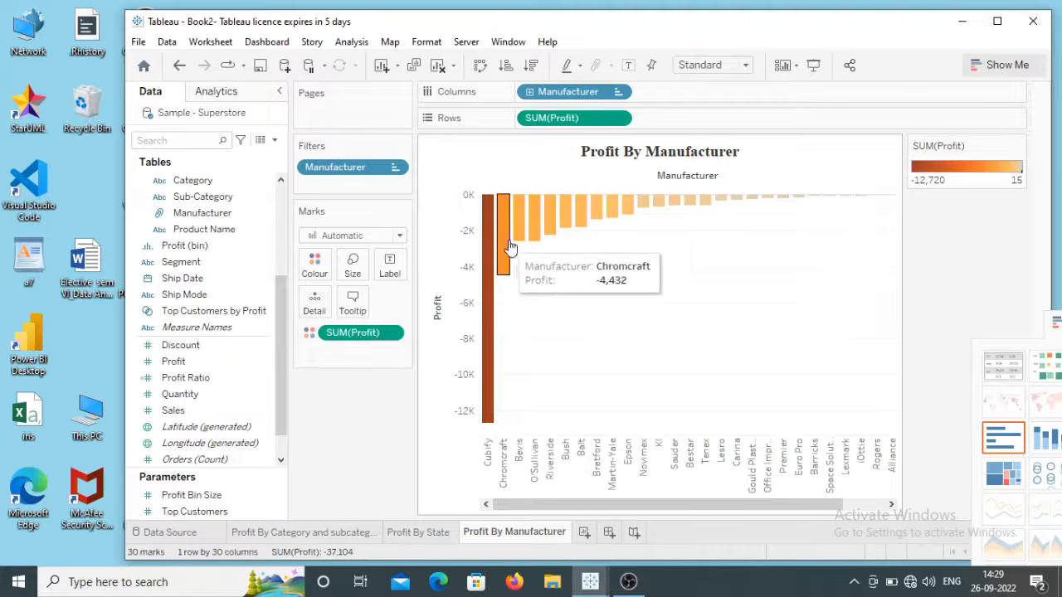
pyautogui.moveTo(507, 218)
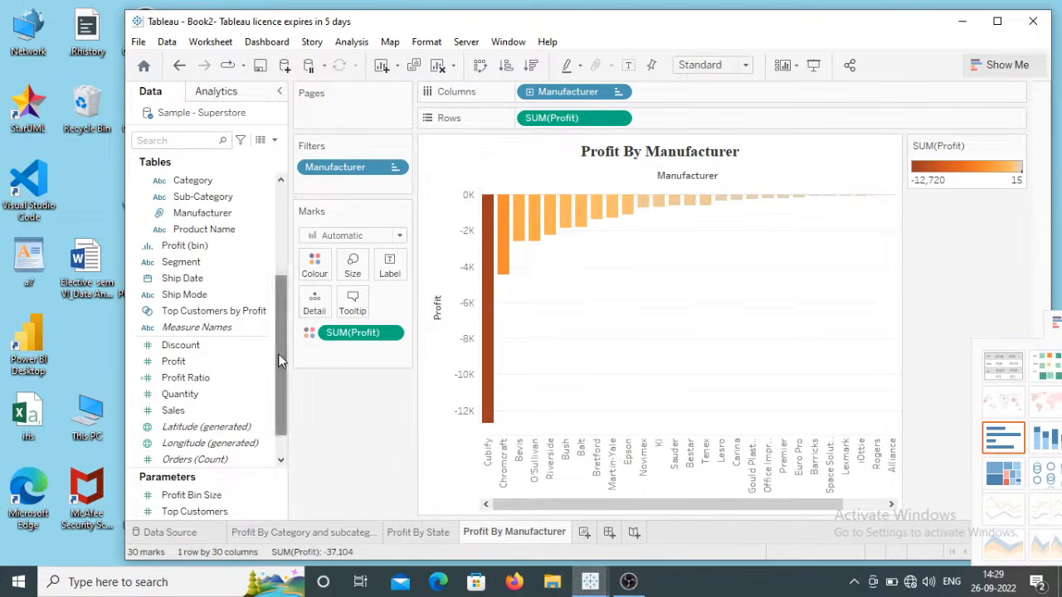
# Add the Quantity measure after Profit on the Rows shelf and maximise the window to review both charts
pyautogui.moveTo(278, 353); pyautogui.dragTo(279, 374)
pyautogui.click(239, 368)
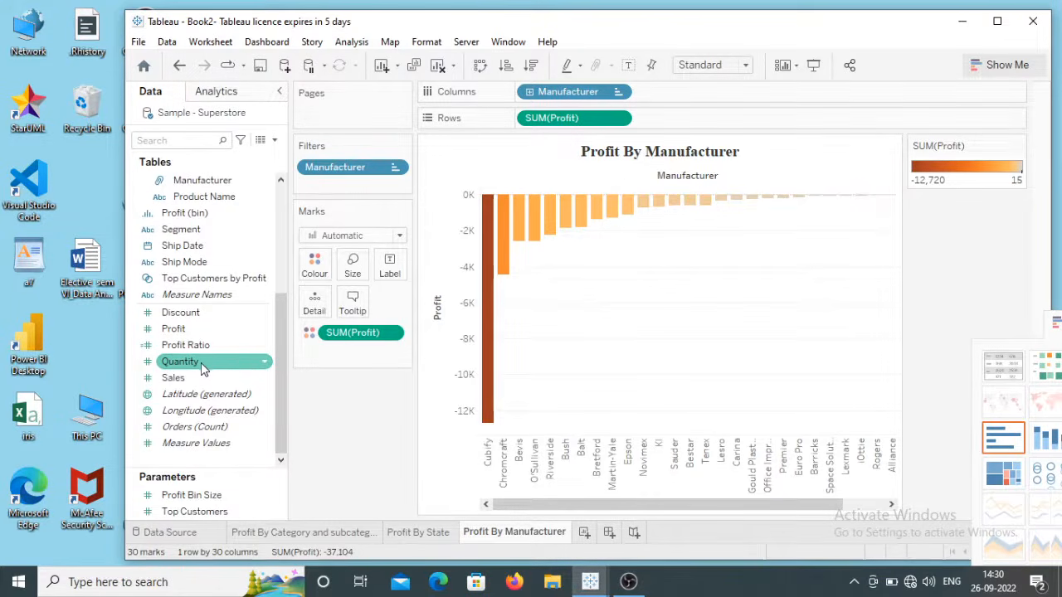
pyautogui.moveTo(199, 360); pyautogui.dragTo(682, 116)
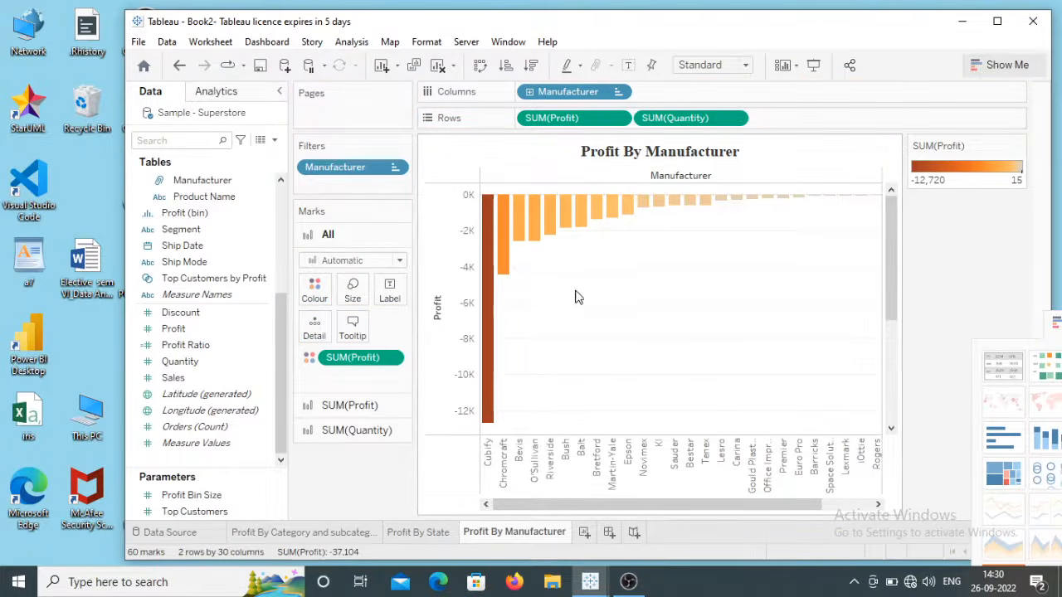
pyautogui.moveTo(889, 262); pyautogui.dragTo(886, 371)
pyautogui.click(997, 20)
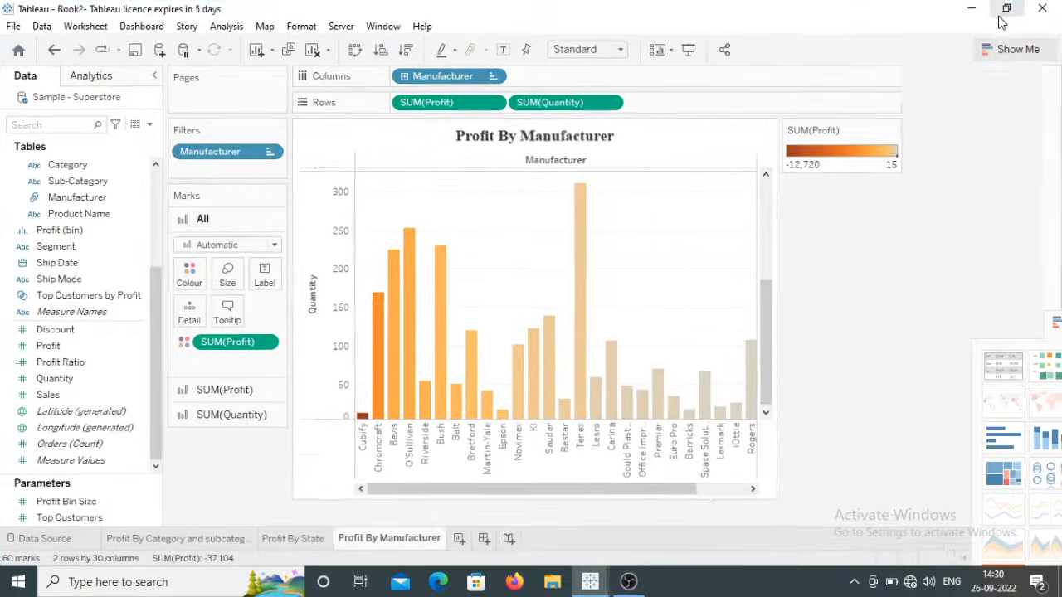
pyautogui.scroll(5, 535, 346)
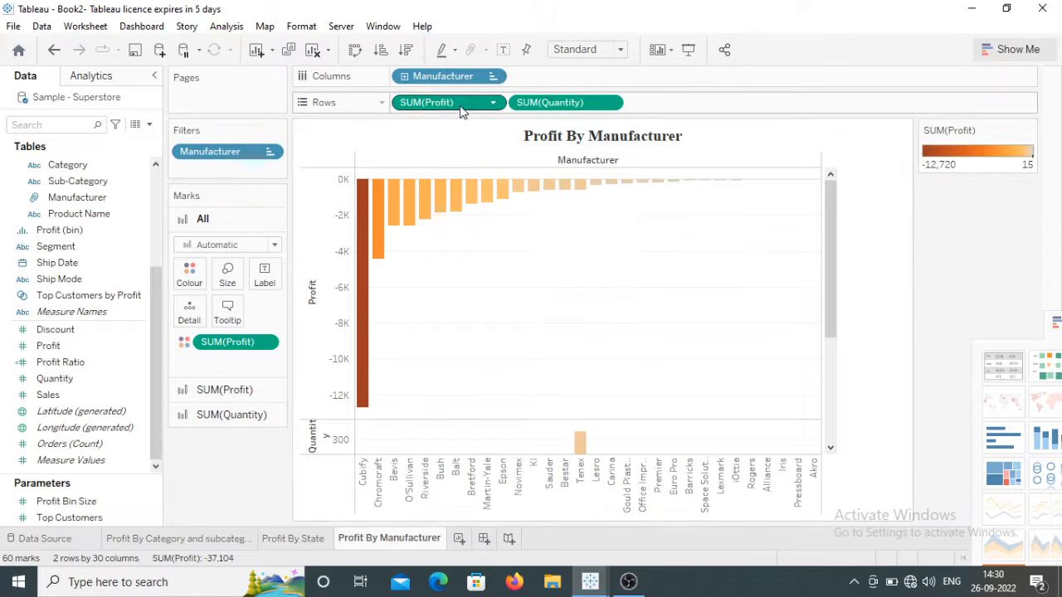
# Move SUM(Profit) after SUM(Quantity) on the Rows shelf and try to give the Profit chart more height
pyautogui.moveTo(462, 110); pyautogui.dragTo(699, 107)
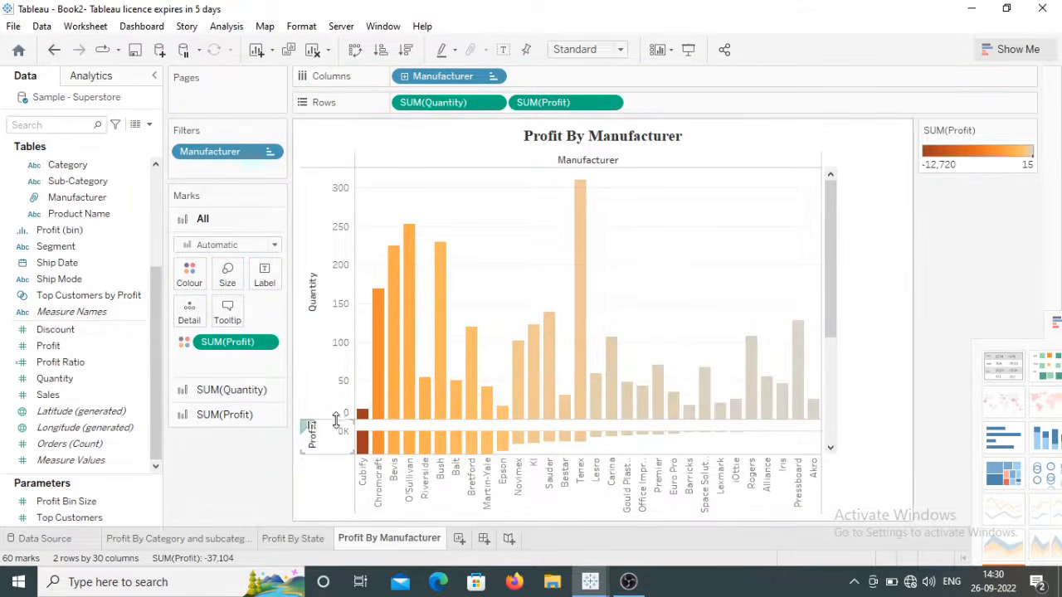
pyautogui.moveTo(333, 419); pyautogui.dragTo(335, 387)
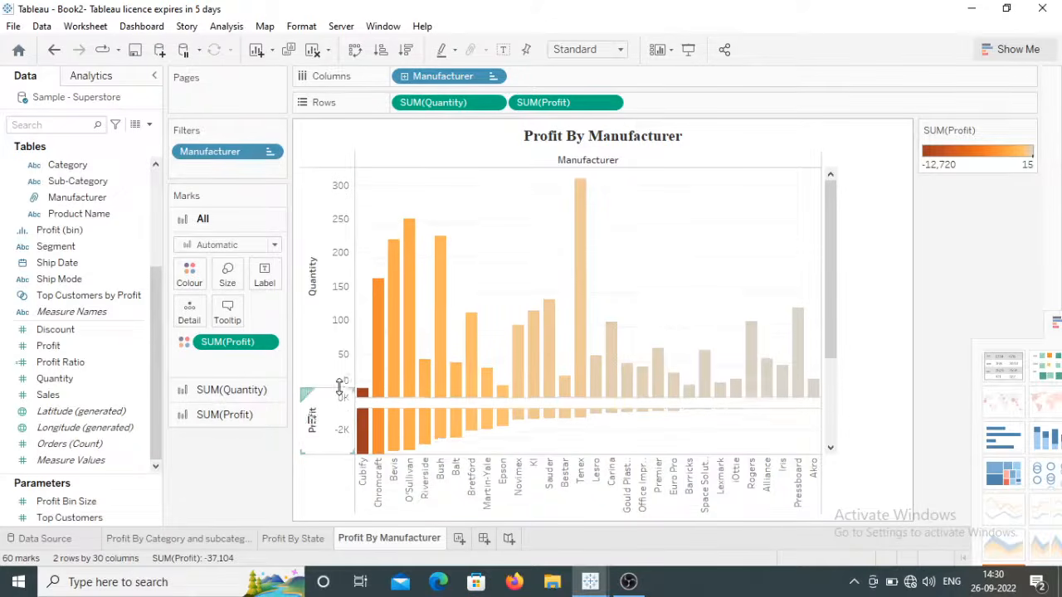
pyautogui.click(409, 462)
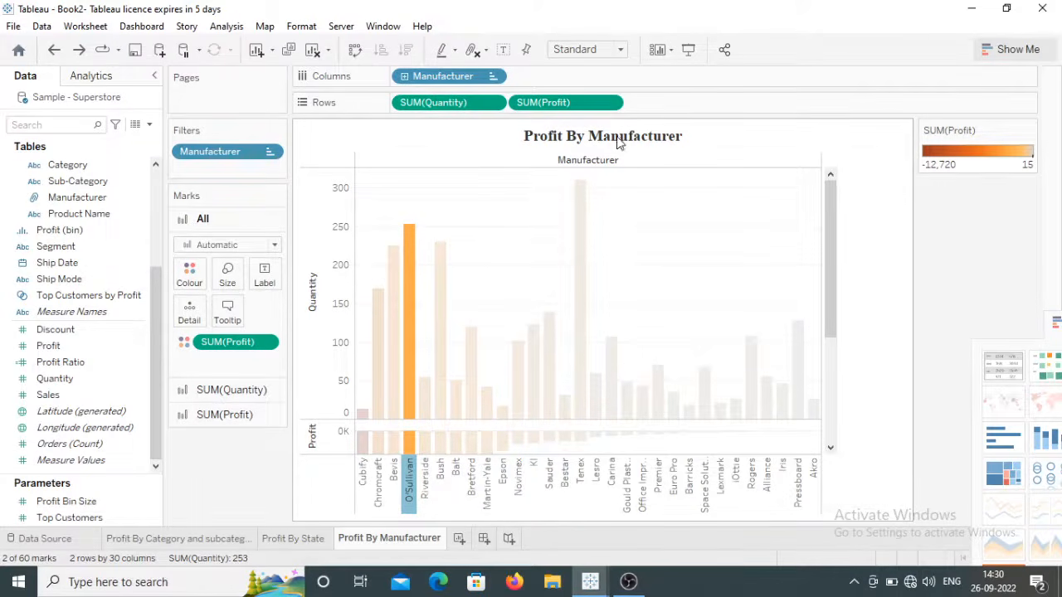
# Fit the worksheet to Entire View, clear the O'Sullivan selection and compare profit and quantity for manufacturers such as Cubify, Chromcraft and Tenex
pyautogui.click(621, 50)
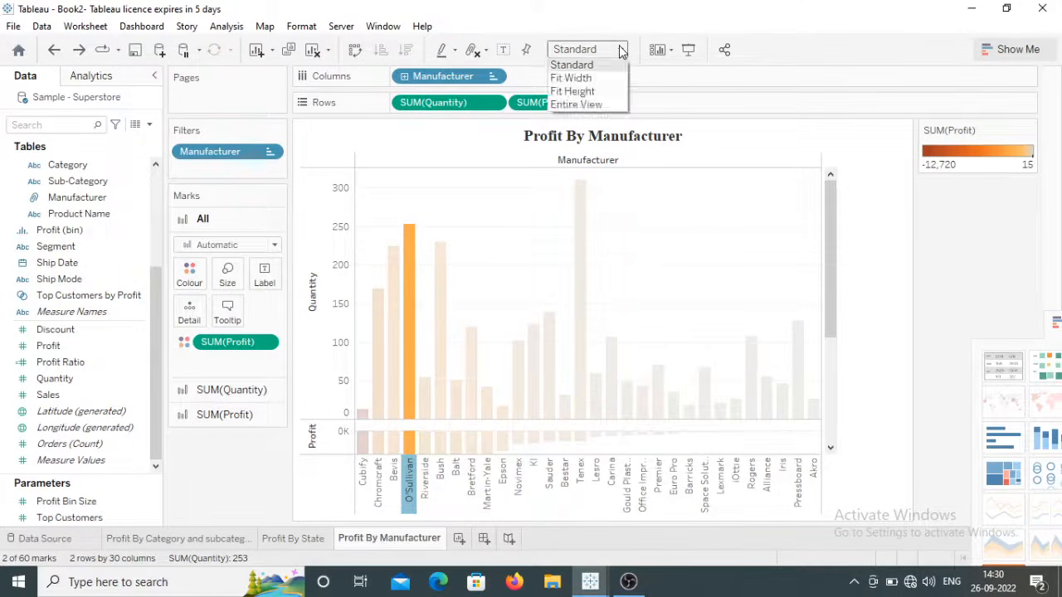
pyautogui.click(577, 105)
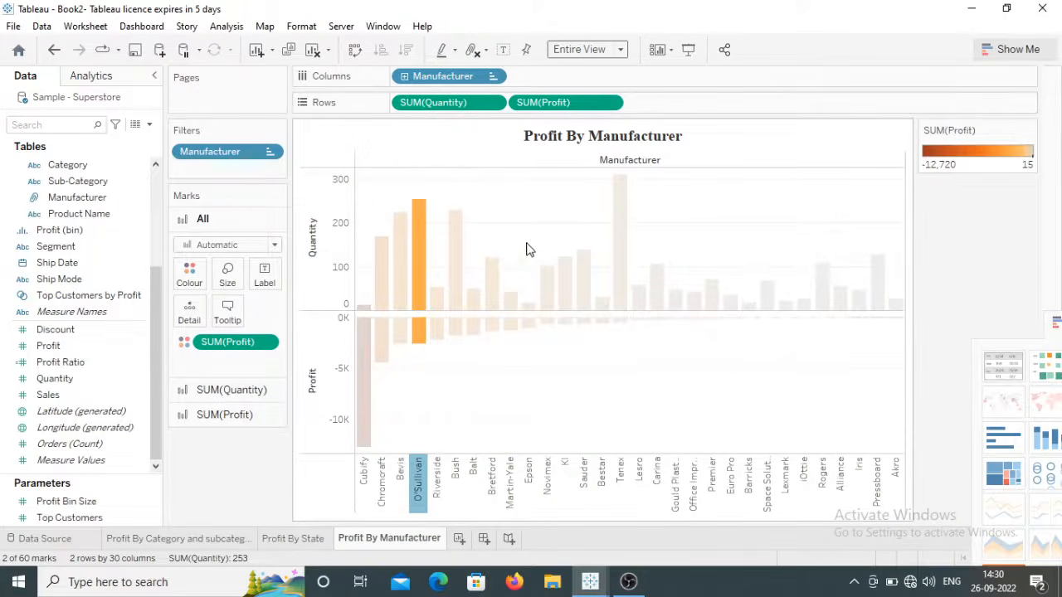
pyautogui.click(457, 249)
pyautogui.click(456, 252)
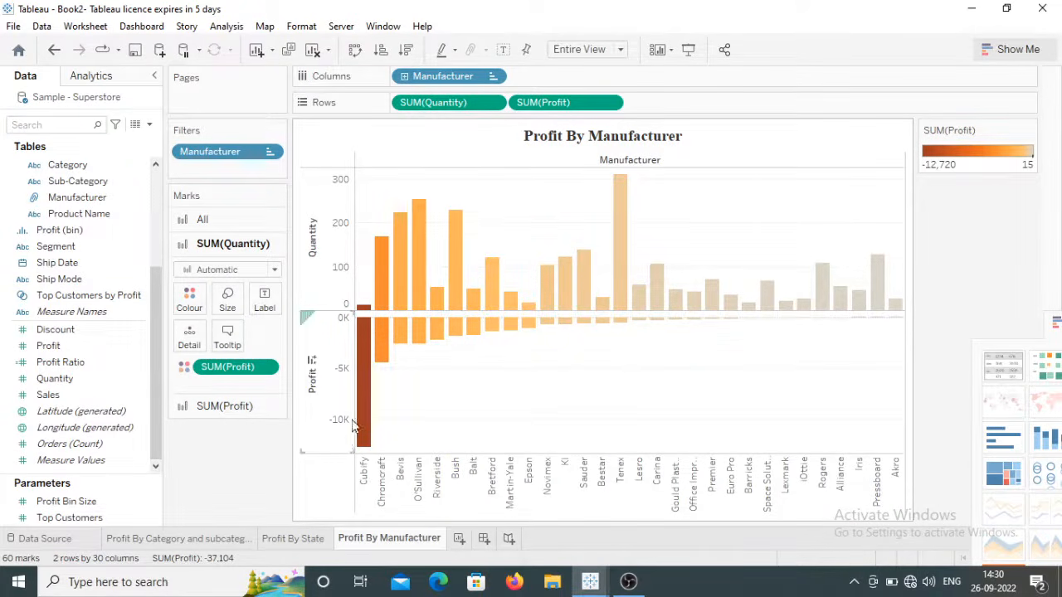
pyautogui.moveTo(365, 410)
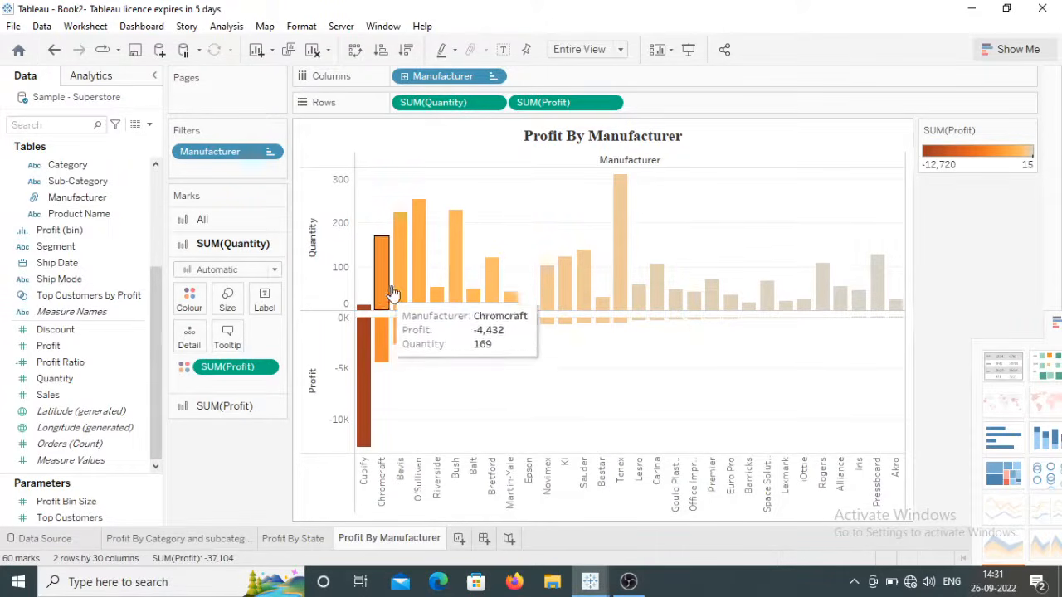
pyautogui.moveTo(621, 255)
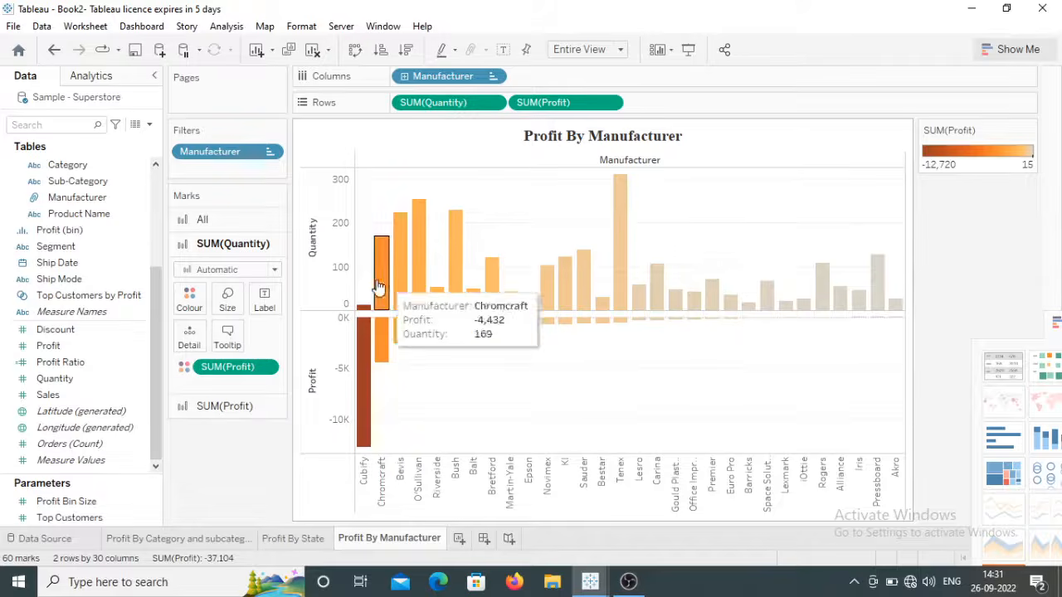
# Remove SUM(Profit) colouring from the SUM(Quantity) marks on the Profit By Manufacturer worksheet
pyautogui.moveTo(360, 347)
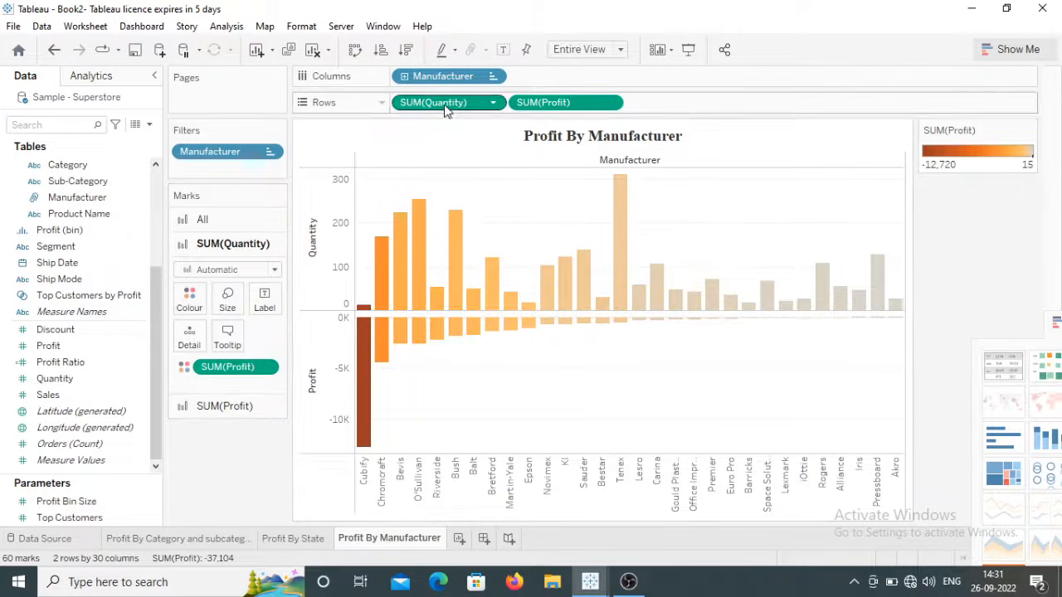
pyautogui.click(380, 279)
pyautogui.click(379, 277)
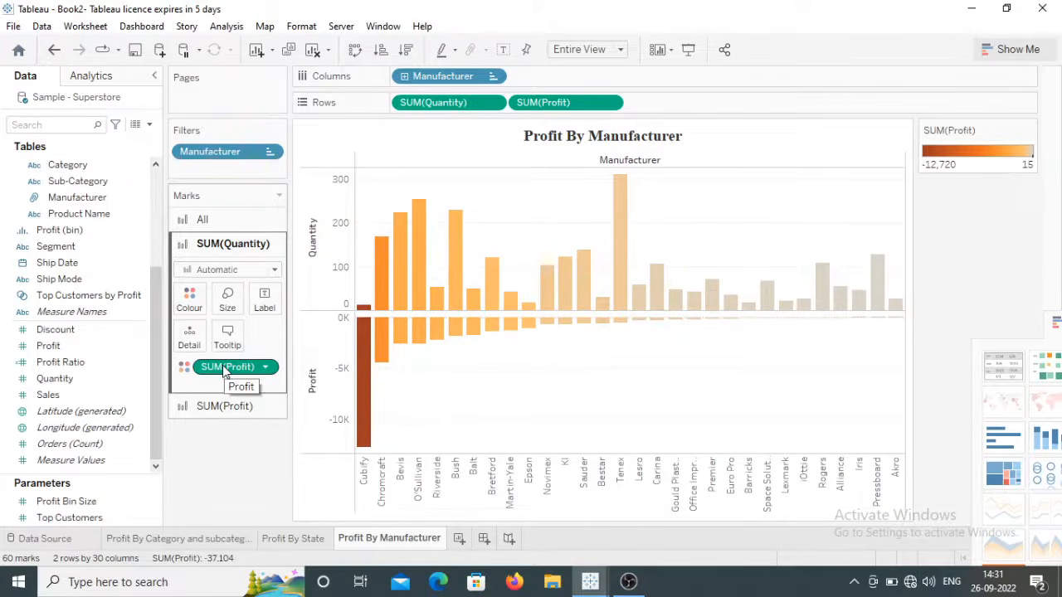
pyautogui.moveTo(224, 371); pyautogui.dragTo(220, 481)
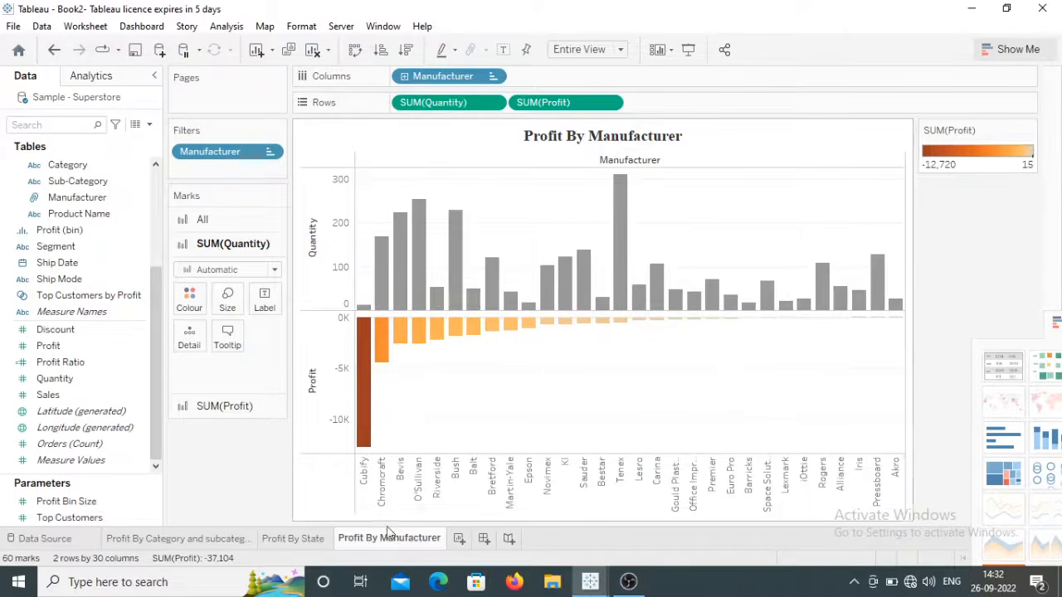
# Look through the category, state and manufacturer profit worksheets and create a new dashboard
pyautogui.click(197, 539)
pyautogui.click(292, 539)
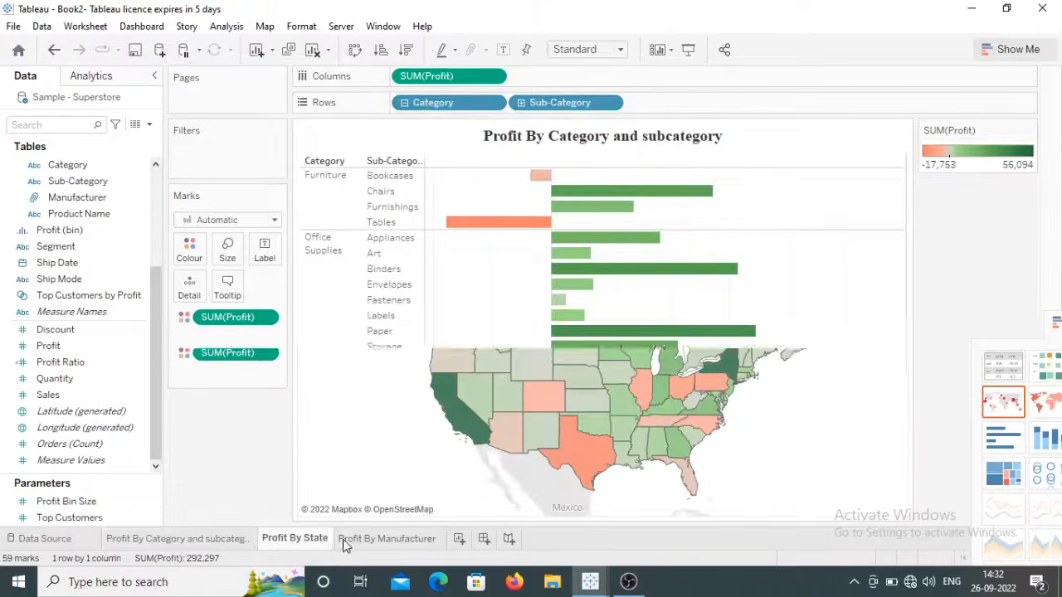
pyautogui.click(357, 539)
pyautogui.click(223, 541)
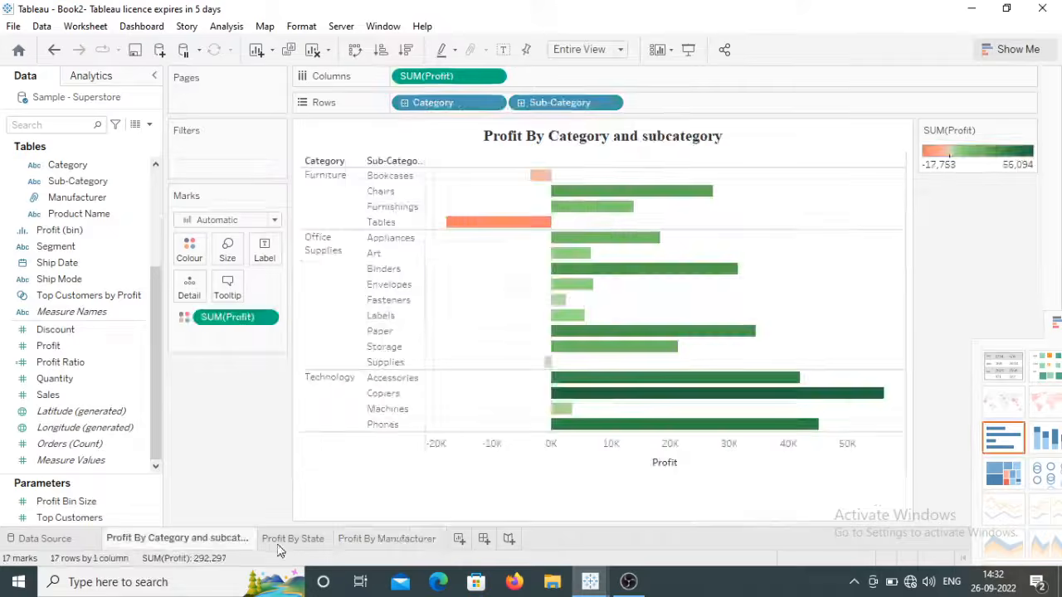
pyautogui.click(307, 541)
pyautogui.click(360, 541)
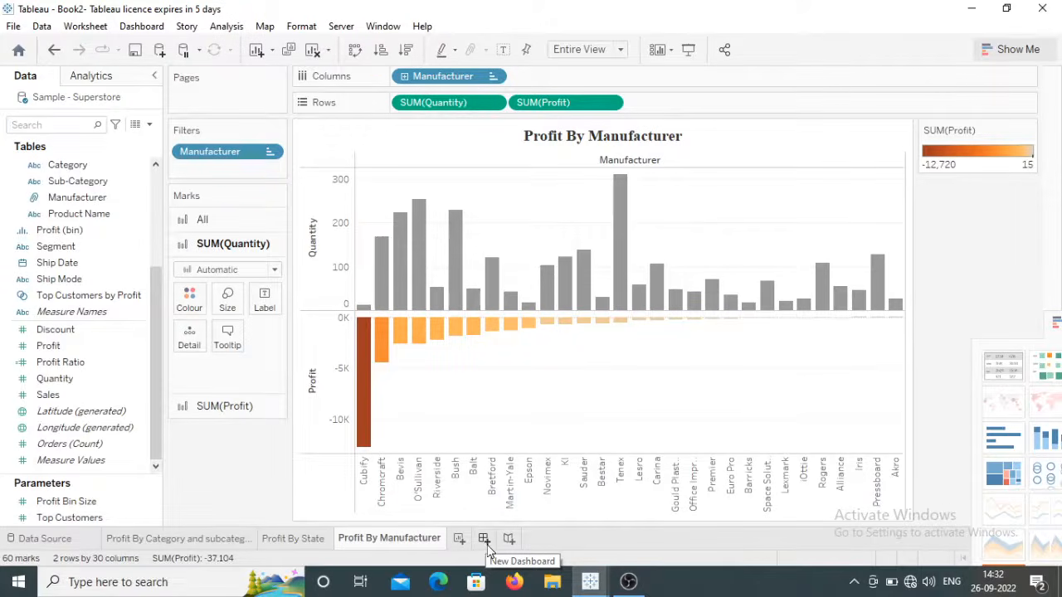
pyautogui.click(484, 540)
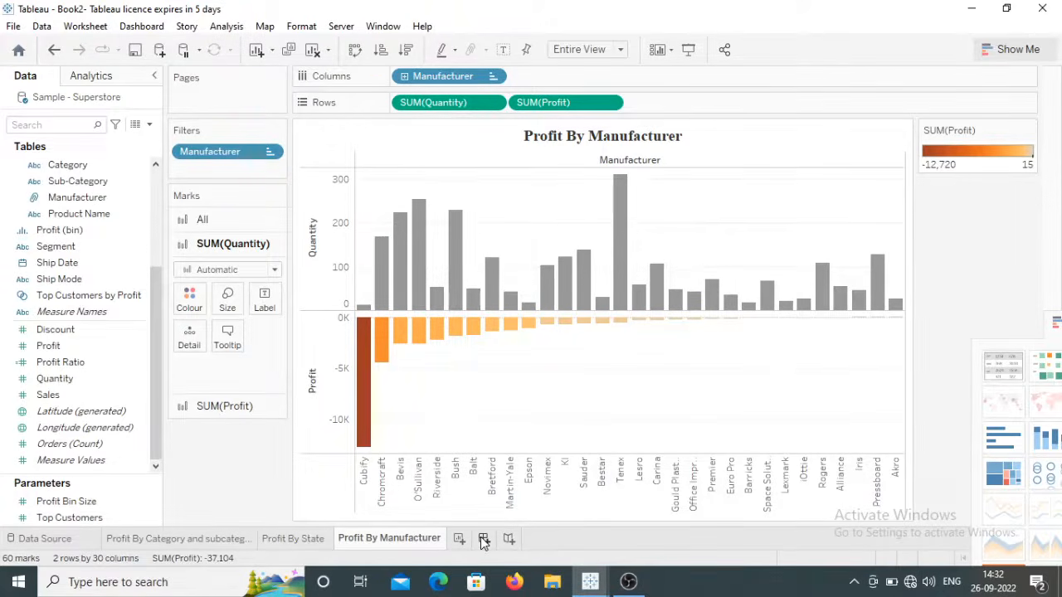
pyautogui.click(1003, 10)
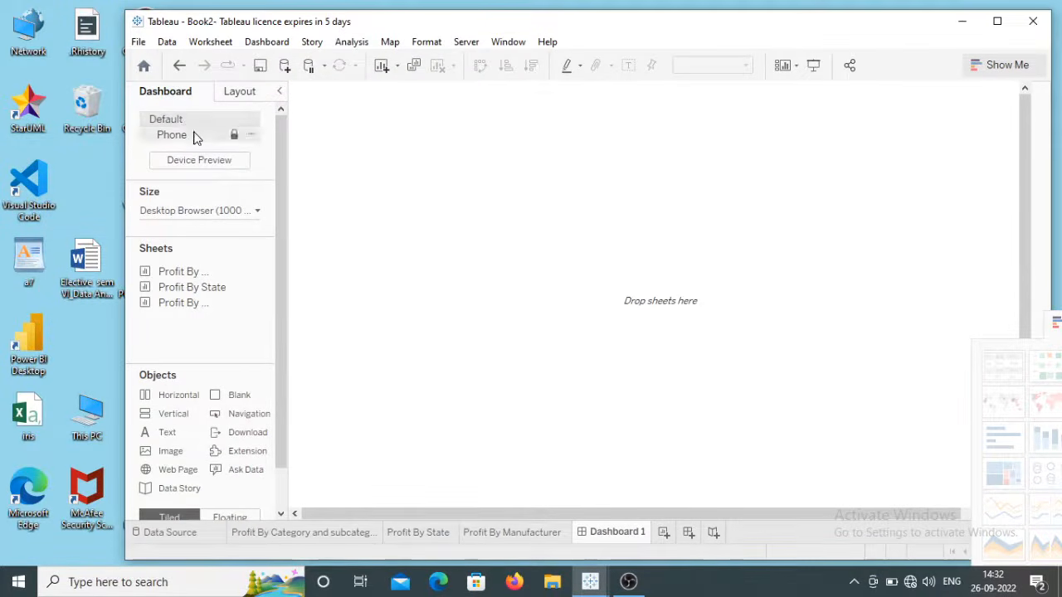
# Check the dashboard size options and set the layout of added objects to Floating
pyautogui.click(257, 212)
pyautogui.click(320, 240)
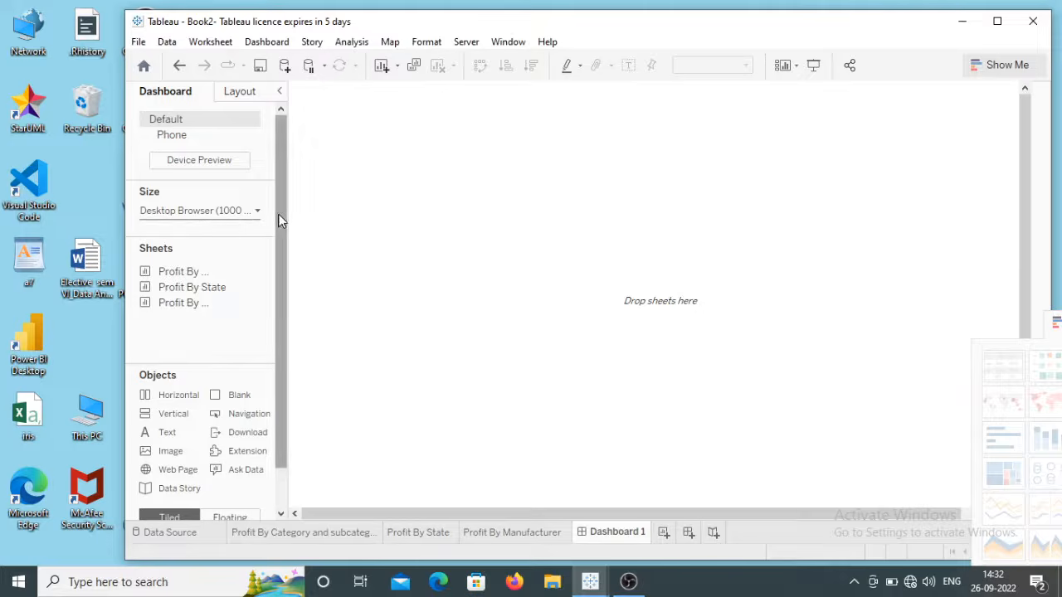
pyautogui.scroll(-2, 183, 415)
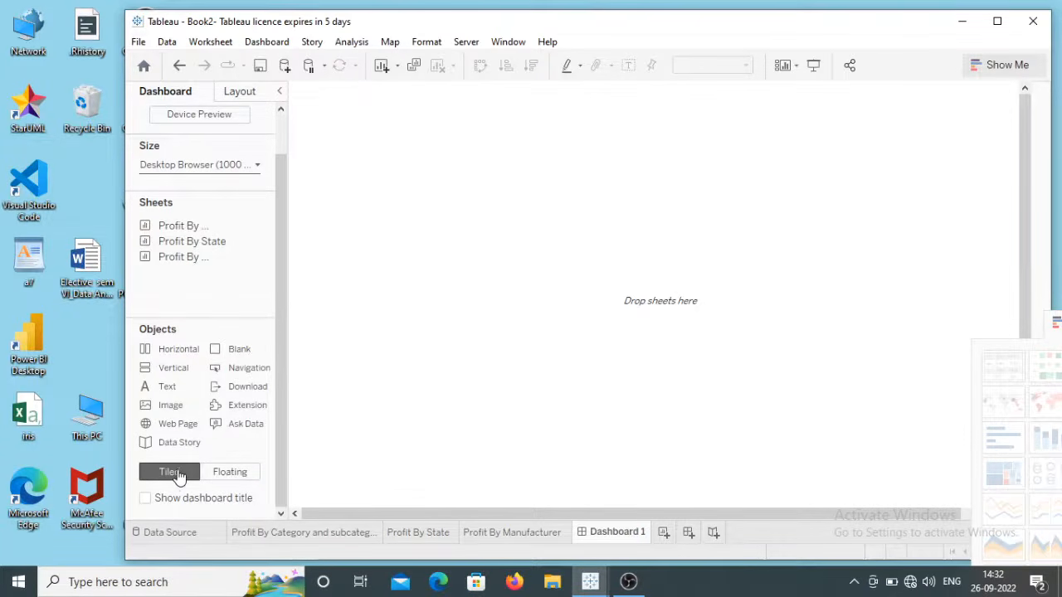
pyautogui.click(225, 475)
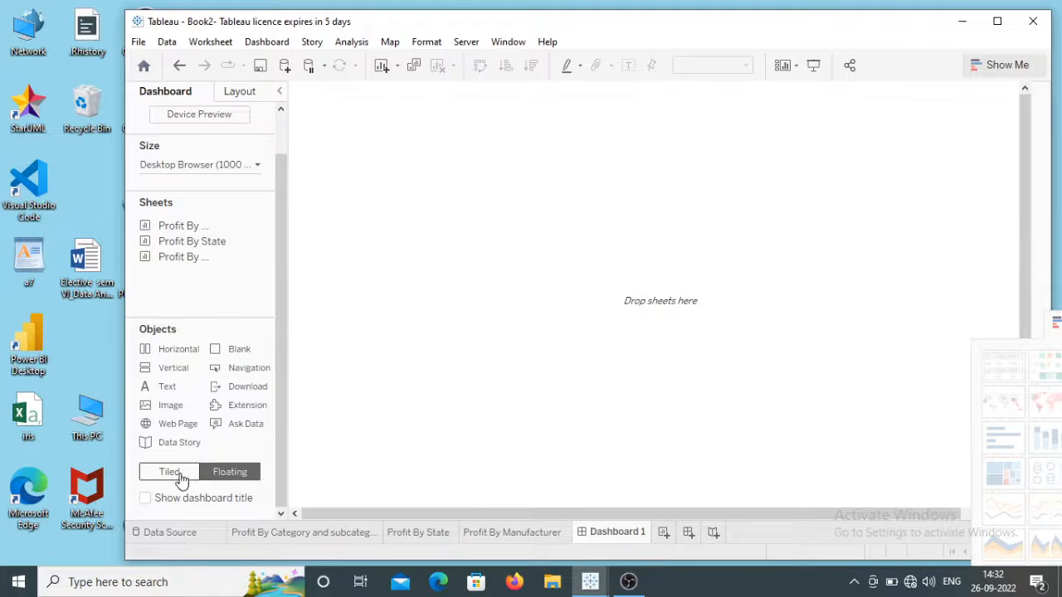
pyautogui.click(181, 478)
pyautogui.click(239, 476)
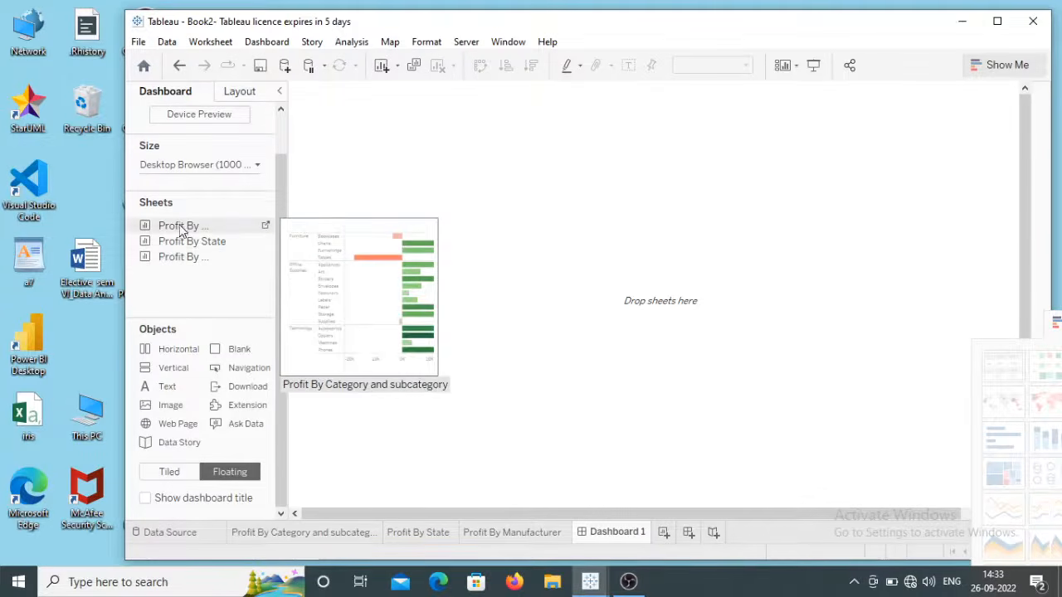
# Place the Profit By Category and subcategory sheet in the dashboard's upper-left corner and enlarge it until all subcategory bars fit
pyautogui.moveTo(175, 229); pyautogui.dragTo(323, 115)
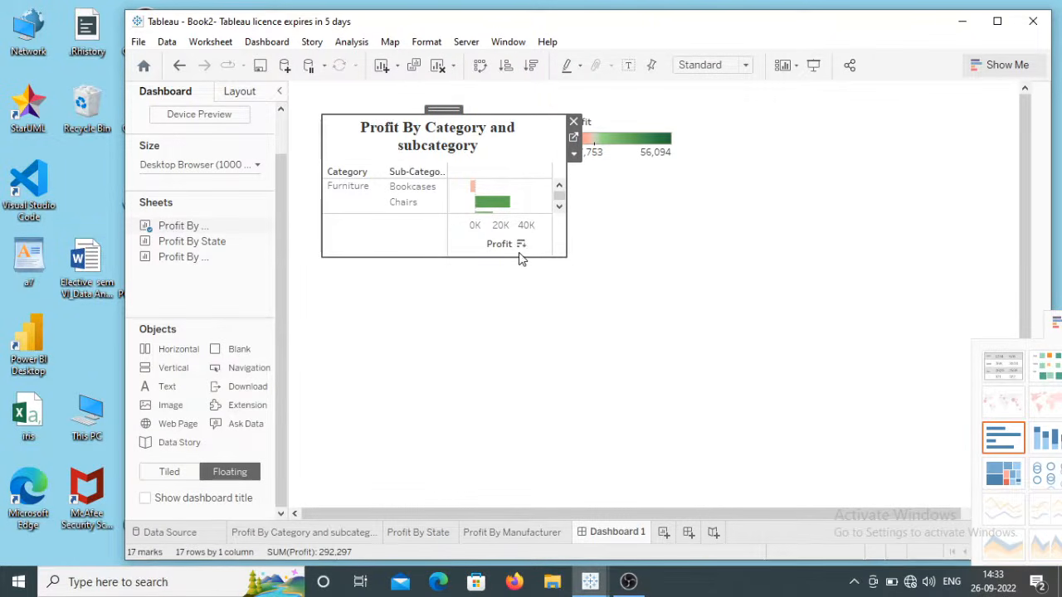
pyautogui.moveTo(521, 259); pyautogui.dragTo(488, 483)
pyautogui.moveTo(323, 330); pyautogui.dragTo(304, 334)
pyautogui.moveTo(493, 116); pyautogui.dragTo(495, 99)
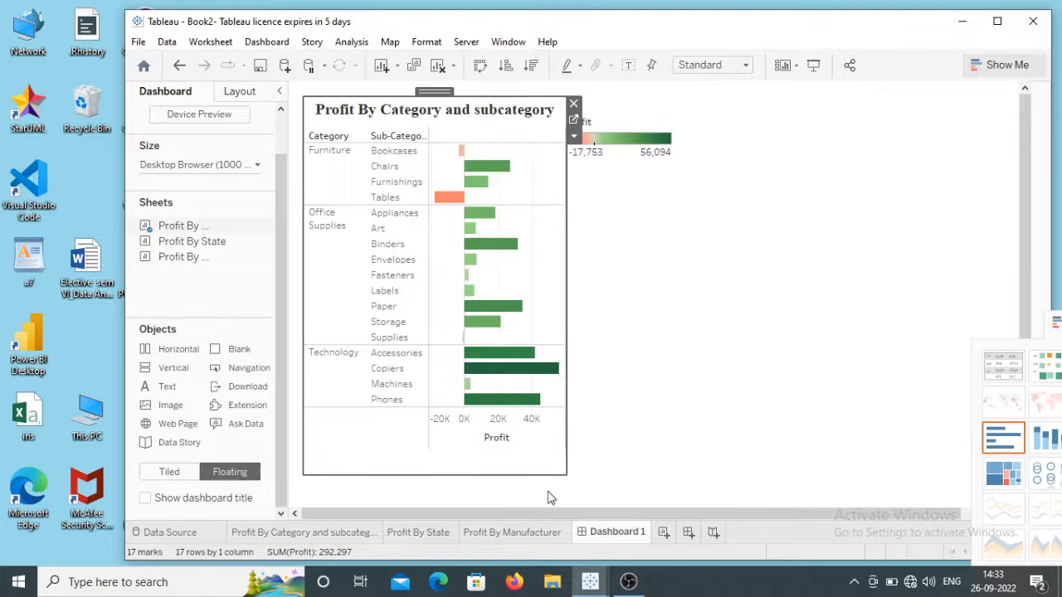
pyautogui.moveTo(565, 476); pyautogui.dragTo(564, 490)
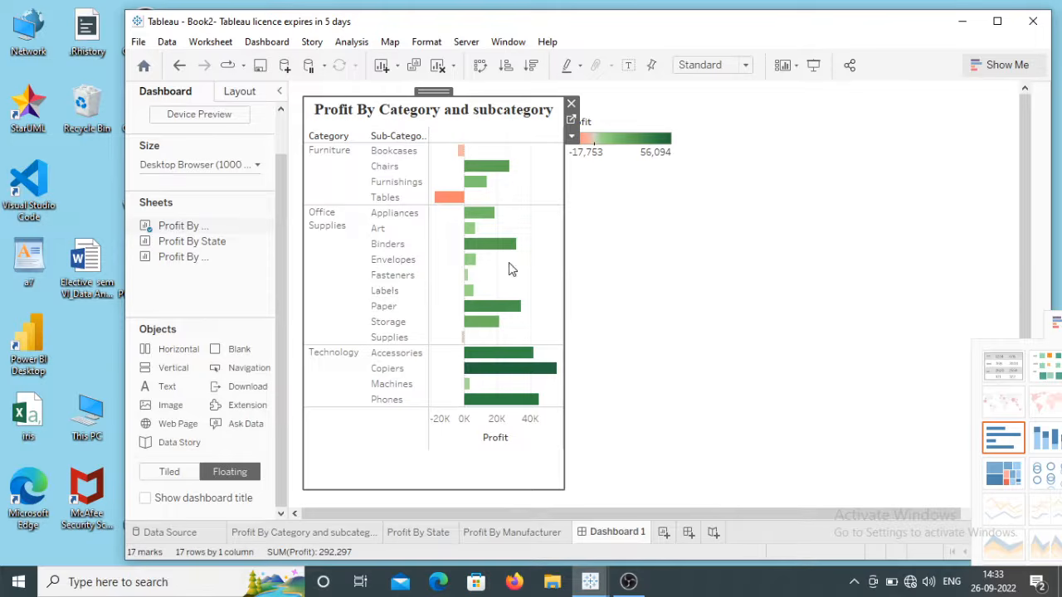
# Remove the Profit colour legend of the category chart from the dashboard
pyautogui.click(630, 123)
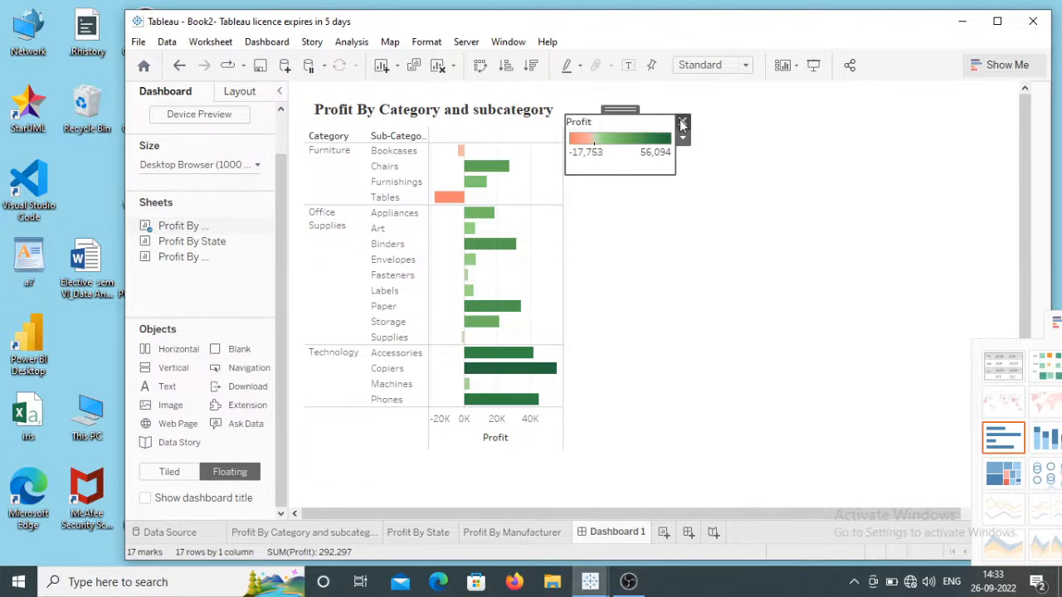
pyautogui.click(682, 122)
pyautogui.click(469, 180)
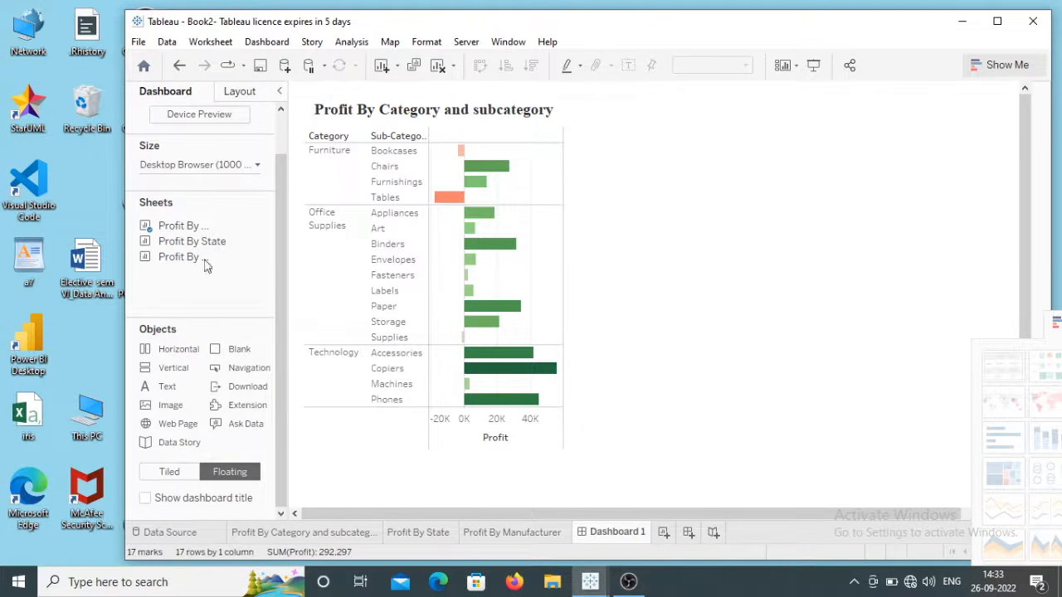
# Place the Profit By State map beside the category chart and enlarge it
pyautogui.moveTo(181, 249)
pyautogui.moveTo(175, 240); pyautogui.dragTo(577, 105)
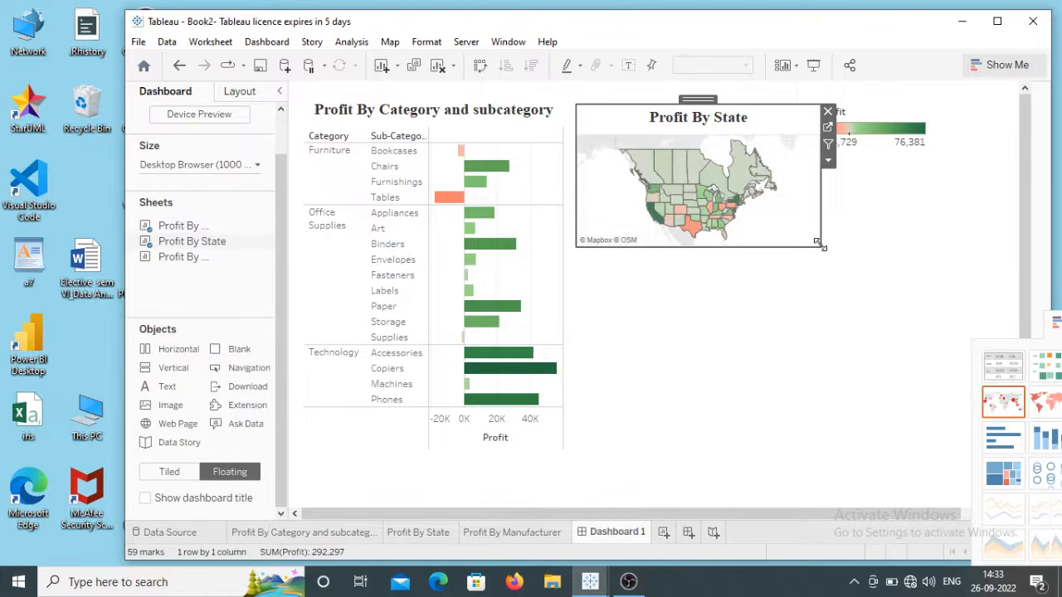
pyautogui.moveTo(820, 248); pyautogui.dragTo(912, 296)
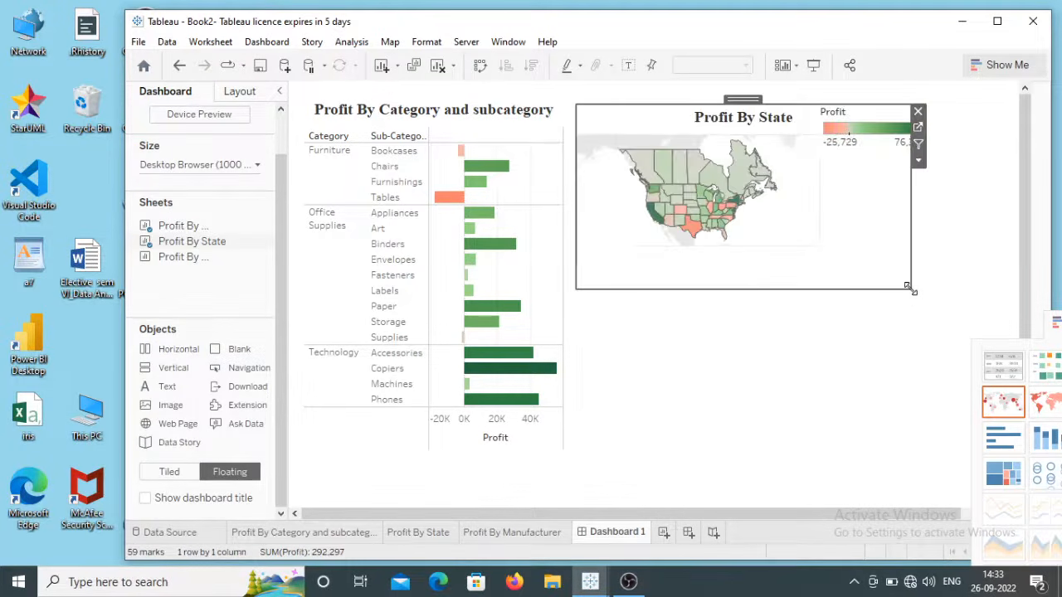
# Remove the map's Profit legend, make the map slightly taller and move it flush against the category chart
pyautogui.click(863, 129)
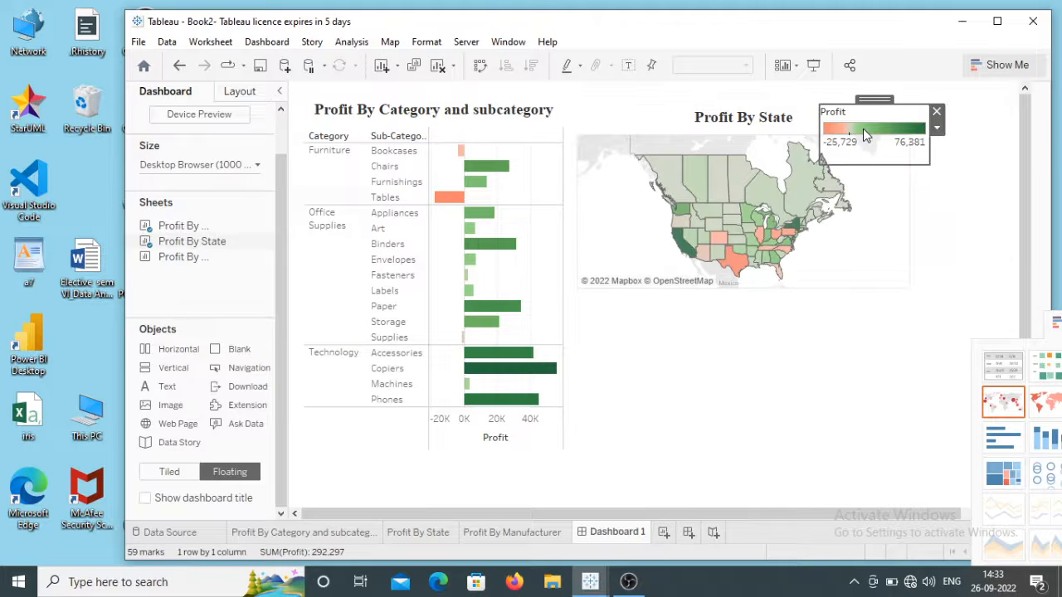
pyautogui.click(935, 111)
pyautogui.click(765, 153)
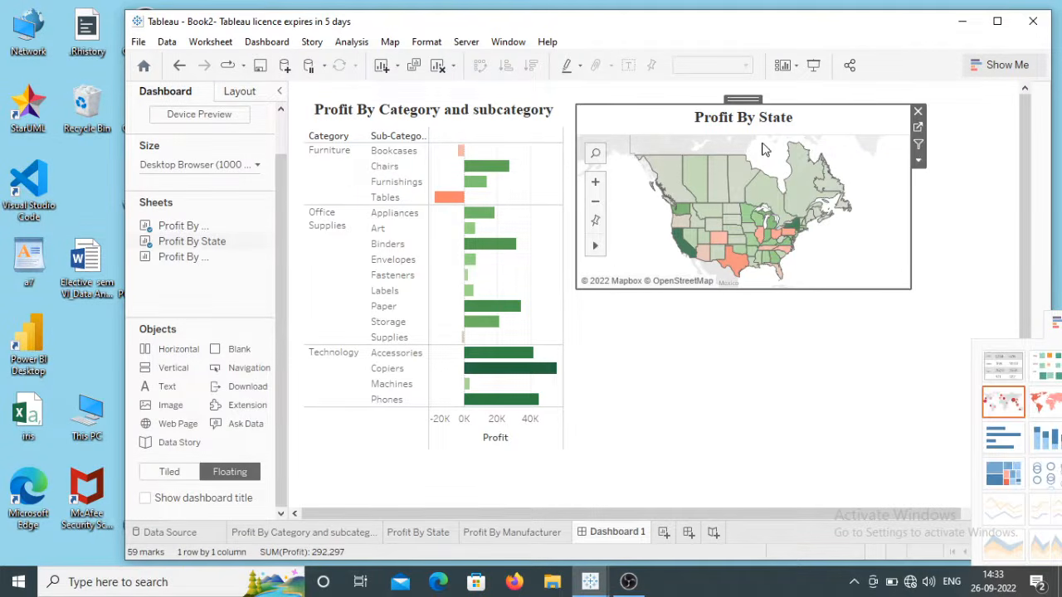
pyautogui.moveTo(906, 285); pyautogui.dragTo(911, 300)
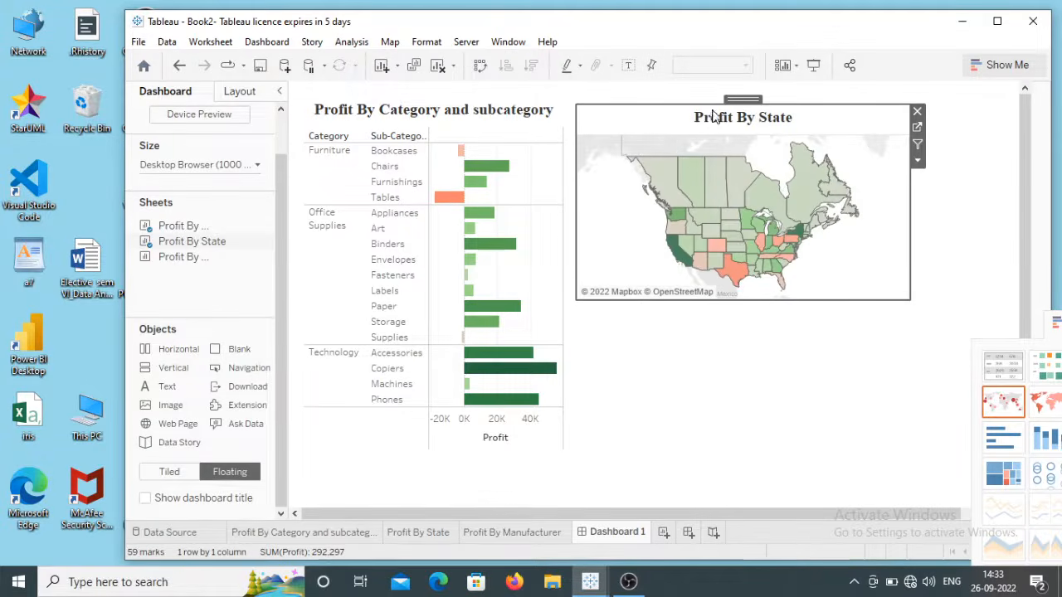
pyautogui.moveTo(744, 98); pyautogui.dragTo(732, 99)
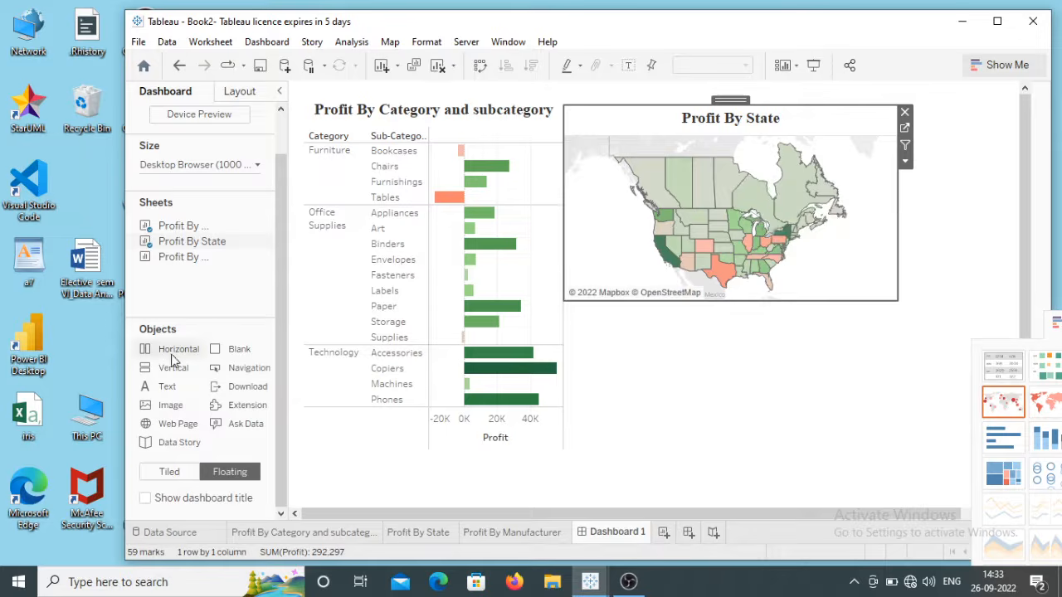
# Place the Profit By Manufacturer sheet beneath the map, align it with the map's left edge and make it taller
pyautogui.click(182, 258)
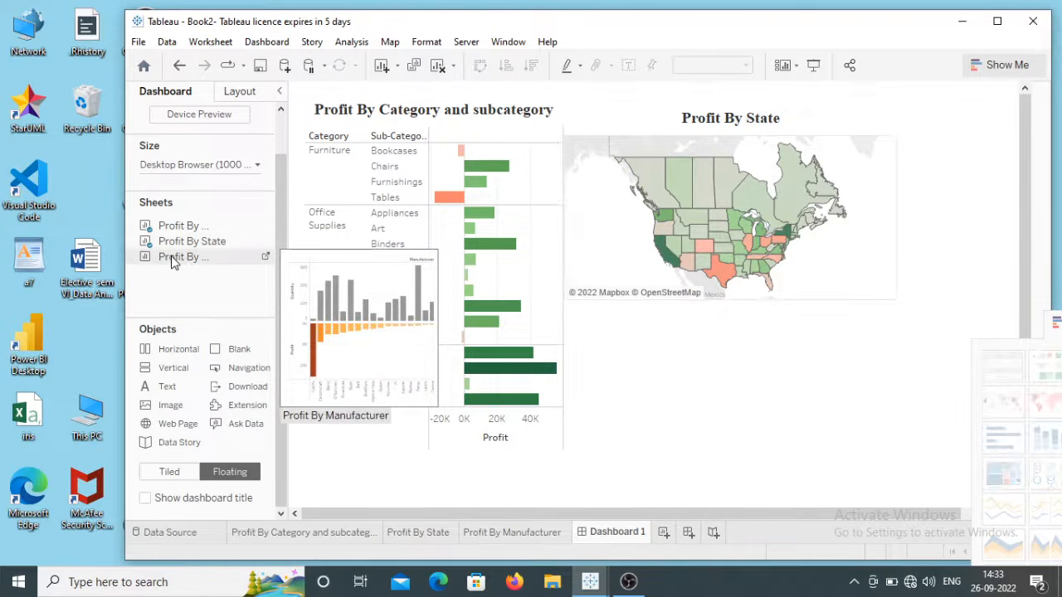
pyautogui.moveTo(172, 256); pyautogui.dragTo(586, 313)
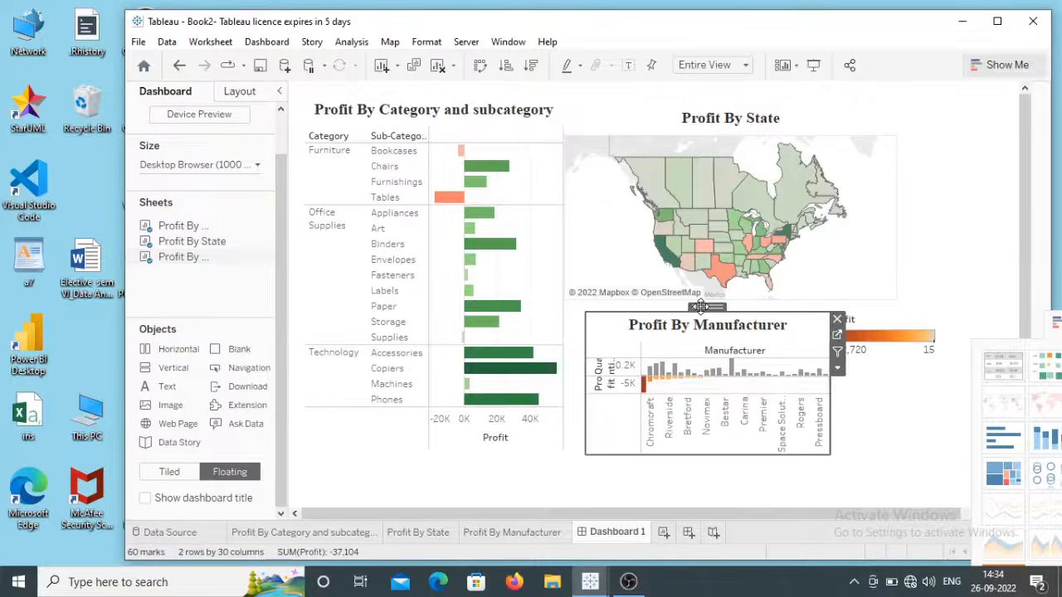
pyautogui.moveTo(701, 306); pyautogui.dragTo(678, 306)
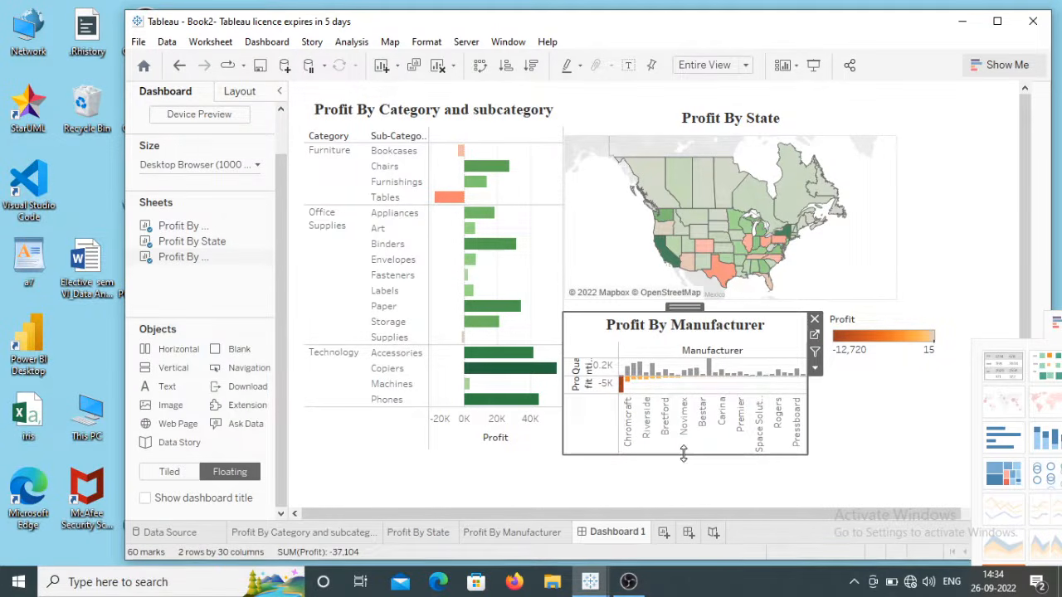
pyautogui.moveTo(683, 453); pyautogui.dragTo(688, 493)
# Extend the category and manufacturer charts downwards to about the same lower edge and widen the manufacturer chart slightly
pyautogui.click(379, 398)
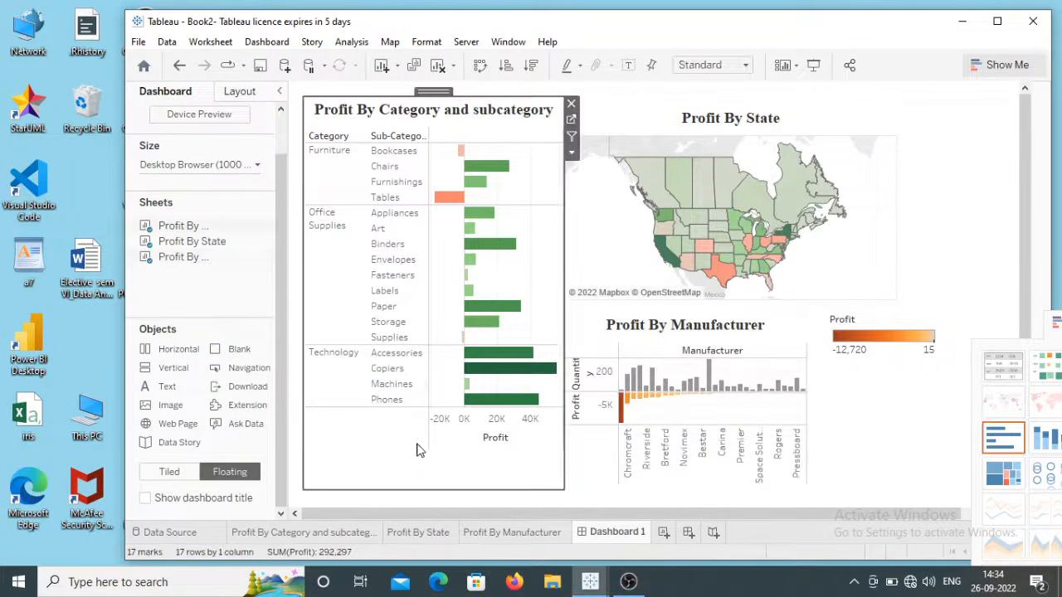
pyautogui.moveTo(440, 489); pyautogui.dragTo(462, 505)
pyautogui.click(690, 467)
pyautogui.moveTo(695, 490); pyautogui.dragTo(698, 499)
pyautogui.moveTo(807, 403); pyautogui.dragTo(829, 411)
# Remove the manufacturer chart's Profit legend, widen the chart to about the map's width and clear its bar selection
pyautogui.click(909, 325)
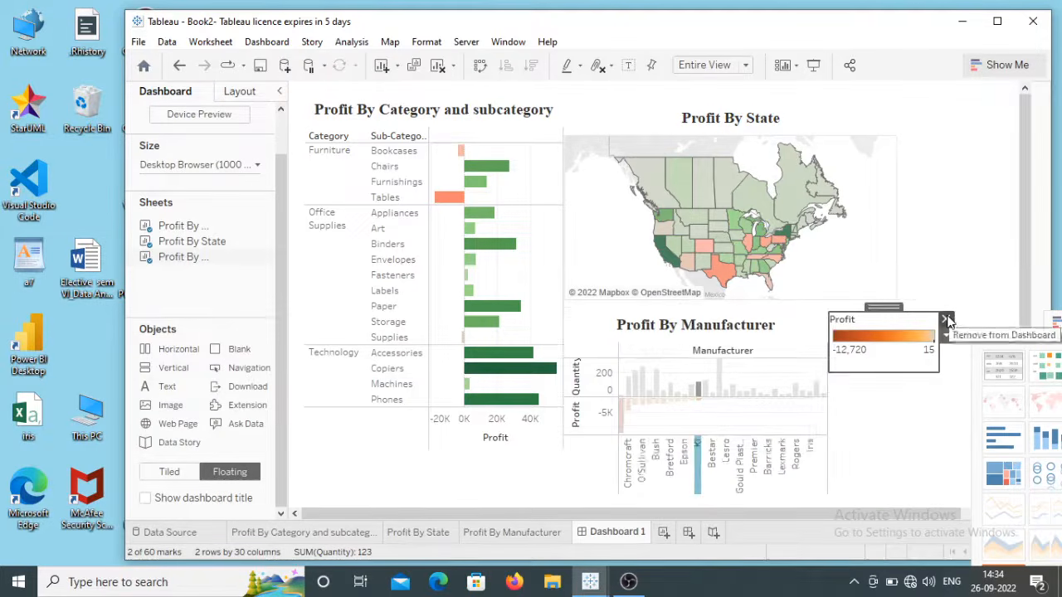
pyautogui.click(946, 318)
pyautogui.click(810, 393)
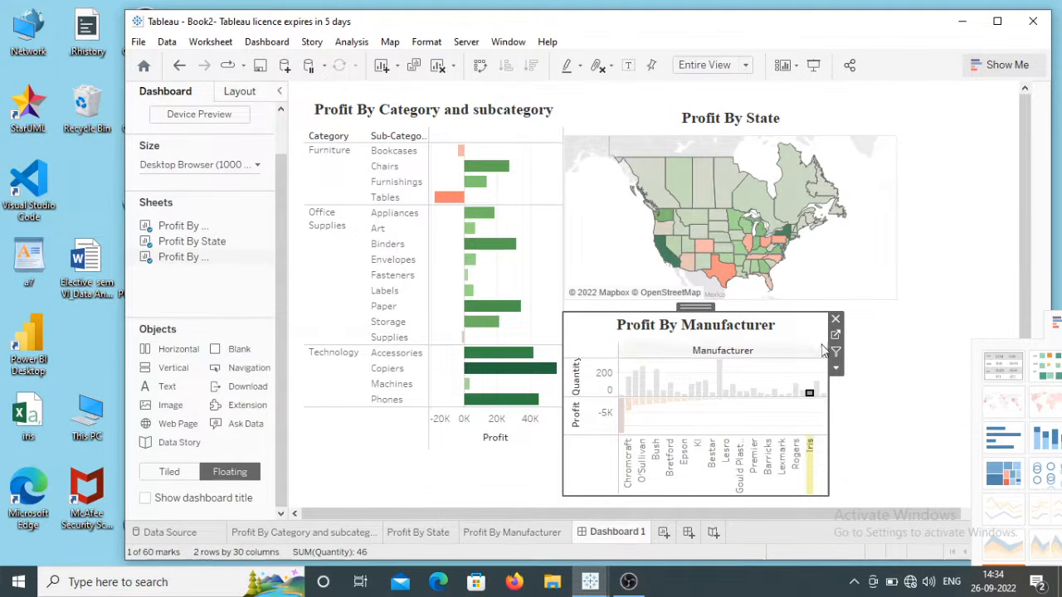
pyautogui.moveTo(825, 417); pyautogui.dragTo(910, 393)
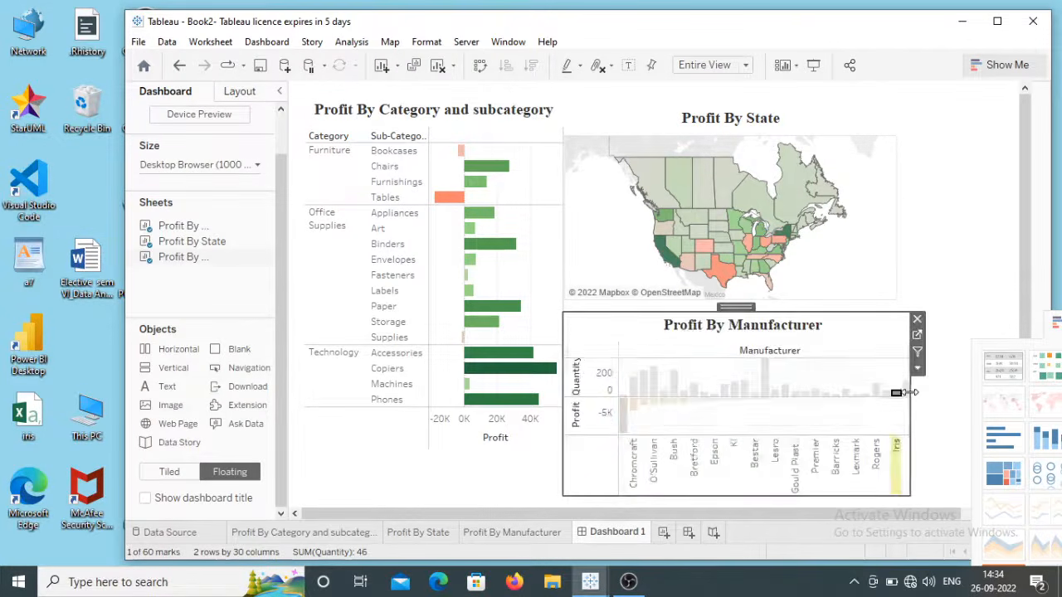
pyautogui.click(801, 388)
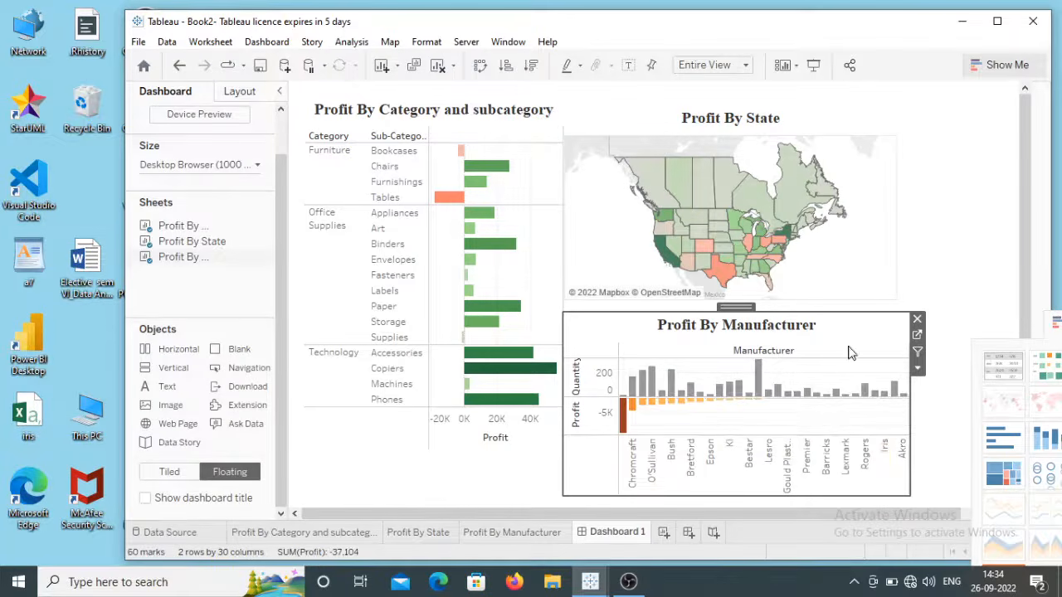
# Examine the O'Sullivan and Binders bars on the dashboard and select Binders to check the response of the other charts
pyautogui.click(915, 245)
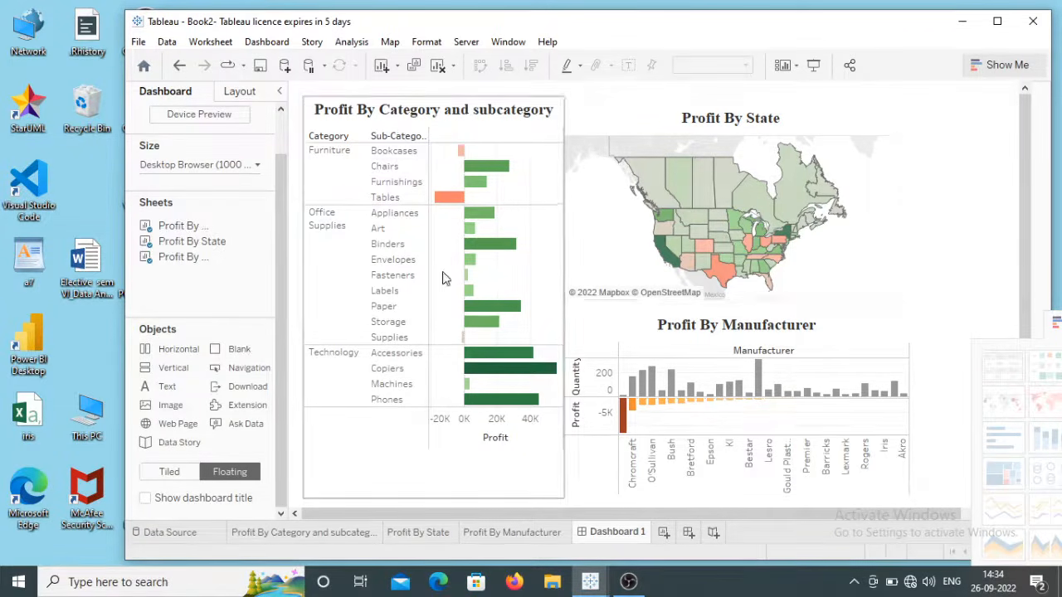
pyautogui.moveTo(655, 373)
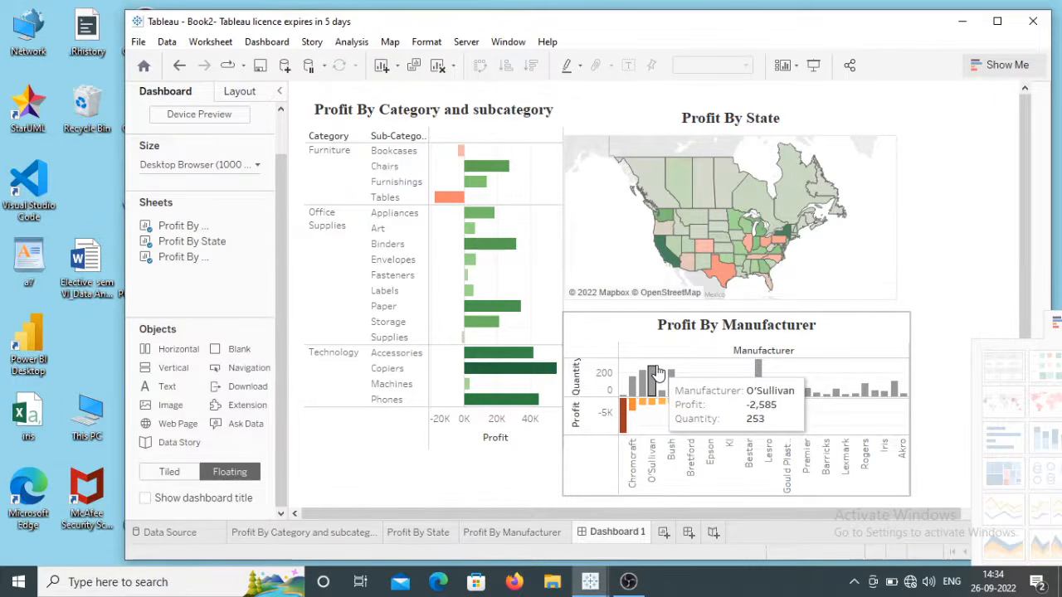
pyautogui.moveTo(486, 249)
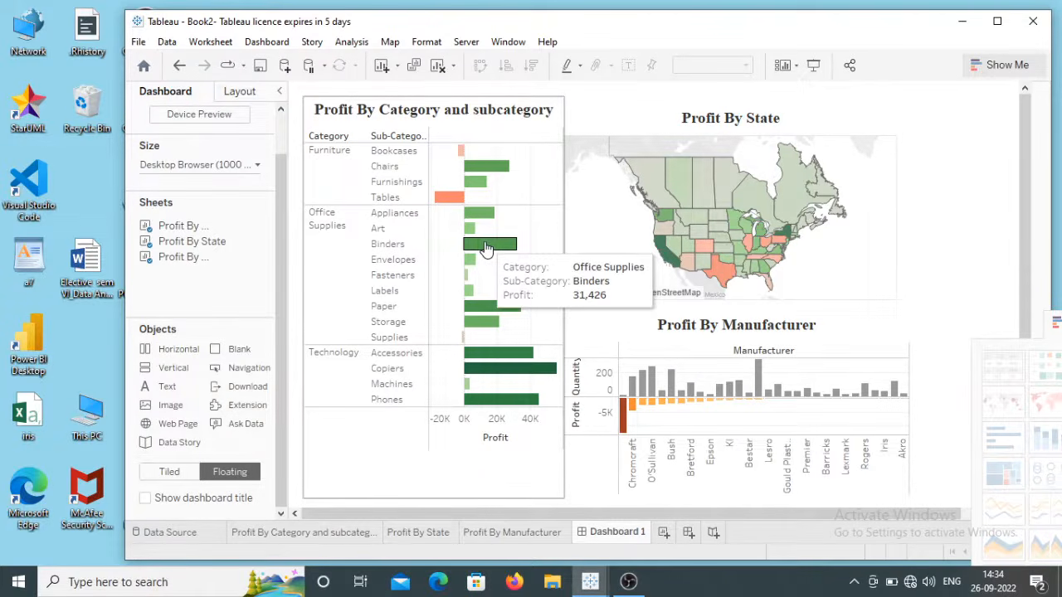
pyautogui.click(486, 247)
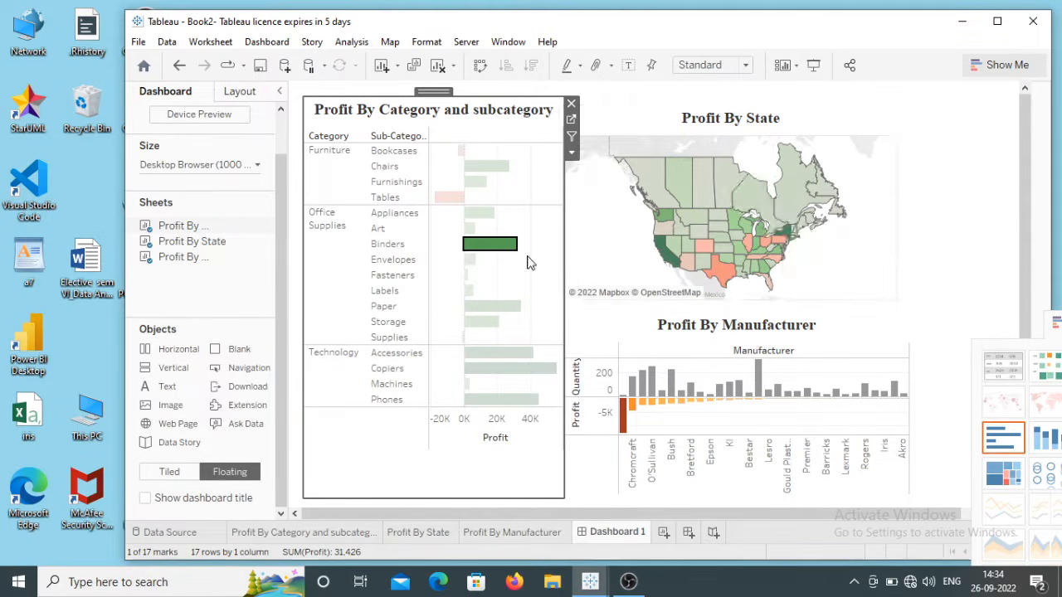
# Clear the Binders selection and set the Profit By Category and subcategory chart to be used as a filter
pyautogui.moveTo(710, 218)
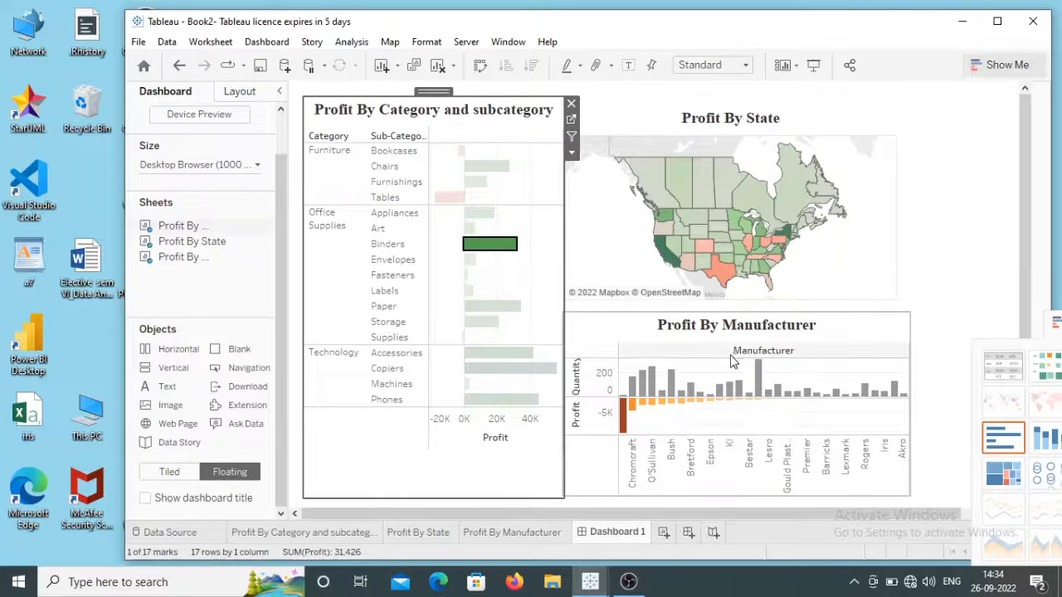
pyautogui.moveTo(487, 262)
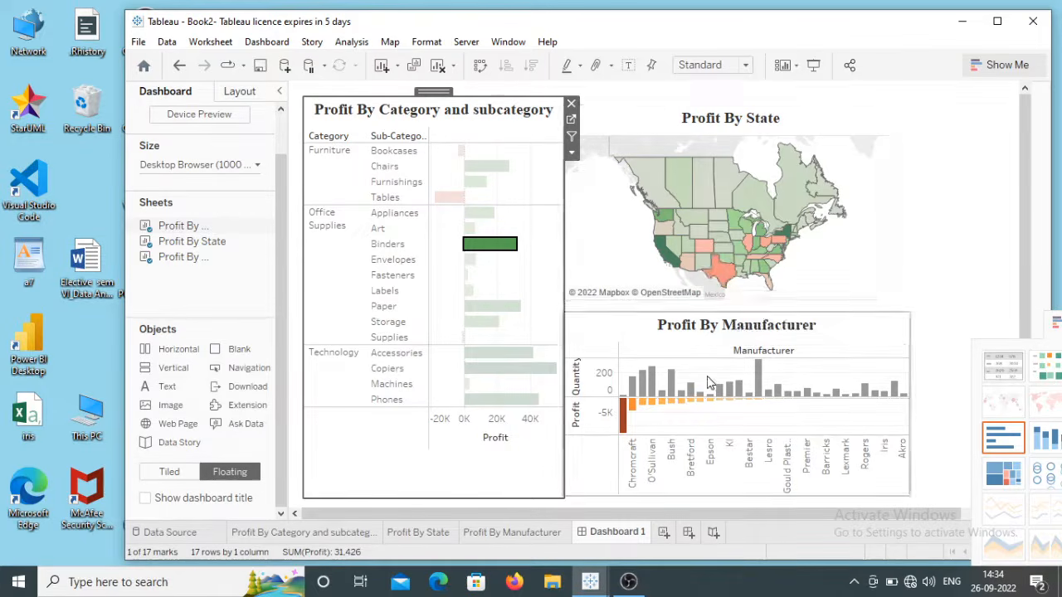
pyautogui.click(488, 248)
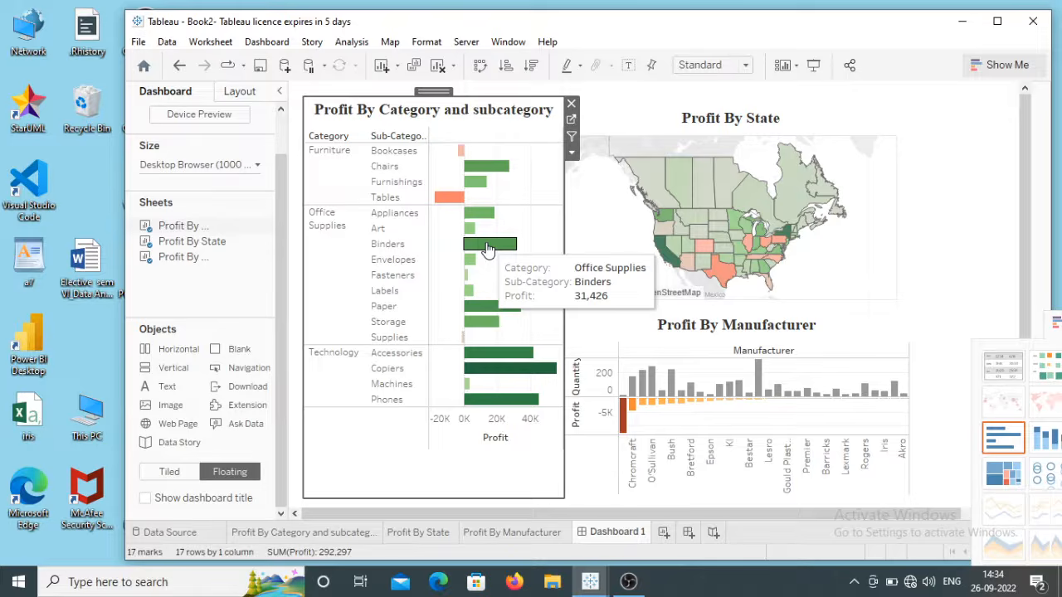
pyautogui.click(571, 137)
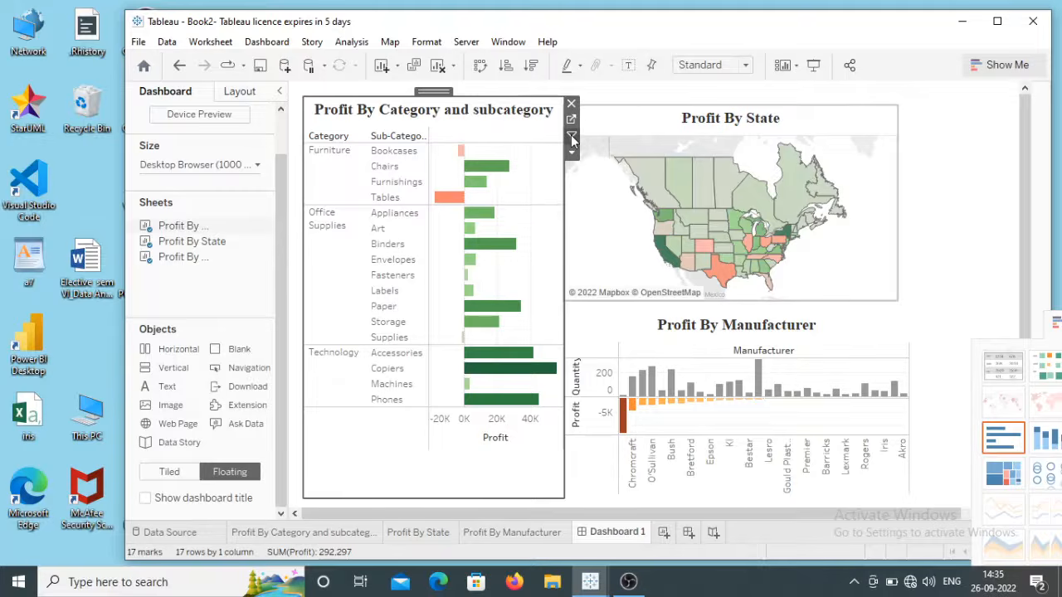
# Check the category chart's filtering of the map and manufacturer chart by selecting and clearing Binders and Copiers
pyautogui.click(481, 247)
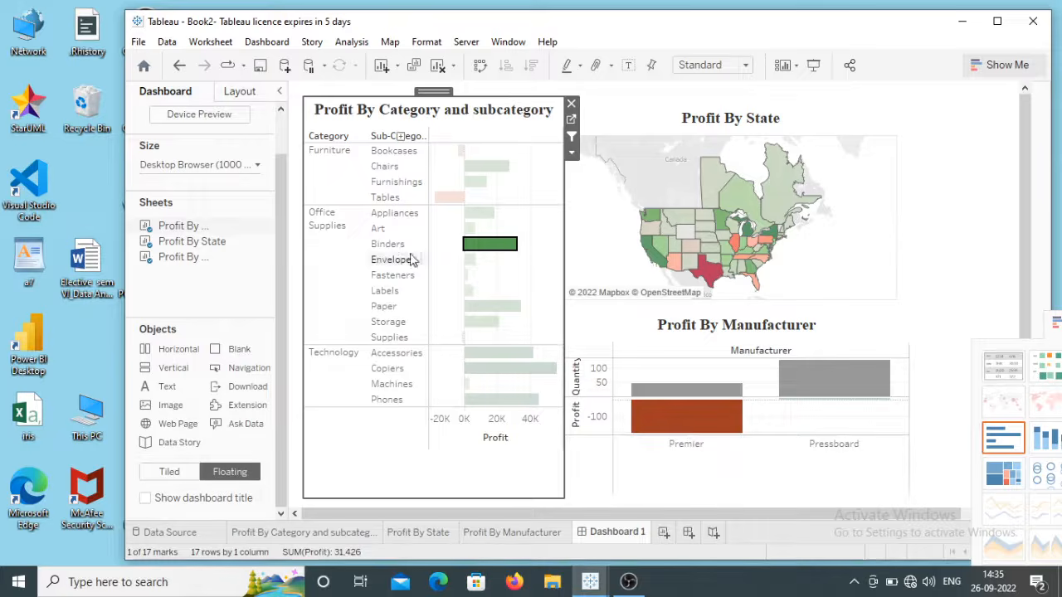
pyautogui.moveTo(469, 248)
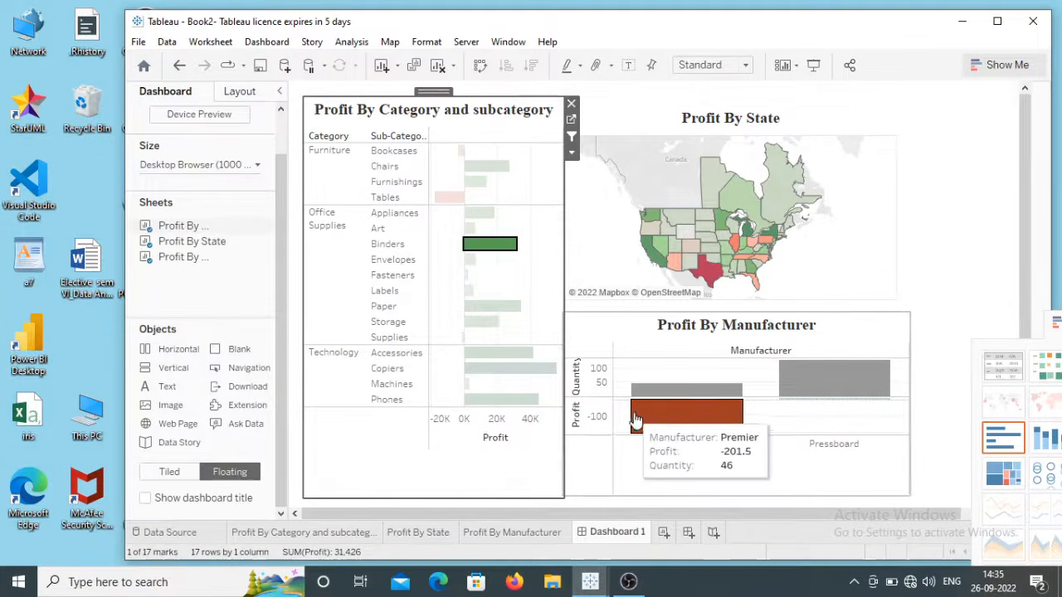
pyautogui.moveTo(708, 271)
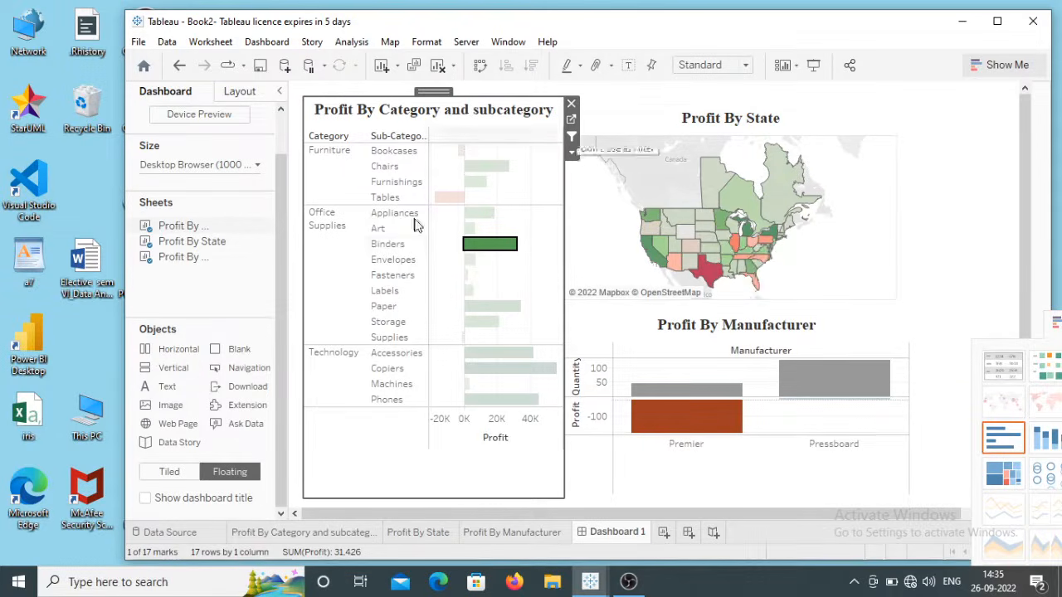
pyautogui.click(485, 251)
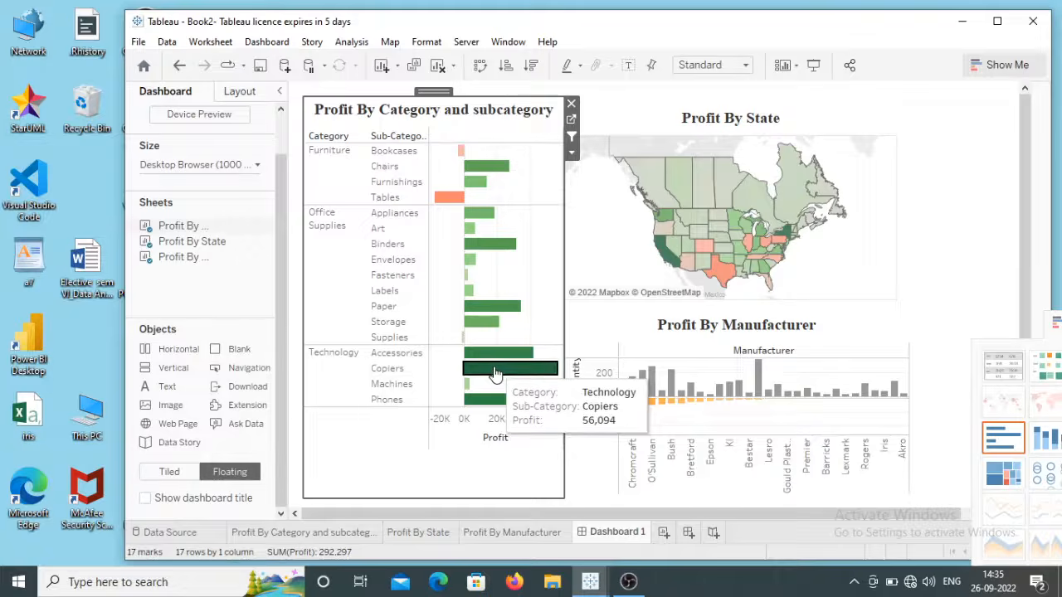
pyautogui.click(494, 373)
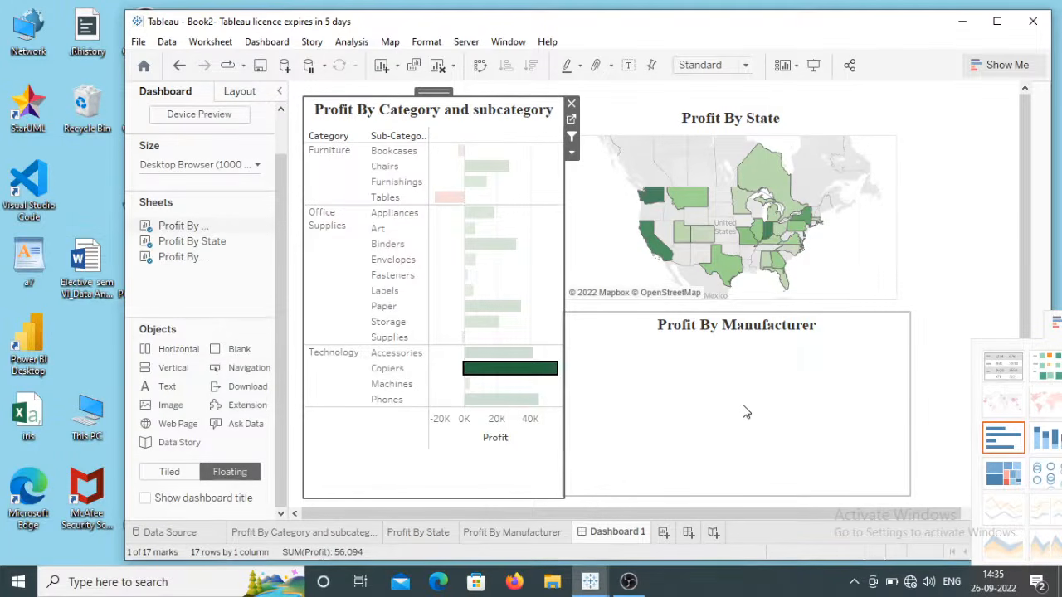
pyautogui.click(512, 369)
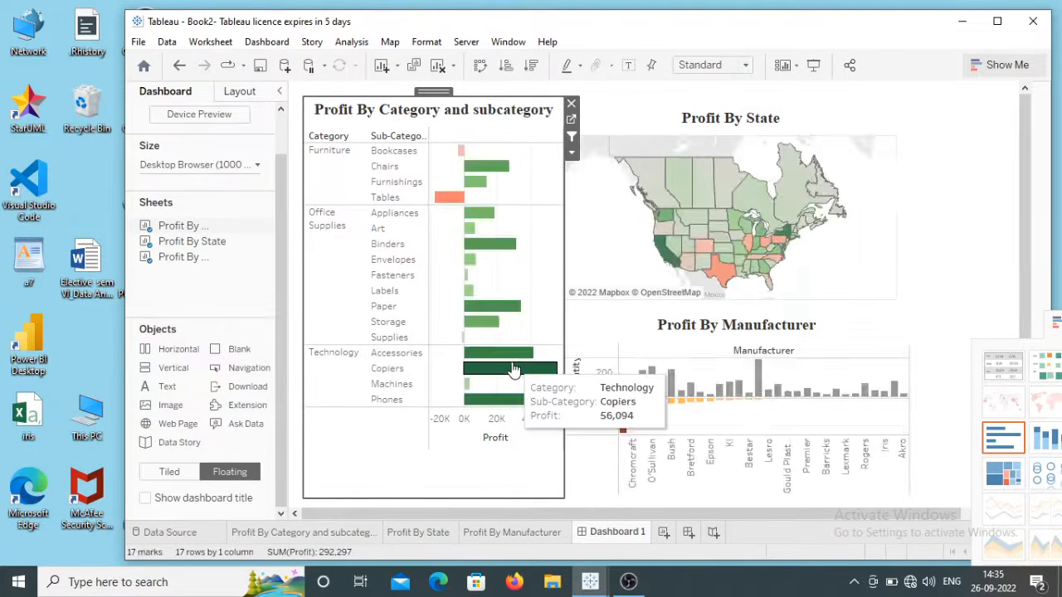
# Widen the Profit By State map slightly and set the Profit By Manufacturer chart to be used as a filter
pyautogui.click(836, 148)
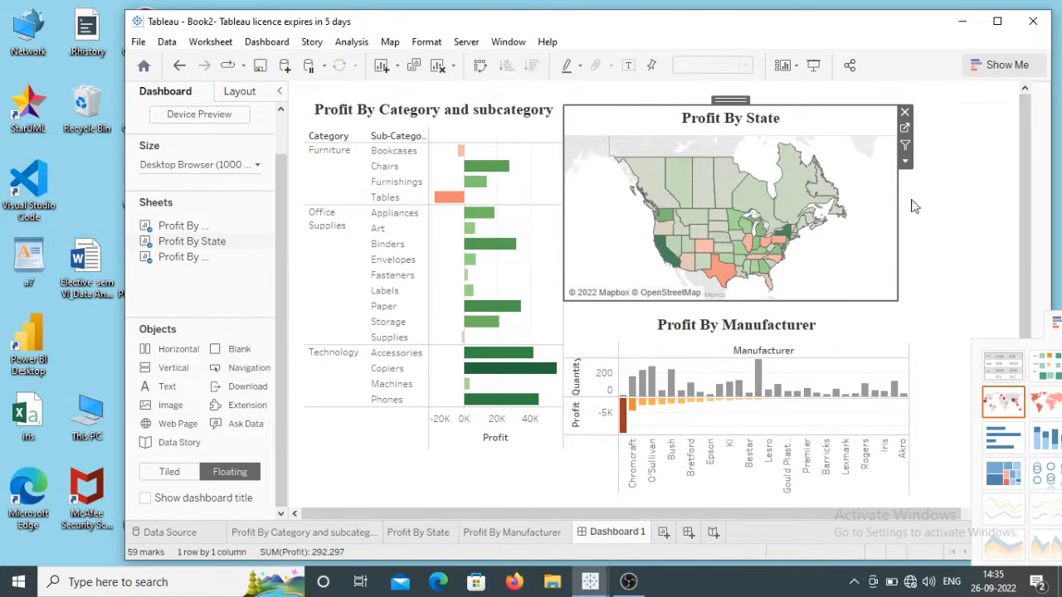
pyautogui.moveTo(897, 203); pyautogui.dragTo(922, 204)
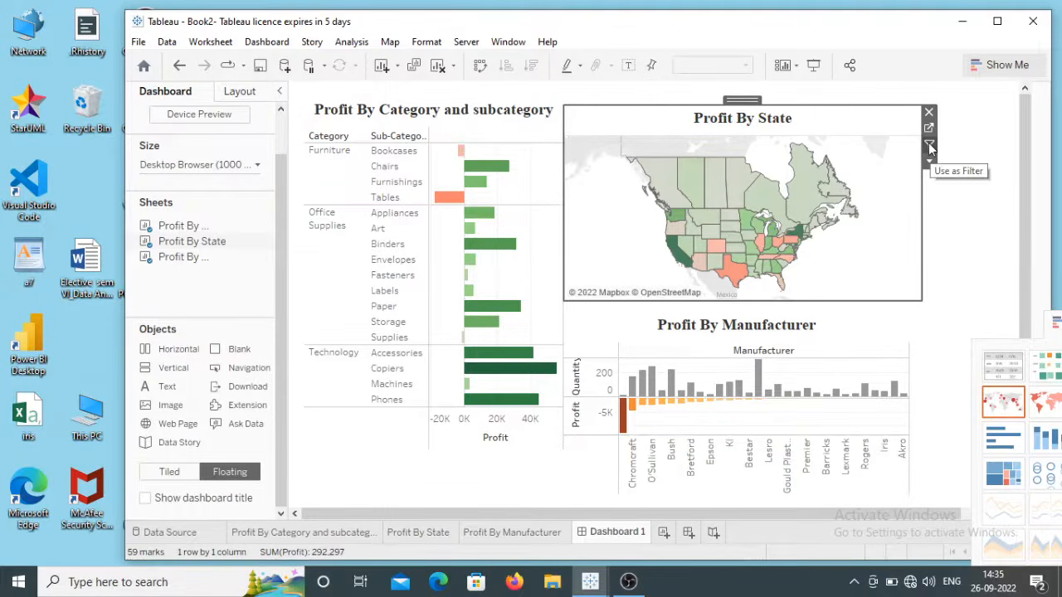
pyautogui.click(886, 332)
pyautogui.click(918, 353)
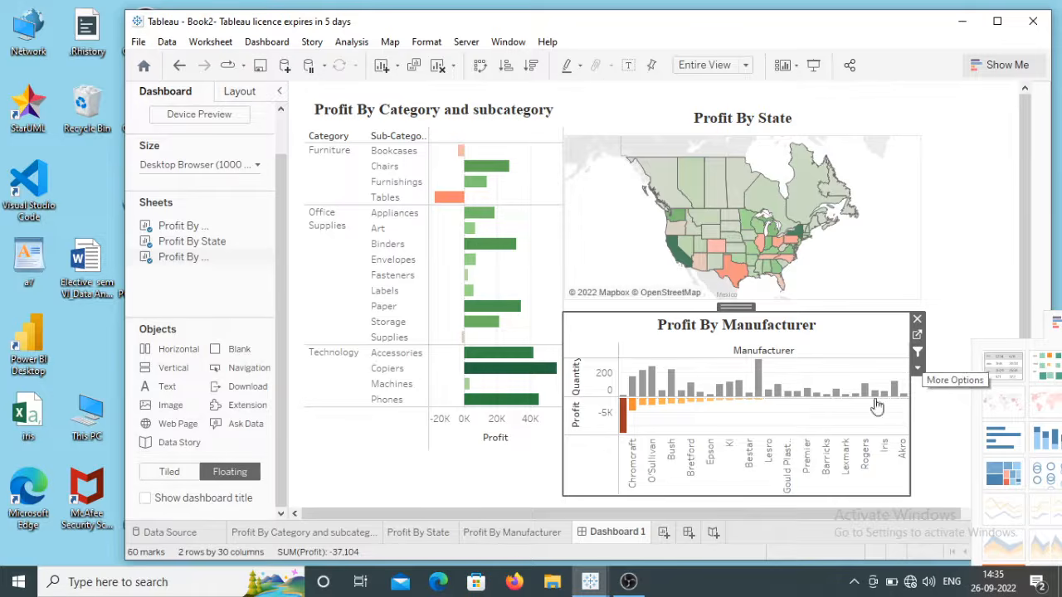
# Check how the first manufacturer's loss bar filters the category chart and map, and clear the selection
pyautogui.click(624, 423)
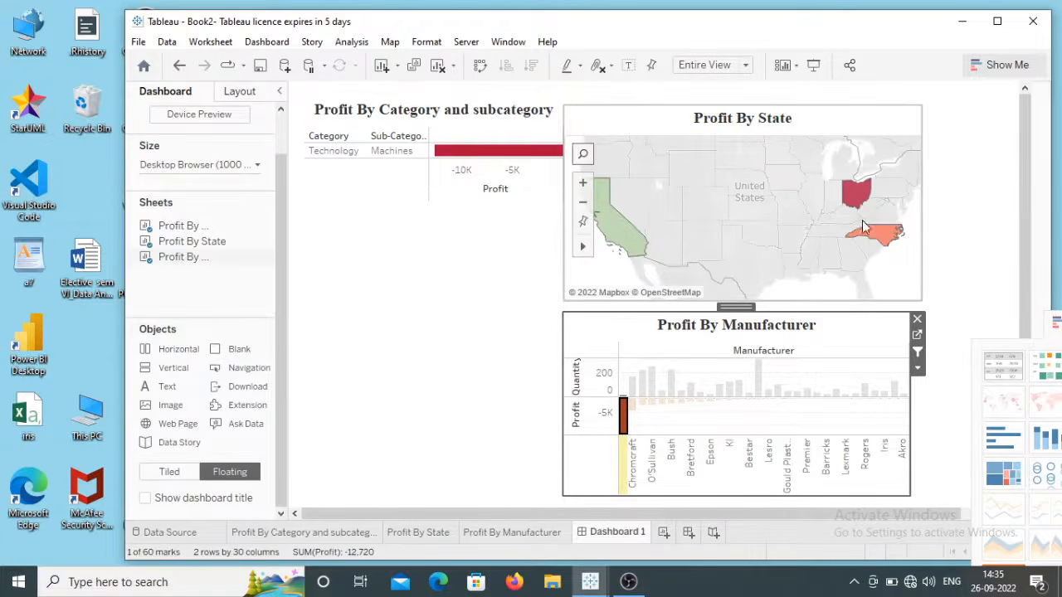
pyautogui.click(473, 156)
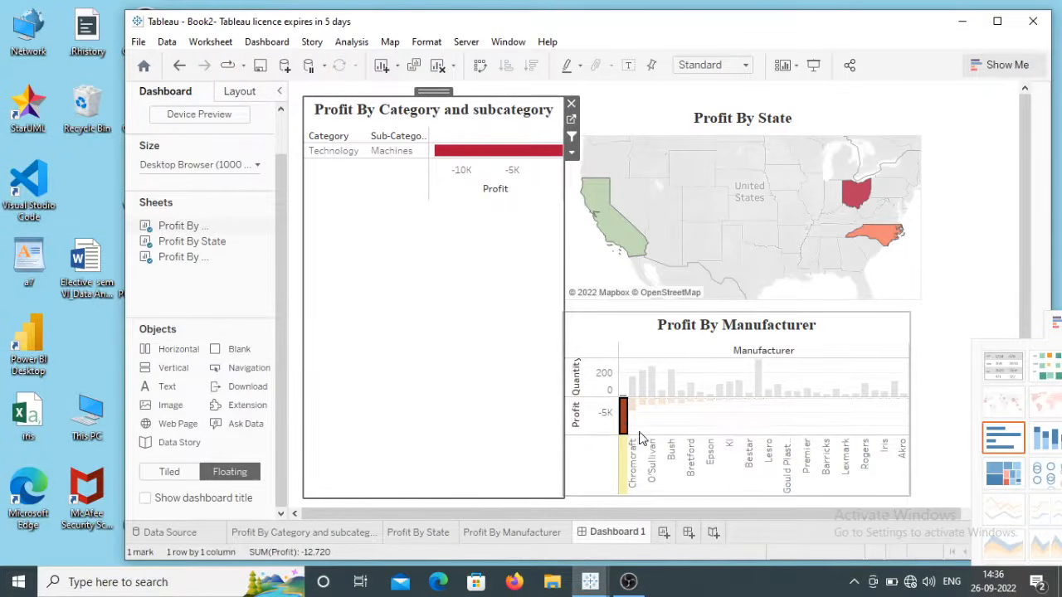
pyautogui.click(624, 419)
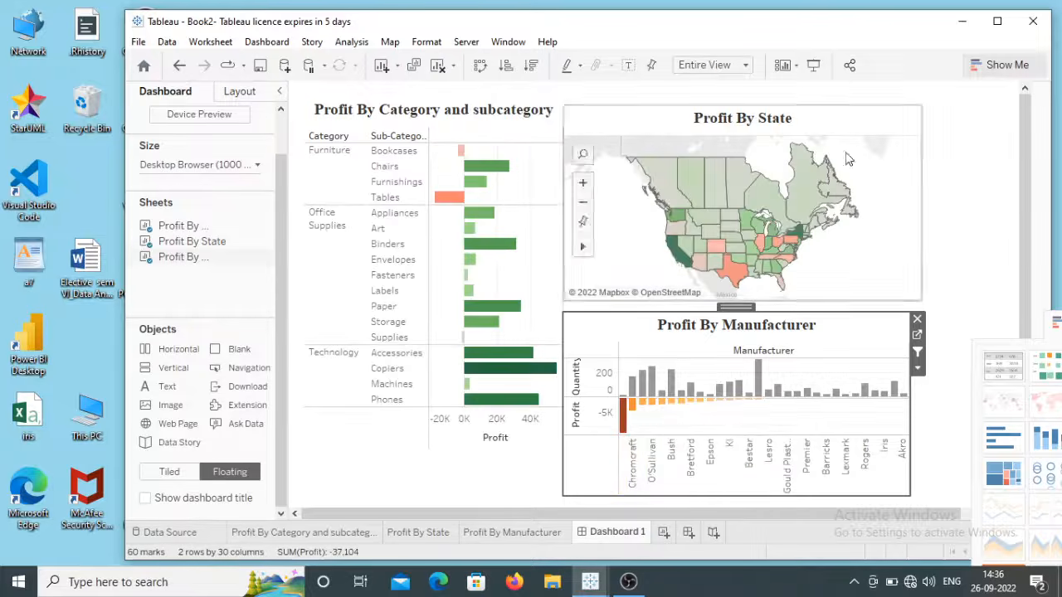
# Show the Category filter of the category chart and place it beside the lower right corner of the map
pyautogui.click(531, 121)
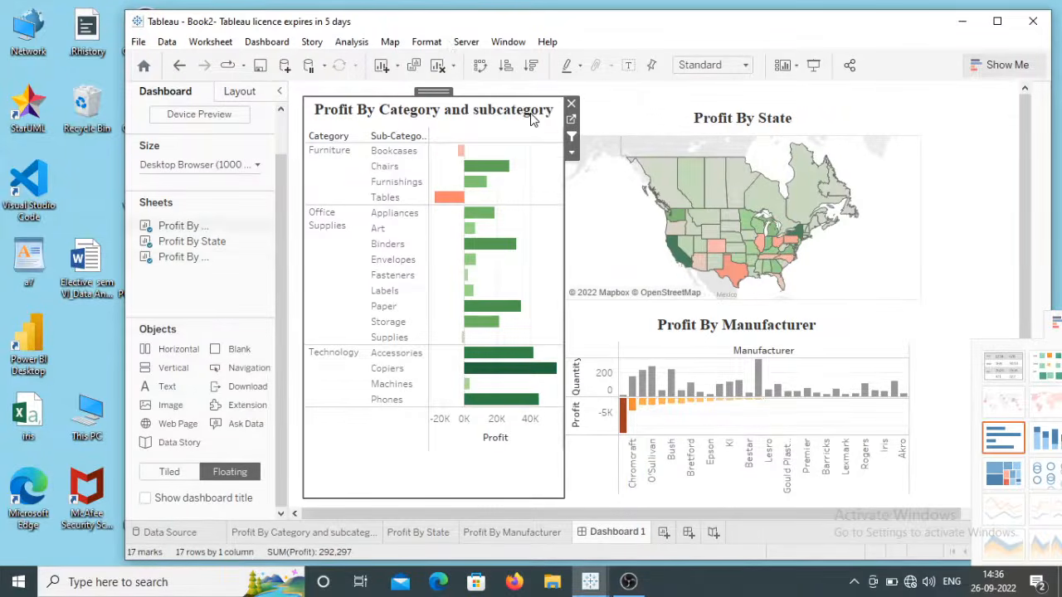
pyautogui.click(572, 152)
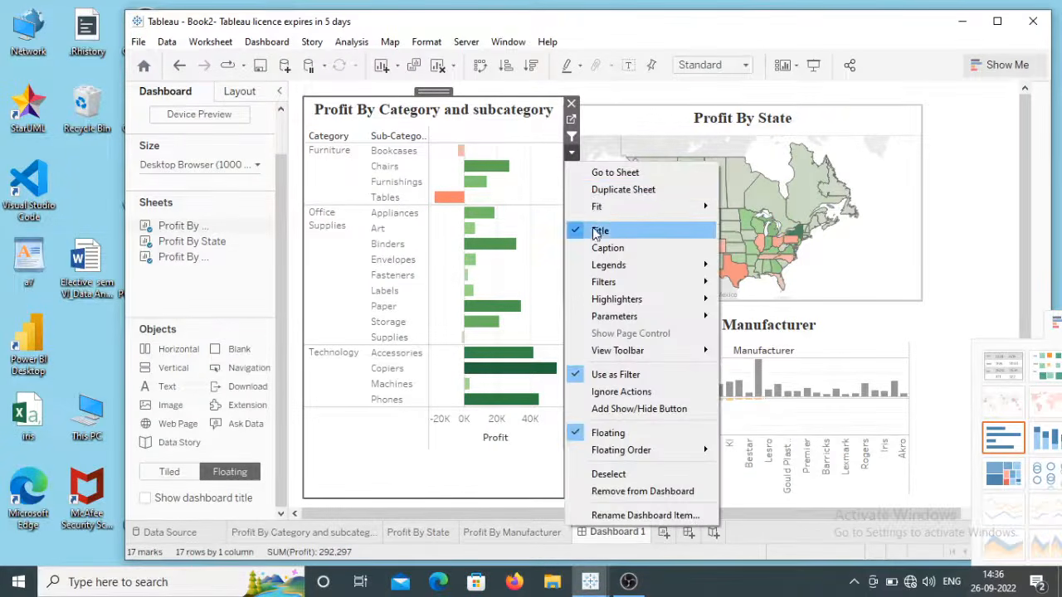
pyautogui.moveTo(587, 286)
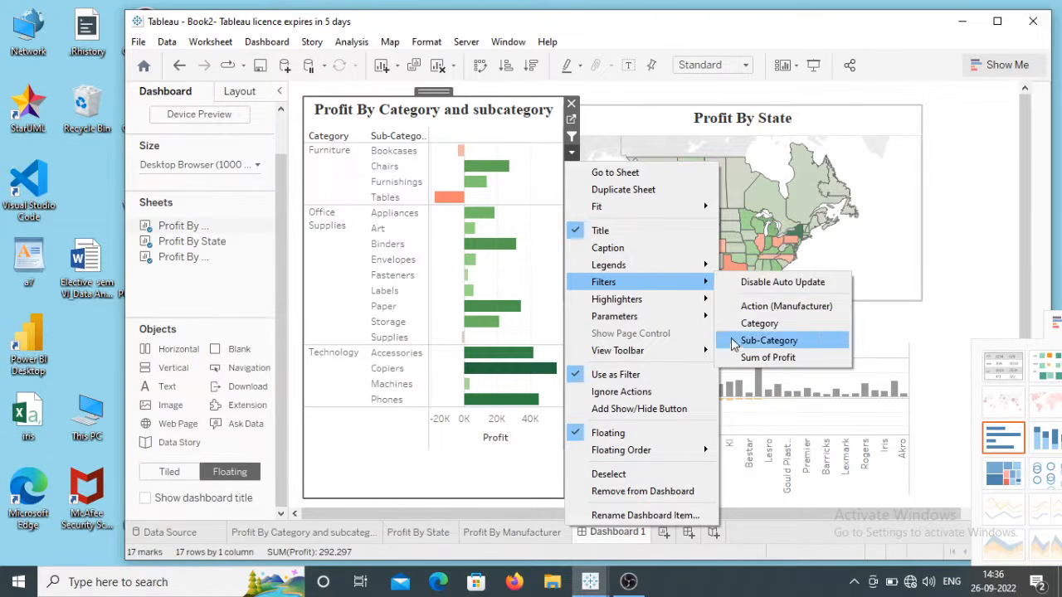
pyautogui.click(754, 324)
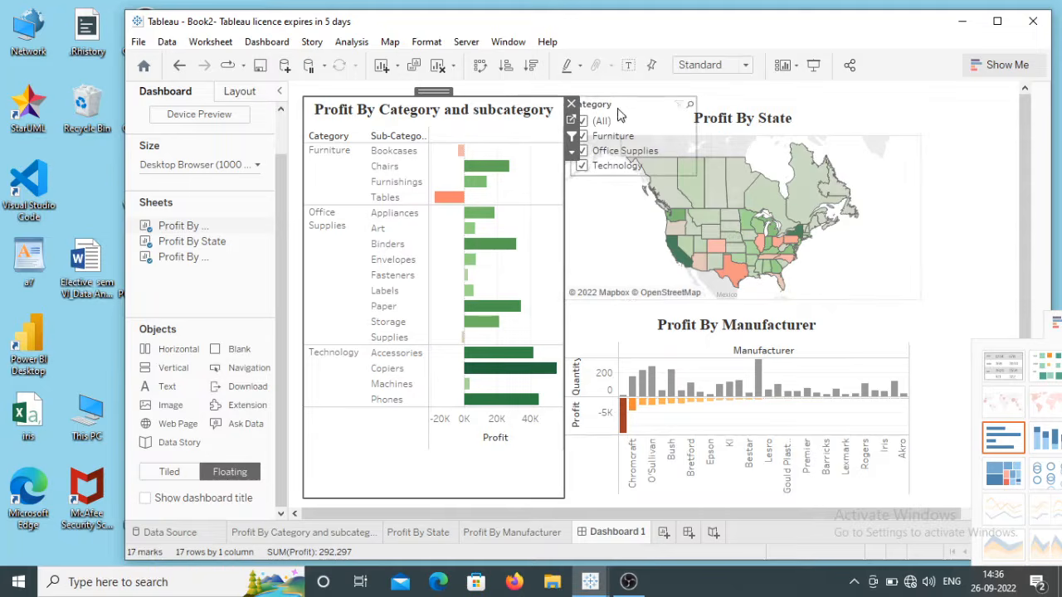
pyautogui.click(630, 101)
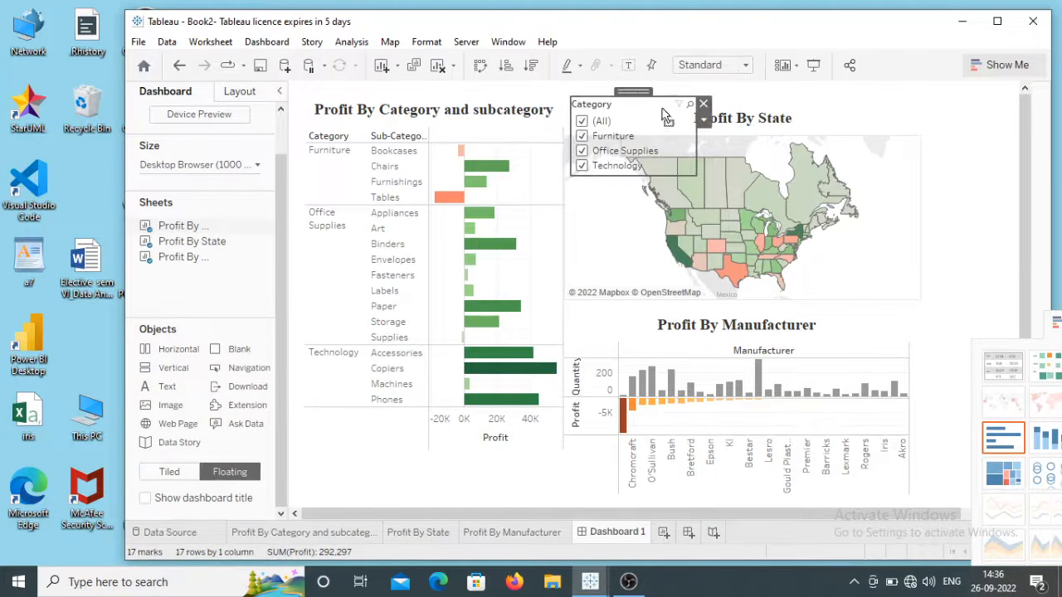
pyautogui.moveTo(666, 116); pyautogui.dragTo(959, 264)
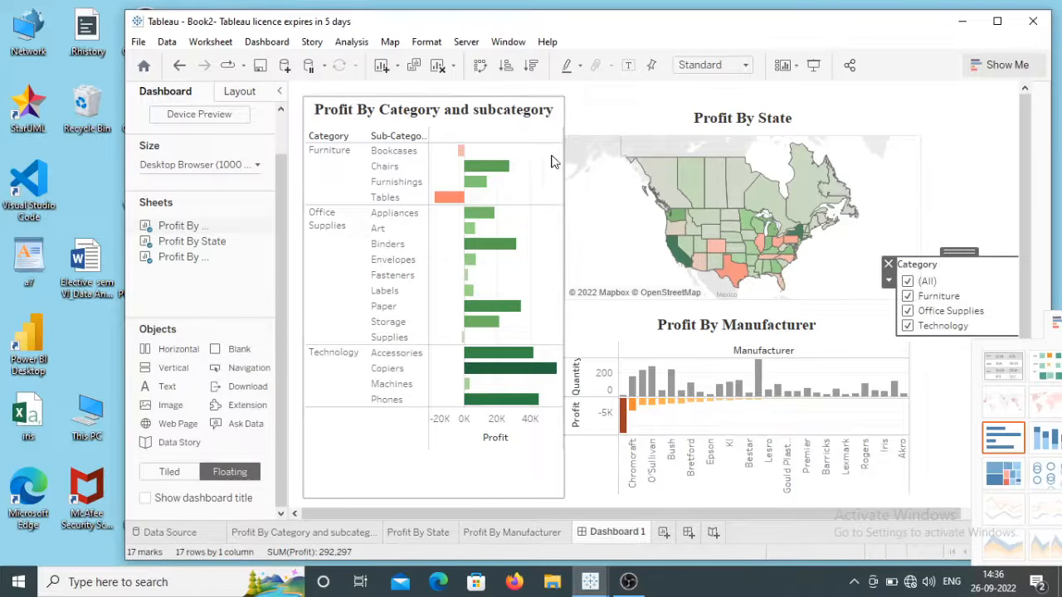
# Show the category chart's Sub-Category filter and place it beneath the Category filter
pyautogui.click(535, 113)
pyautogui.click(571, 153)
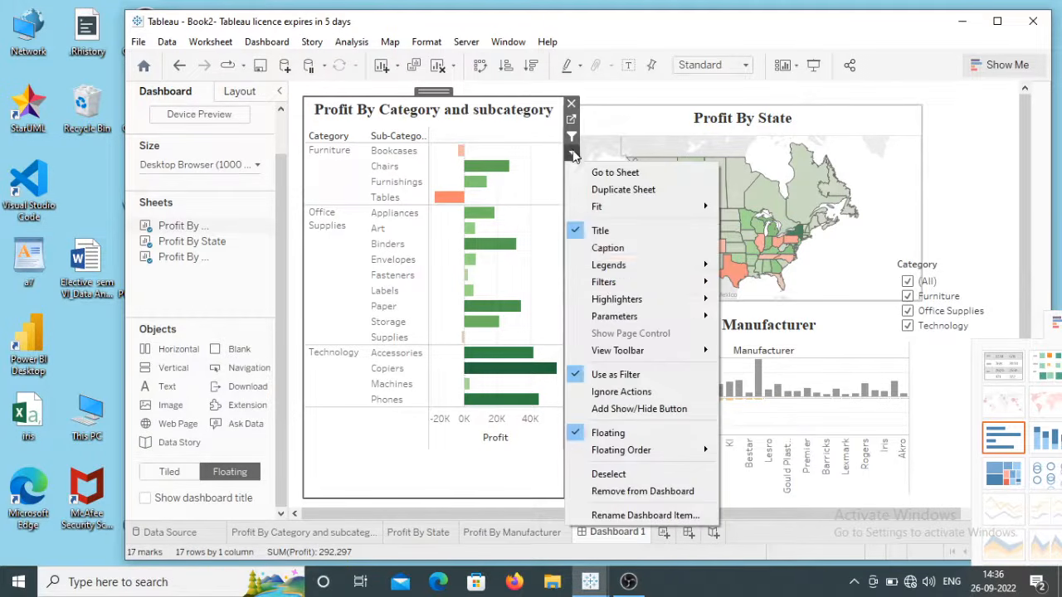
pyautogui.moveTo(614, 283)
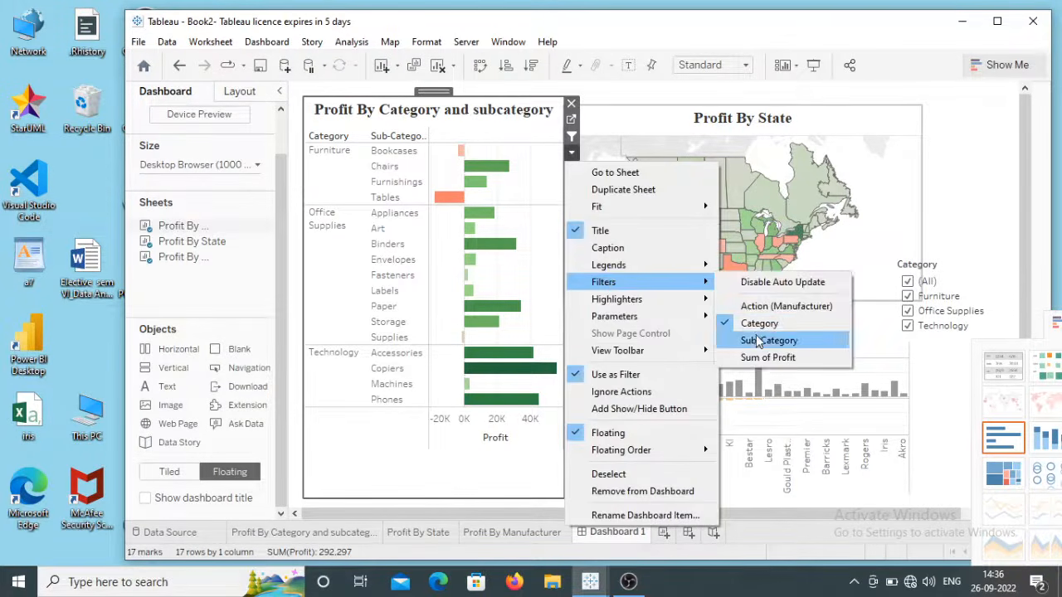
pyautogui.click(751, 346)
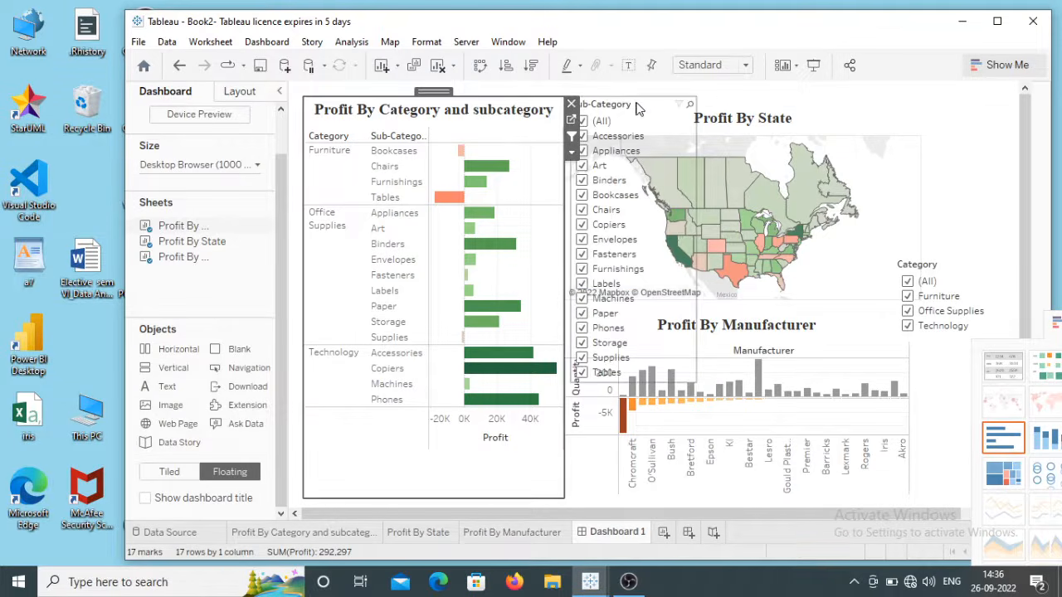
pyautogui.click(639, 107)
pyautogui.moveTo(632, 90); pyautogui.dragTo(966, 332)
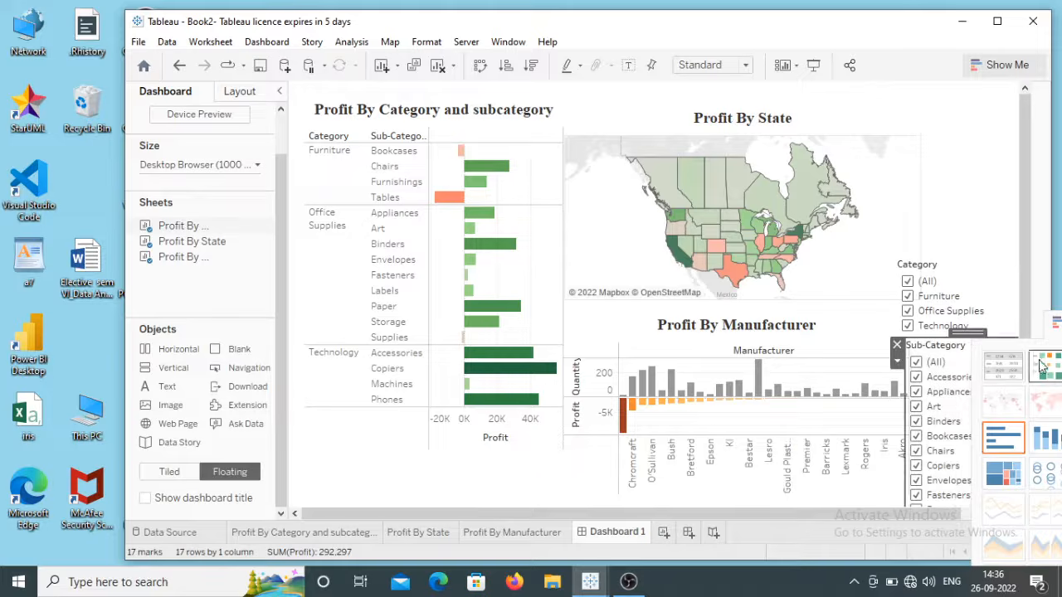
# Move Show Me off the filters and shift the Sub-Category and Category filters right so they stack clear of the charts
pyautogui.moveTo(1054, 327); pyautogui.dragTo(919, 553)
pyautogui.moveTo(919, 516); pyautogui.dragTo(981, 517)
pyautogui.moveTo(925, 335)
pyautogui.mouseDown()
pyautogui.moveTo(940, 349)
pyautogui.moveTo(917, 333)
pyautogui.moveTo(944, 338)
pyautogui.mouseUp()
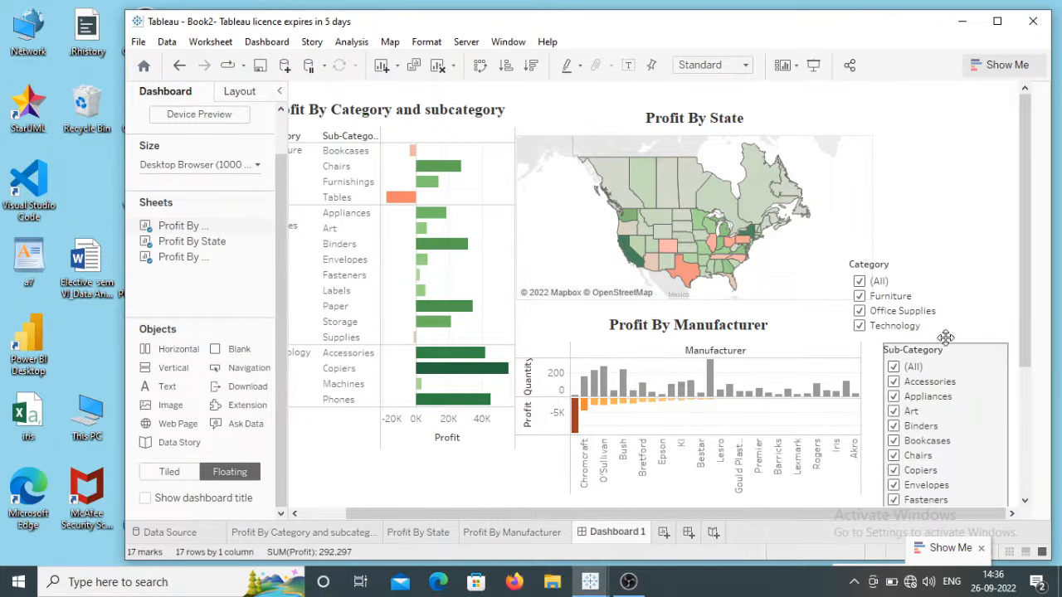
pyautogui.moveTo(913, 258); pyautogui.dragTo(943, 256)
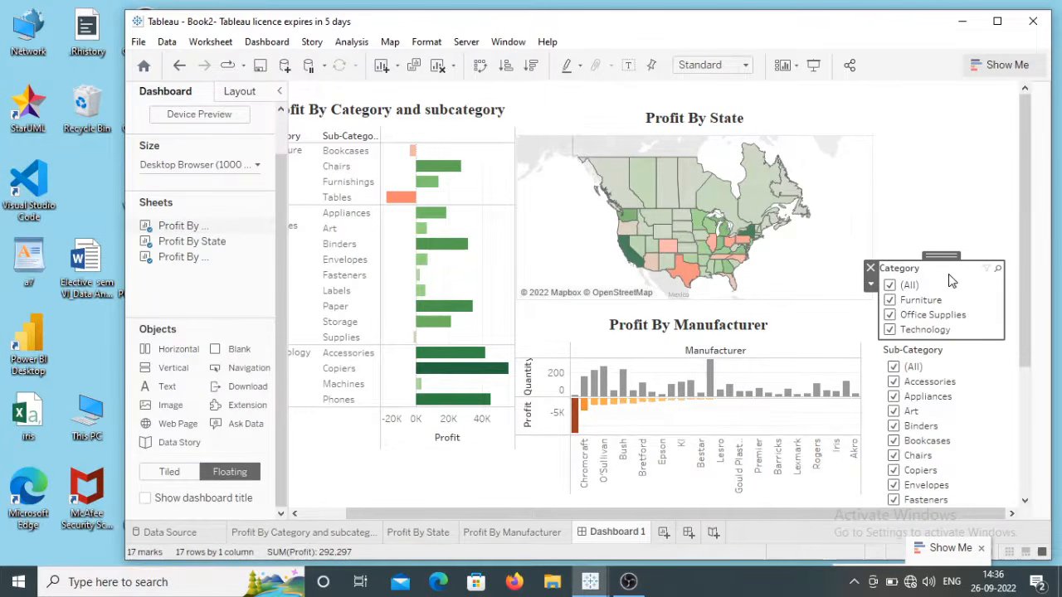
# Try the Category filter as a single-value dropdown and look through its choices
pyautogui.click(871, 286)
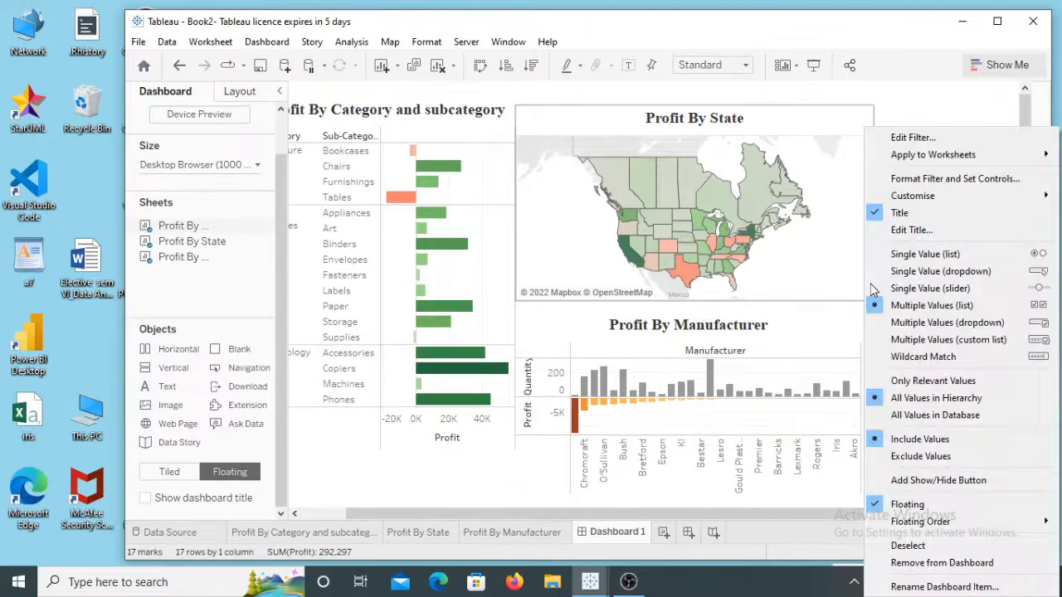
pyautogui.click(917, 273)
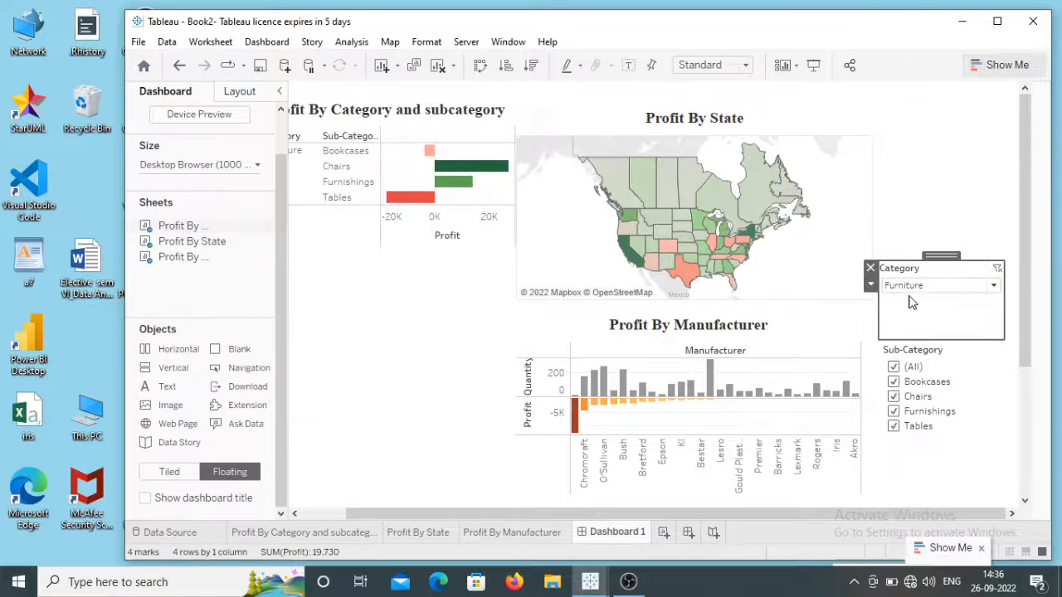
pyautogui.click(936, 289)
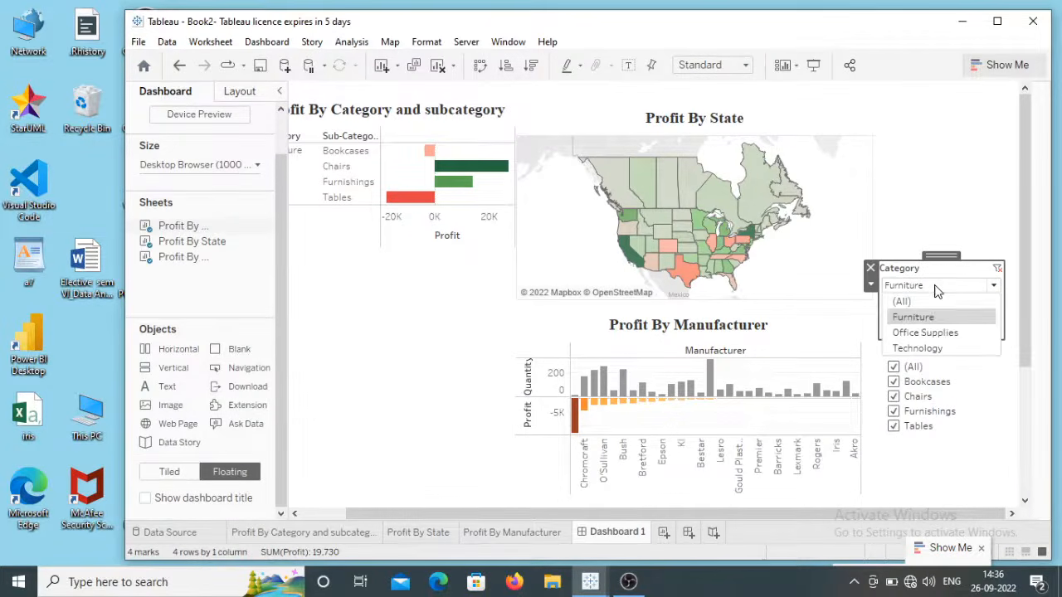
pyautogui.click(943, 290)
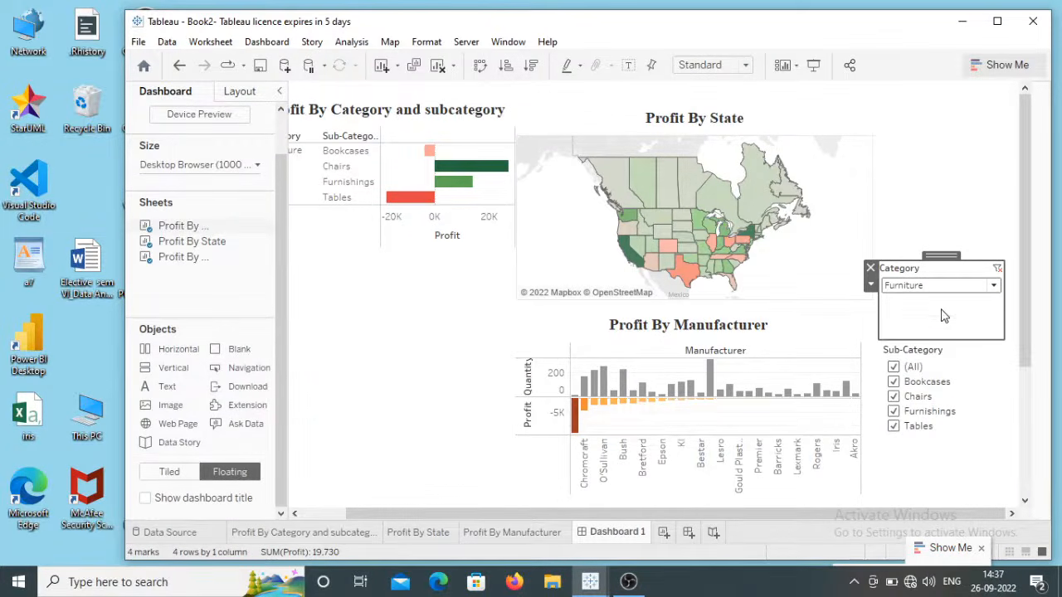
# Display the Category filter as a Single Value (list)
pyautogui.click(871, 287)
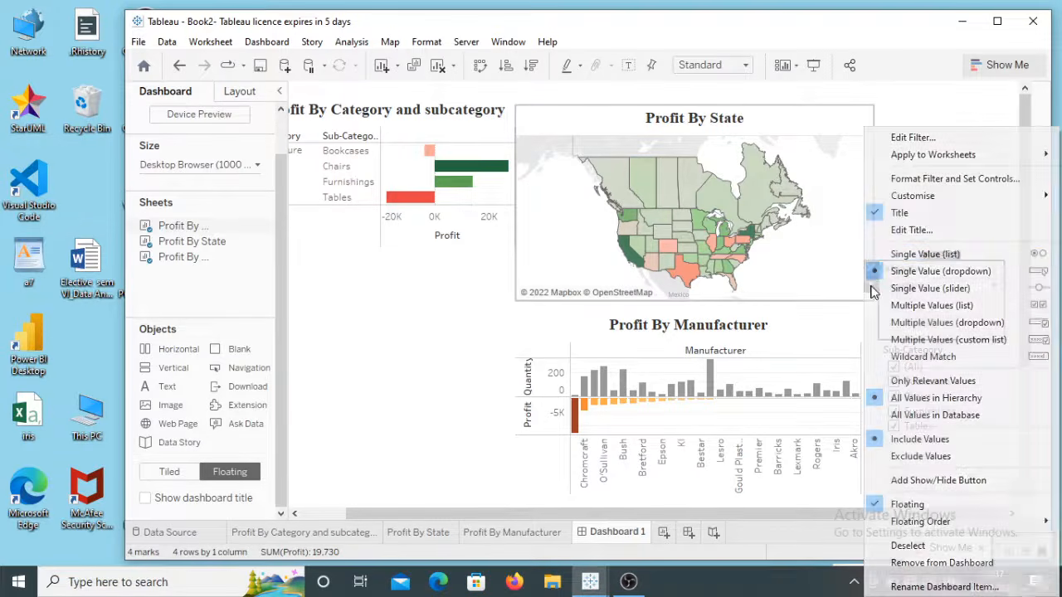
pyautogui.click(927, 254)
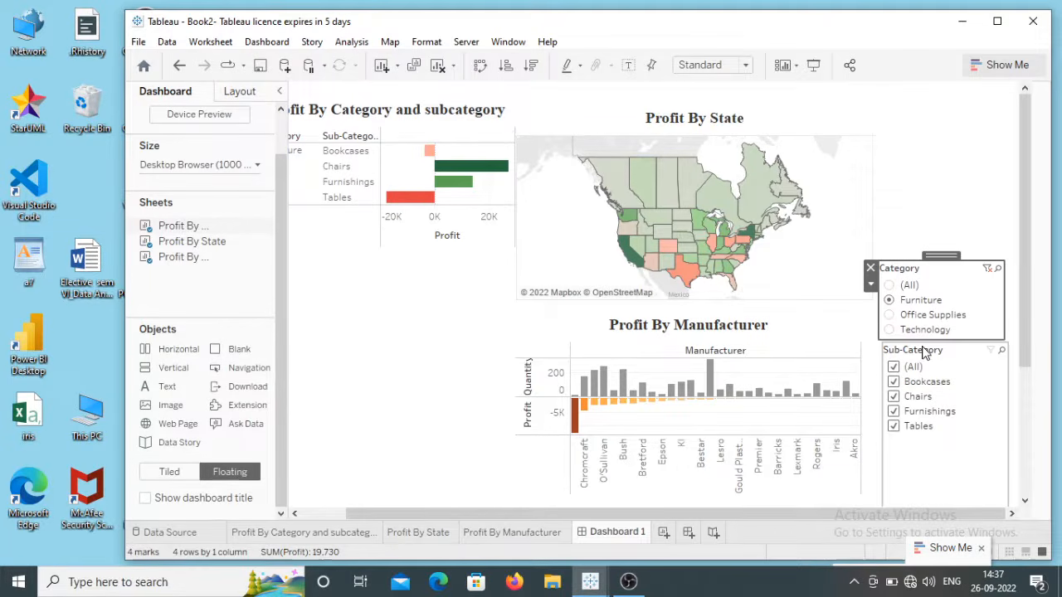
# Display the Sub-Category filter as a Single Value (dropdown) and set it to (All)
pyautogui.click(871, 366)
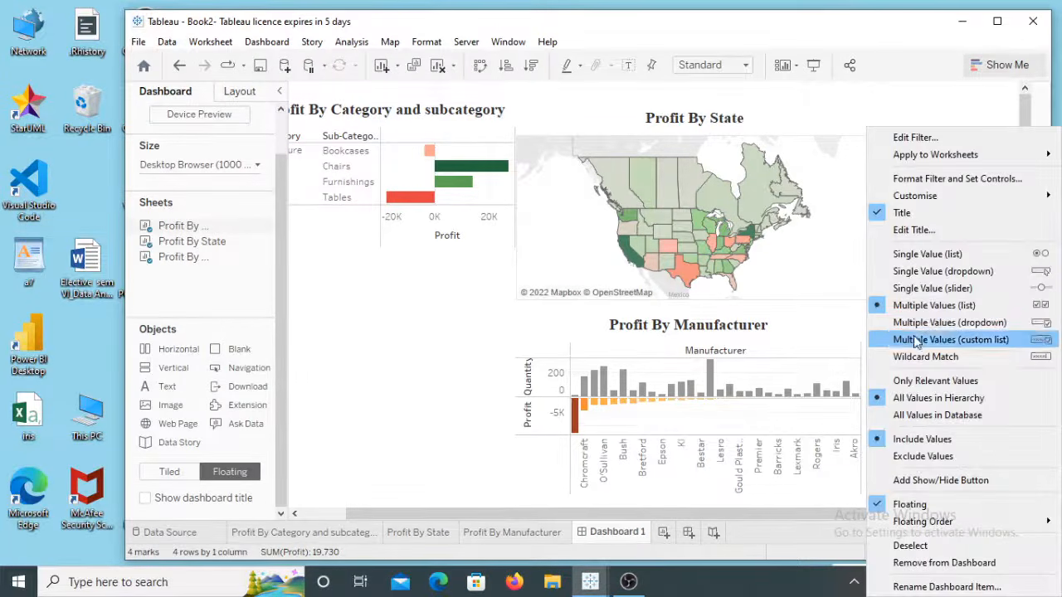
pyautogui.click(938, 271)
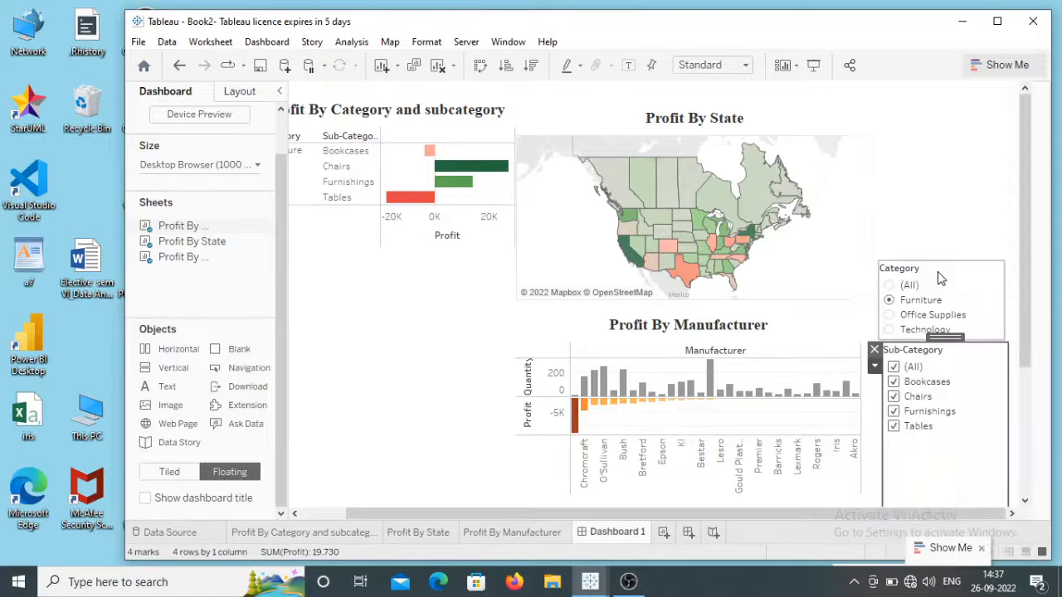
pyautogui.click(960, 370)
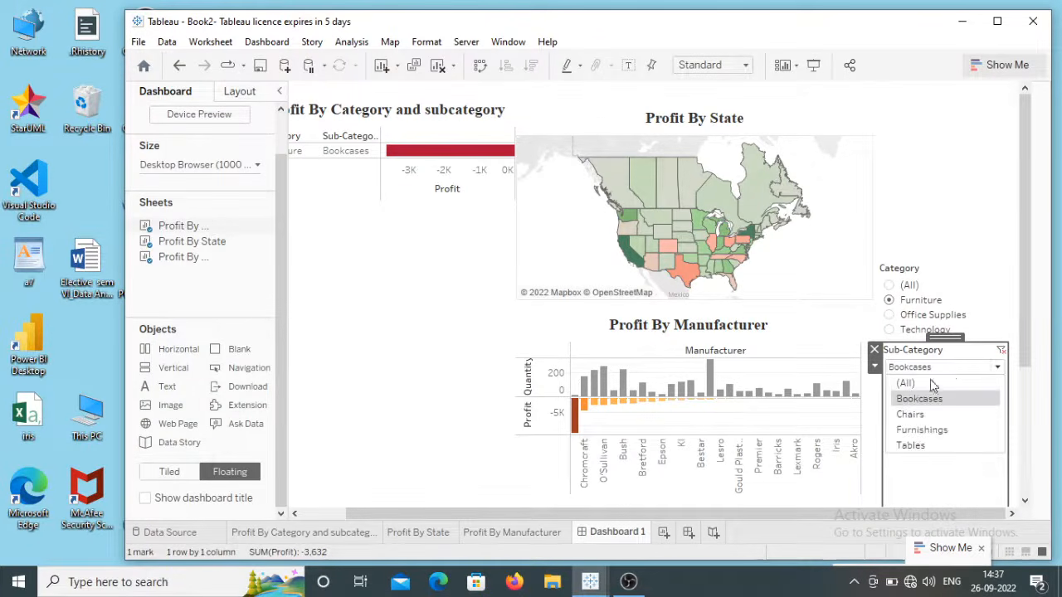
pyautogui.click(916, 382)
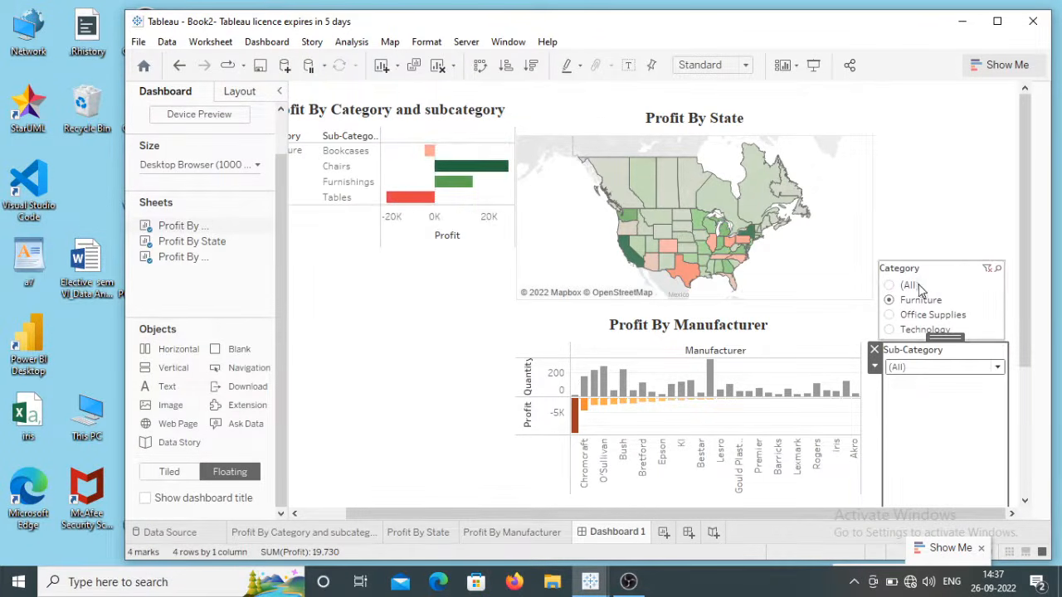
# Set the Category filter to (All) and deselect it
pyautogui.click(918, 288)
pyautogui.click(892, 287)
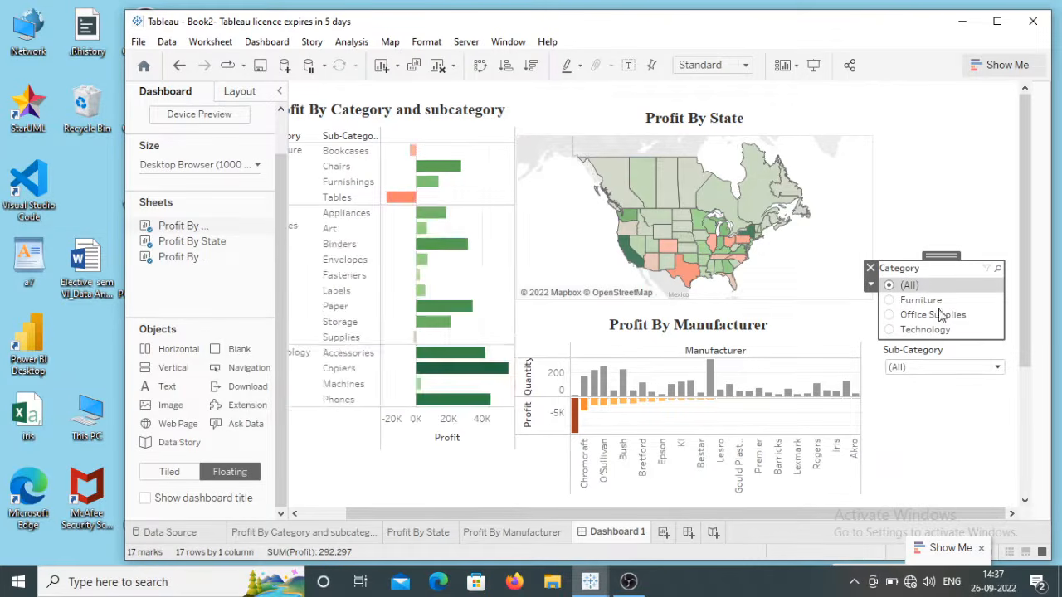
pyautogui.click(959, 224)
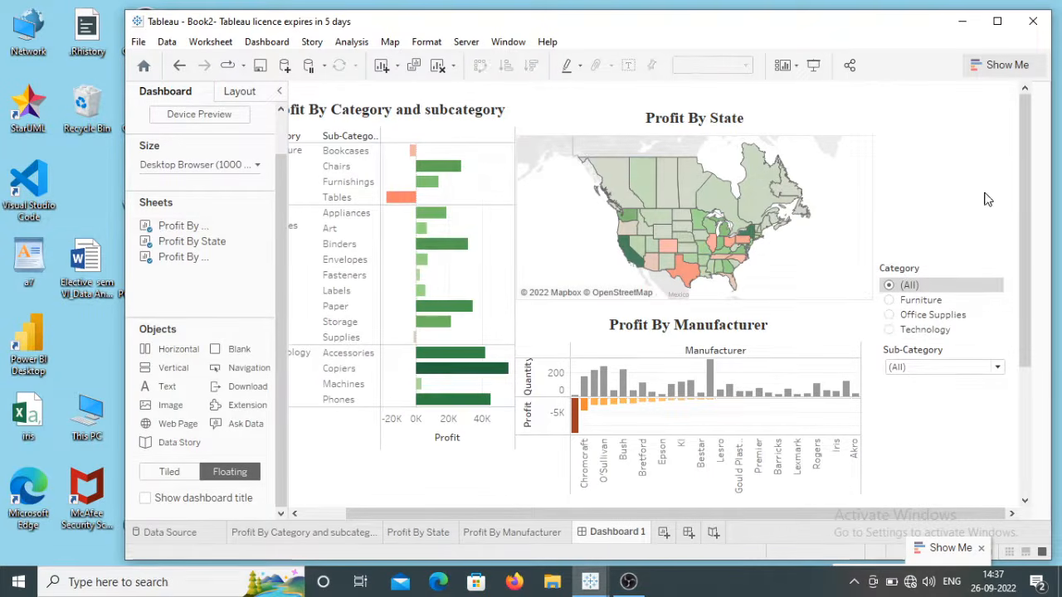
# Add a Region filter that uses all values to the Profit By State worksheet
pyautogui.click(827, 176)
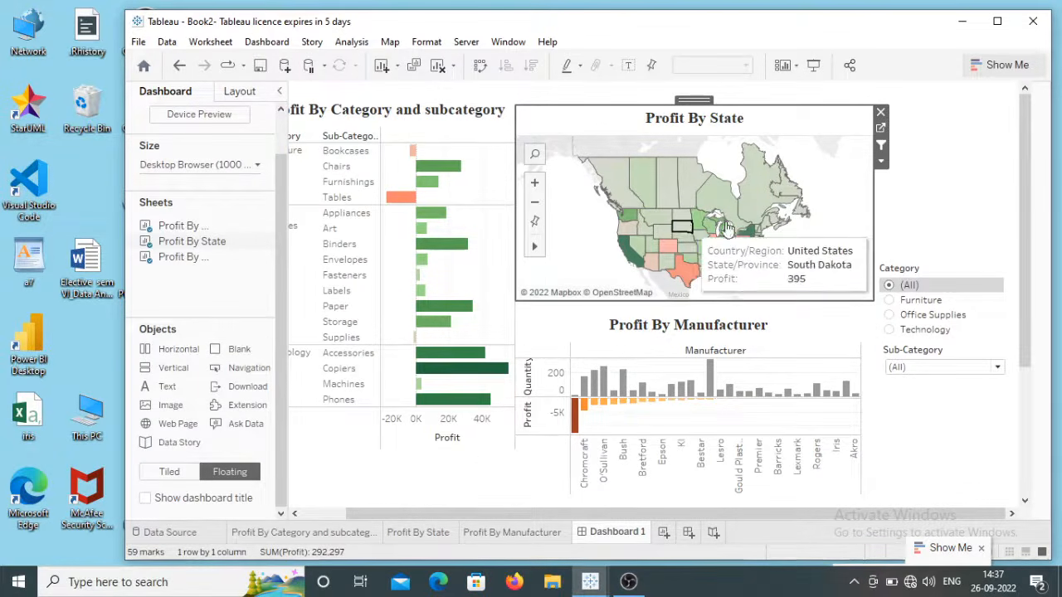
pyautogui.click(420, 532)
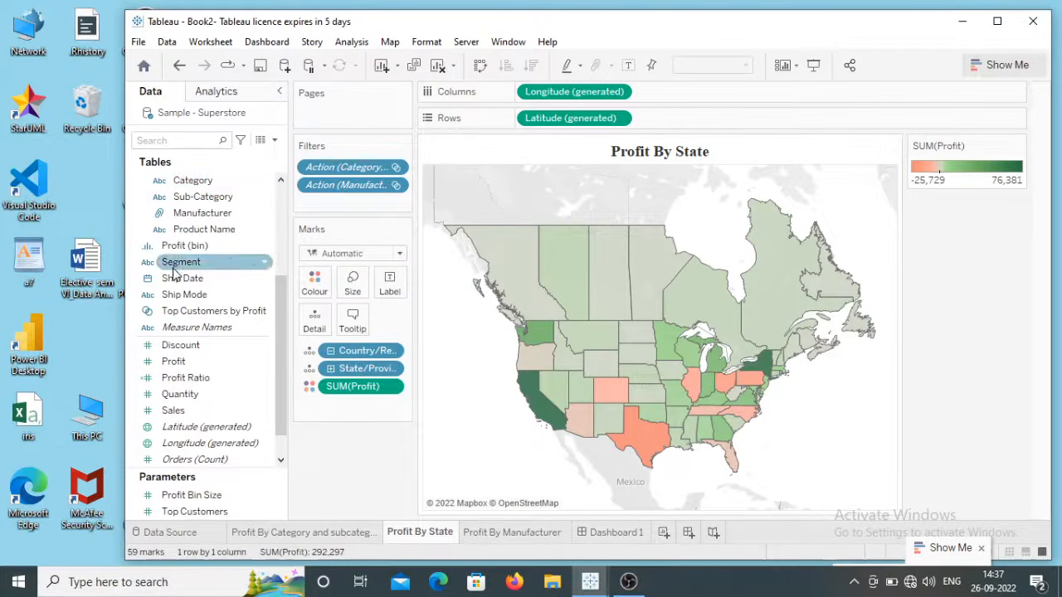
pyautogui.moveTo(280, 322); pyautogui.dragTo(292, 228)
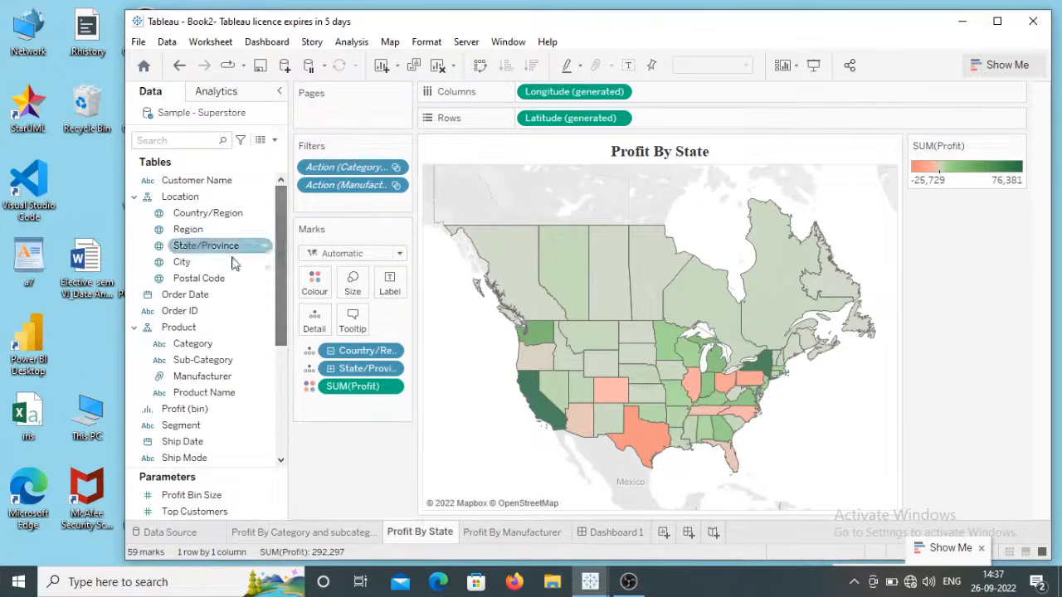
pyautogui.click(188, 235)
pyautogui.moveTo(188, 235); pyautogui.dragTo(318, 204)
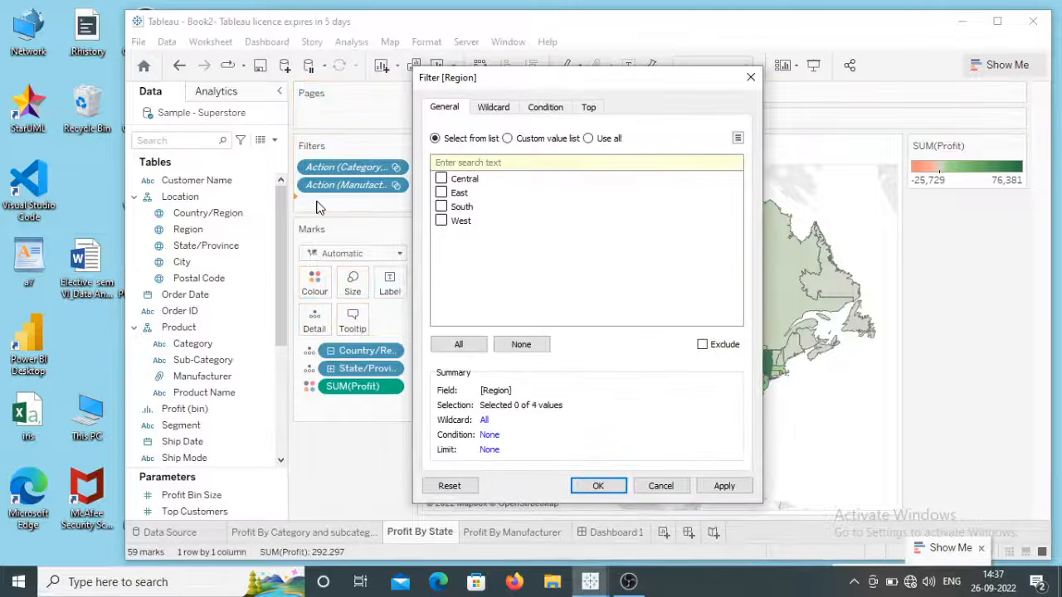
pyautogui.click(589, 139)
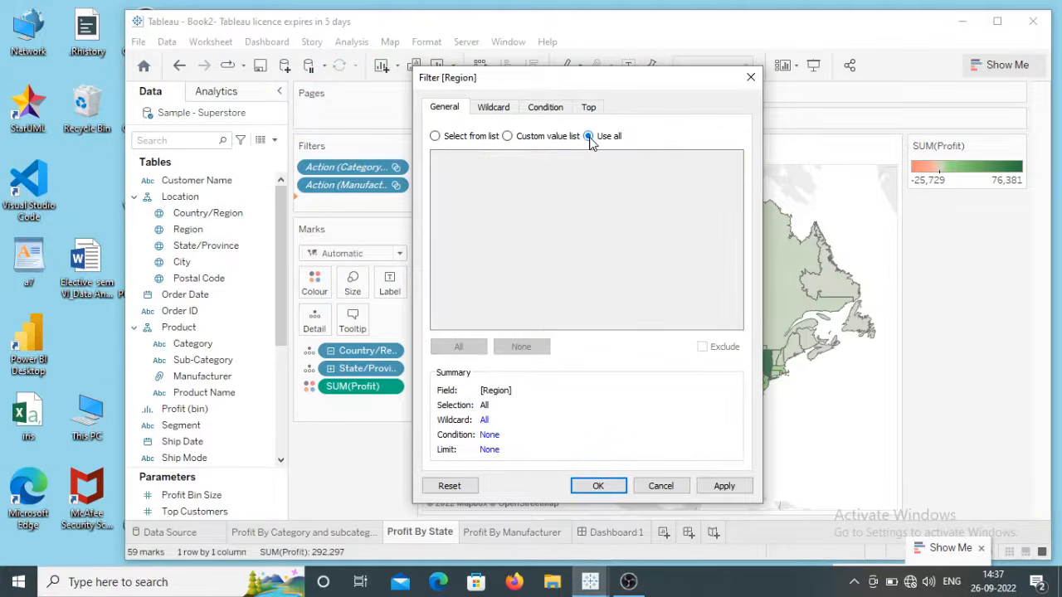
pyautogui.click(716, 488)
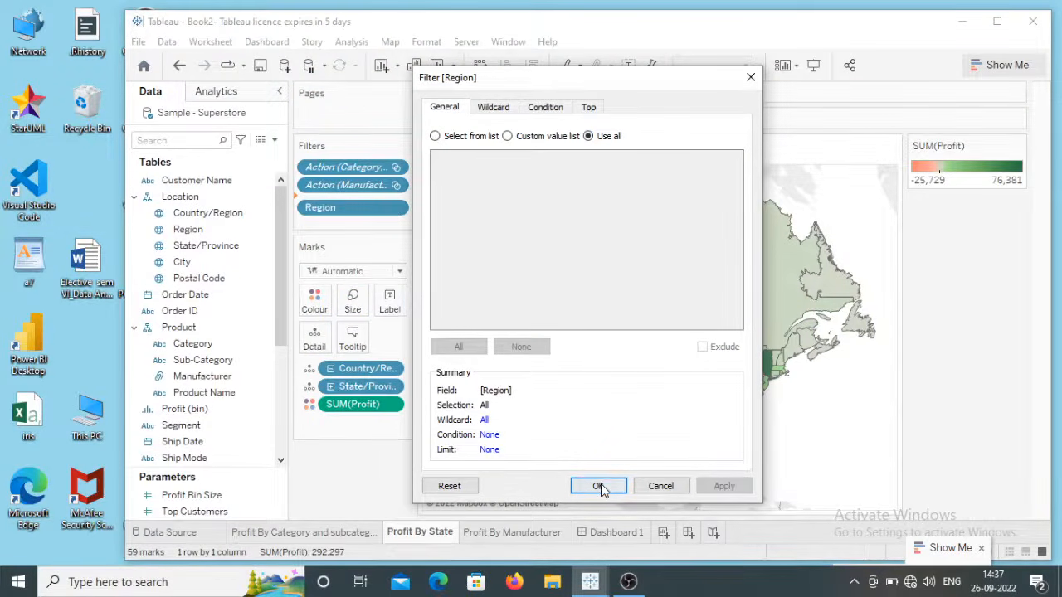
pyautogui.click(598, 487)
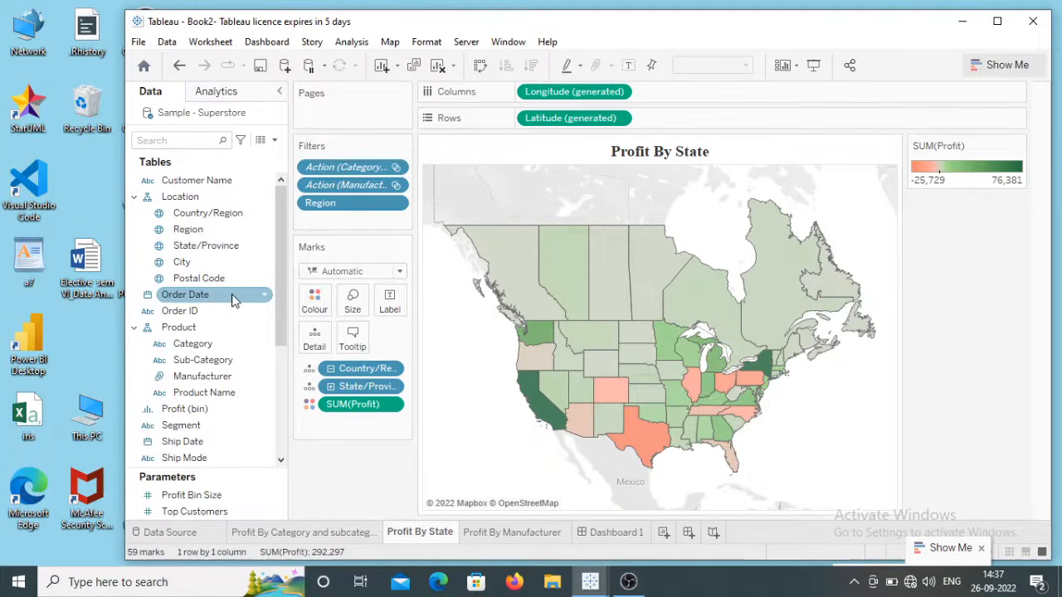
# Add an Order Date filter by Years to the Profit By State worksheet, using all values
pyautogui.moveTo(233, 295); pyautogui.dragTo(365, 217)
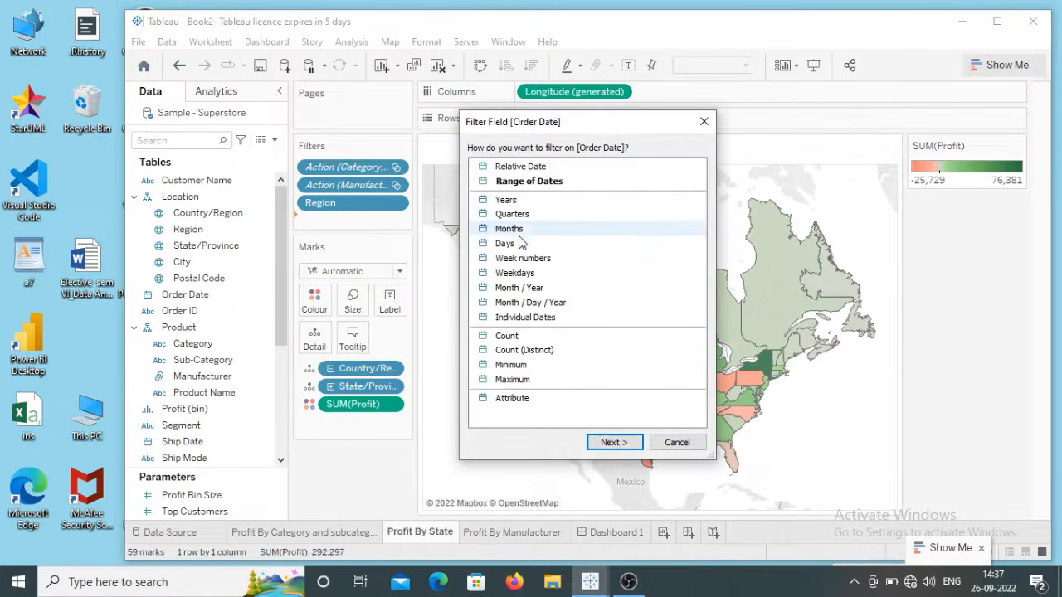
pyautogui.click(507, 201)
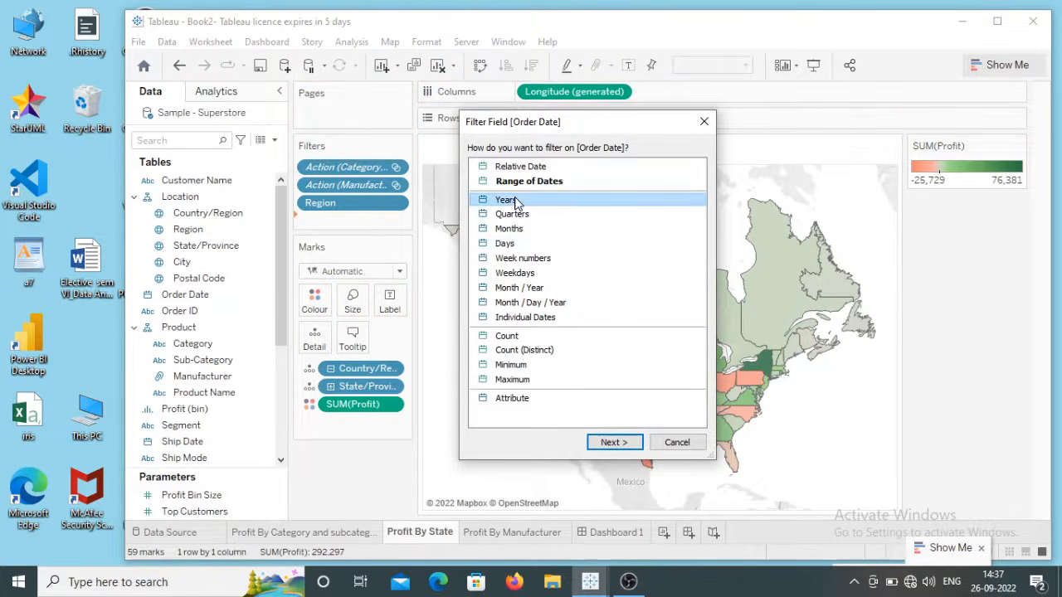
pyautogui.click(629, 442)
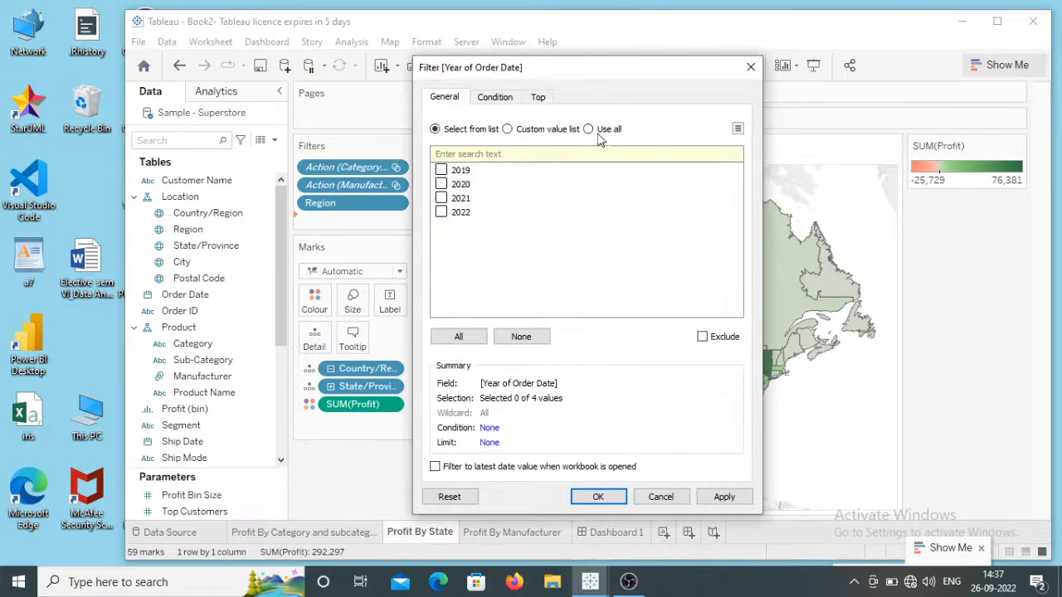
pyautogui.click(588, 130)
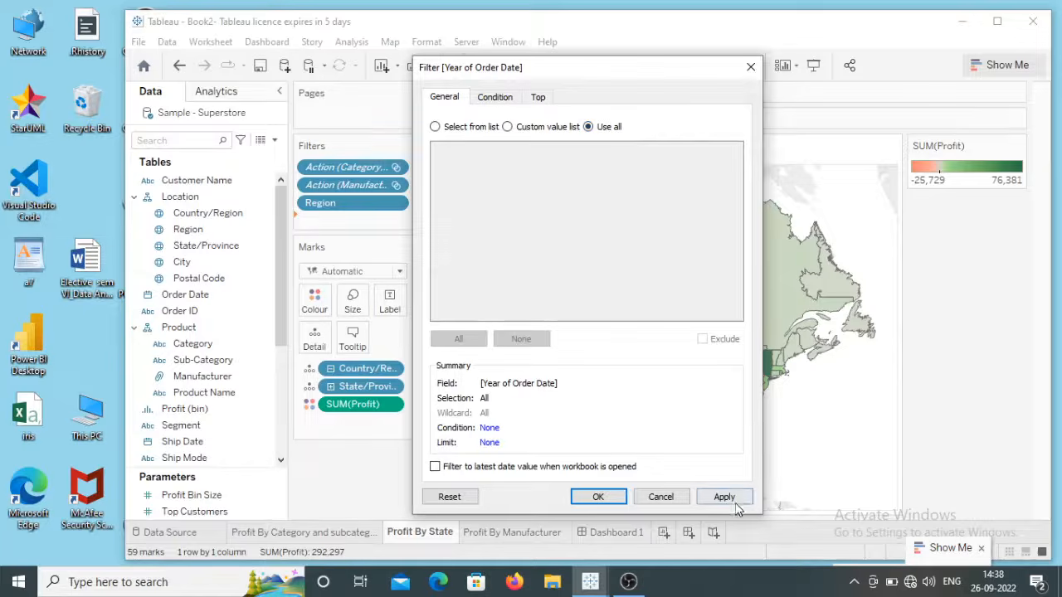
pyautogui.click(610, 498)
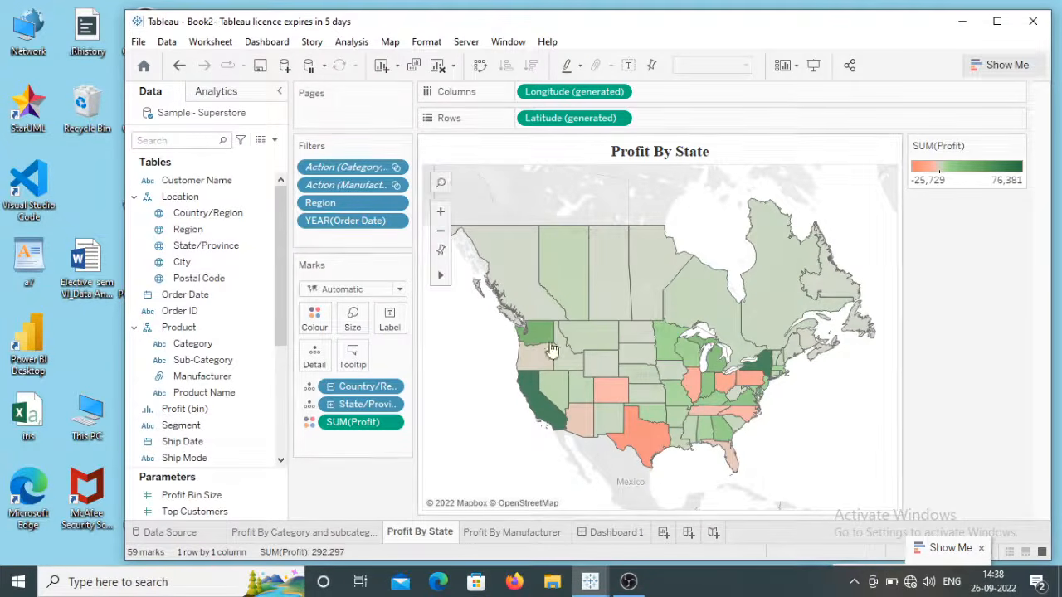
# Show the state map's Region filter on Dashboard 1 and place it directly above the Category filter
pyautogui.click(615, 533)
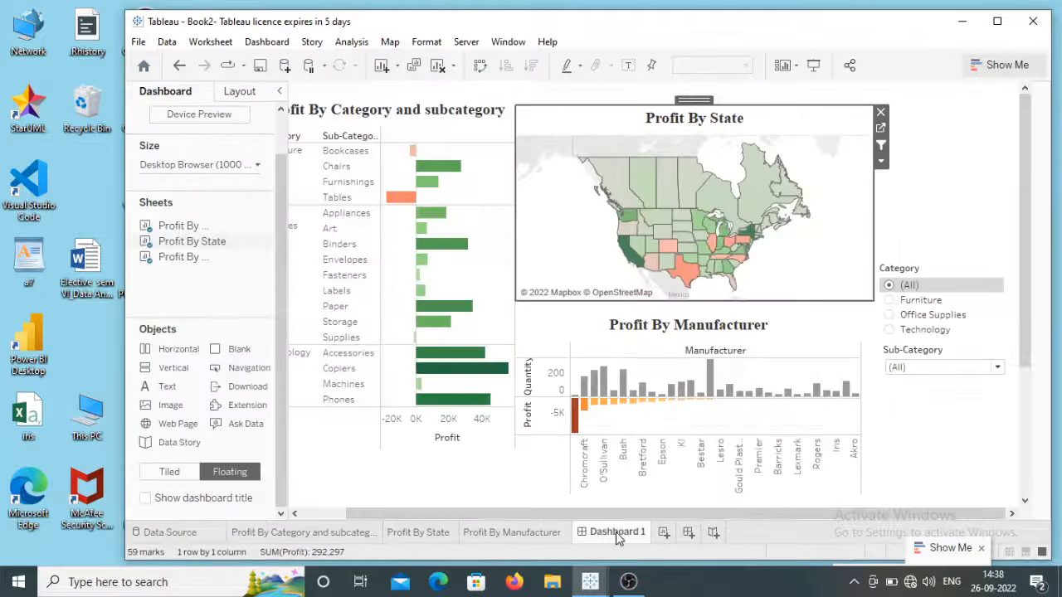
pyautogui.click(881, 162)
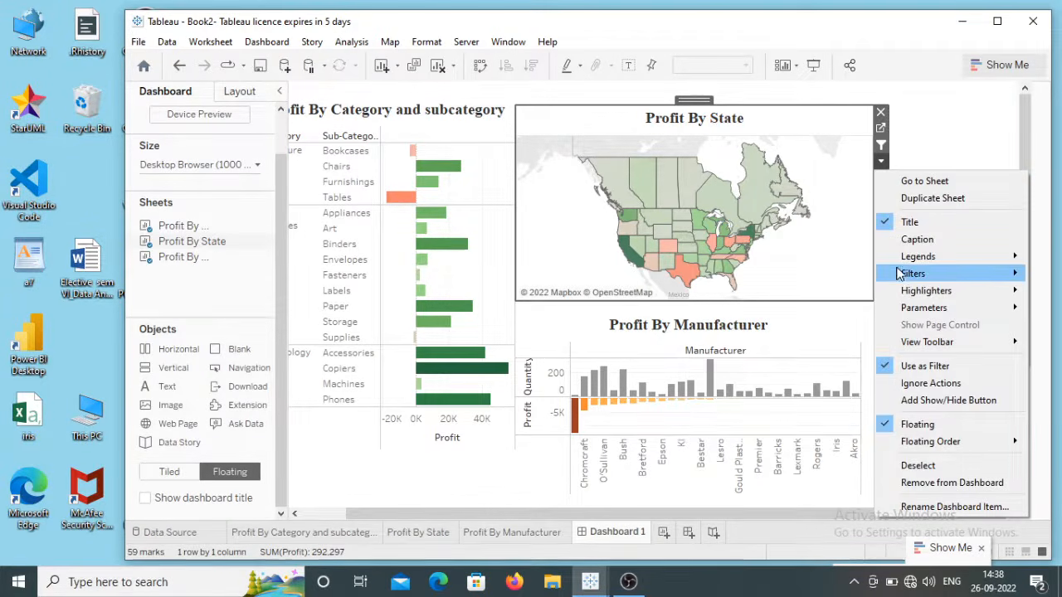
pyautogui.moveTo(900, 273)
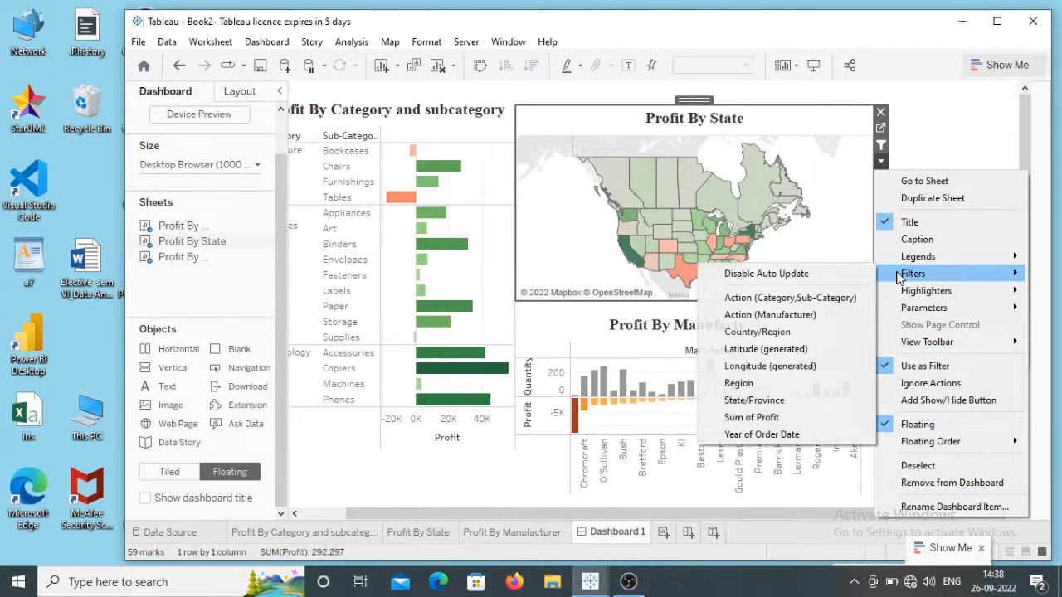
pyautogui.click(769, 383)
pyautogui.moveTo(466, 121); pyautogui.dragTo(939, 166)
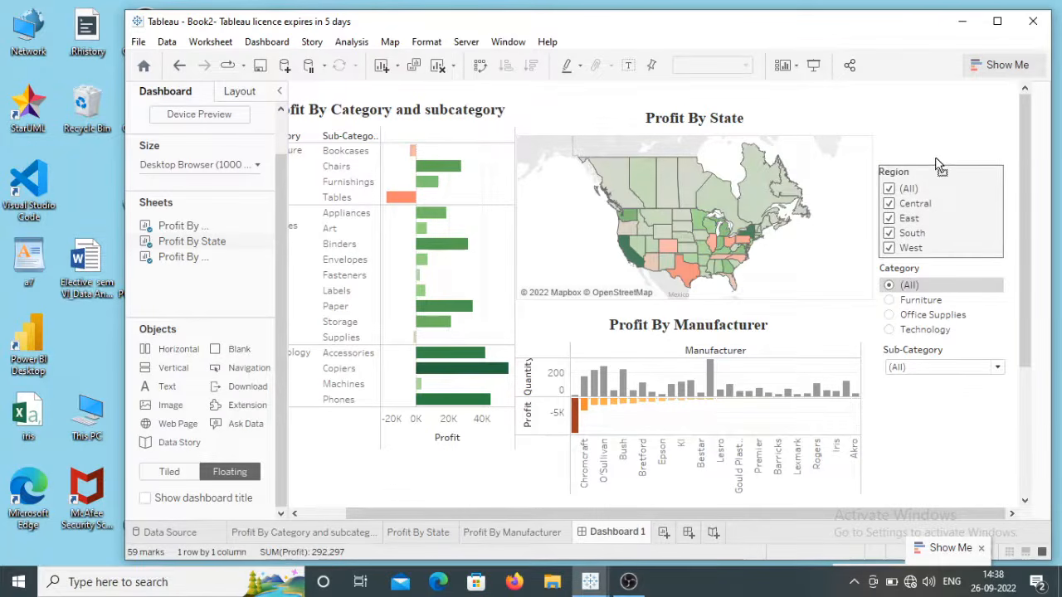
# Show the state map's Year of Order Date filter and place it above the Region filter
pyautogui.click(816, 171)
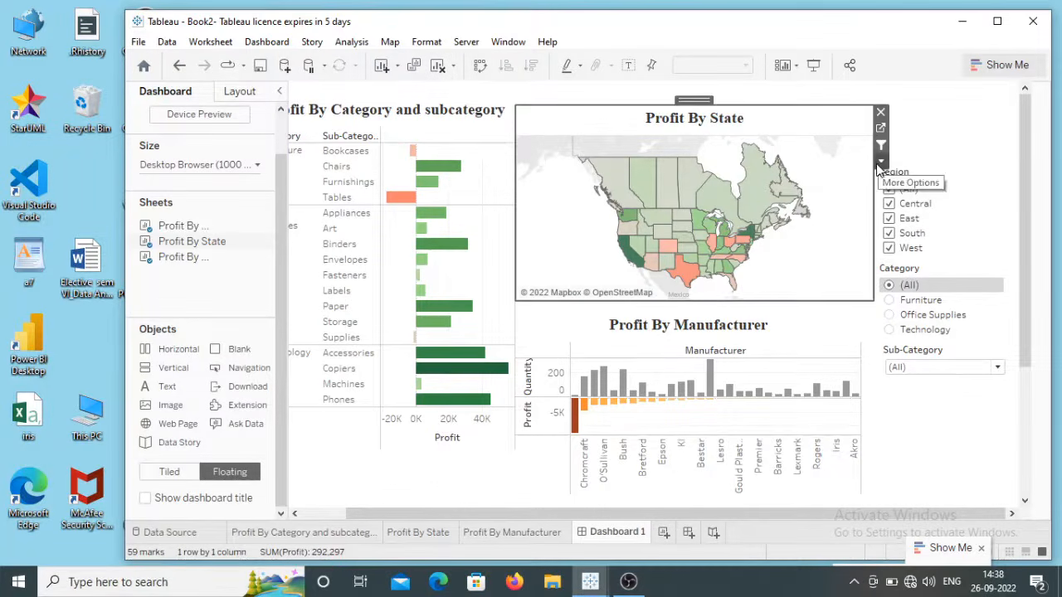
pyautogui.click(881, 162)
pyautogui.moveTo(888, 272)
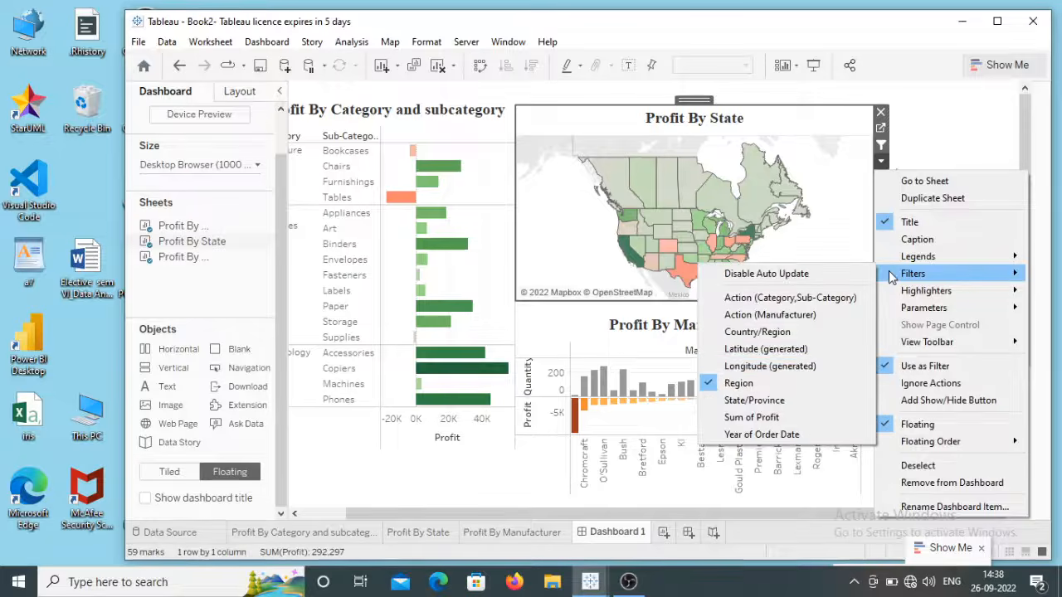
pyautogui.click(795, 435)
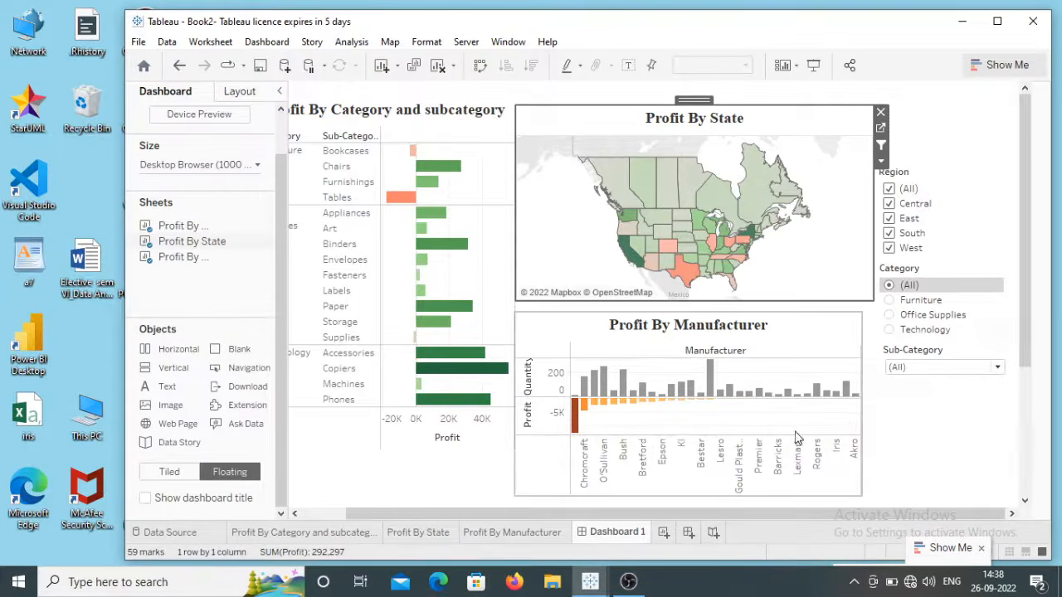
pyautogui.moveTo(442, 131); pyautogui.dragTo(928, 87)
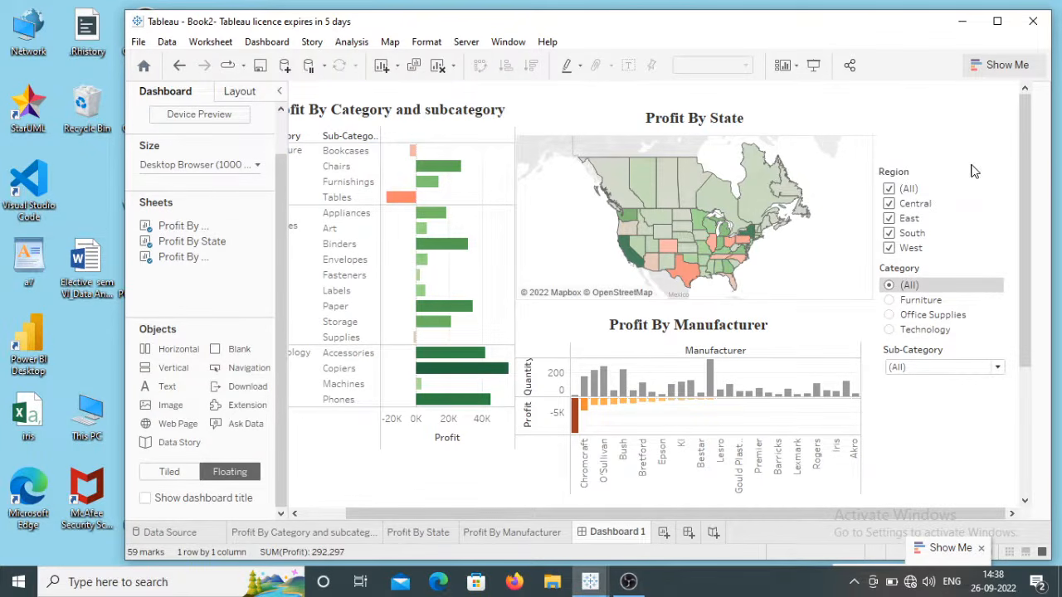
pyautogui.hotkey('ctrl', 'z')
pyautogui.moveTo(445, 110); pyautogui.dragTo(952, 93)
# Shift the Region, Sub-Category and Category filters down so that the four filters stack without overlapping
pyautogui.click(941, 166)
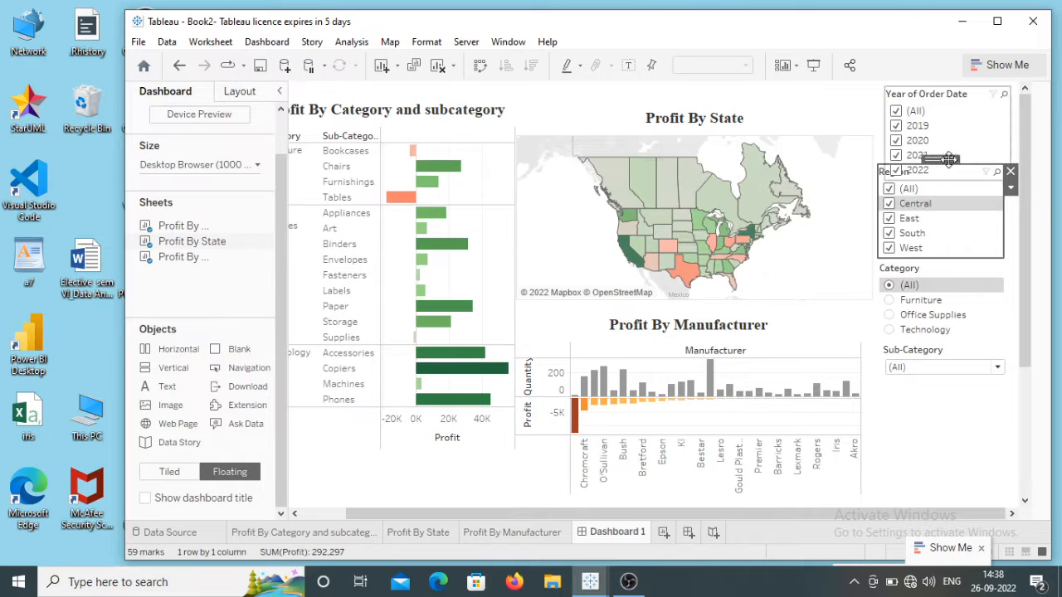
pyautogui.moveTo(947, 169); pyautogui.dragTo(948, 175)
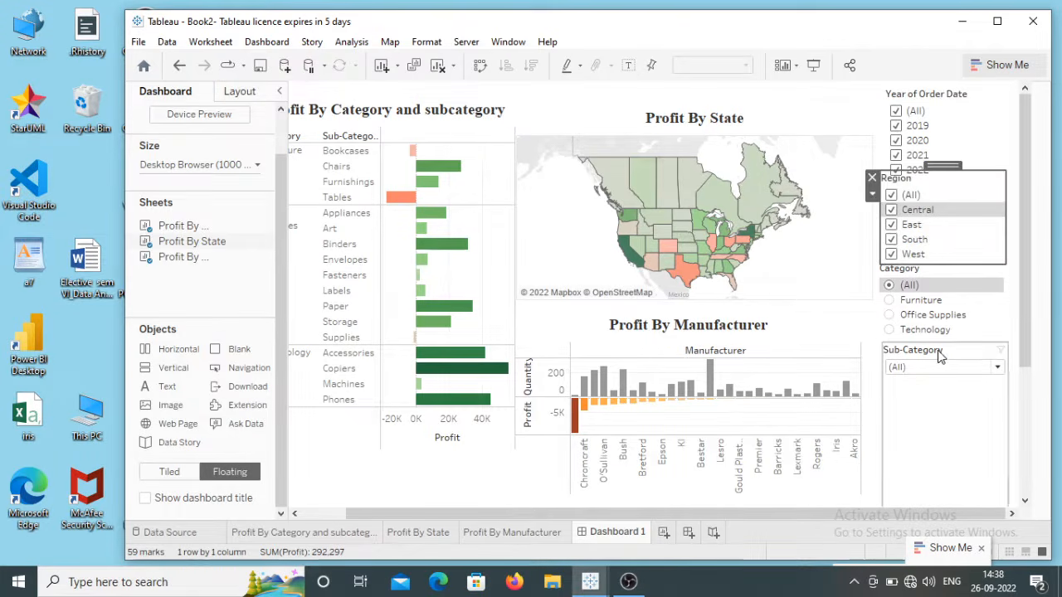
pyautogui.click(953, 353)
pyautogui.moveTo(952, 350); pyautogui.dragTo(951, 360)
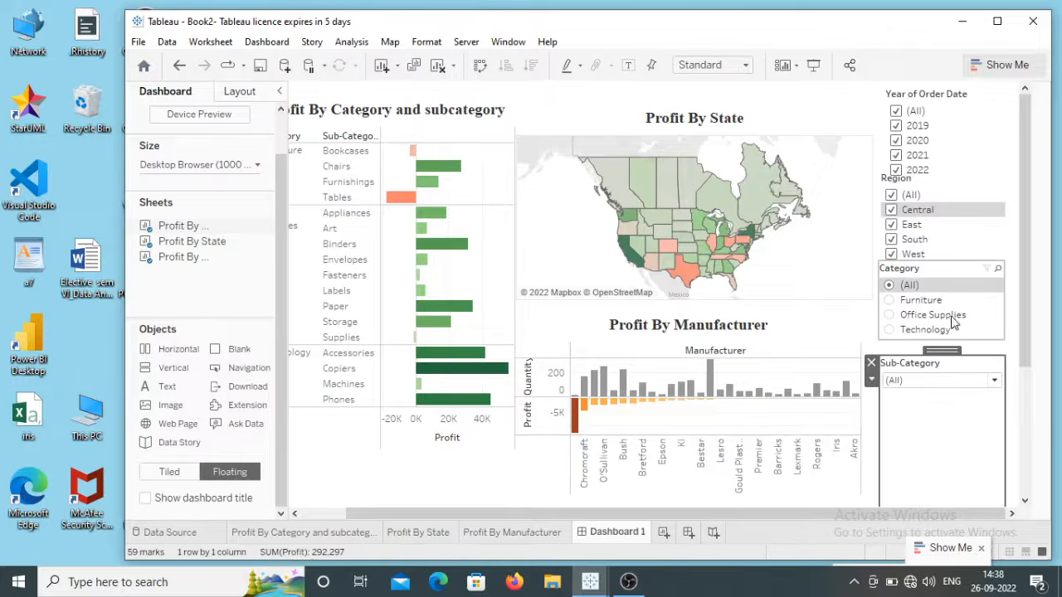
pyautogui.click(951, 266)
pyautogui.moveTo(951, 265)
pyautogui.mouseDown()
pyautogui.moveTo(955, 277)
pyautogui.moveTo(947, 274)
pyautogui.mouseUp()
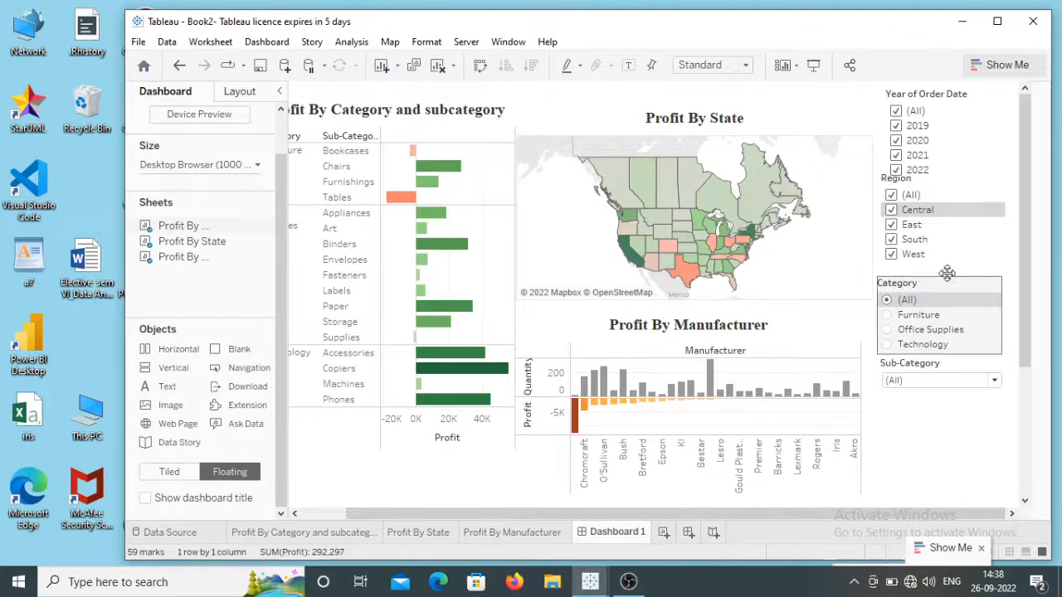
pyautogui.moveTo(952, 188)
pyautogui.mouseDown()
pyautogui.moveTo(945, 164)
pyautogui.moveTo(950, 188)
pyautogui.moveTo(942, 179)
pyautogui.mouseUp()
# Try the Year of Order Date filter as a Single Value (list), and switch it to a Single Value (slider)
pyautogui.click(952, 126)
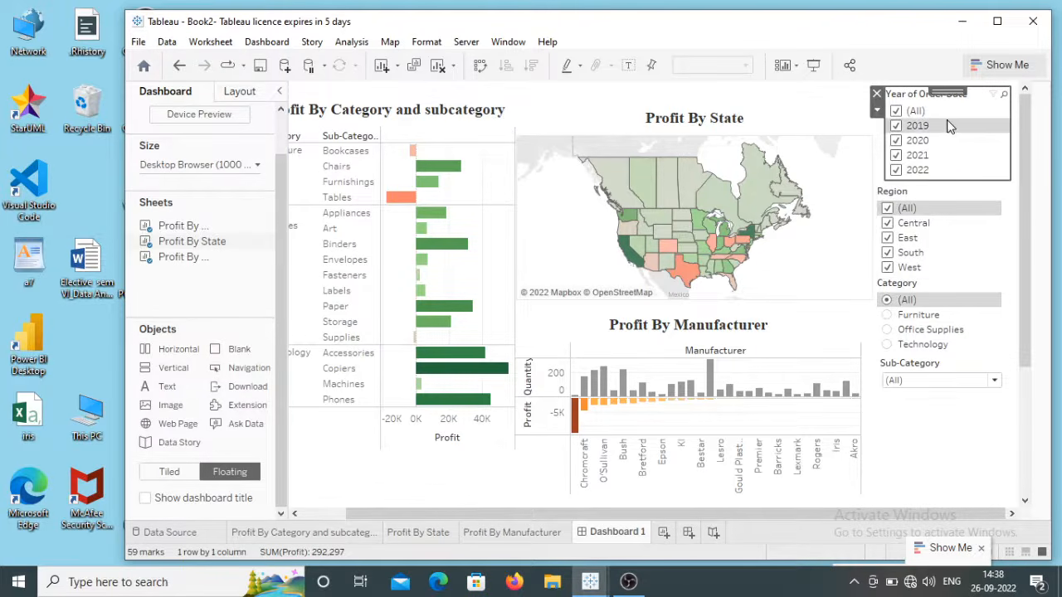
pyautogui.click(877, 110)
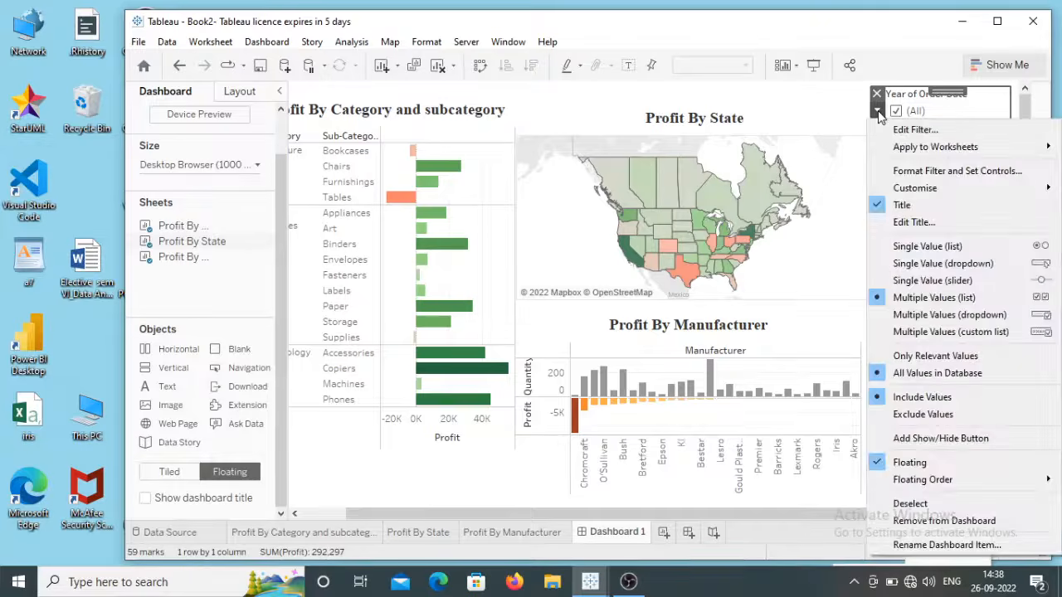
pyautogui.click(962, 246)
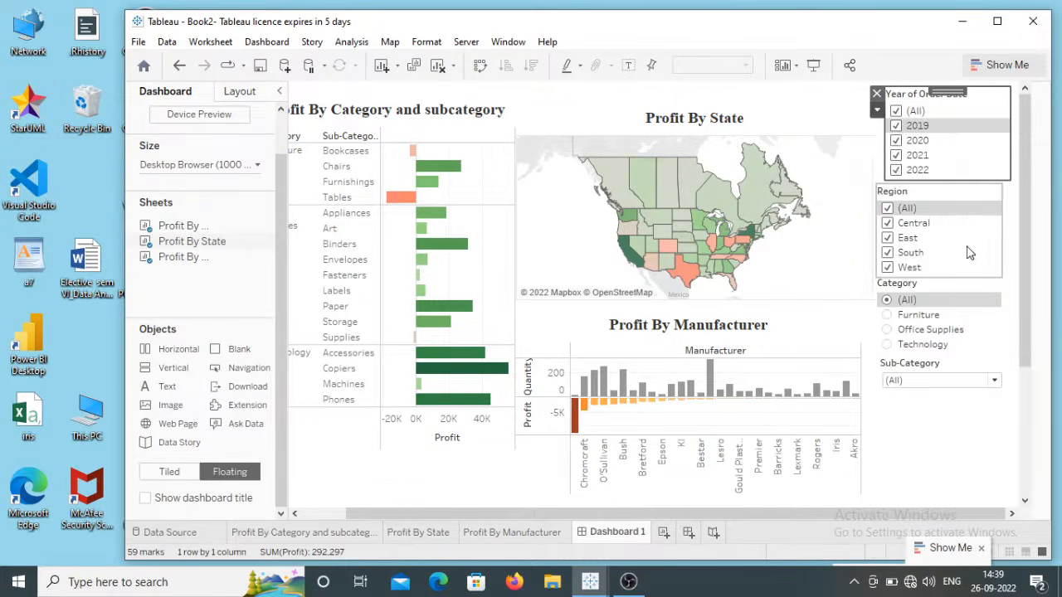
pyautogui.click(877, 110)
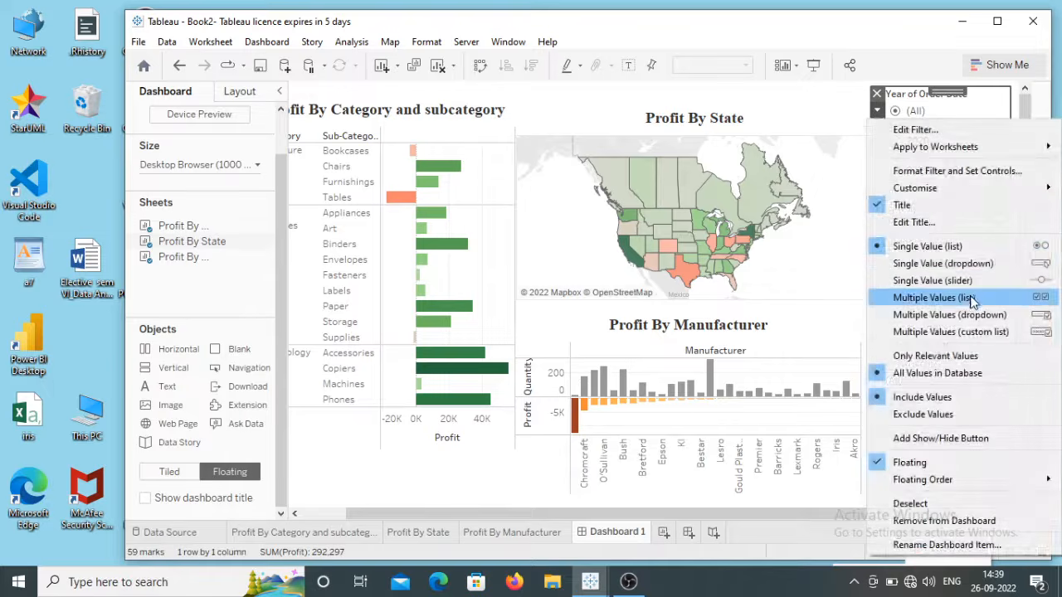
pyautogui.click(946, 281)
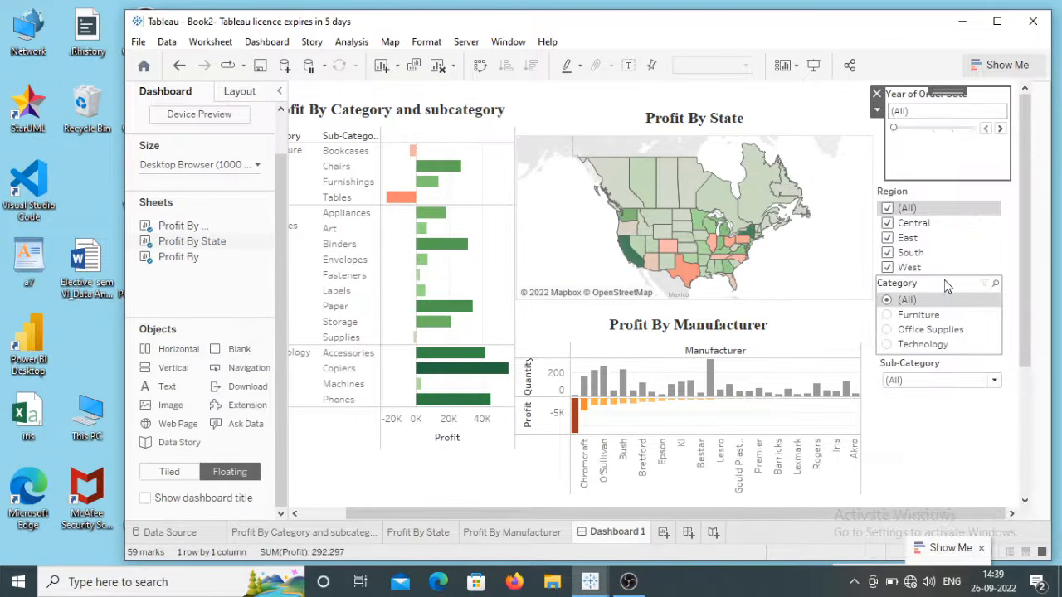
# Change the Region filter on the dashboard to a Single Value (list)
pyautogui.click(952, 214)
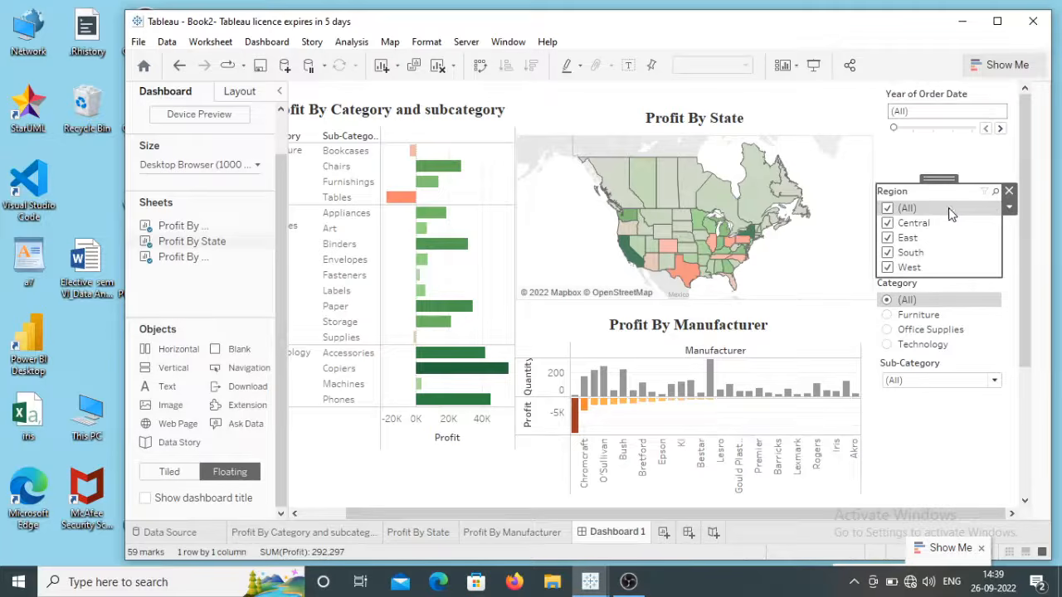
pyautogui.click(1009, 211)
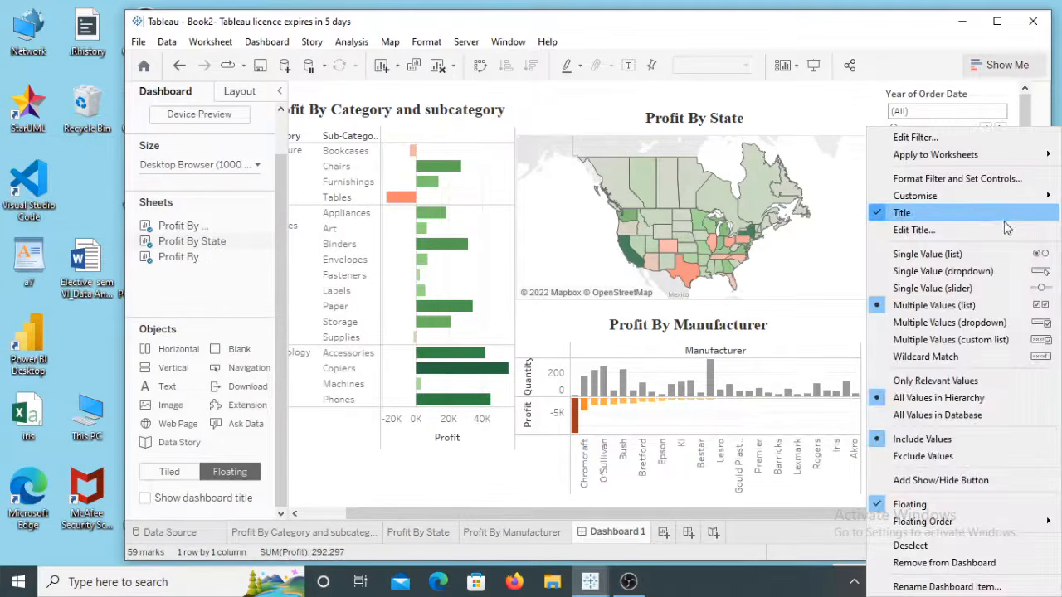
pyautogui.click(972, 256)
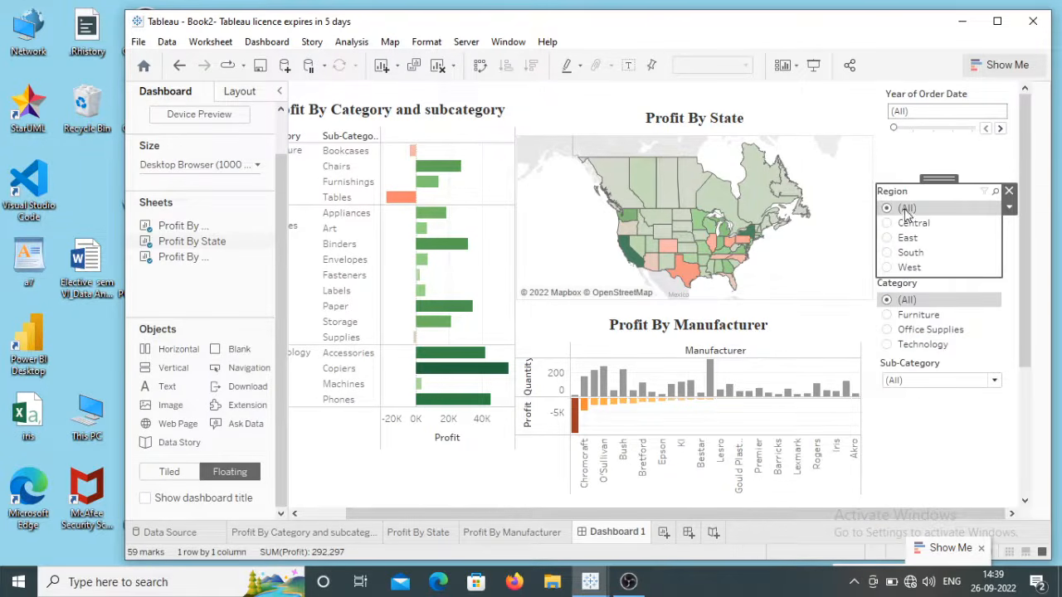
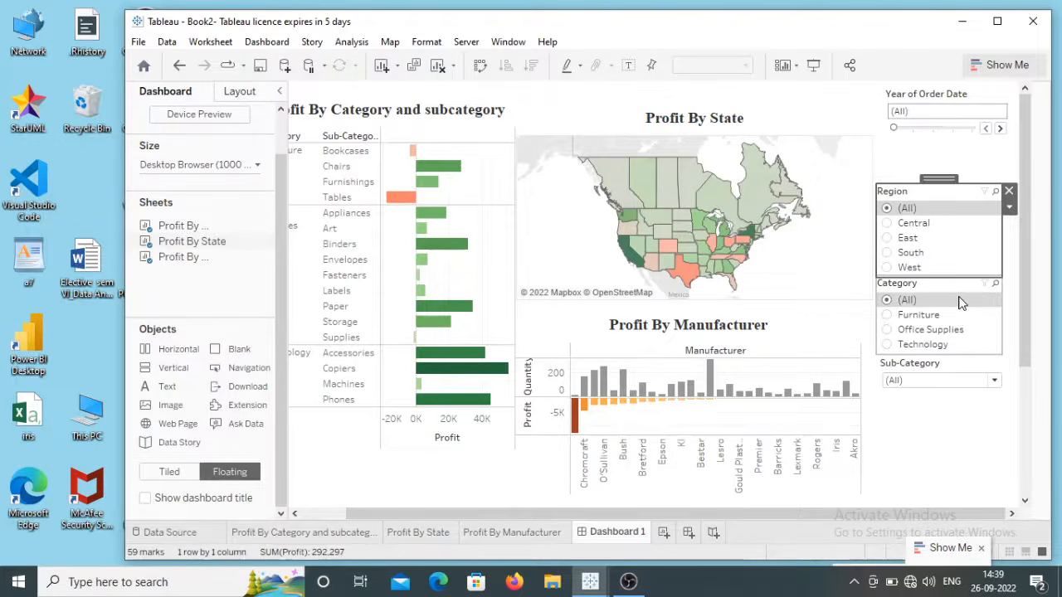
pyautogui.click(974, 296)
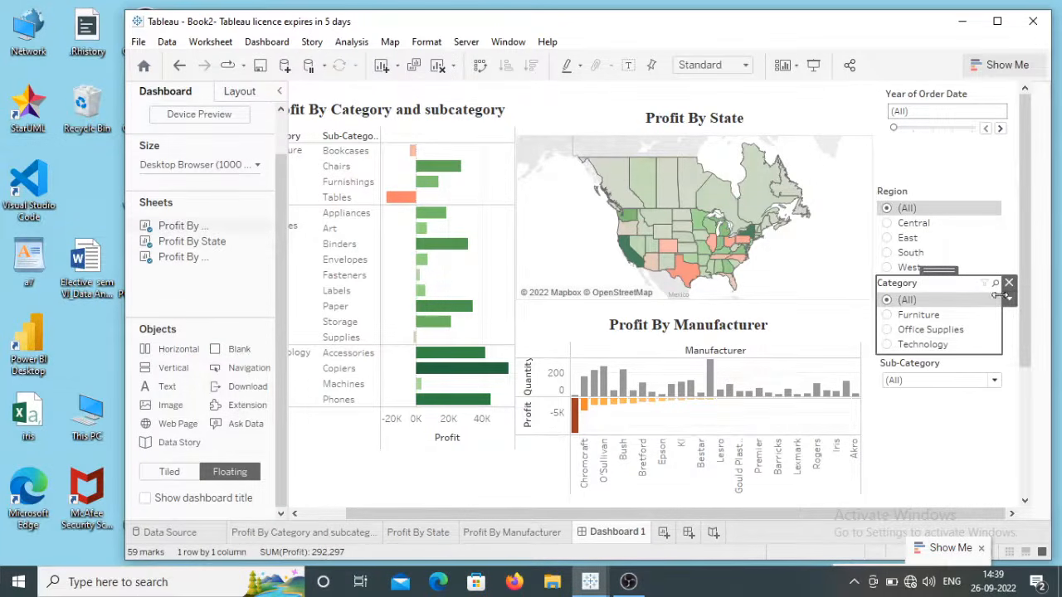
pyautogui.click(1009, 299)
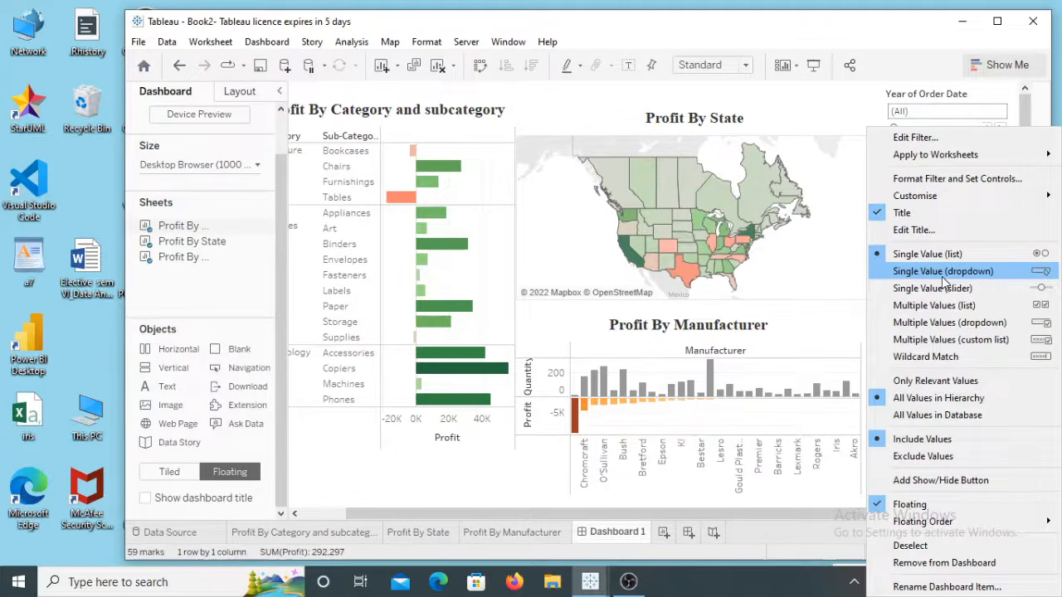
pyautogui.click(846, 304)
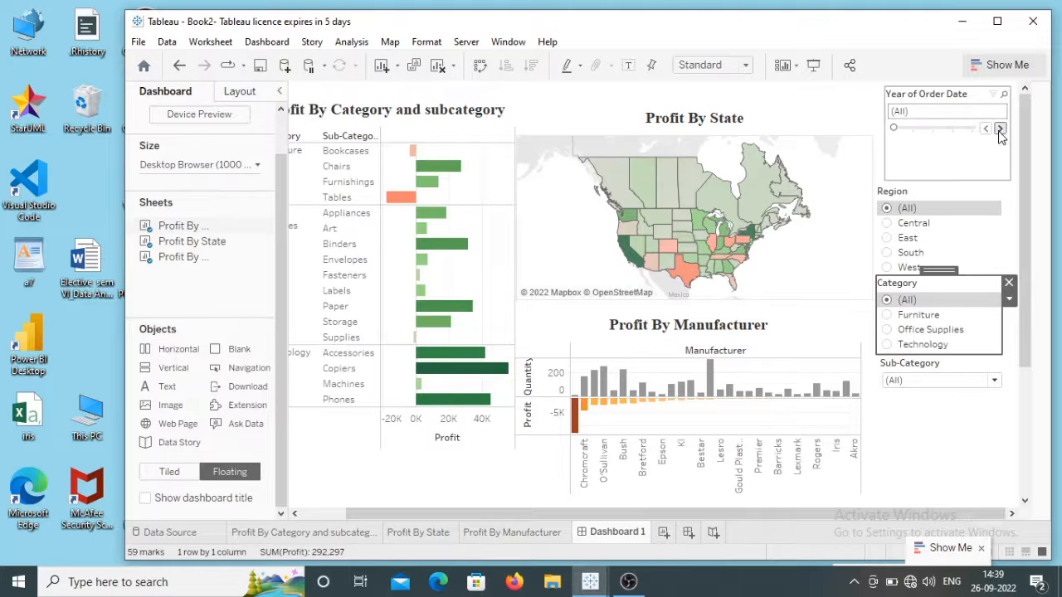
# Step the Year of Order Date slider through 2019, 2020 and 2021 and back to 2020, checking which charts respond
pyautogui.click(1000, 129)
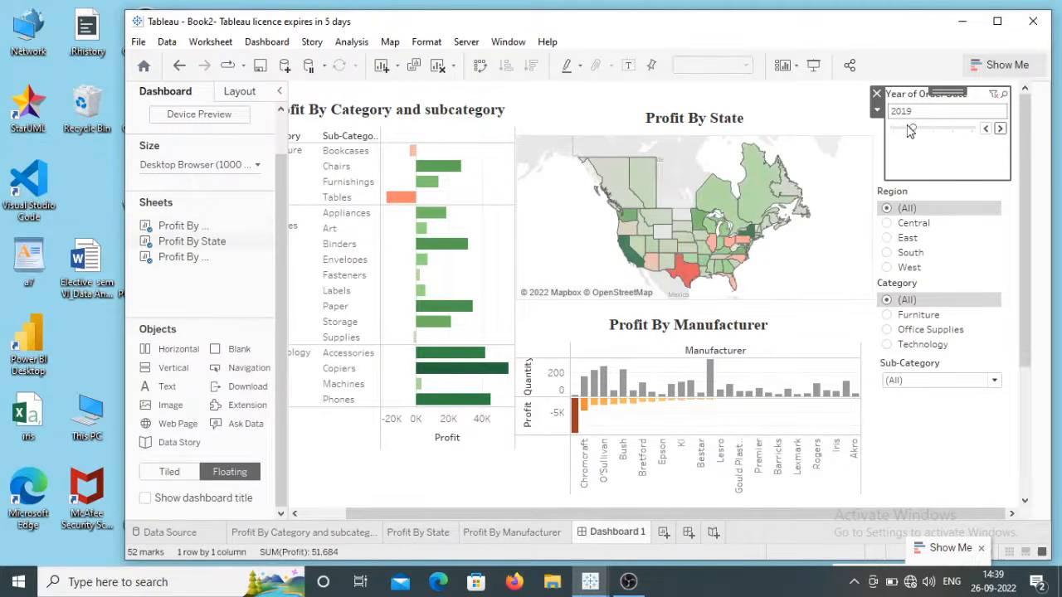
pyautogui.moveTo(682, 280)
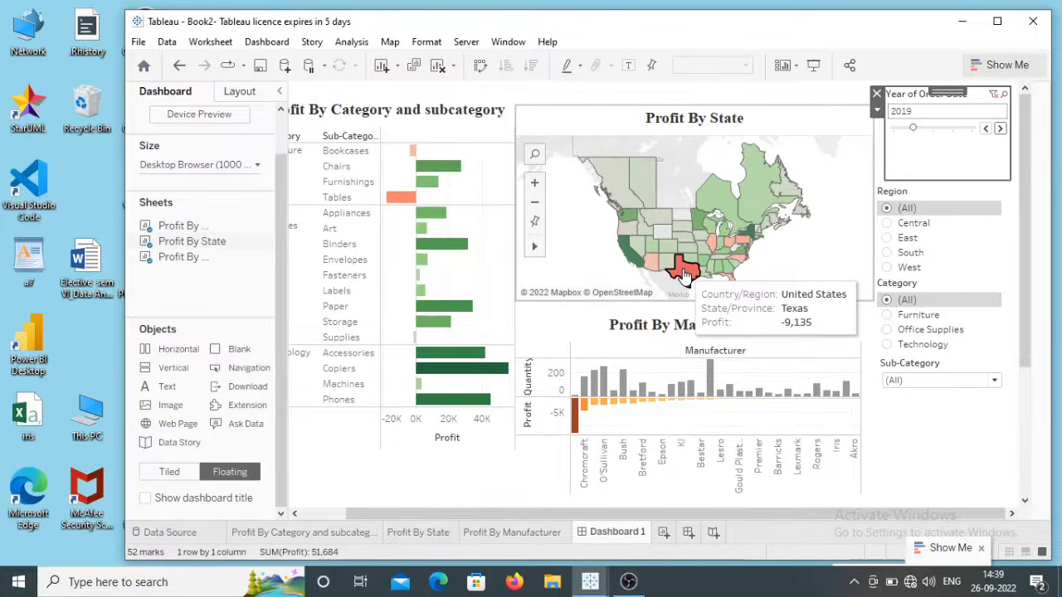
pyautogui.click(1001, 129)
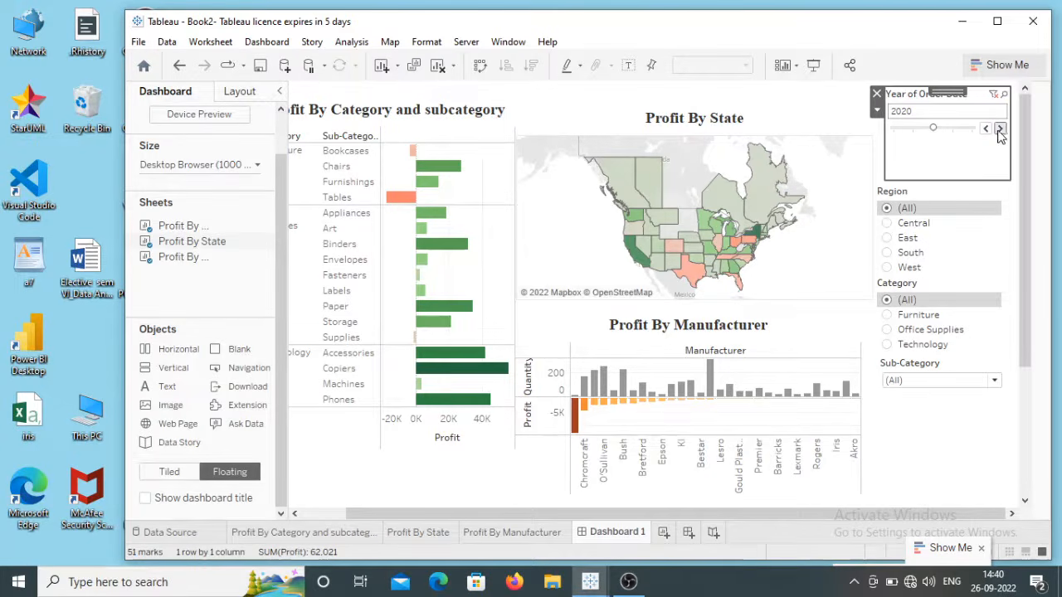
pyautogui.click(1000, 129)
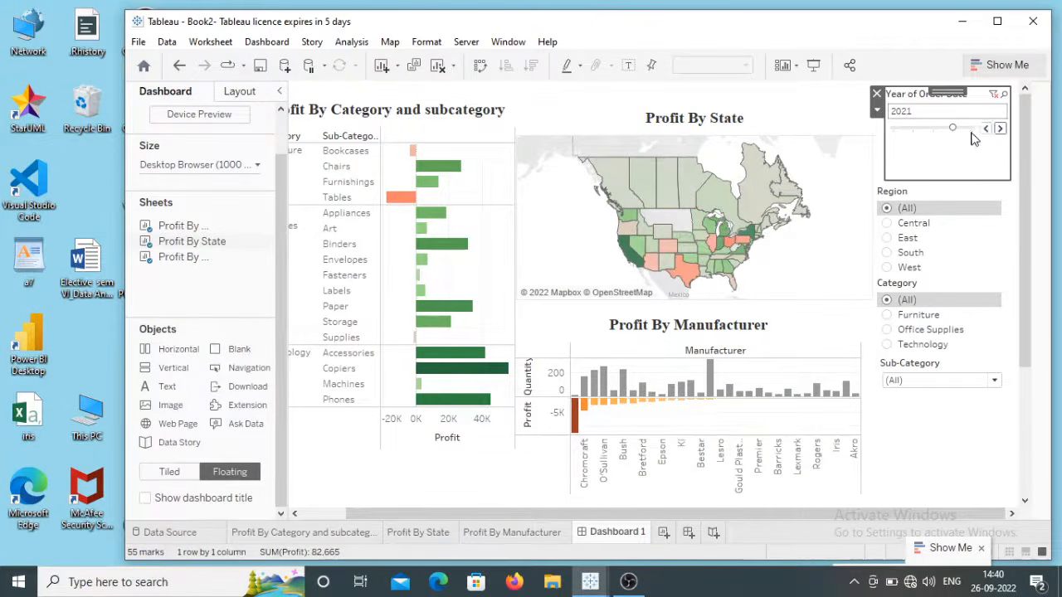
pyautogui.click(984, 130)
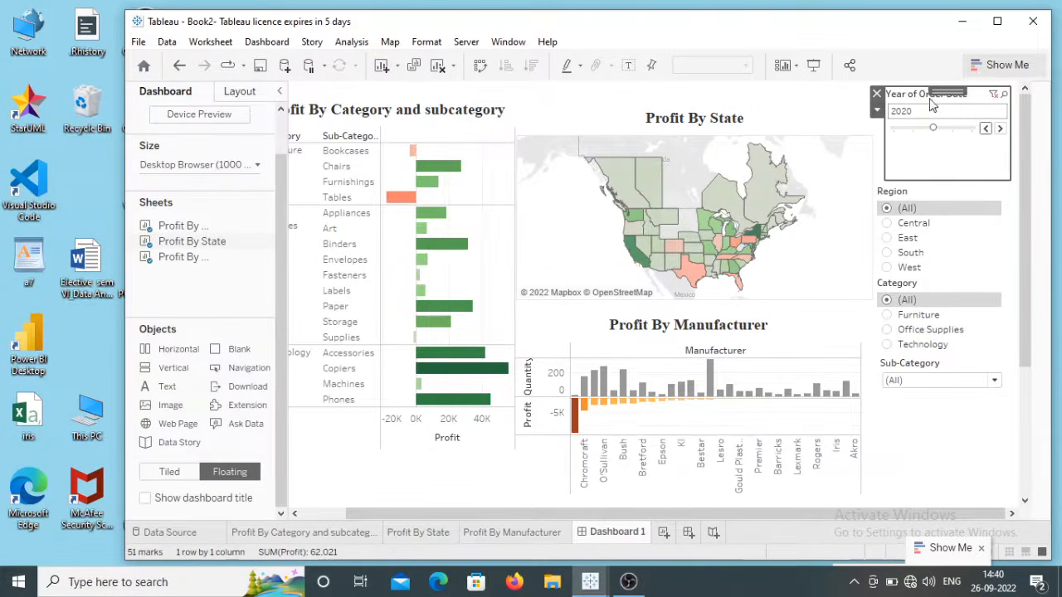
# Apply the Year of Order Date filter to all worksheets using related data sources, and set its slider to 2019
pyautogui.click(877, 112)
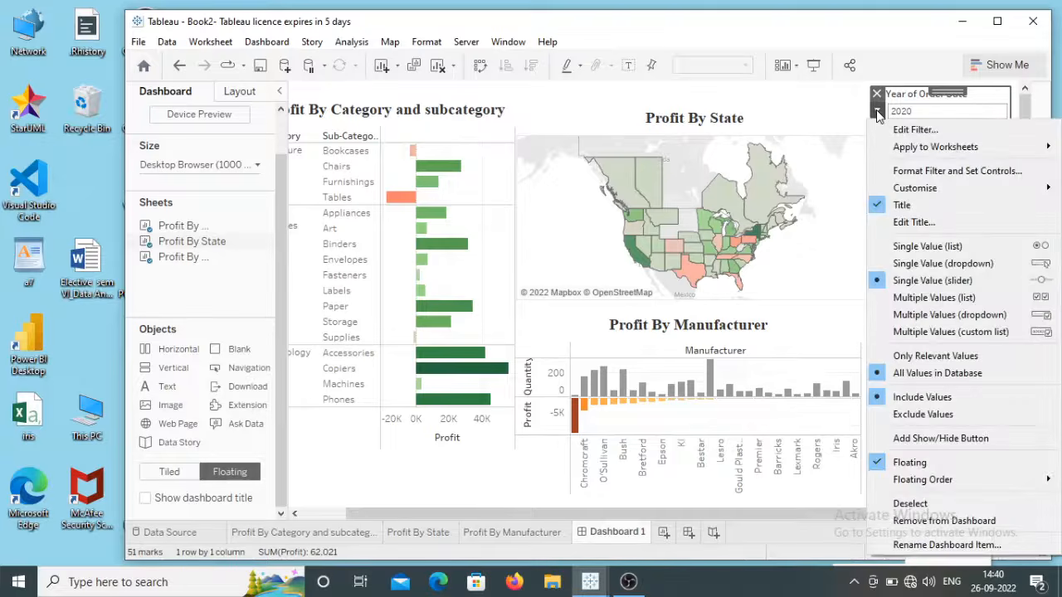
pyautogui.moveTo(888, 150)
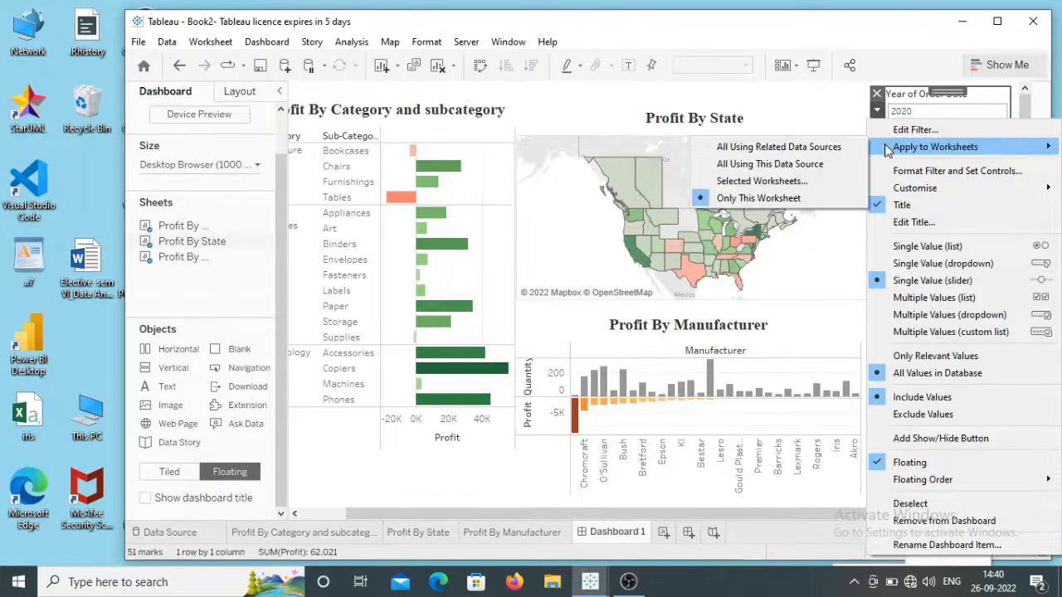
pyautogui.click(828, 146)
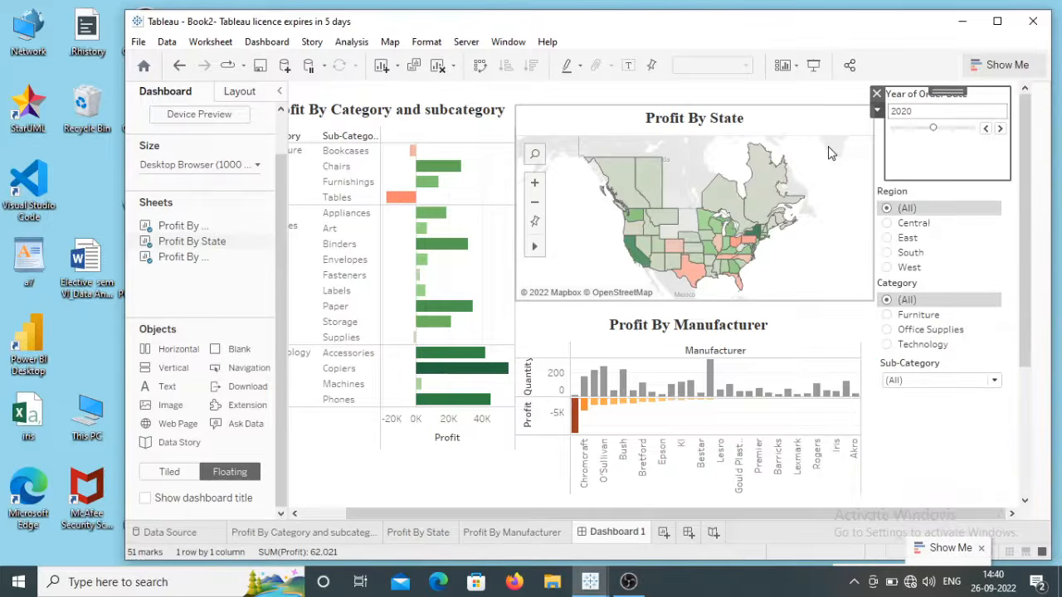
pyautogui.click(984, 128)
pyautogui.click(984, 129)
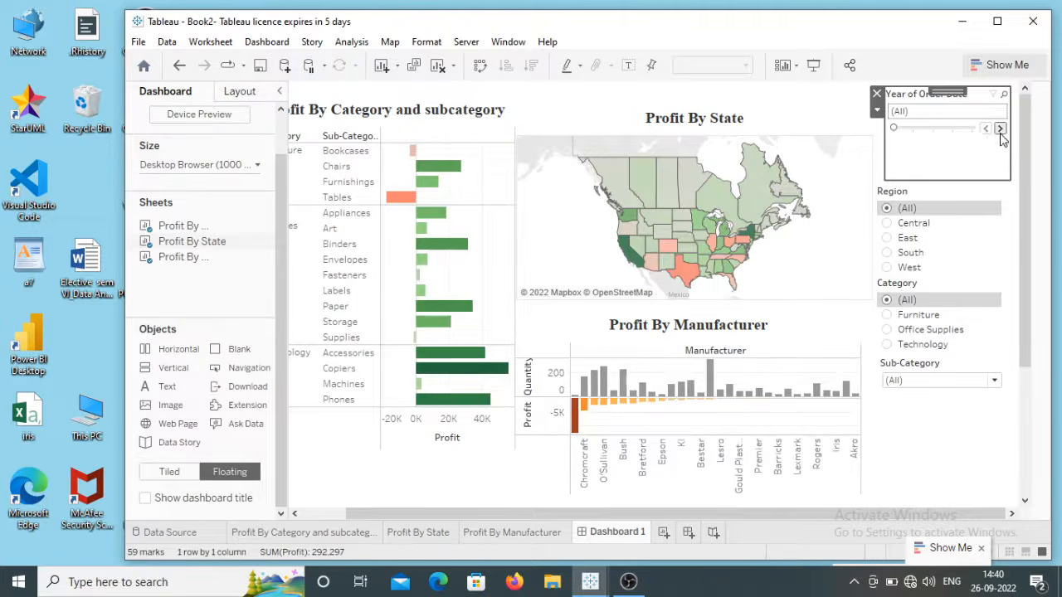
pyautogui.click(1001, 131)
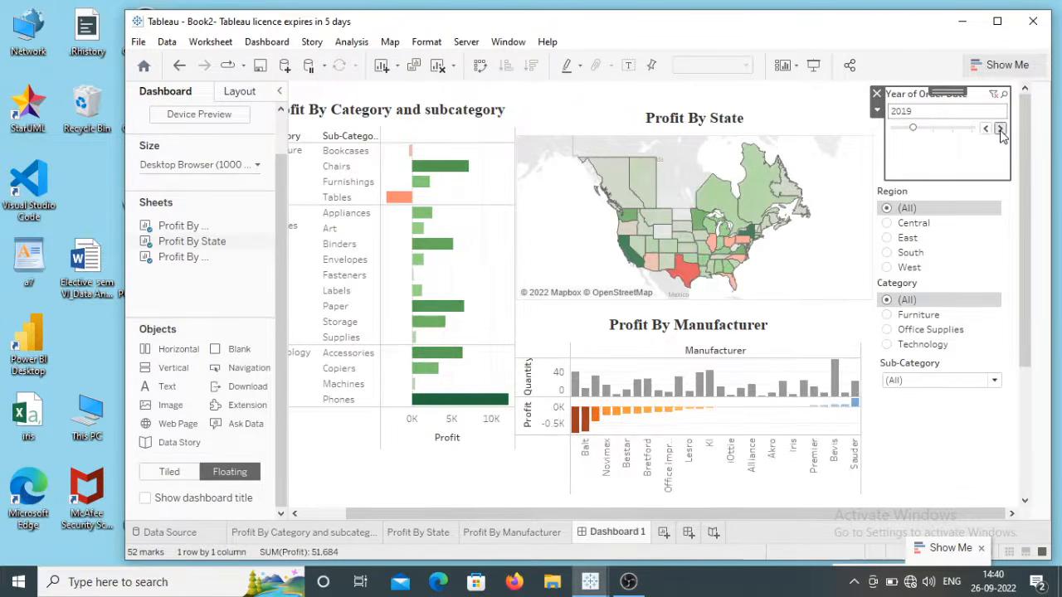
# Test the Region filter with Central to see which charts respond, and return it to (All)
pyautogui.click(965, 209)
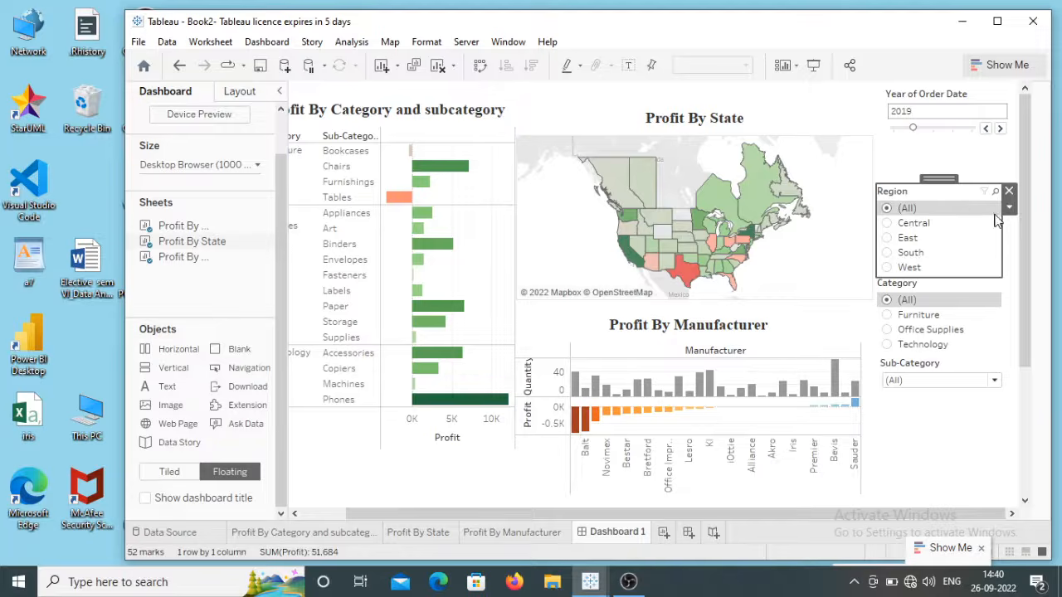
pyautogui.click(887, 225)
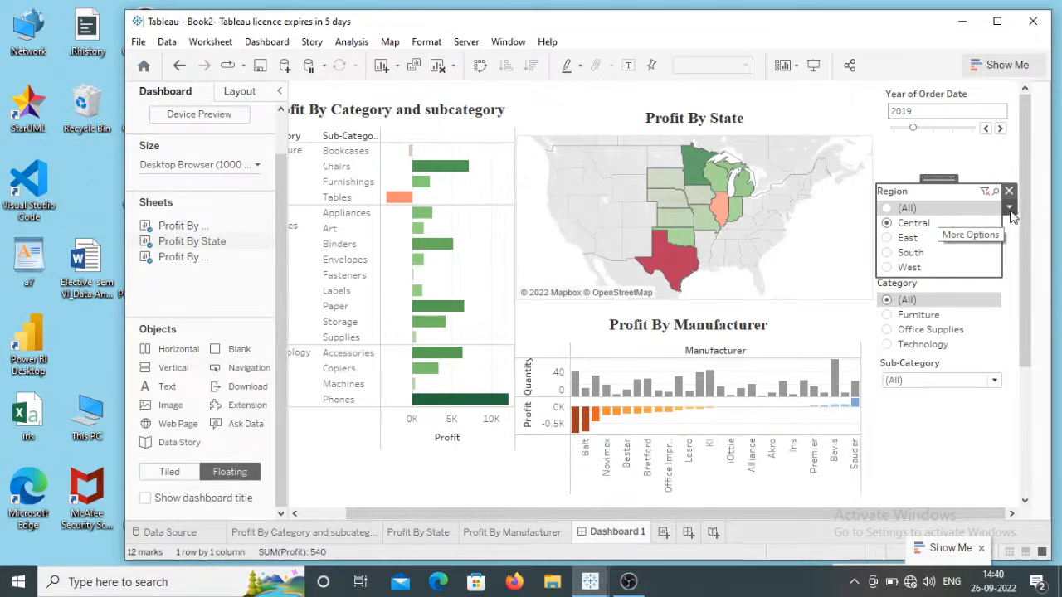
pyautogui.click(886, 207)
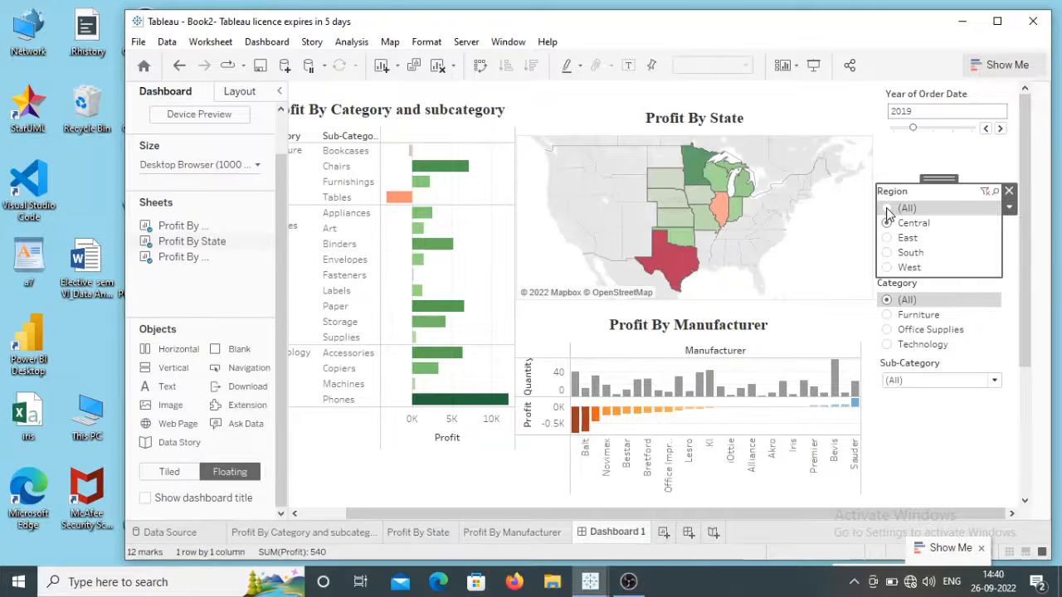
# Apply the Region filter to all worksheets using related data sources, testing it with Central and returning it to (All)
pyautogui.click(1008, 208)
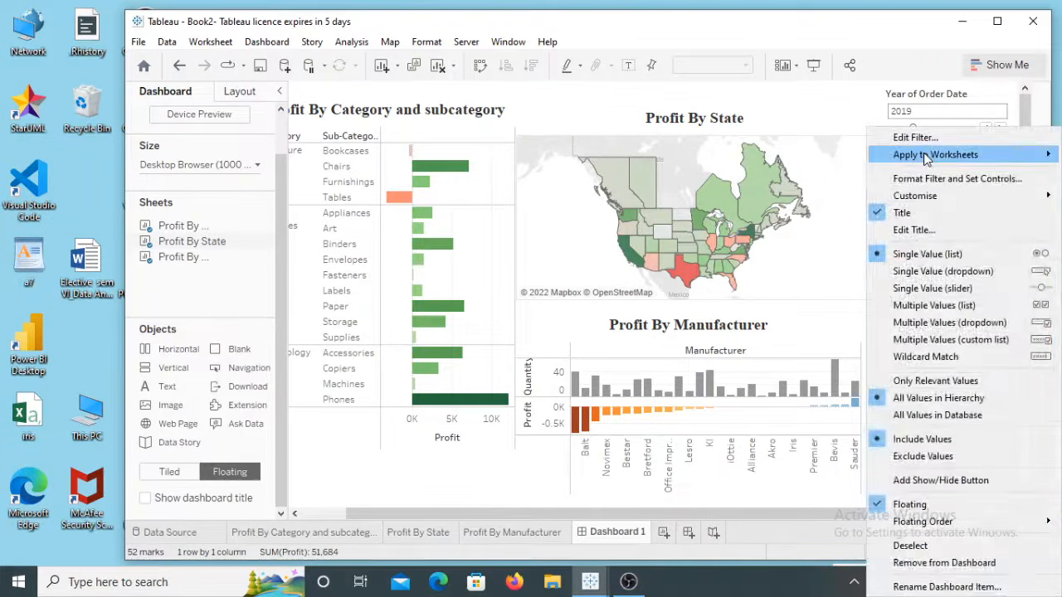
pyautogui.moveTo(927, 158)
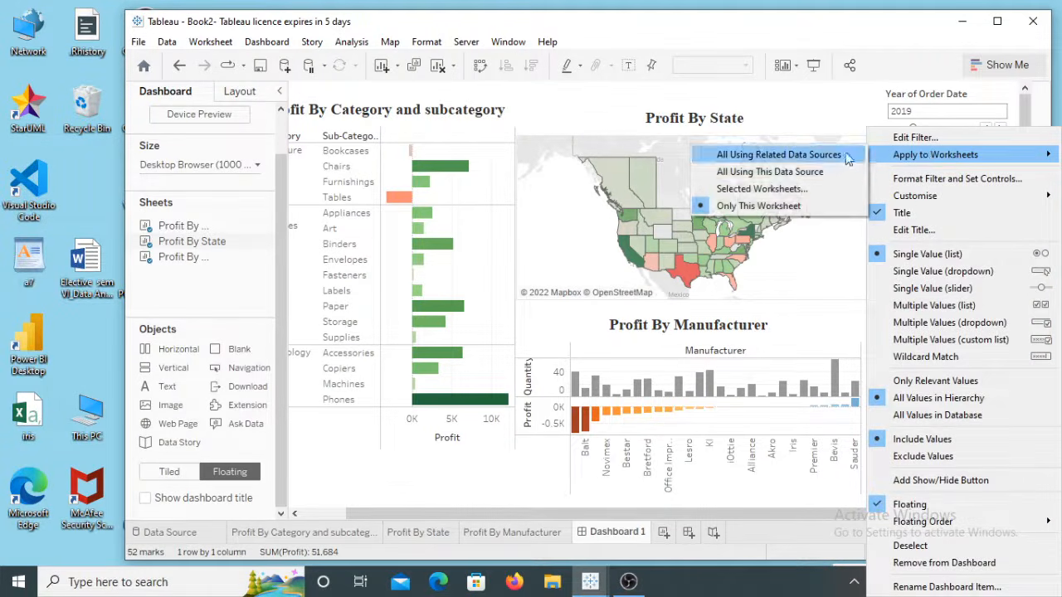
pyautogui.click(788, 158)
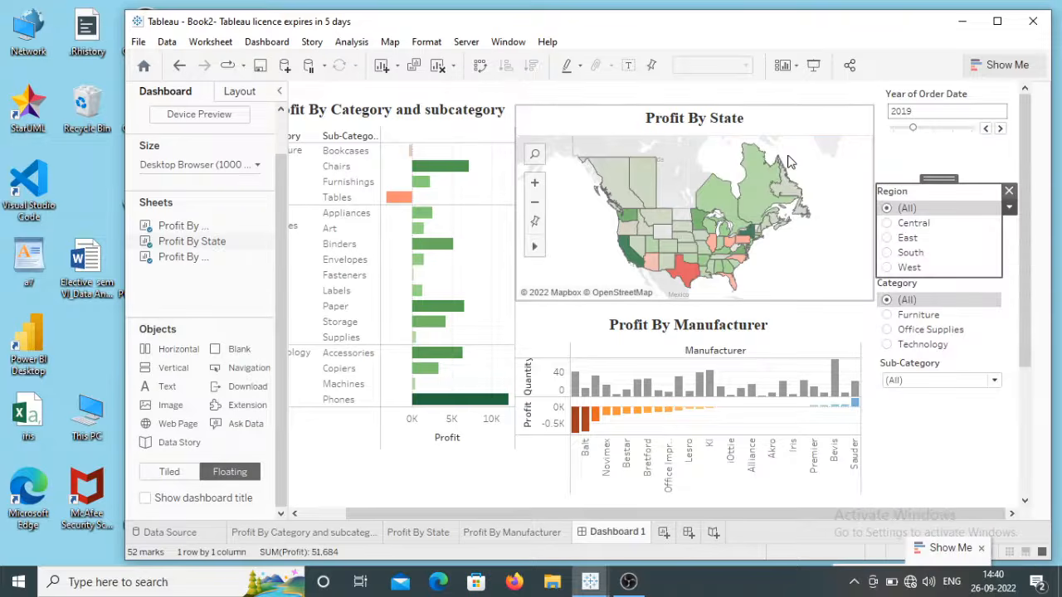
pyautogui.click(887, 224)
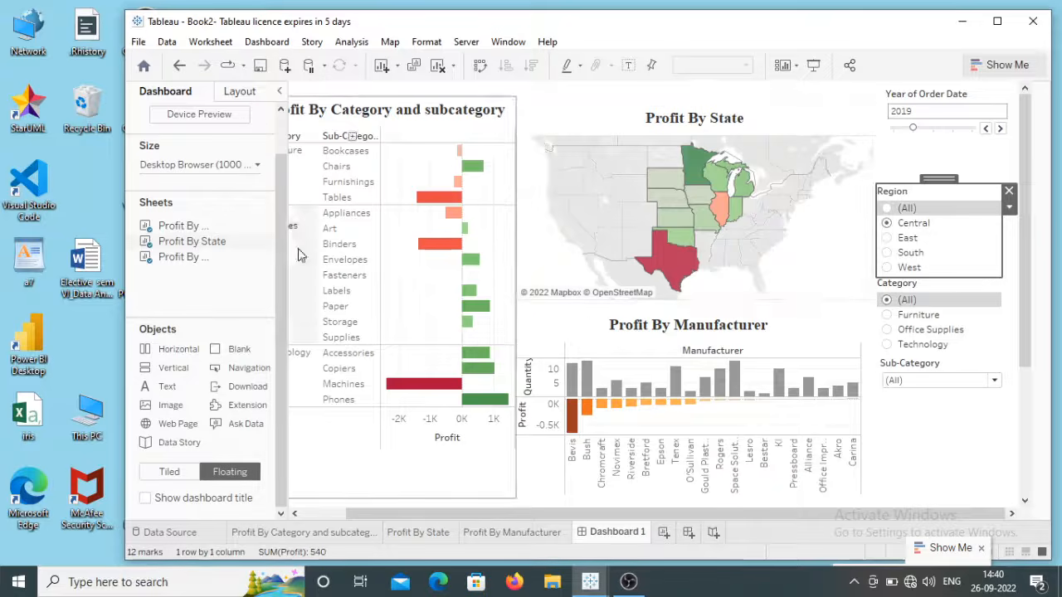
pyautogui.click(887, 208)
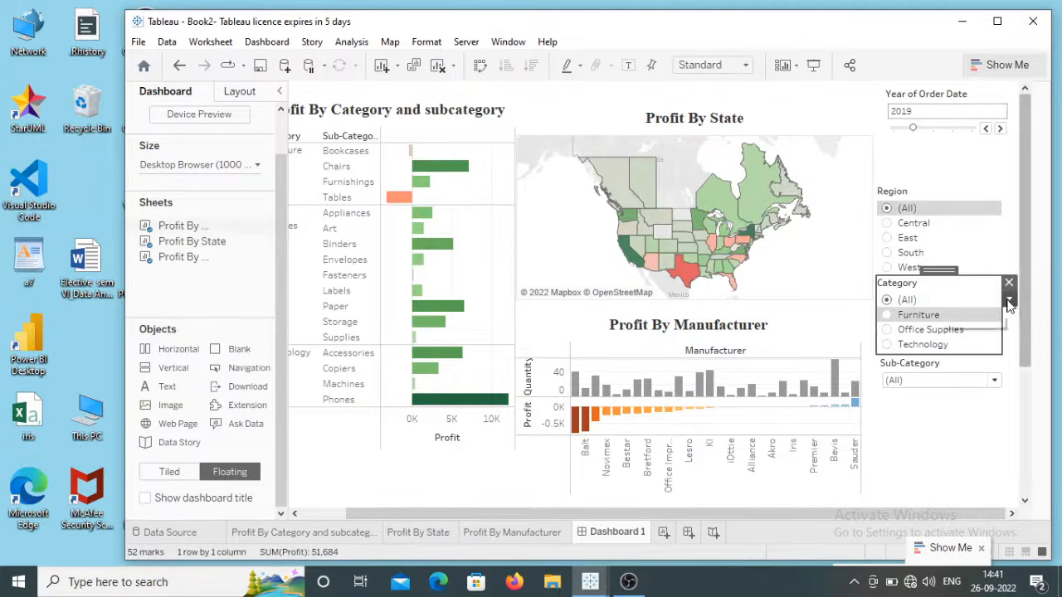
# Apply the Category filter to all worksheets using related data sources
pyautogui.click(1009, 299)
pyautogui.moveTo(925, 159)
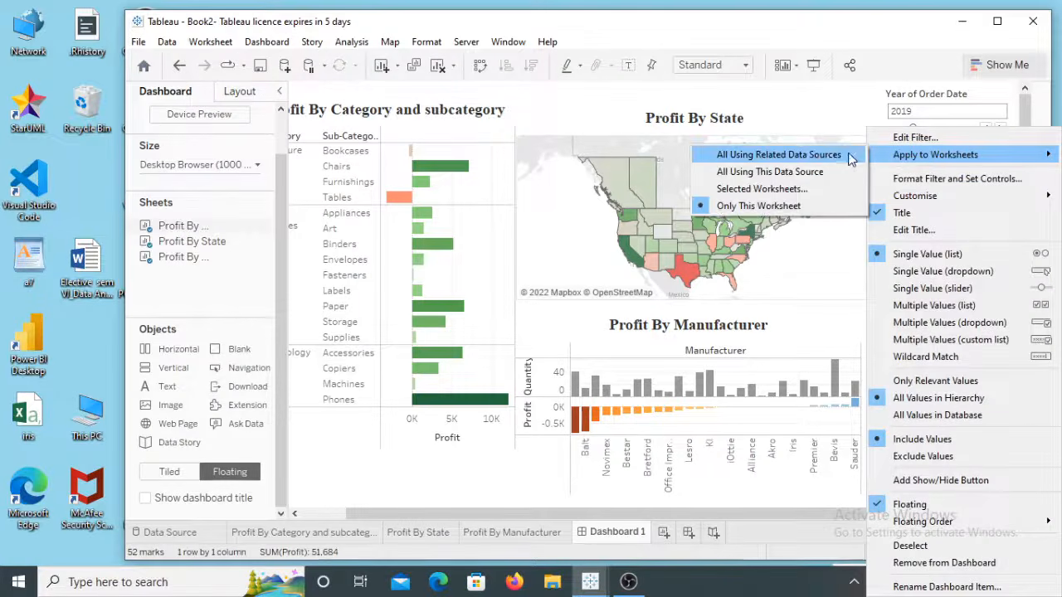
pyautogui.click(798, 158)
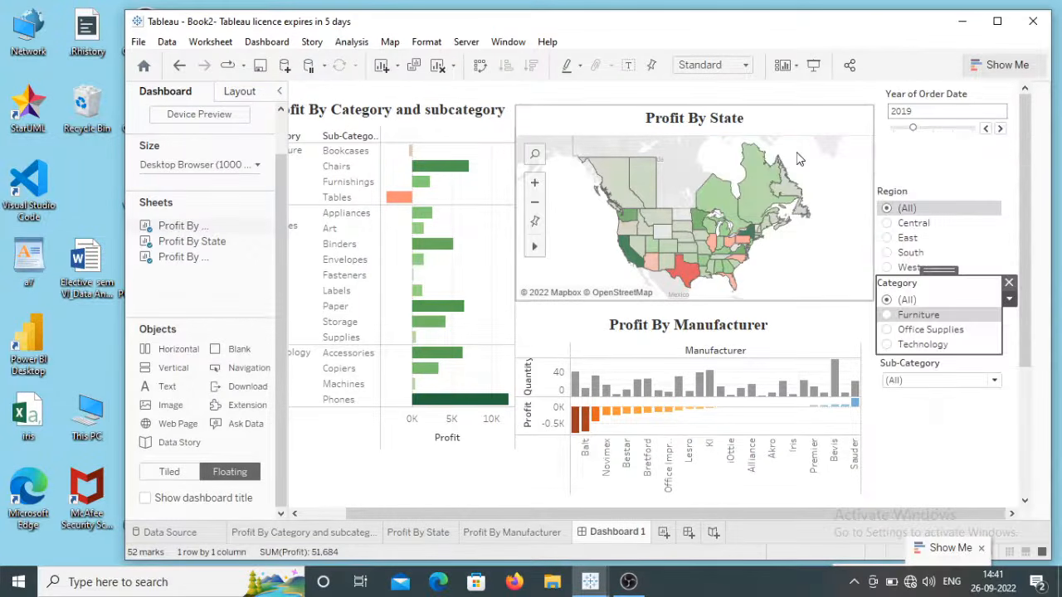
# Apply the Sub-Category filter to all worksheets using related data sources, and check its list of values
pyautogui.click(982, 377)
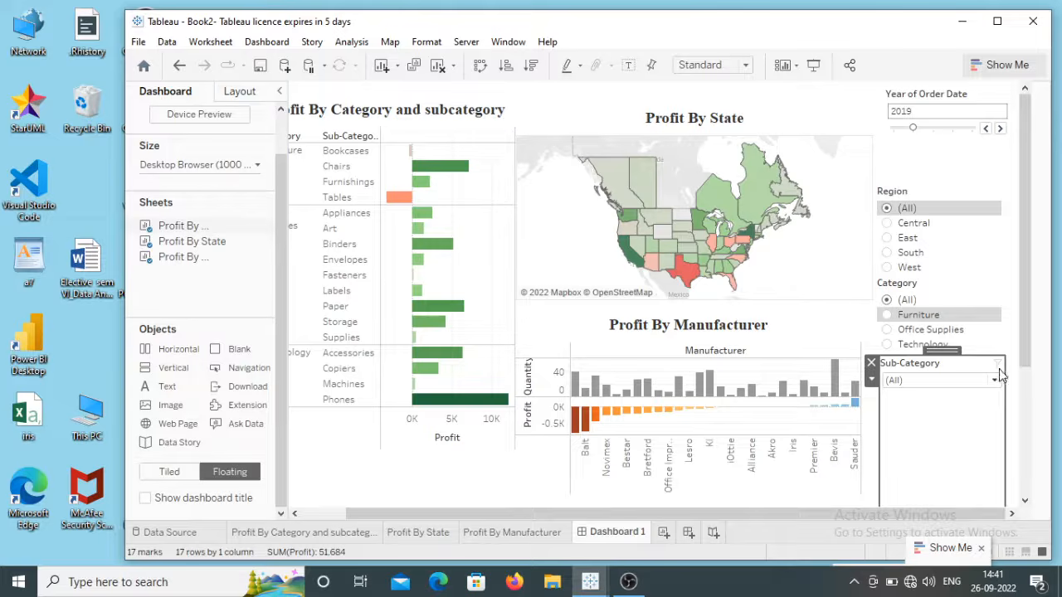
pyautogui.click(871, 379)
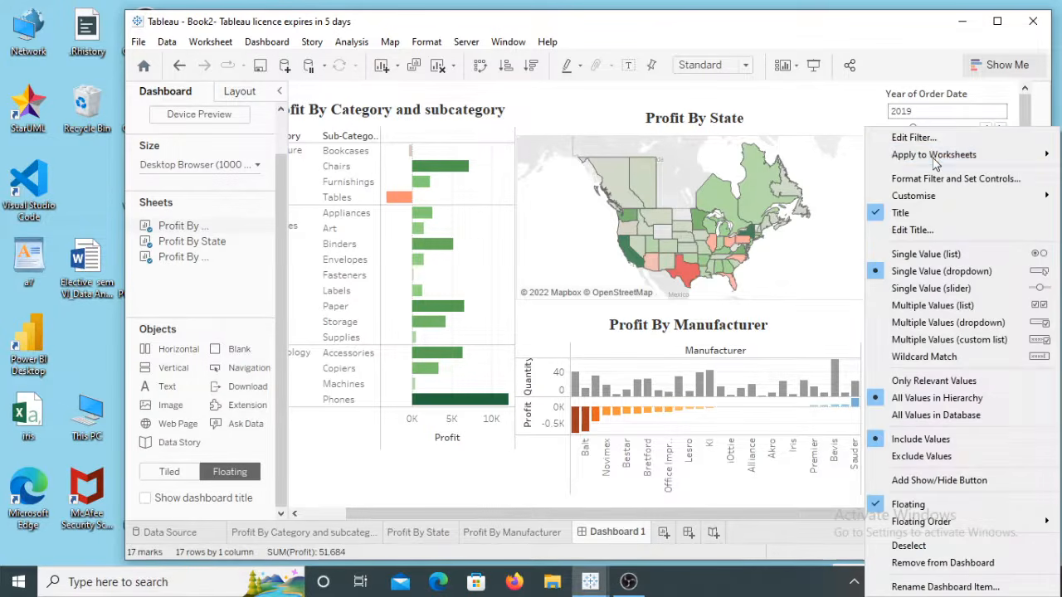
pyautogui.moveTo(935, 164)
pyautogui.click(821, 157)
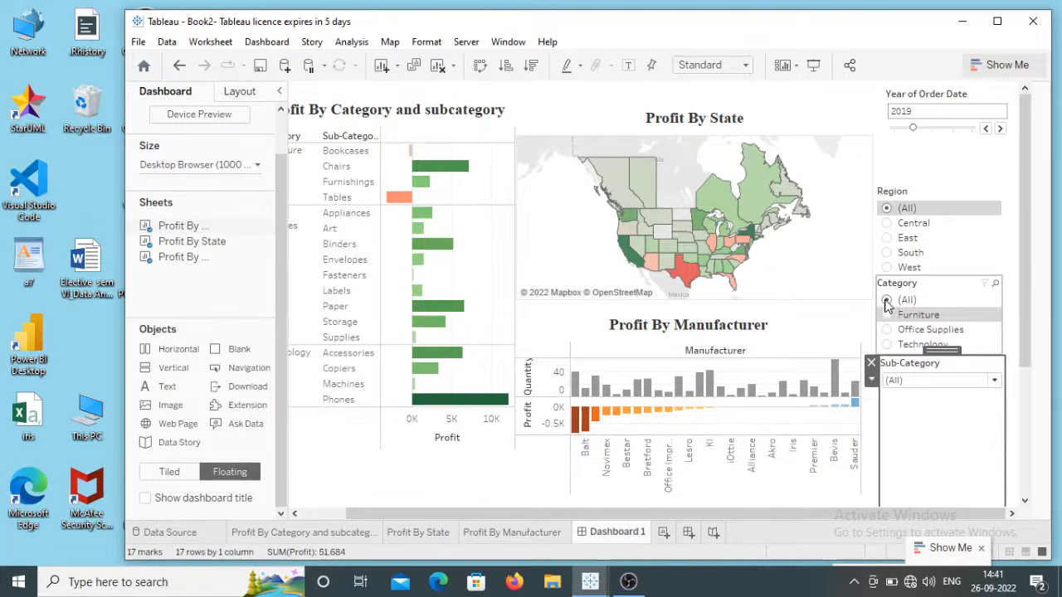
pyautogui.click(994, 382)
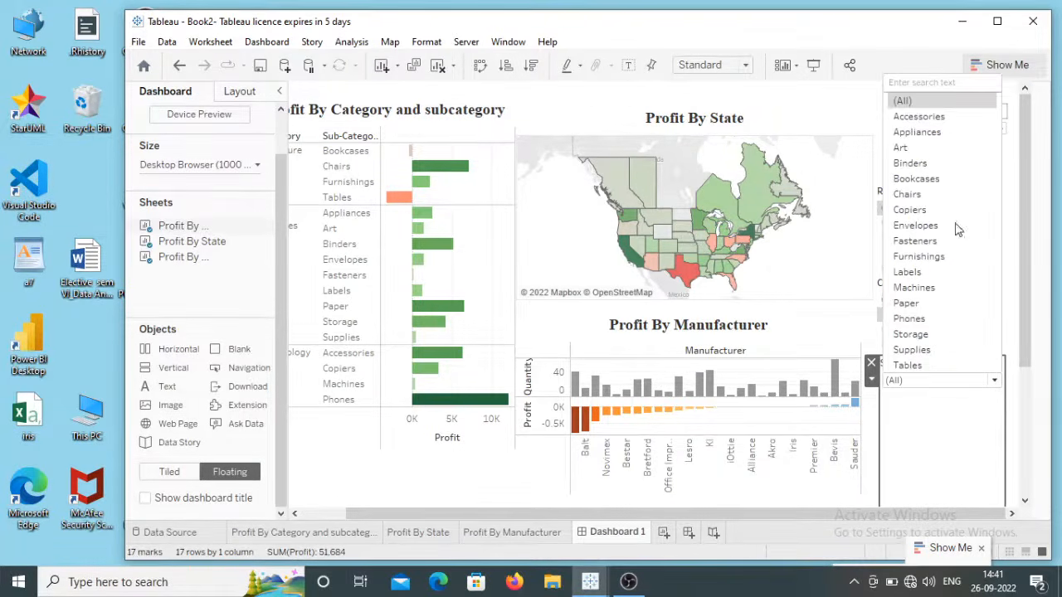
pyautogui.click(1011, 324)
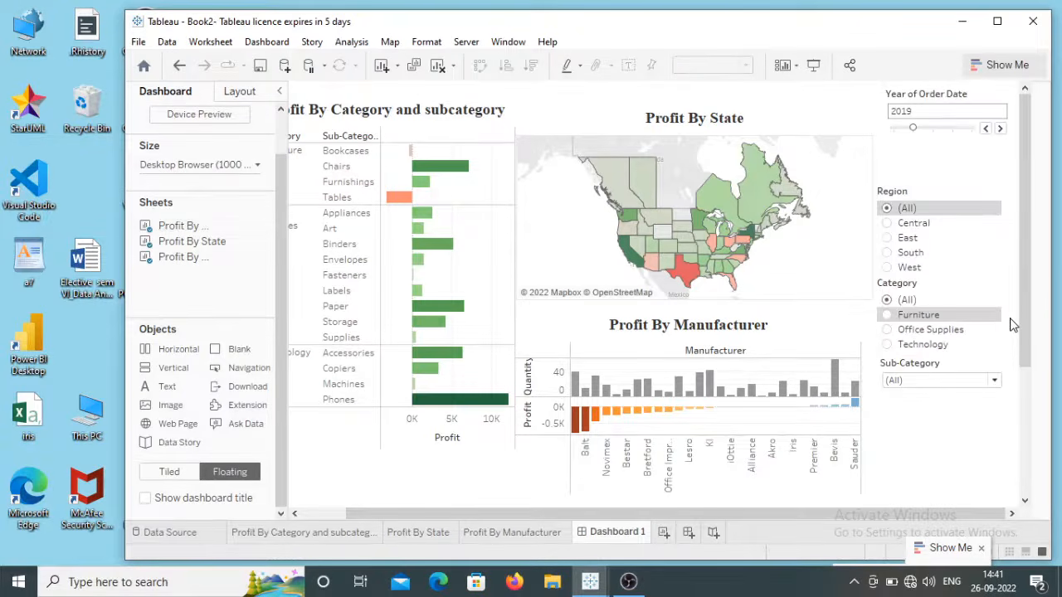
# Test the Category filter with Furniture, inspect the Sub-Category values on offer, and switch the Category to Office Supplies
pyautogui.click(888, 319)
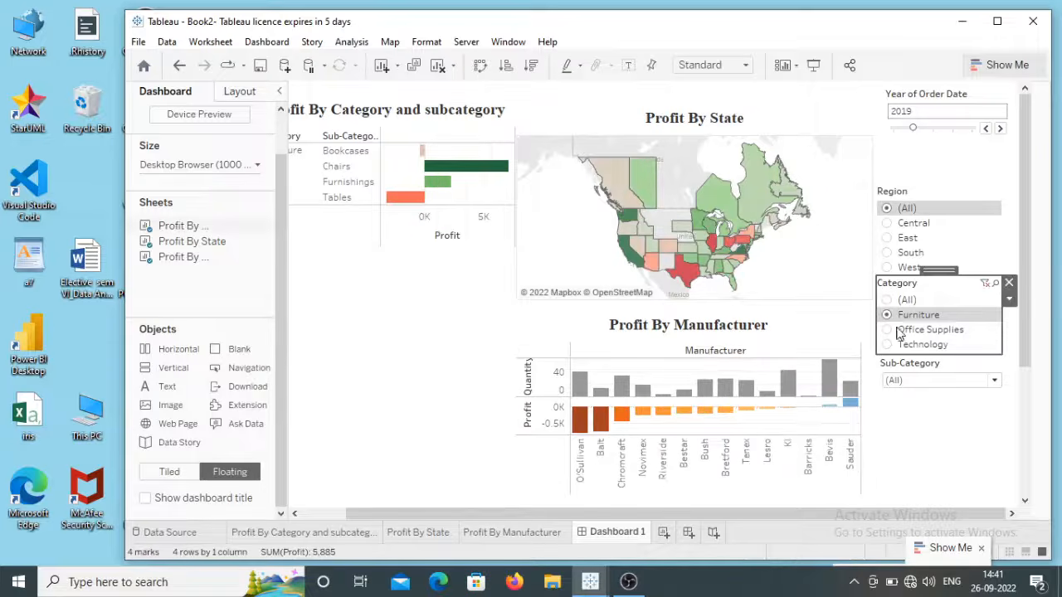
pyautogui.click(993, 379)
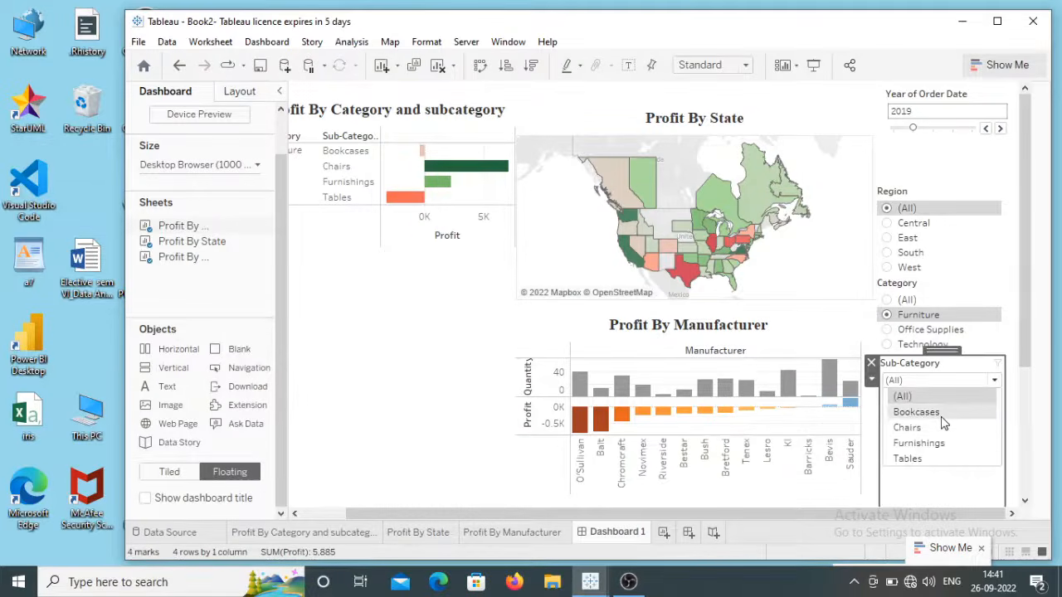
pyautogui.click(887, 332)
pyautogui.click(888, 330)
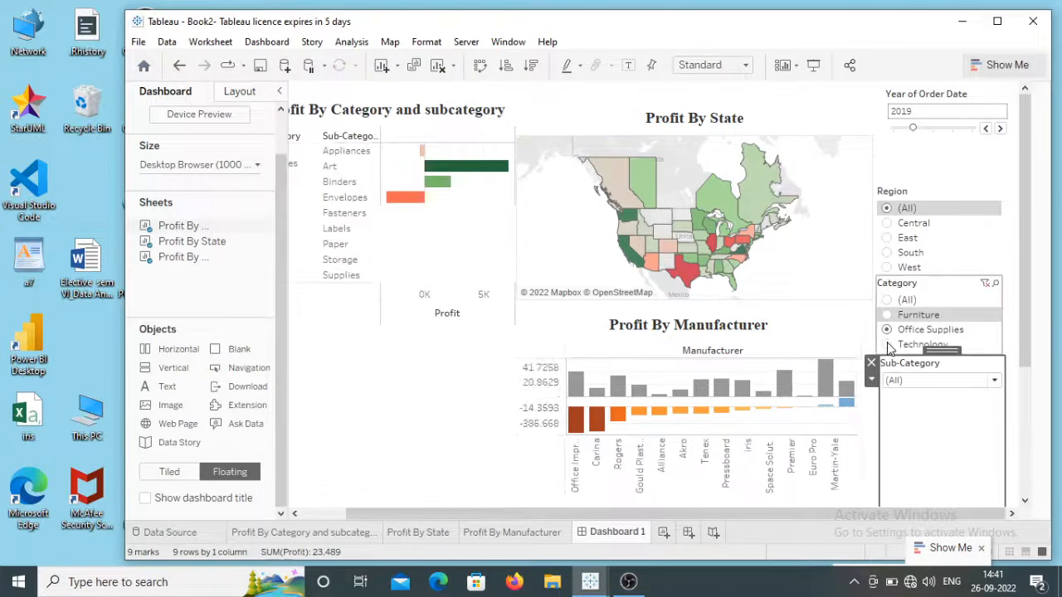
# Check the Sub-Category values offered for Office Supplies and change the Category filter to Multiple Values (list)
pyautogui.click(975, 383)
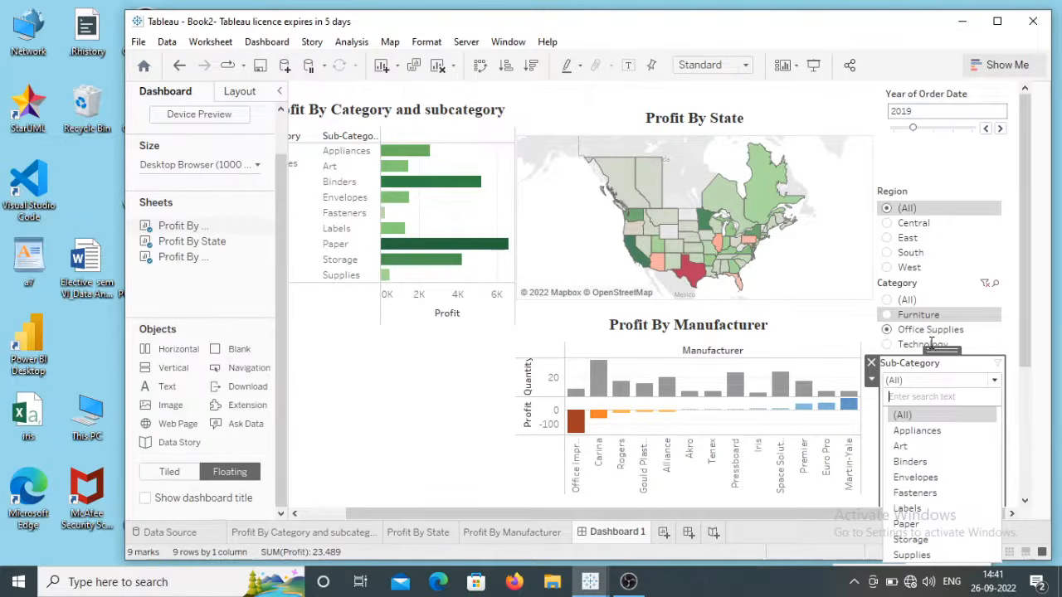
pyautogui.click(939, 300)
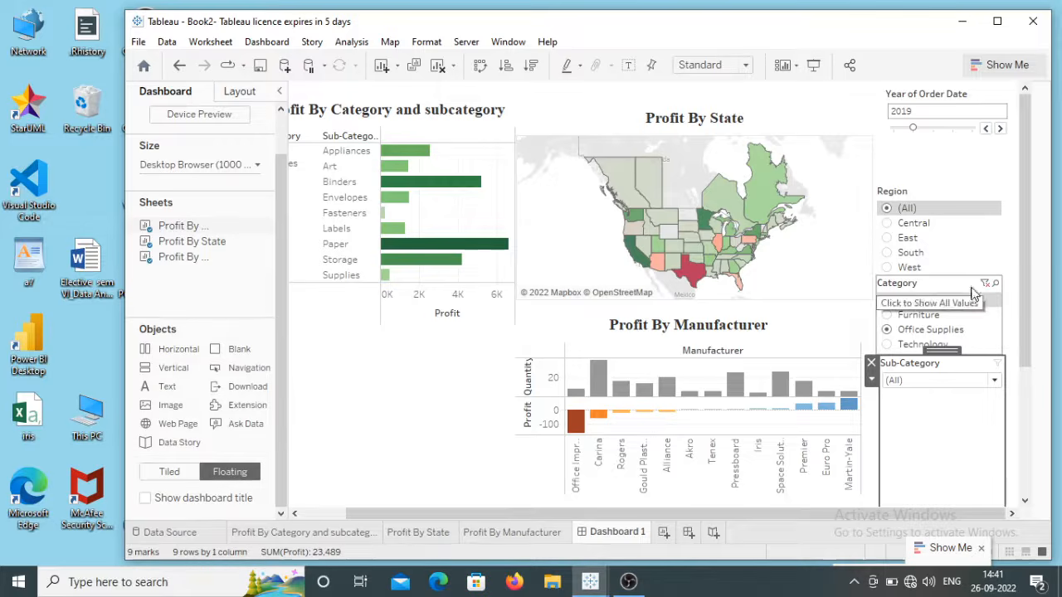
pyautogui.click(929, 286)
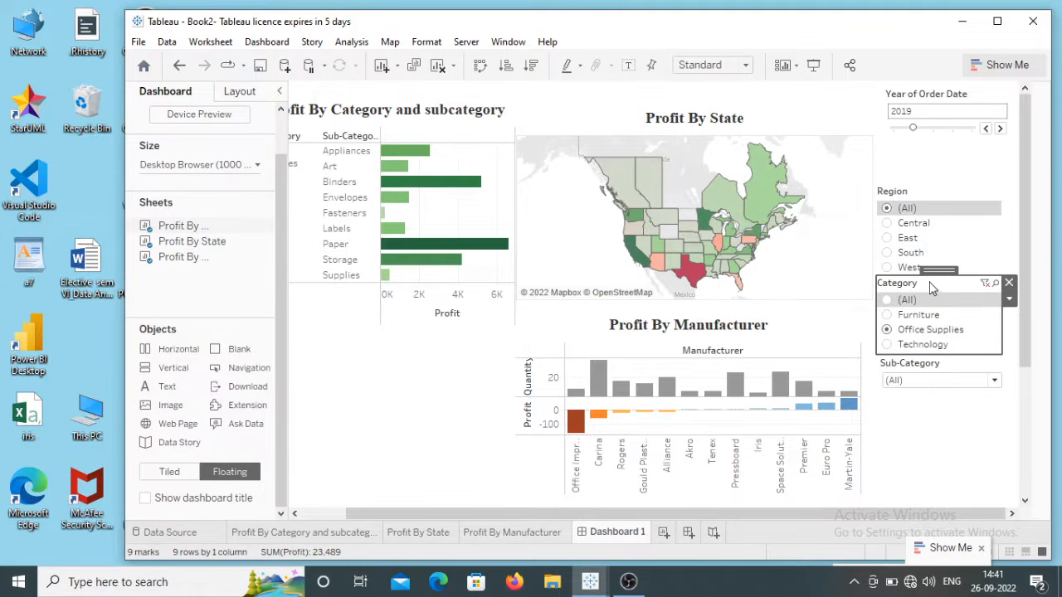
pyautogui.click(1010, 299)
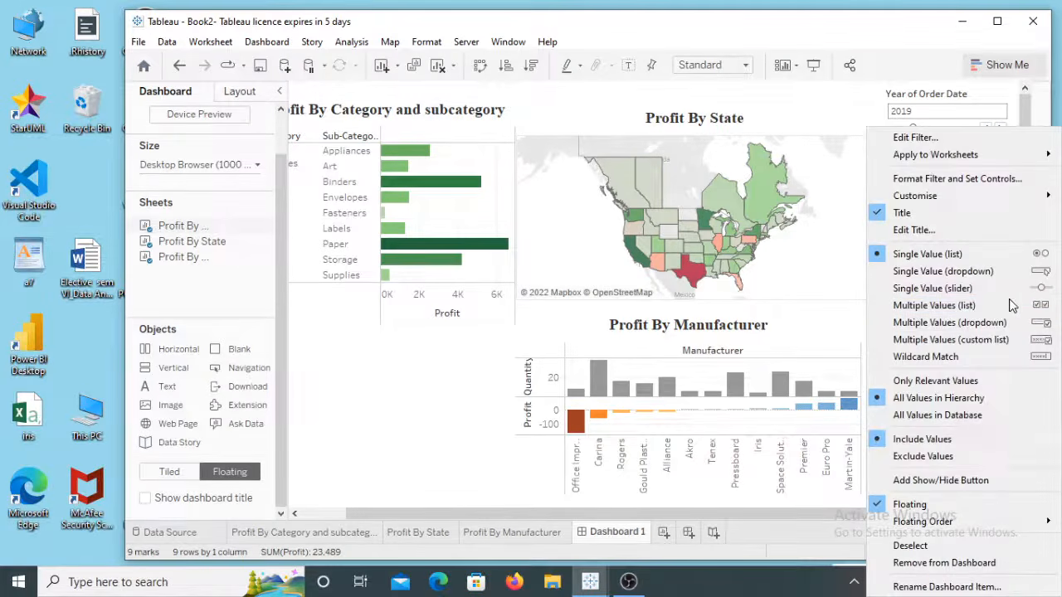
pyautogui.click(950, 311)
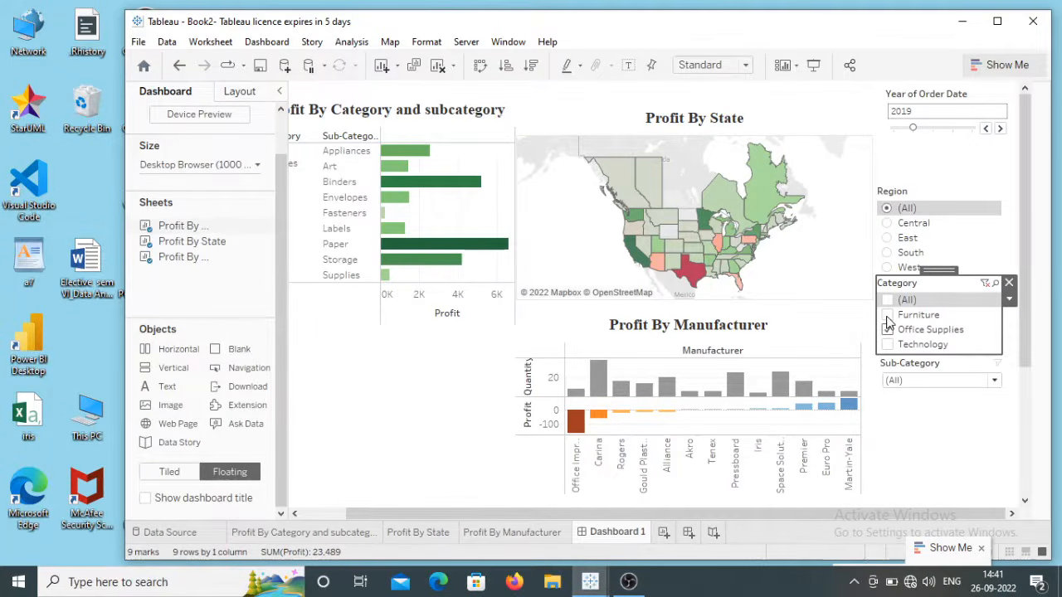
# Add Furniture to the Category filter, inspect the Sub-Category values on offer, and set Category to (All)
pyautogui.click(888, 316)
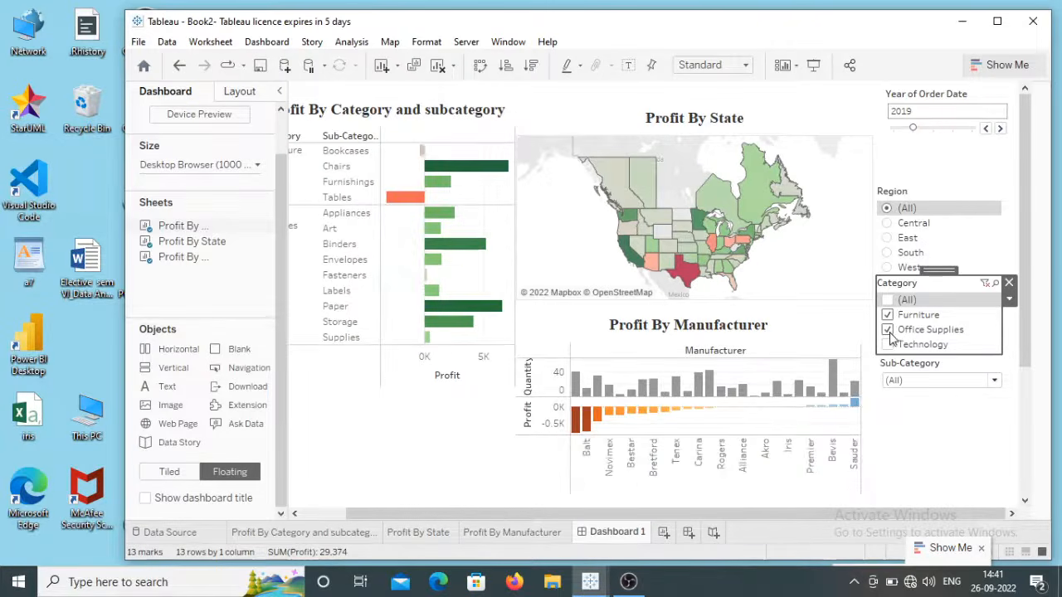
pyautogui.click(993, 382)
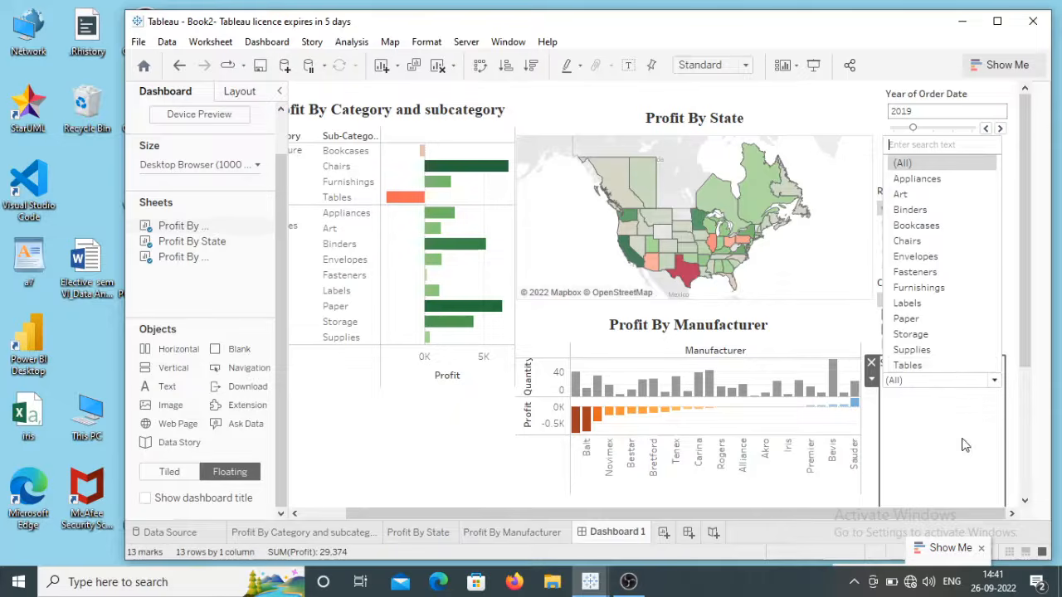
pyautogui.click(1010, 437)
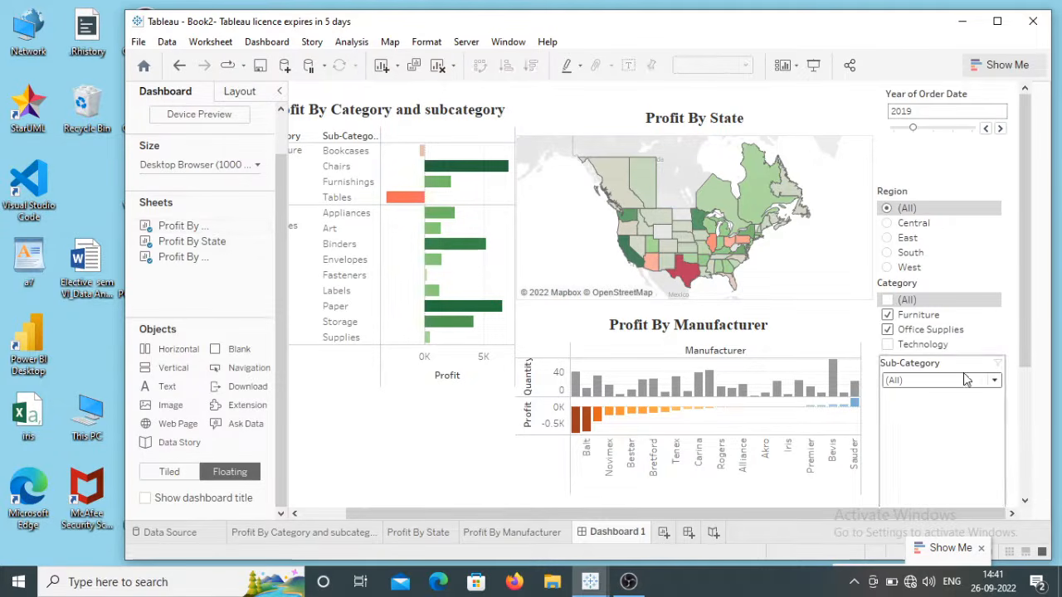
pyautogui.click(950, 297)
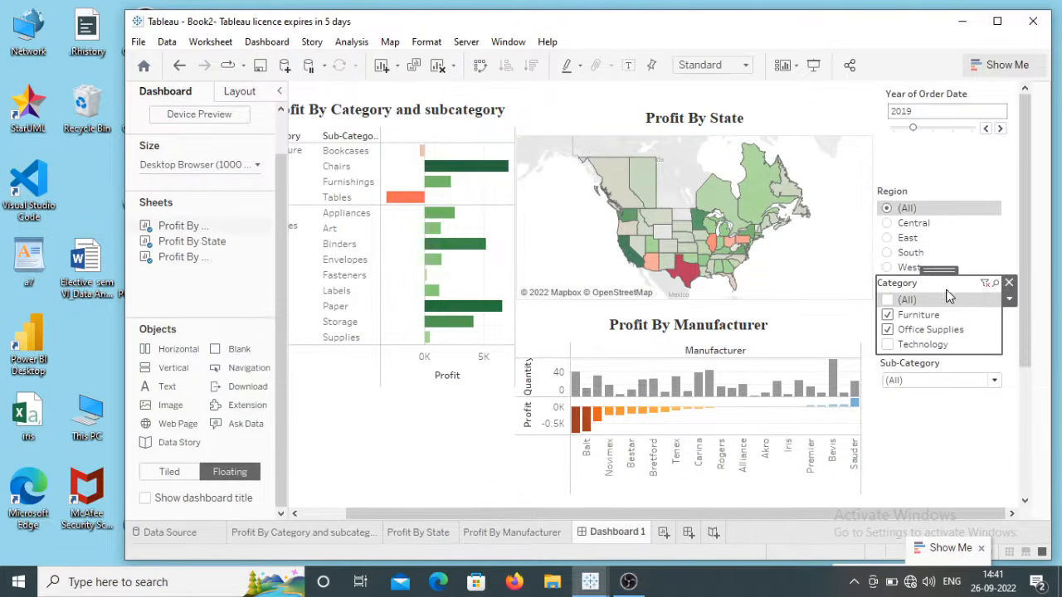
pyautogui.click(888, 301)
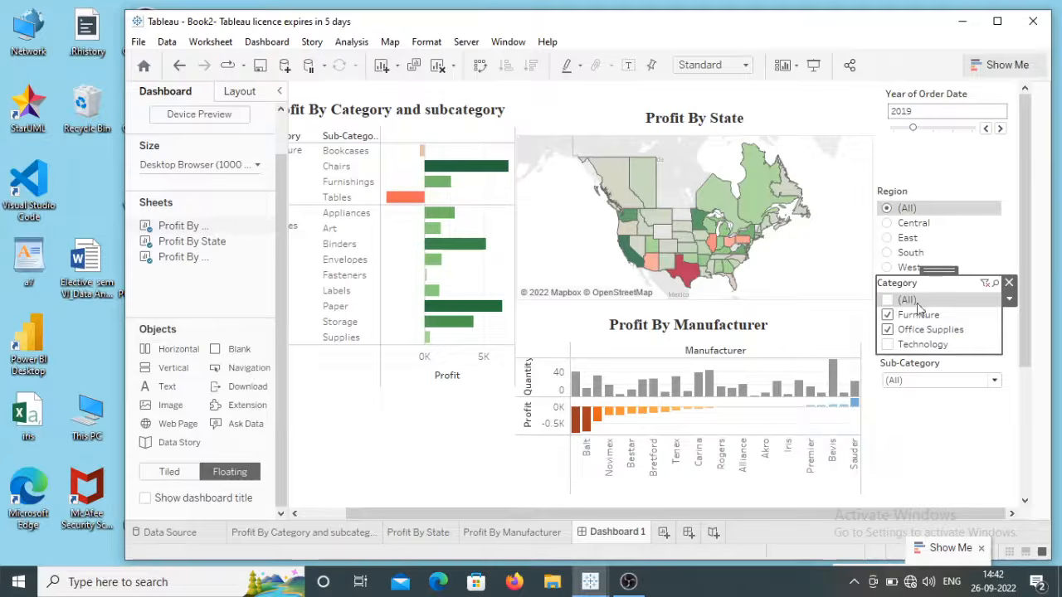
# Set both the Category and the Sub-Category filters to show Only Relevant Values
pyautogui.click(1009, 300)
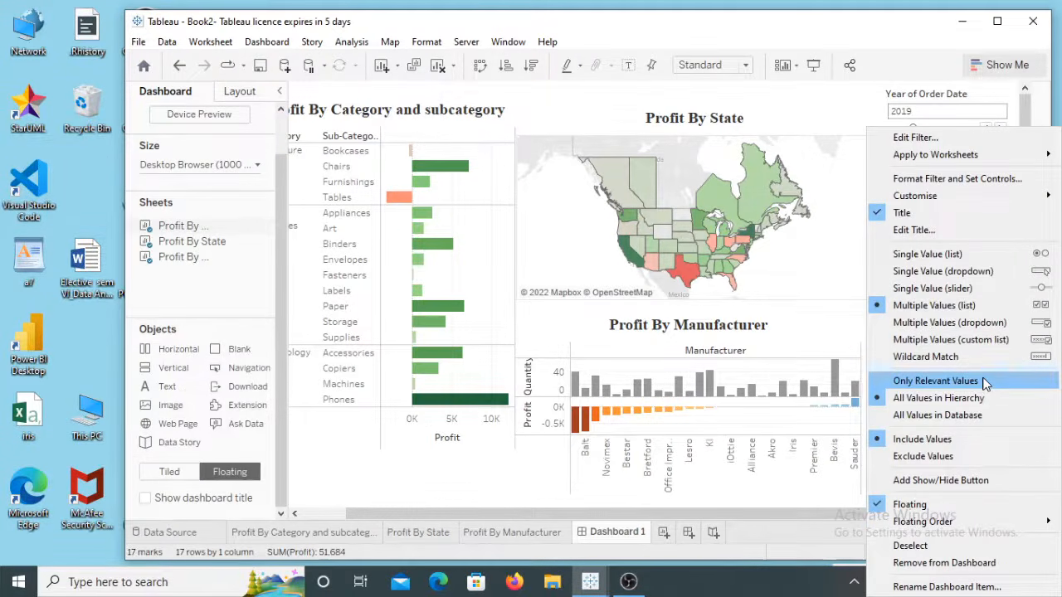
pyautogui.click(984, 380)
pyautogui.click(962, 413)
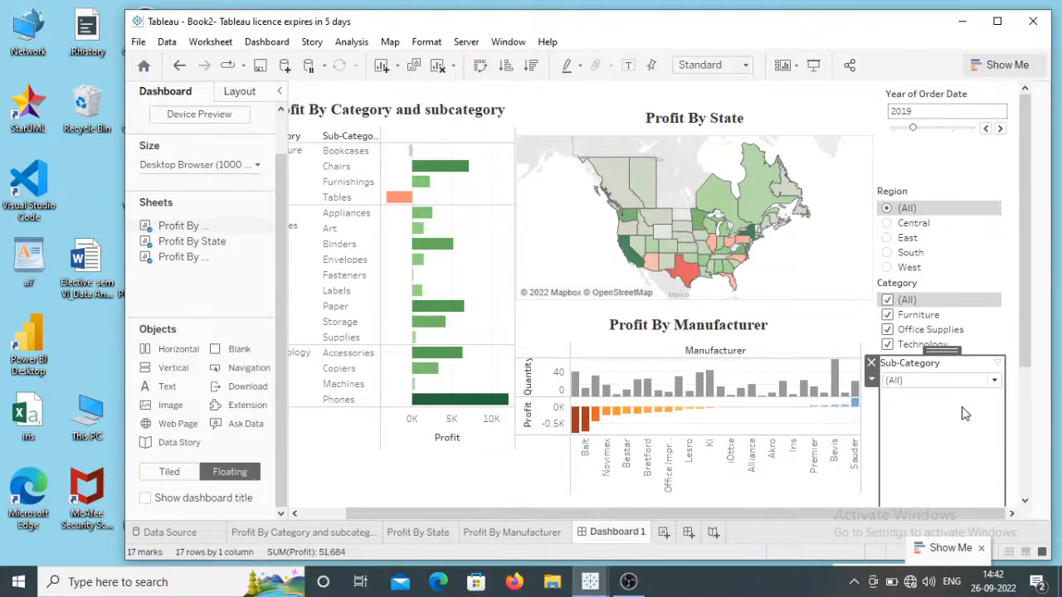
pyautogui.click(871, 379)
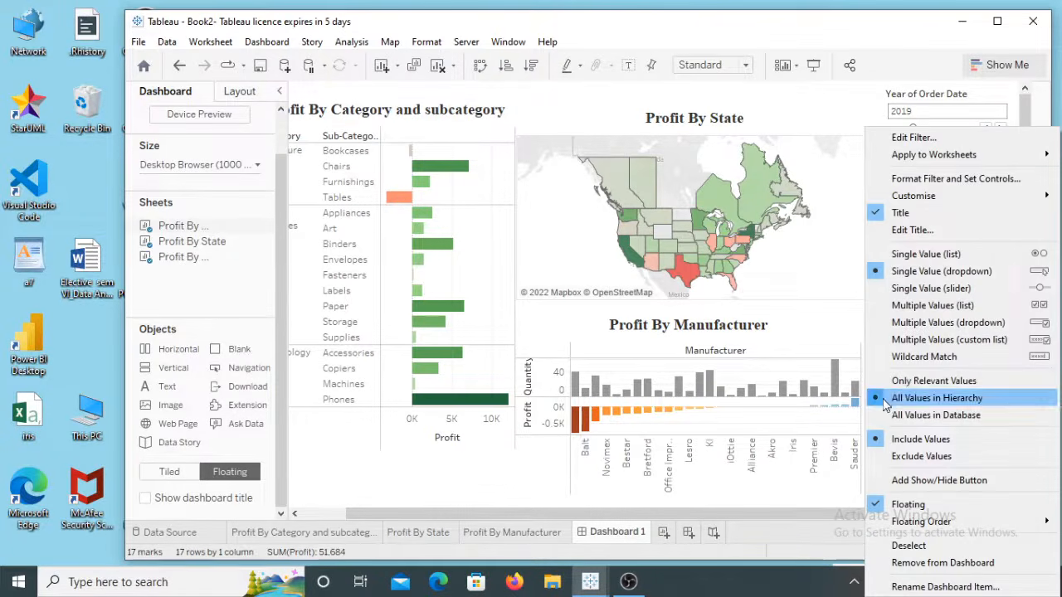
pyautogui.click(917, 381)
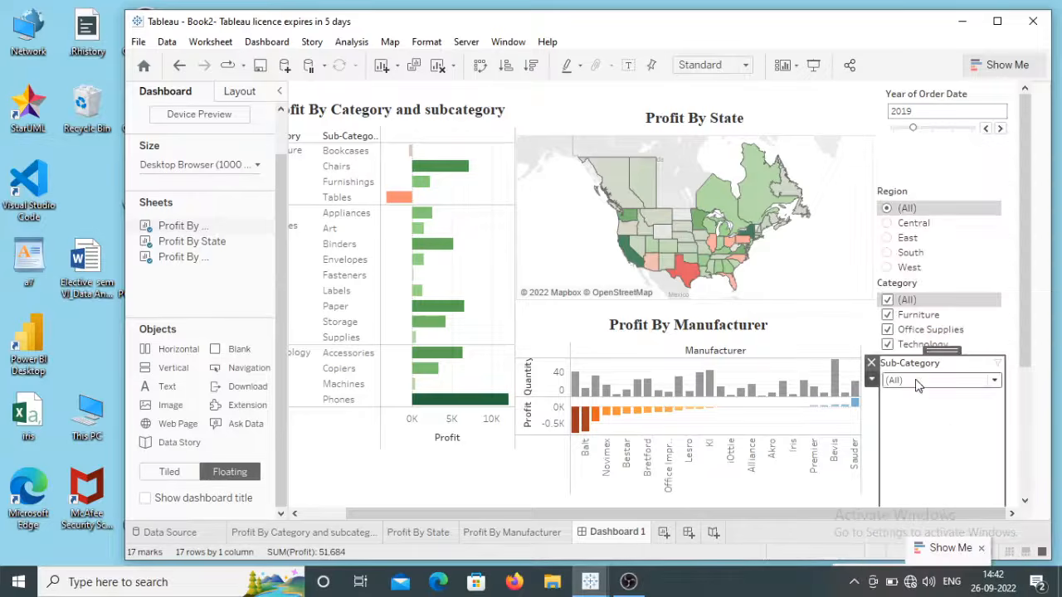
# Limit the Category filter to Furniture and inspect the Sub-Category values on offer
pyautogui.click(887, 301)
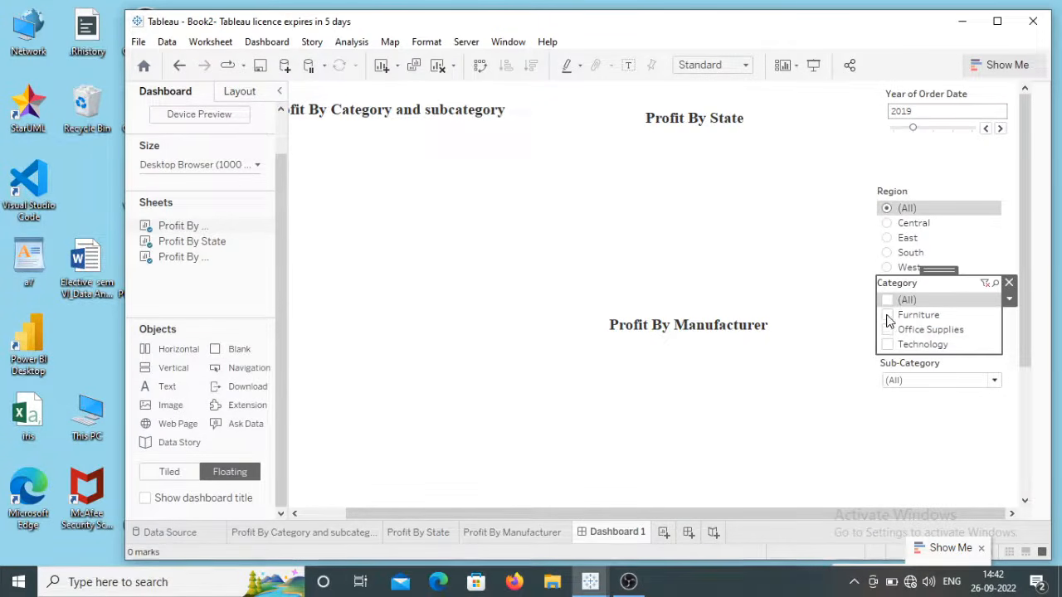
pyautogui.click(888, 315)
pyautogui.click(995, 381)
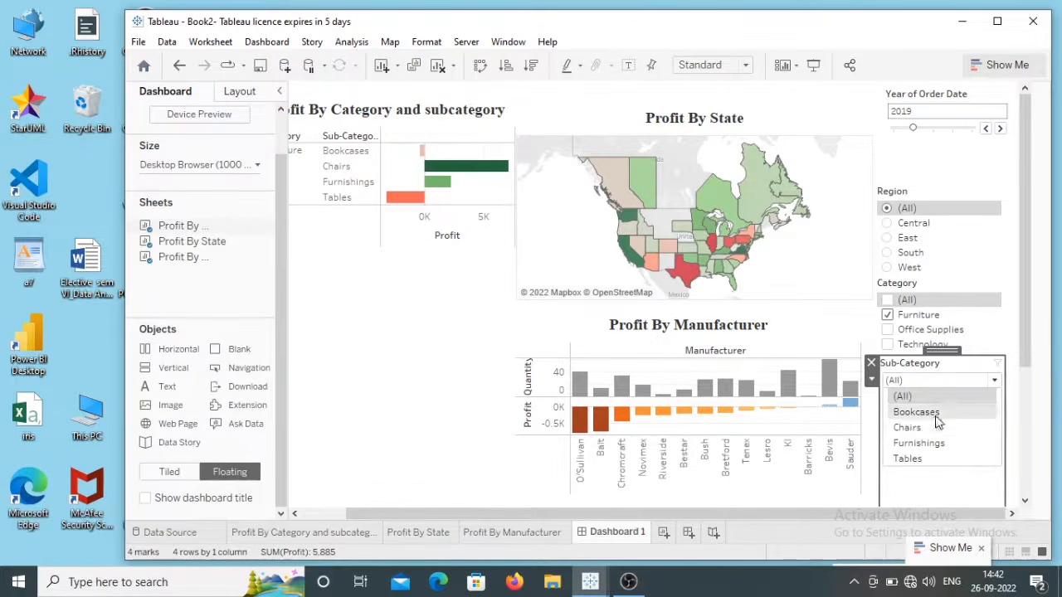
pyautogui.click(995, 382)
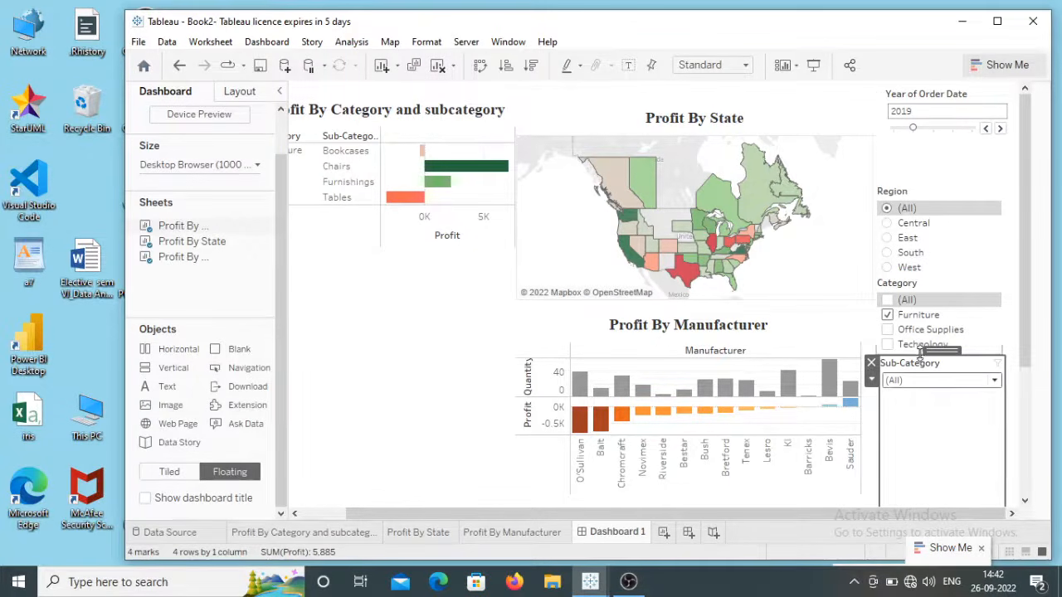
# Switch the Category filter from Furniture to Office Supplies only and inspect the matching Sub-Category values
pyautogui.click(887, 315)
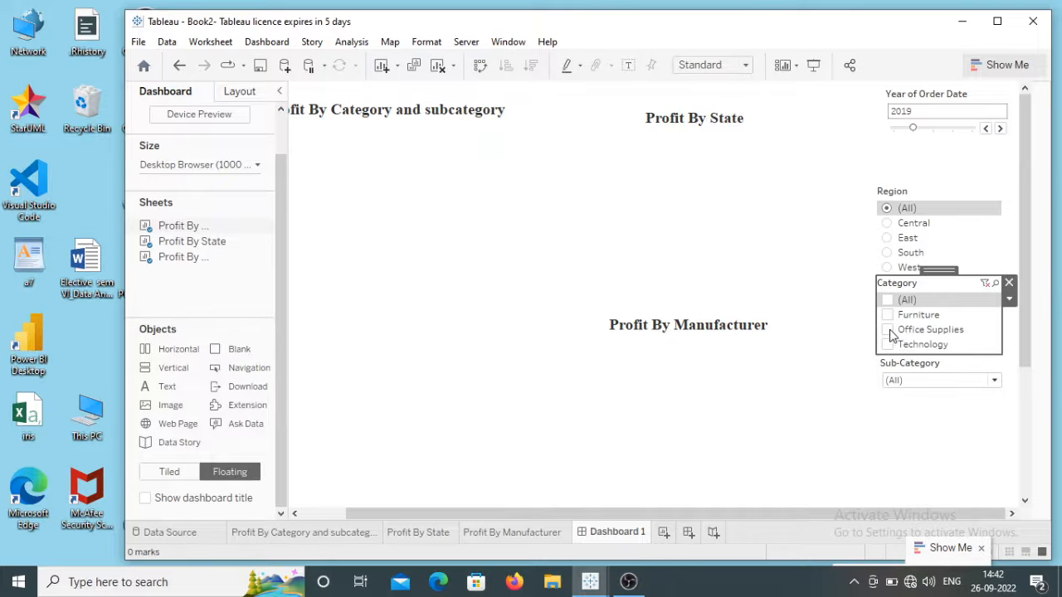
pyautogui.click(889, 331)
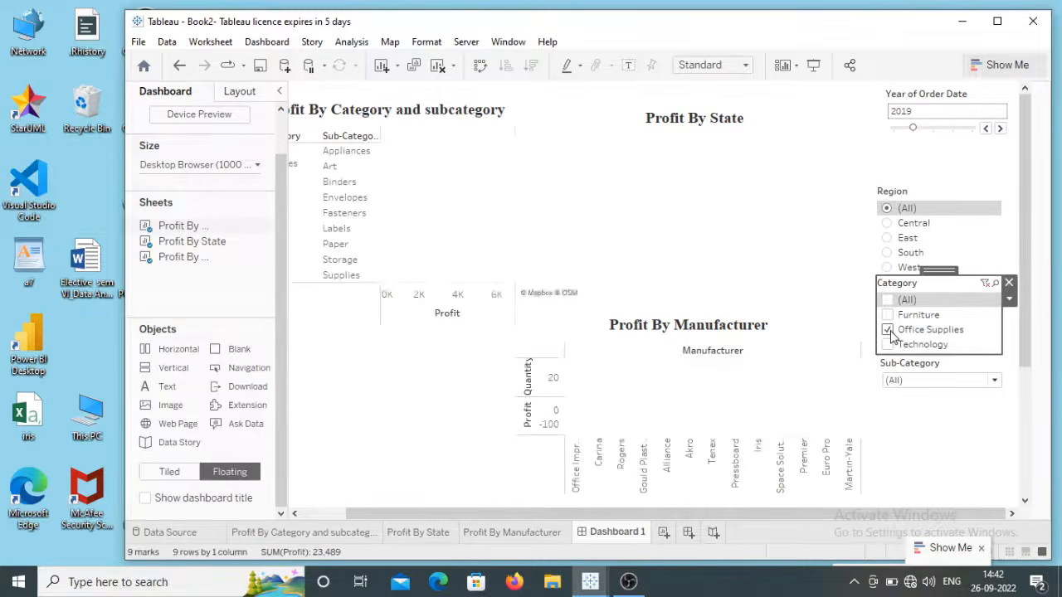
pyautogui.click(995, 382)
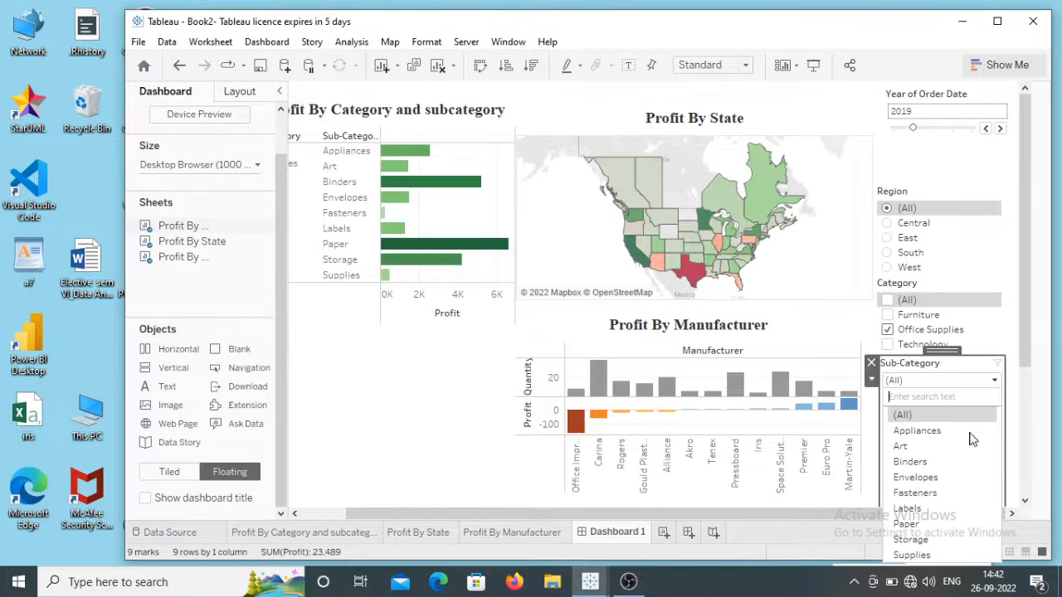
# Include Furniture alongside Office Supplies in the Category filter and review the combined Sub-Category list
pyautogui.click(887, 315)
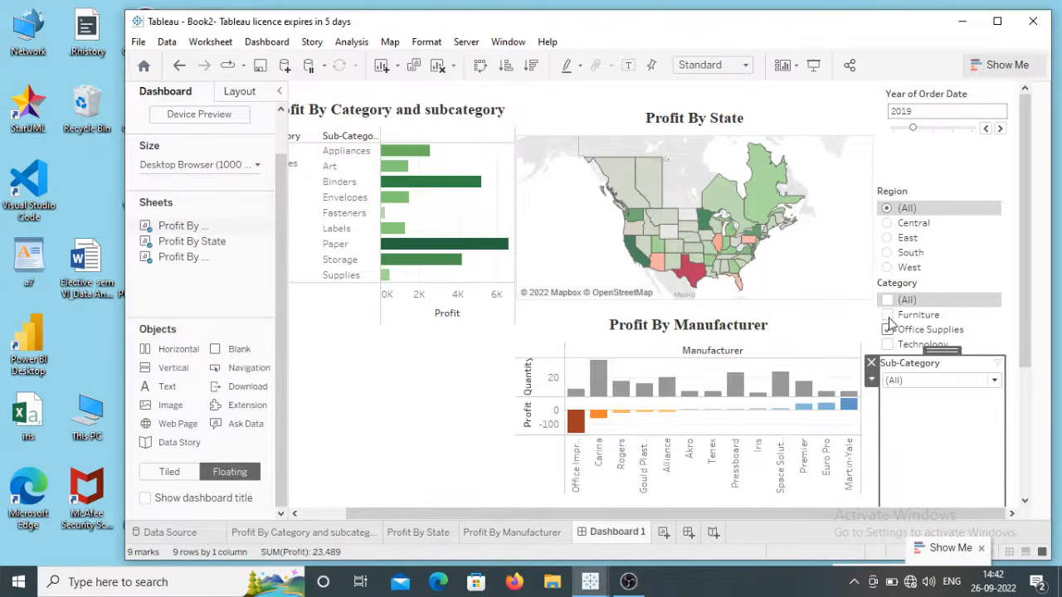
pyautogui.click(888, 317)
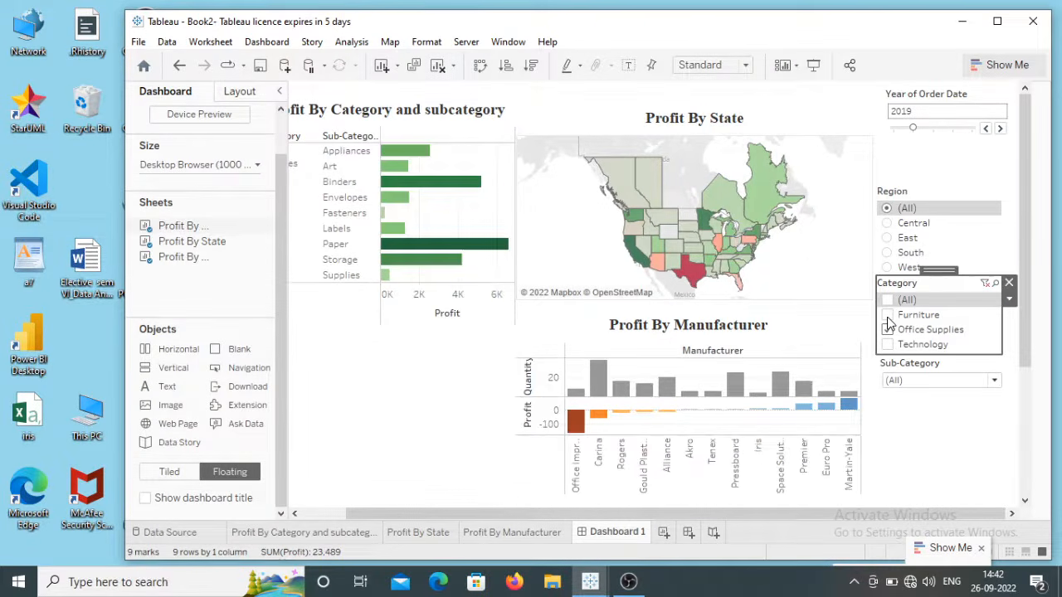
pyautogui.click(888, 316)
pyautogui.click(995, 380)
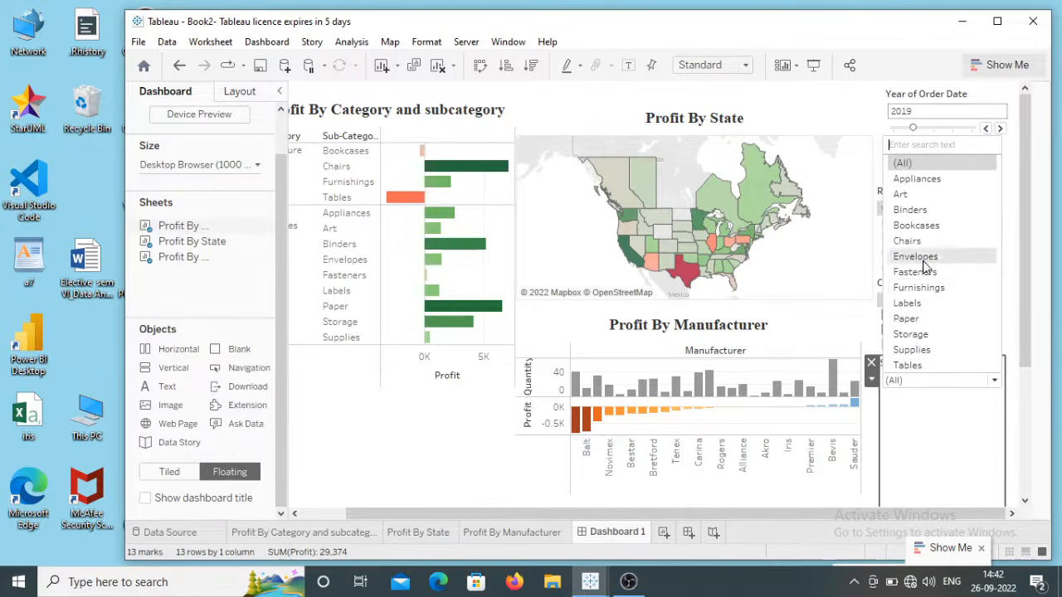
pyautogui.click(1020, 409)
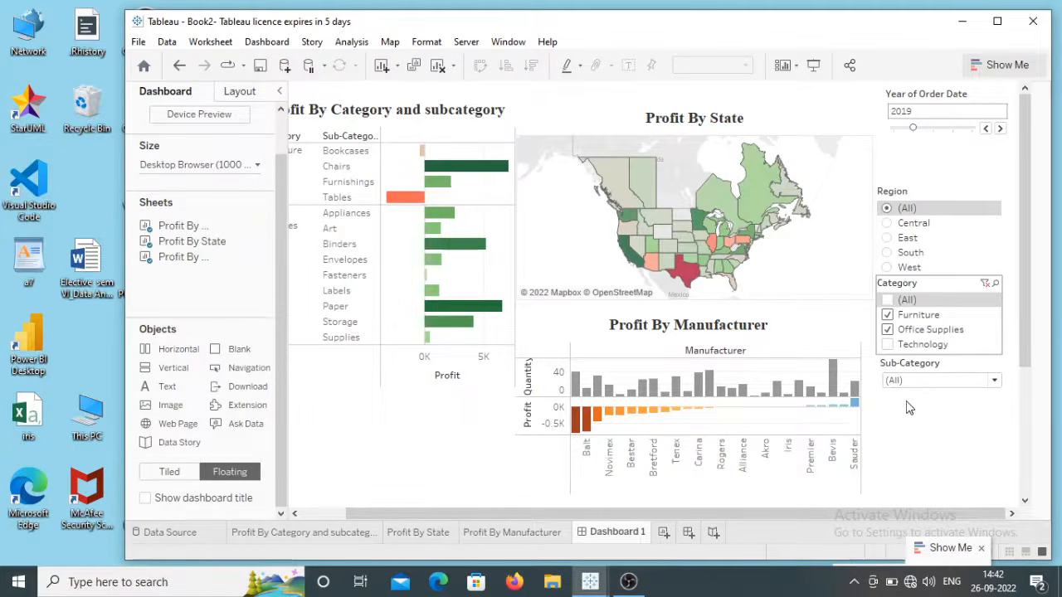
# Include Technology in the Category filter as well and set the Year of Order Date filter to (All)
pyautogui.click(904, 344)
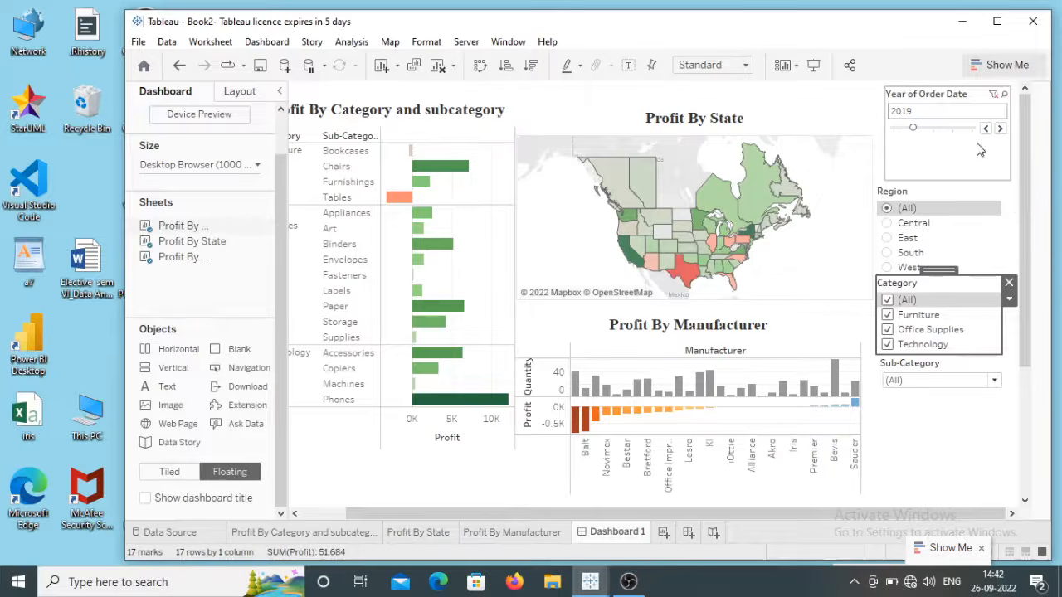
pyautogui.click(985, 130)
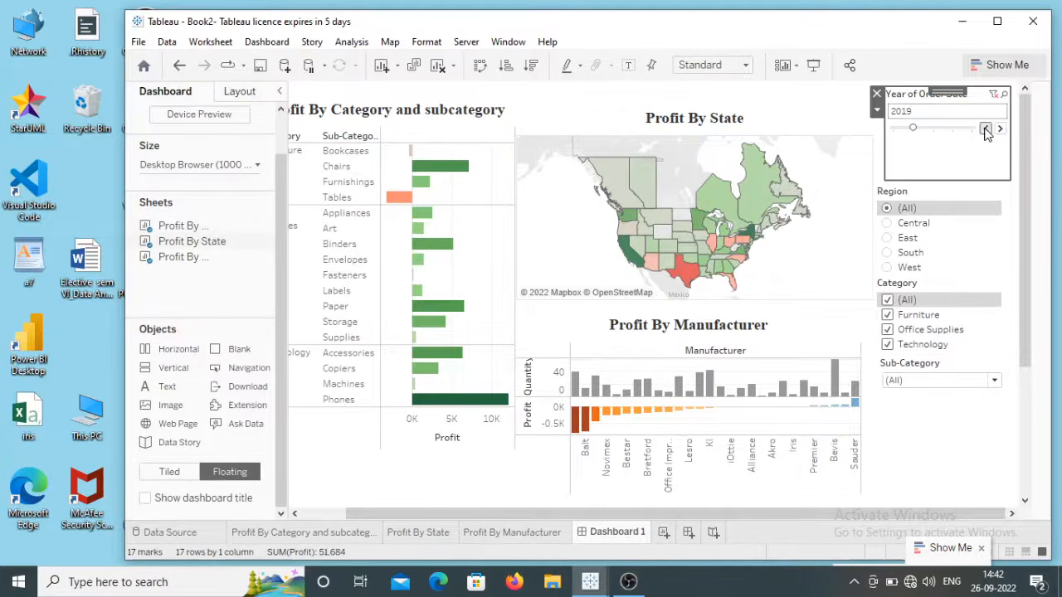
pyautogui.click(986, 130)
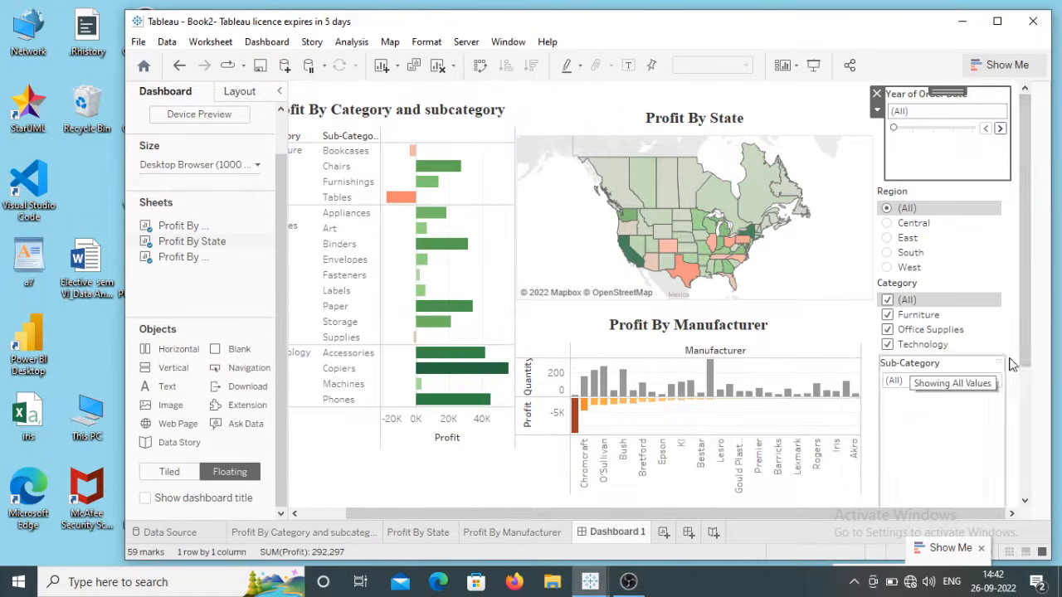
# Make the floating Profit By Manufacturer chart taller and move it slightly further down the dashboard
pyautogui.moveTo(1024, 360); pyautogui.dragTo(1023, 438)
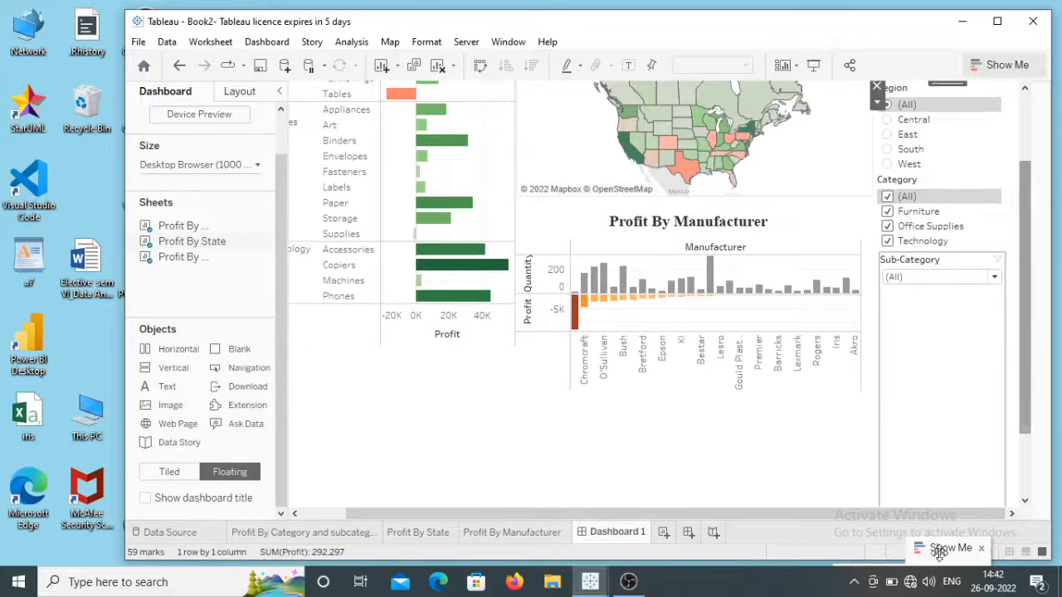
pyautogui.moveTo(838, 519); pyautogui.dragTo(802, 512)
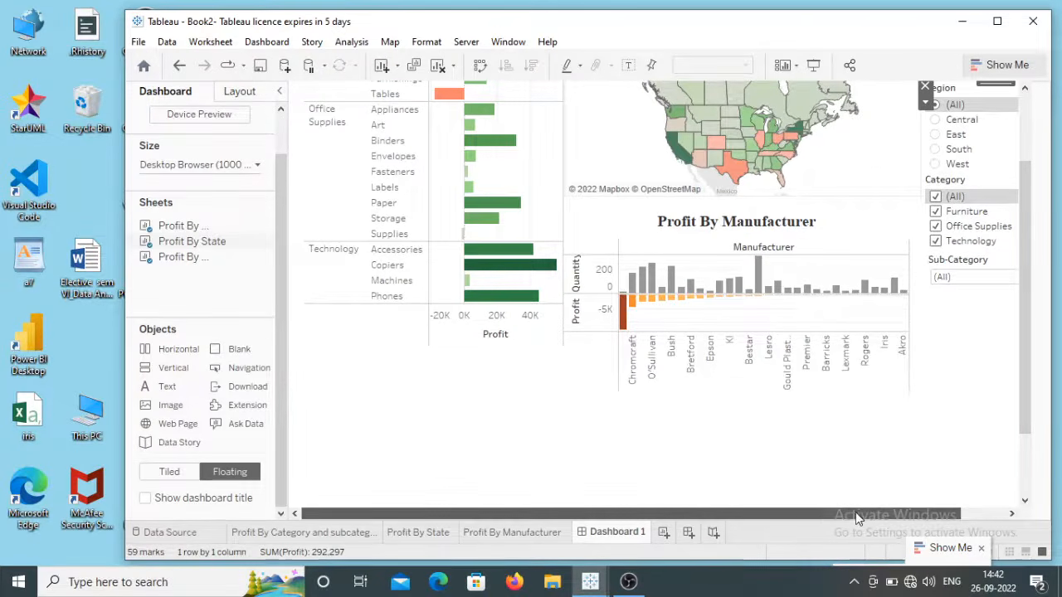
pyautogui.scroll(1, 788, 402)
pyautogui.click(795, 409)
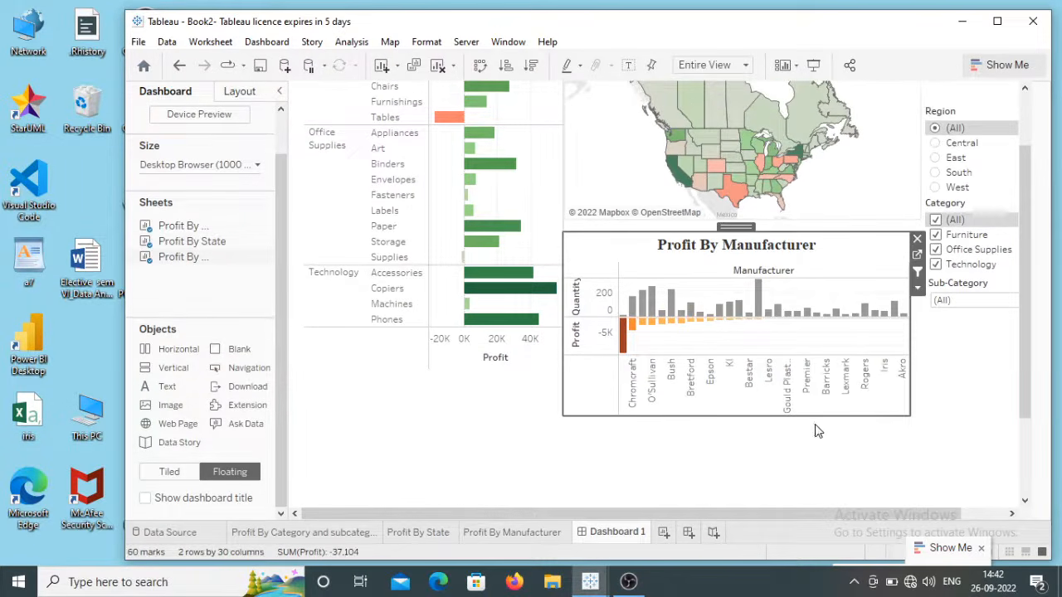
pyautogui.moveTo(915, 419); pyautogui.dragTo(915, 469)
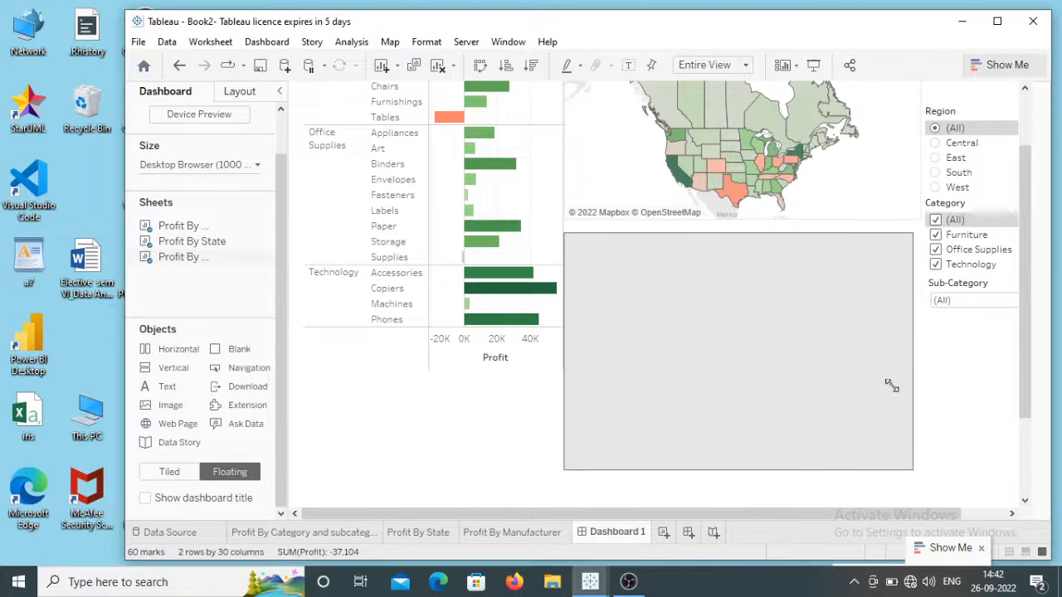
pyautogui.moveTo(751, 230); pyautogui.dragTo(743, 265)
# Enlarge the Profit By State map down to the manufacturer chart, and move the Profit By Category and subcategory chart lower
pyautogui.click(768, 146)
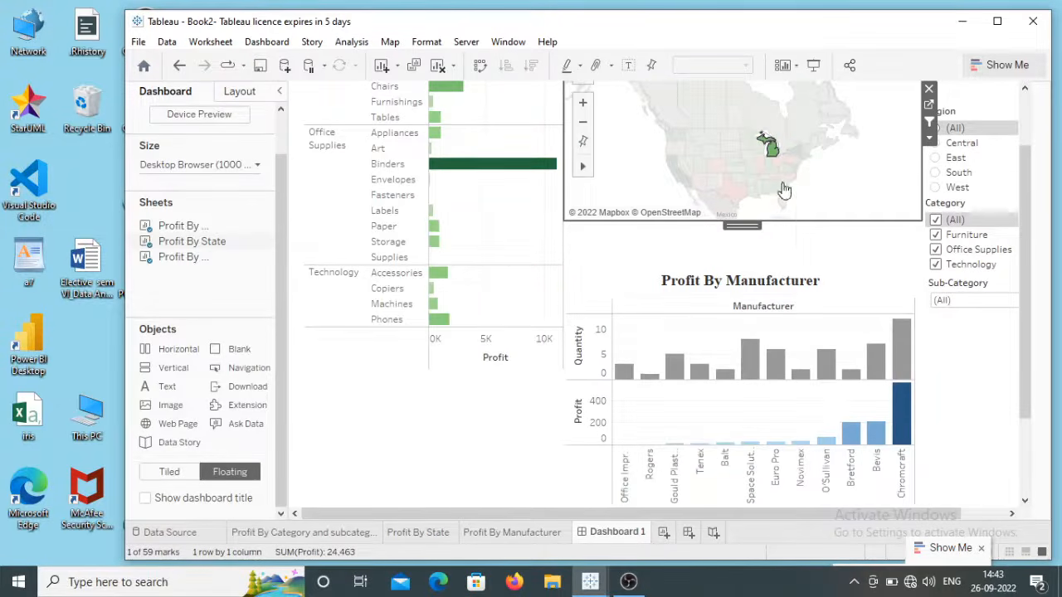
pyautogui.click(771, 149)
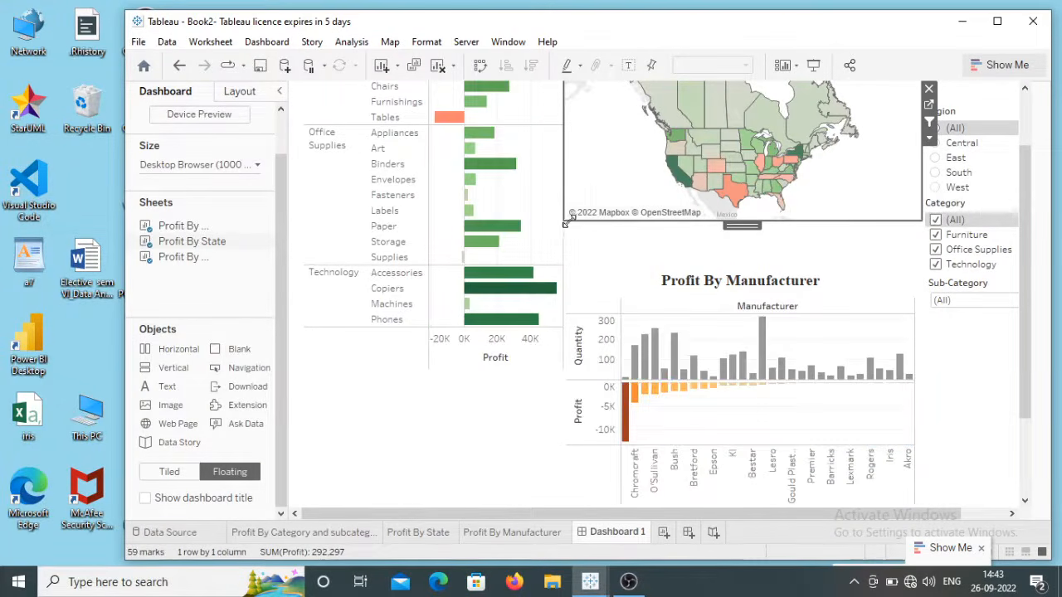
pyautogui.moveTo(565, 221); pyautogui.dragTo(578, 282)
pyautogui.click(428, 377)
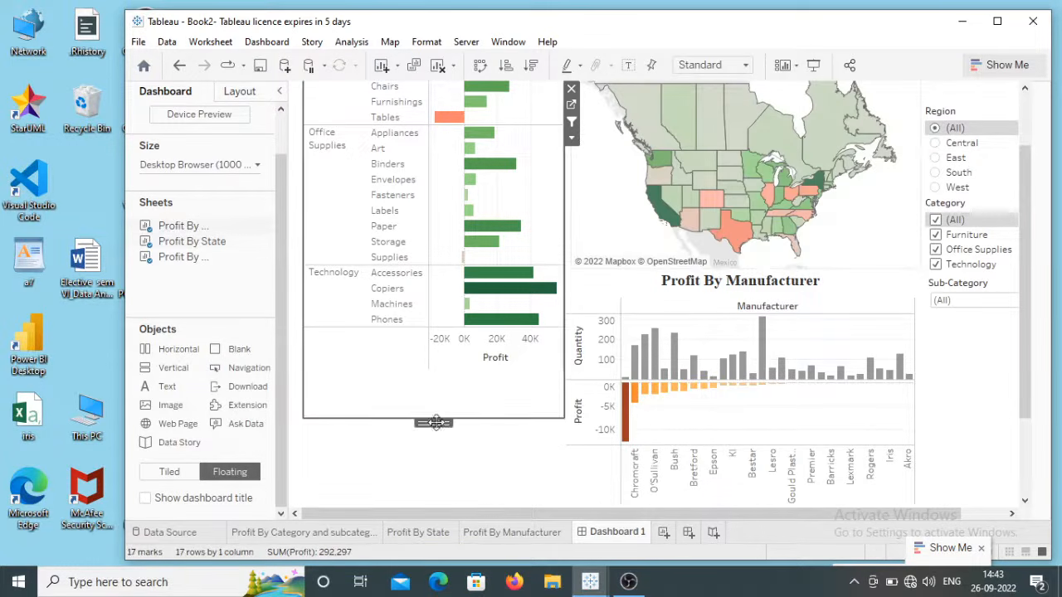
pyautogui.moveTo(440, 422); pyautogui.dragTo(440, 495)
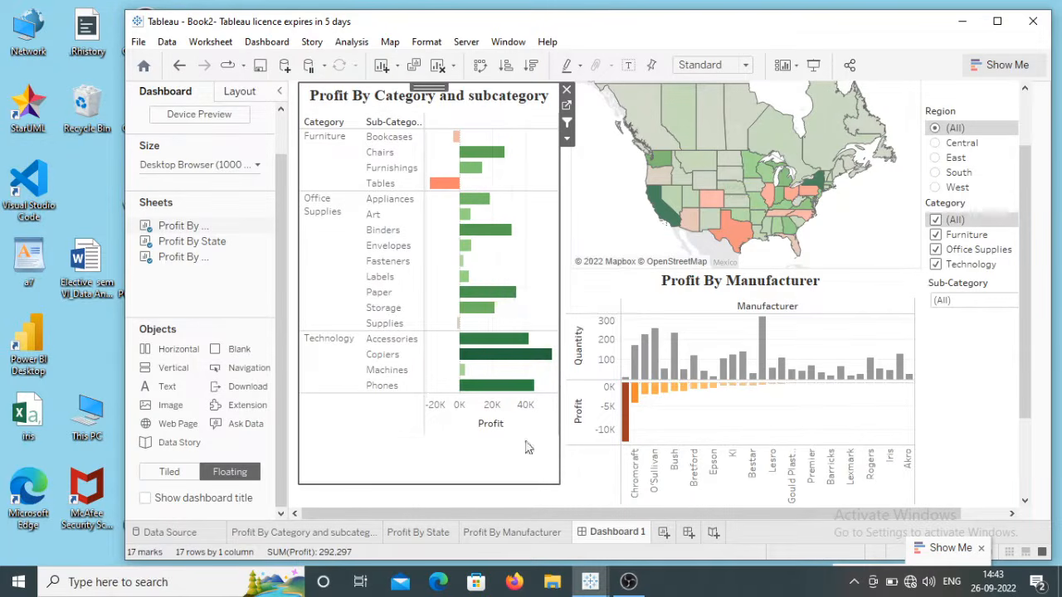
# Make the Profit By Category and subcategory chart taller with an Entire View fit, and preview the dashboard in presentation mode
pyautogui.moveTo(555, 481); pyautogui.dragTo(559, 501)
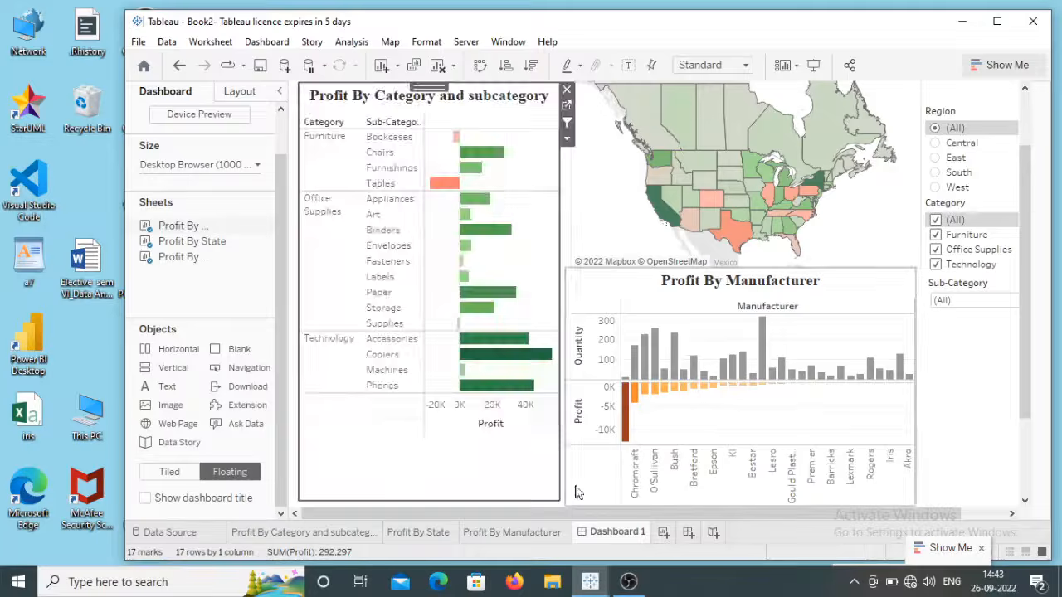
pyautogui.click(745, 67)
pyautogui.click(731, 122)
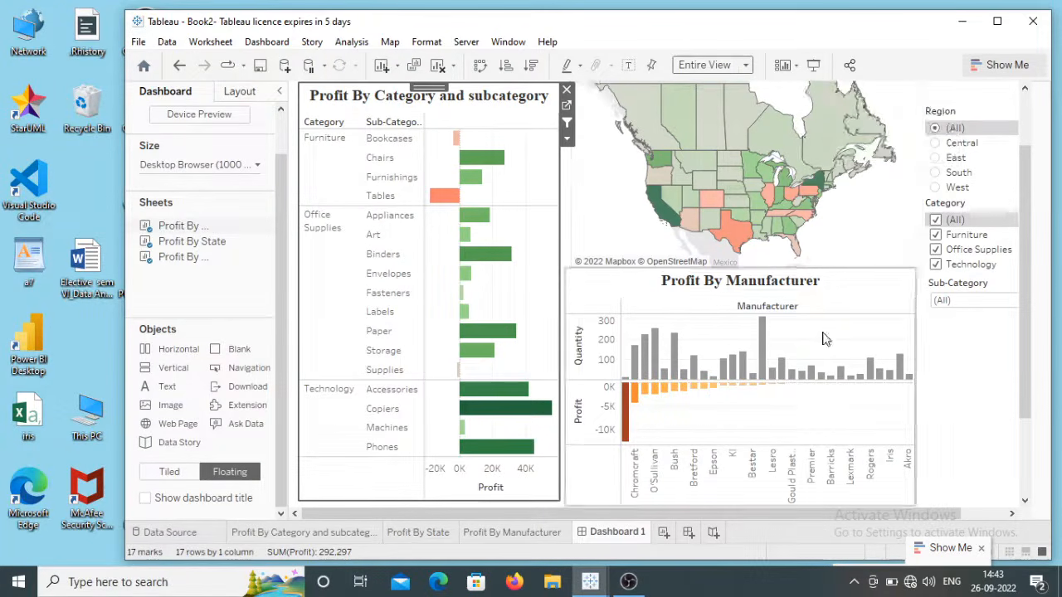
pyautogui.click(814, 67)
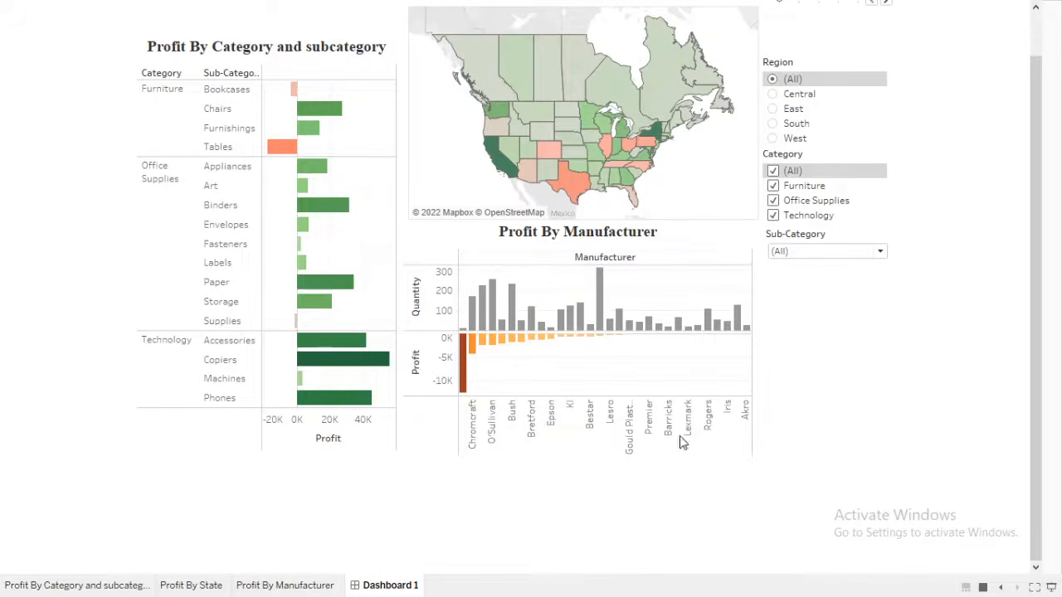
pyautogui.click(1050, 586)
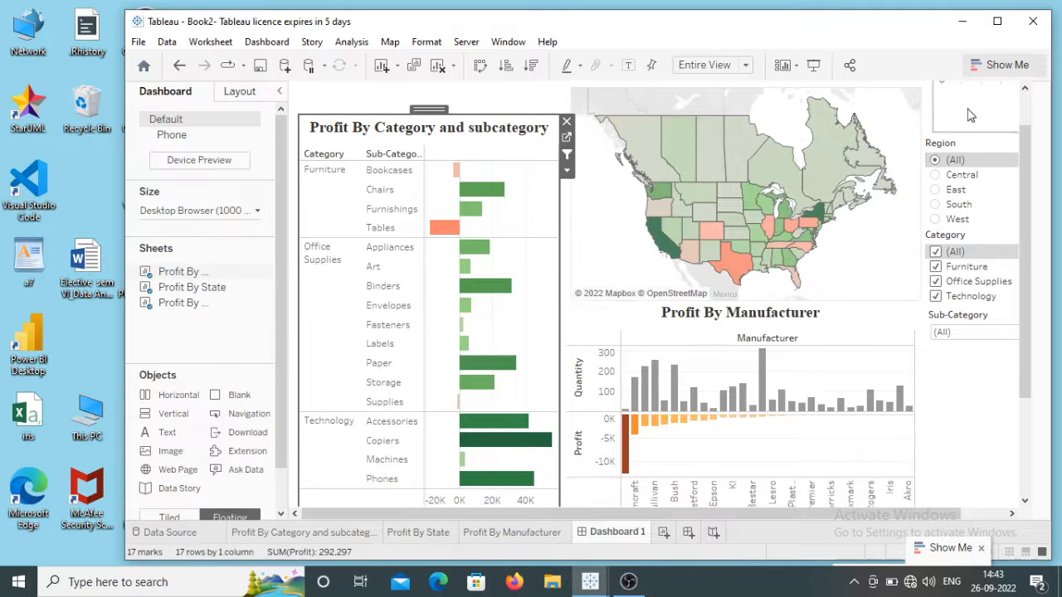
# Move the floating Sub-Category, Category and Region filters slightly lower to free space for the year filter
pyautogui.click(1000, 315)
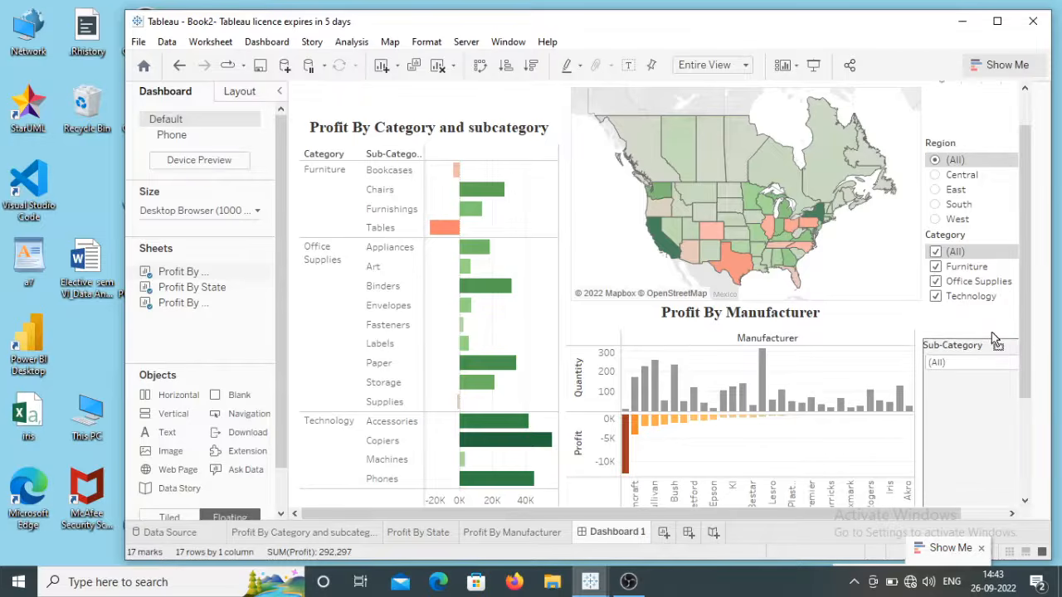
pyautogui.click(991, 274)
pyautogui.moveTo(993, 226); pyautogui.dragTo(976, 166)
pyautogui.click(982, 140)
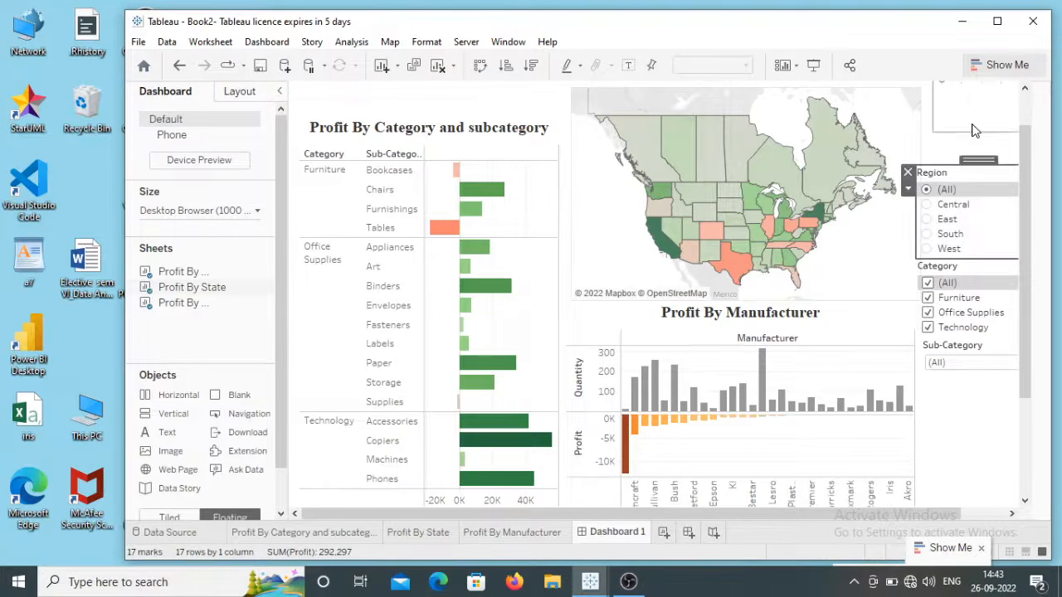
# Move the Year of Order Date filter directly above the Region filter, in line with the other filters
pyautogui.click(977, 124)
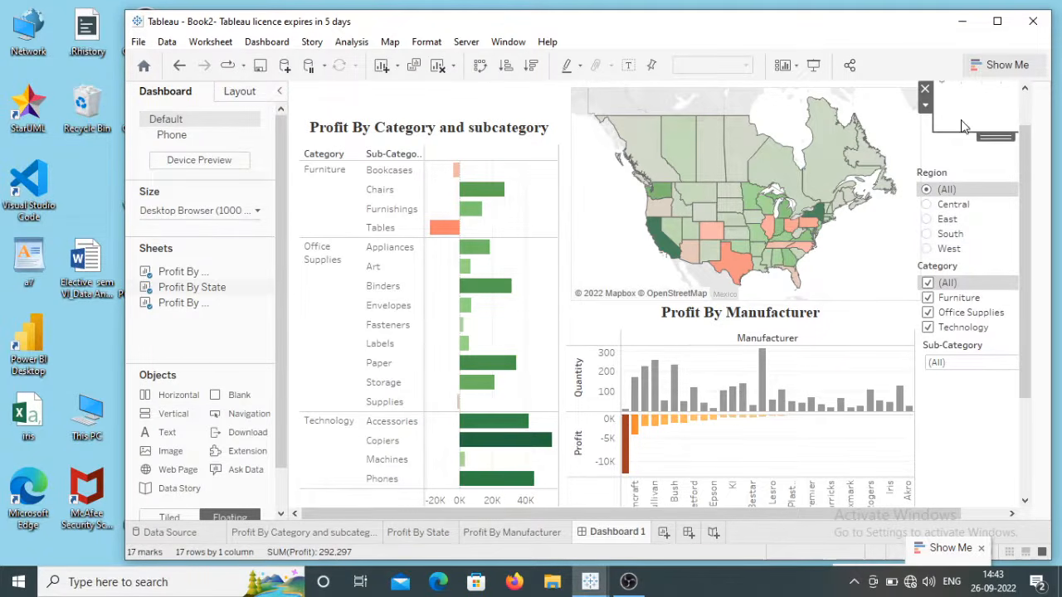
pyautogui.moveTo(1001, 137); pyautogui.dragTo(953, 180)
pyautogui.click(958, 158)
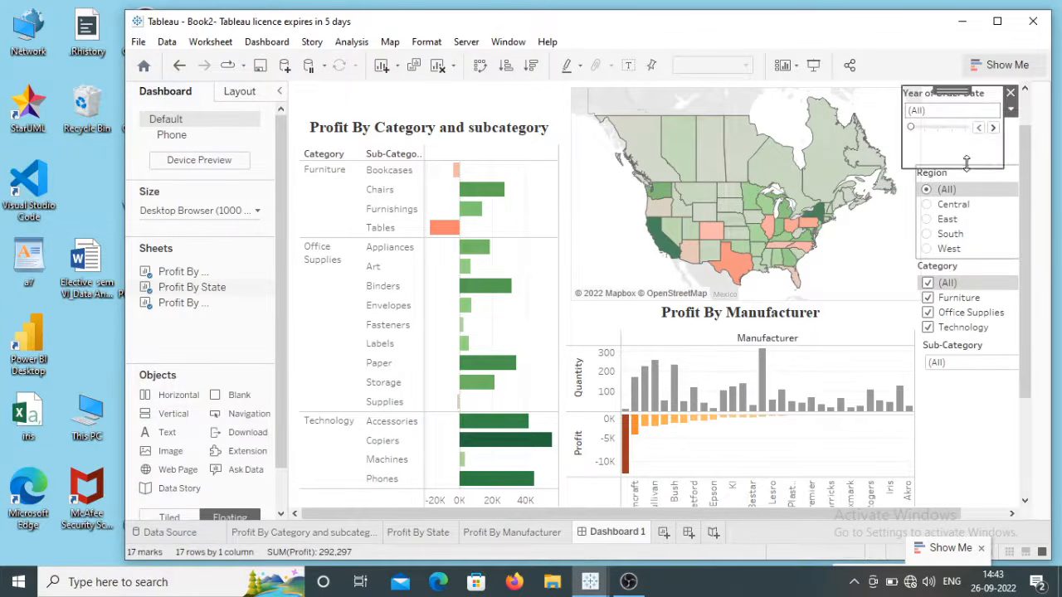
pyautogui.moveTo(959, 89); pyautogui.dragTo(968, 91)
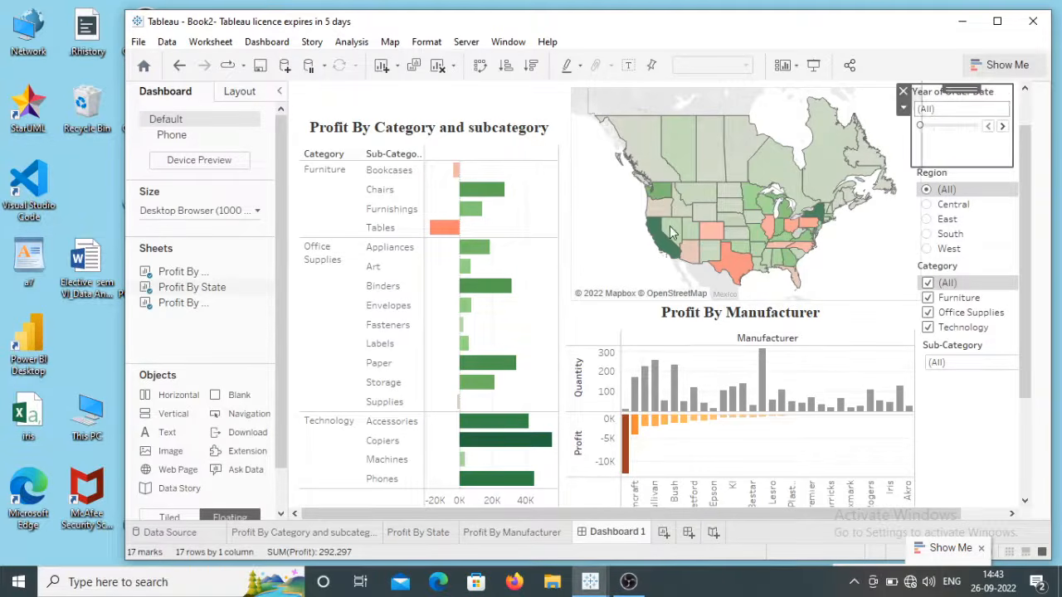
# Add a text object reading "Profit Dashboard" and set its font size to 16
pyautogui.click(169, 434)
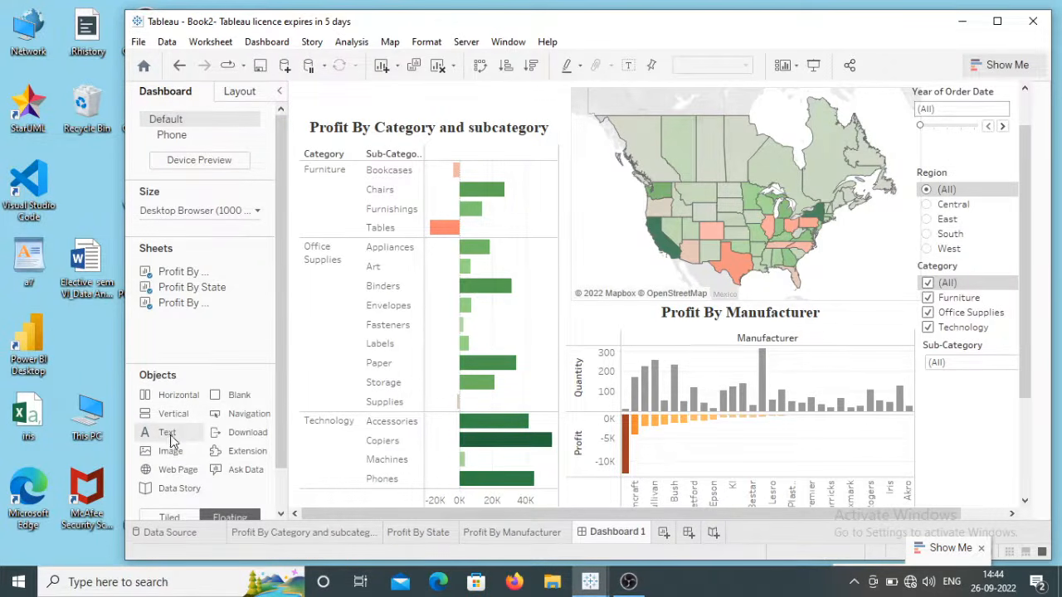
pyautogui.doubleClick(170, 431)
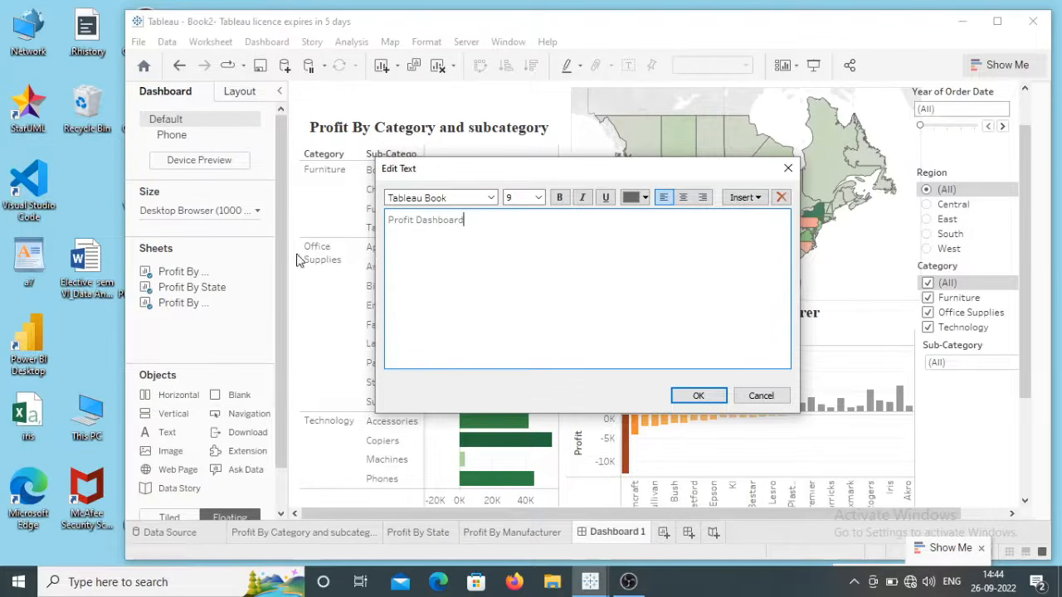
pyautogui.moveTo(391, 221); pyautogui.dragTo(517, 217)
pyautogui.click(539, 198)
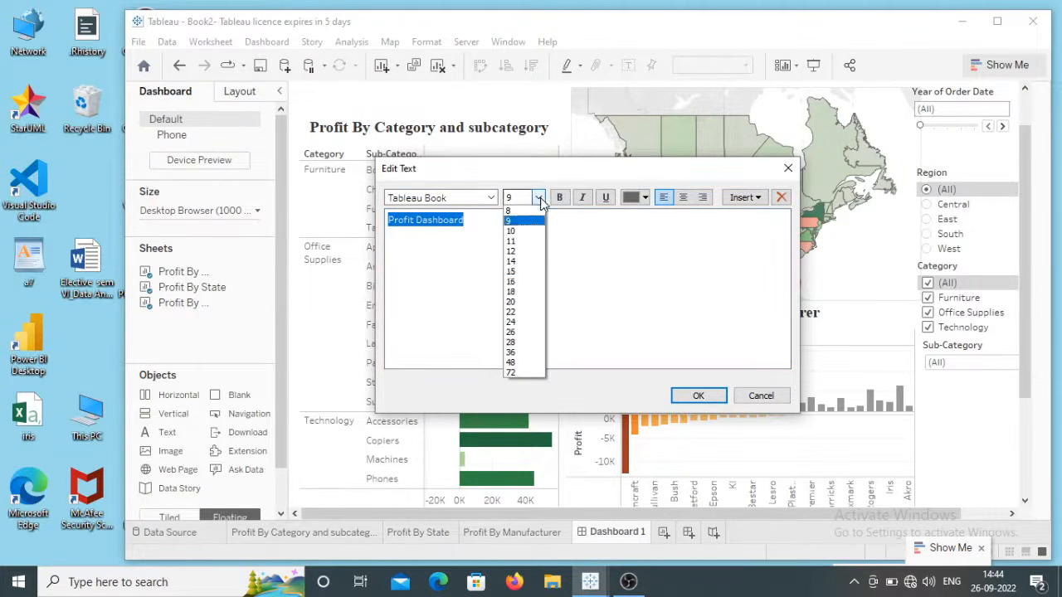
pyautogui.click(511, 281)
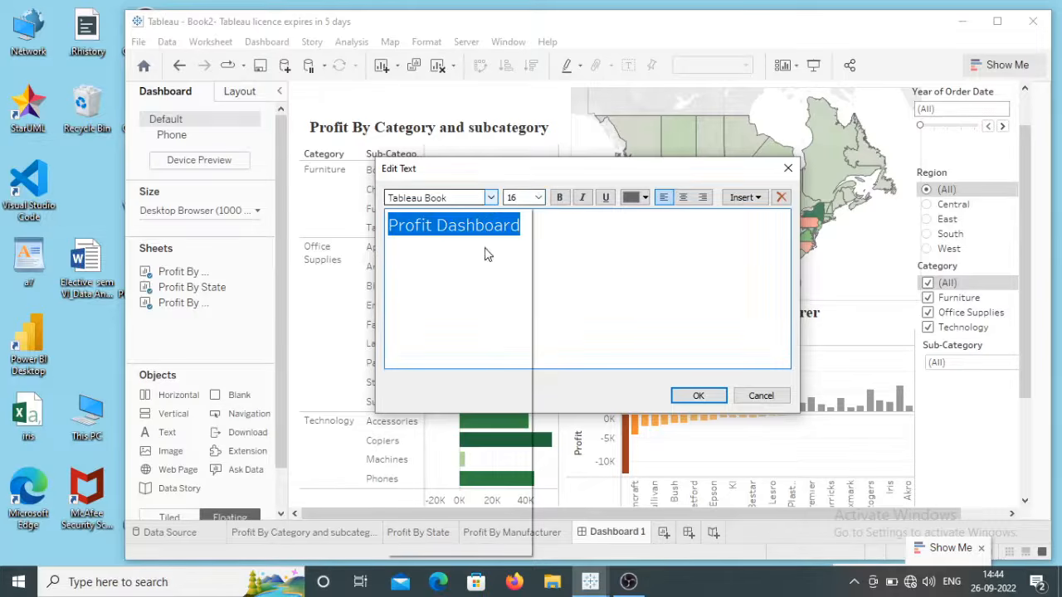
# Format the "Profit Dashboard" text as Times New Roman, centred, bold and red, and apply it to the dashboard
pyautogui.click(491, 199)
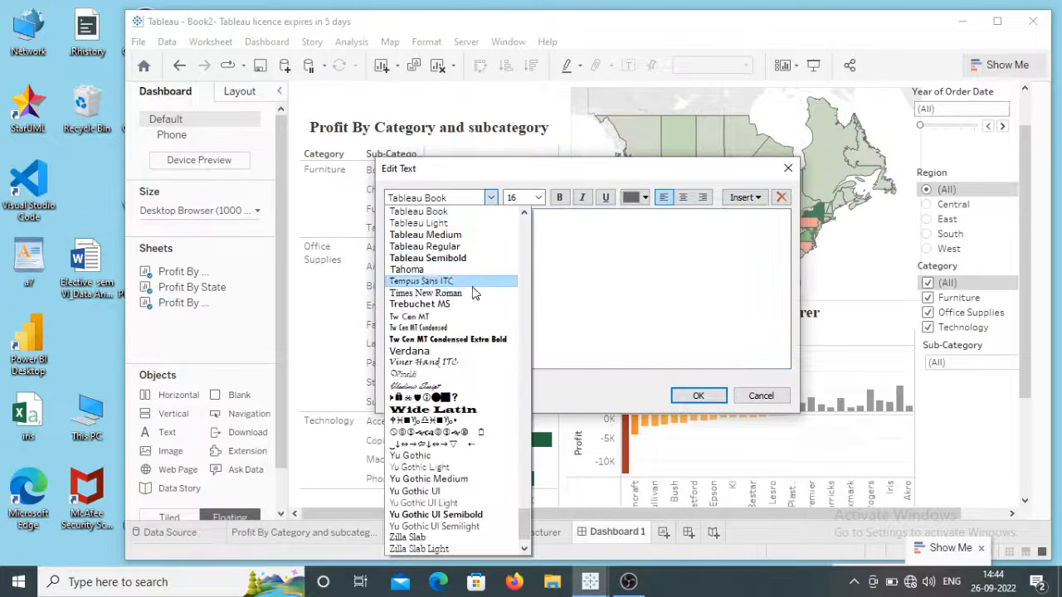
pyautogui.press('Escape')
pyautogui.click(683, 198)
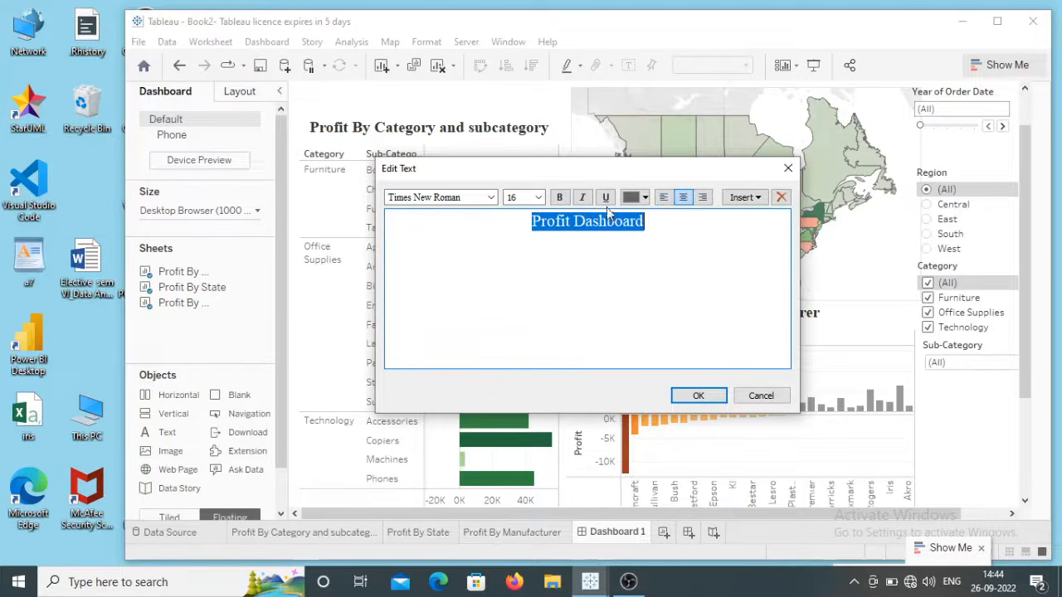
pyautogui.click(559, 198)
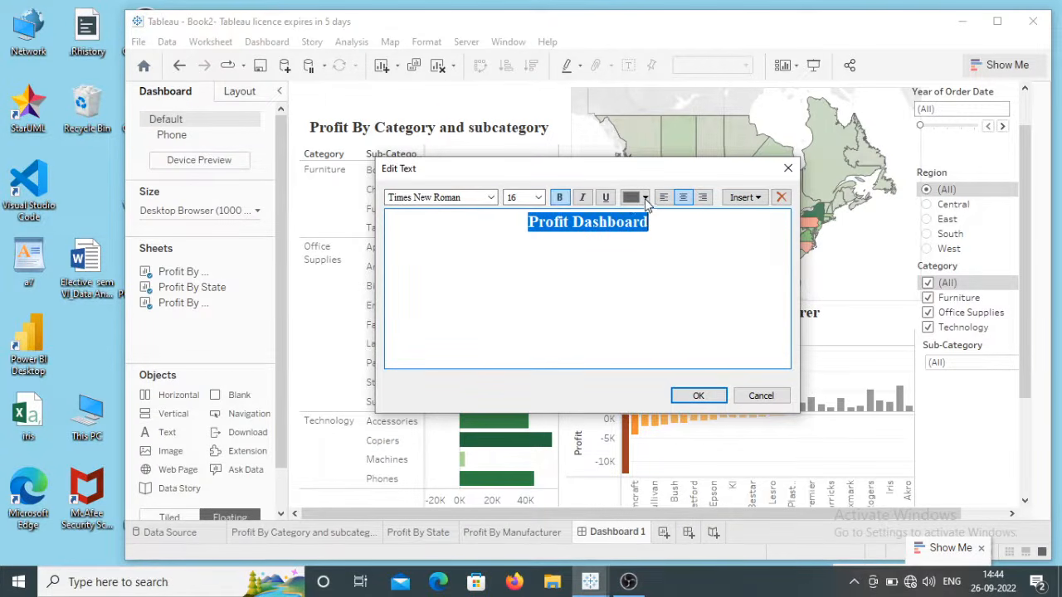
pyautogui.click(646, 204)
pyautogui.click(689, 251)
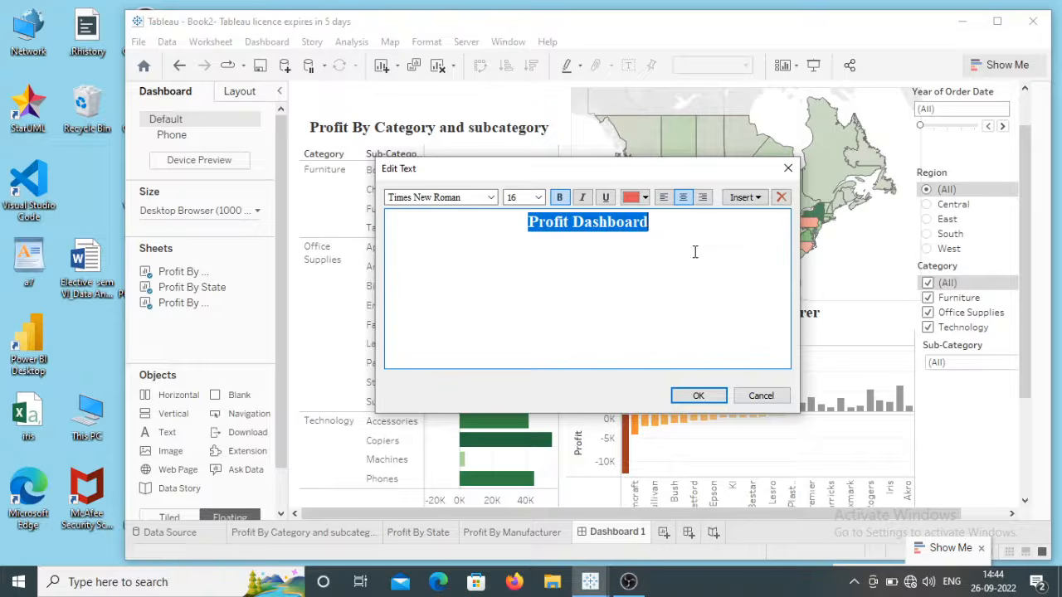
pyautogui.click(697, 396)
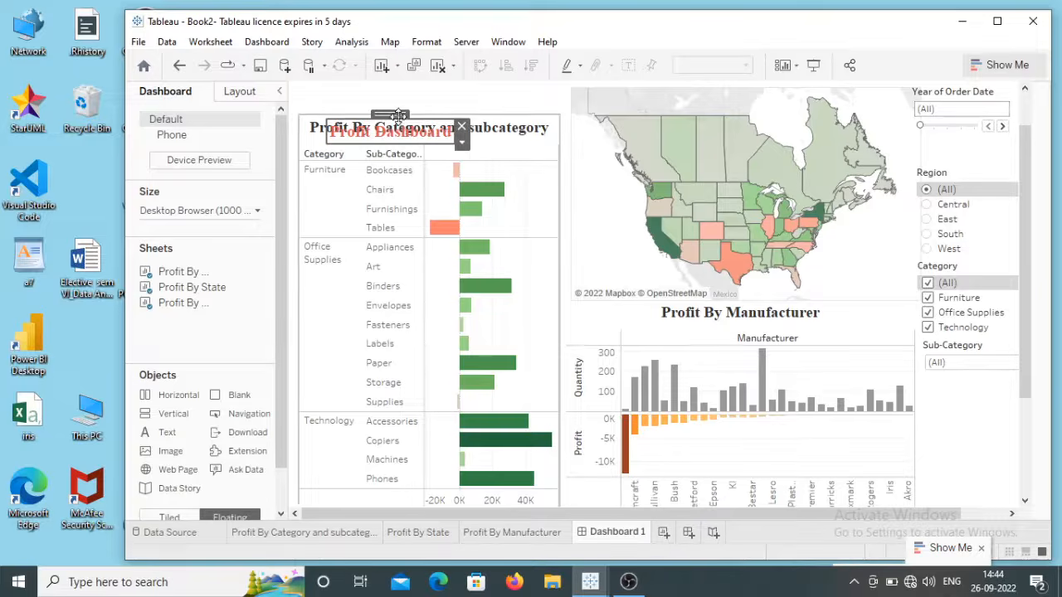
# Place the Profit Dashboard title above the charts and widen it to span both the category chart and the map
pyautogui.moveTo(396, 113); pyautogui.dragTo(557, 90)
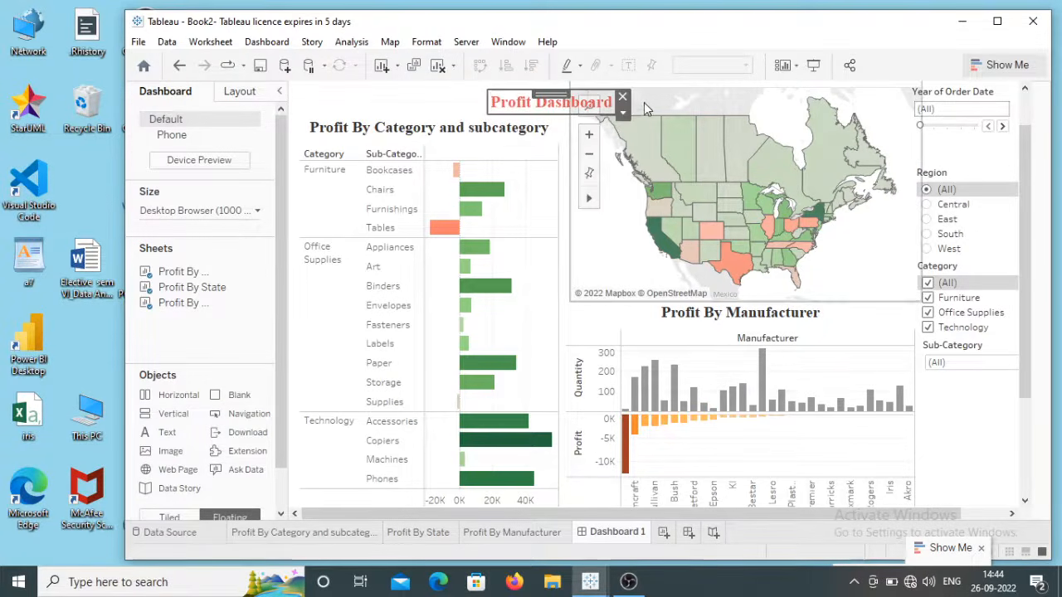
pyautogui.moveTo(489, 100); pyautogui.dragTo(310, 103)
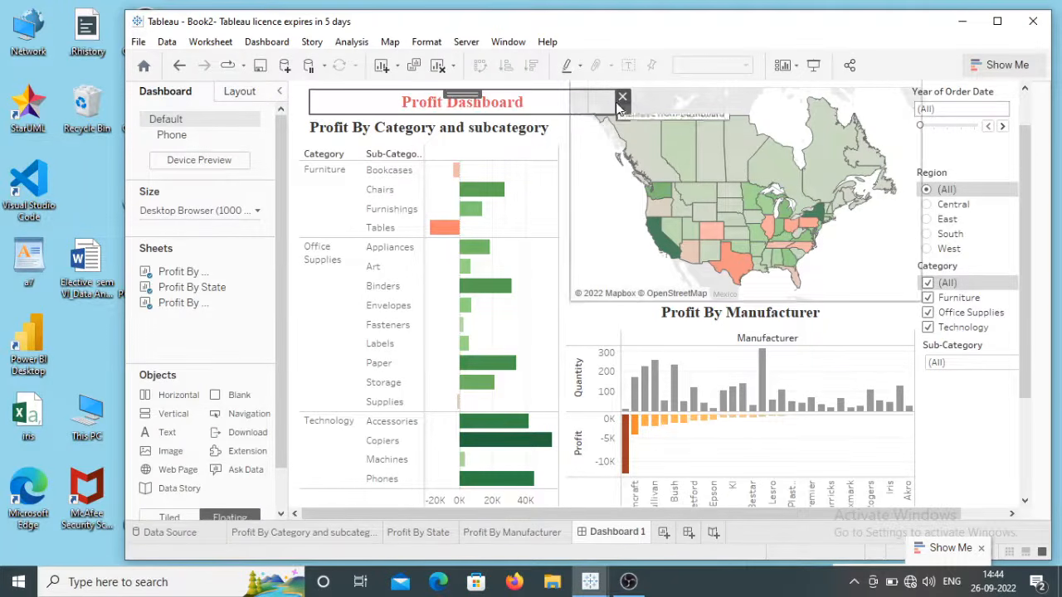
pyautogui.moveTo(626, 101); pyautogui.dragTo(911, 101)
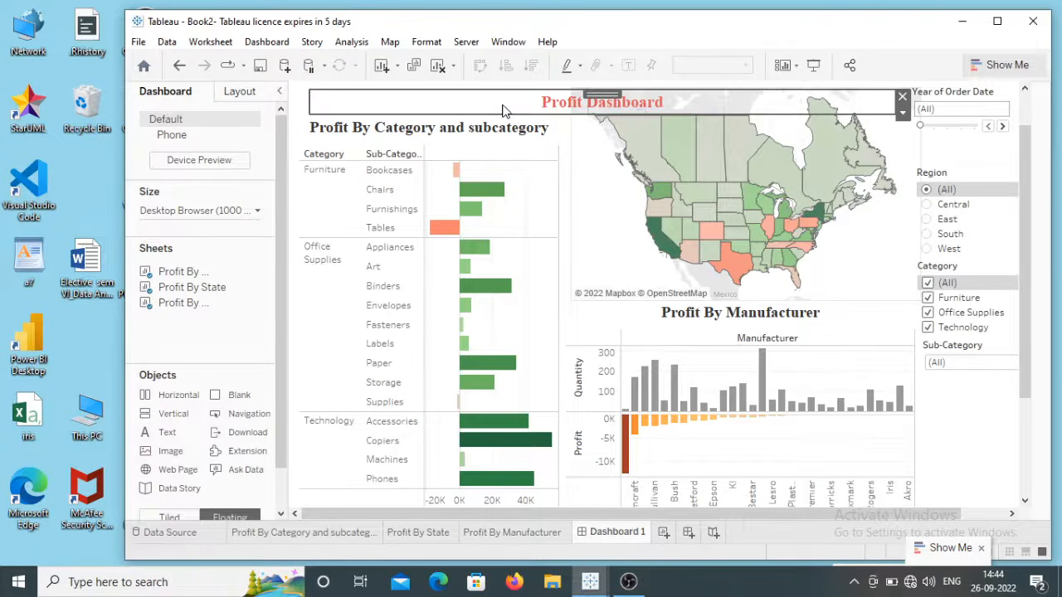
# Rename the Dashboard 1 sheet as "PRofit Dashboard"
pyautogui.doubleClick(617, 531)
pyautogui.write('PRofit')
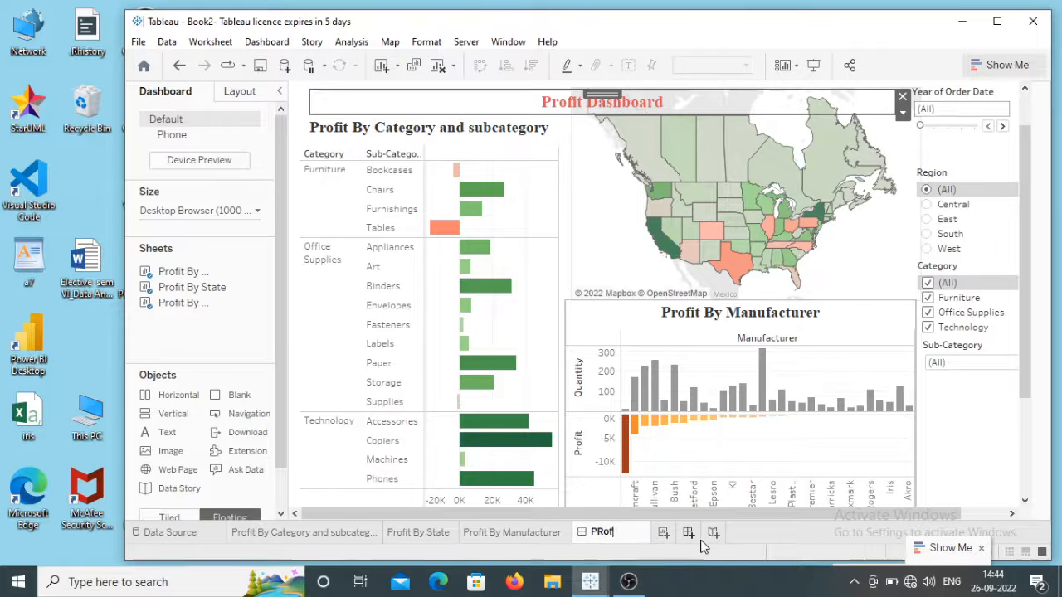
pyautogui.write('ashboard')
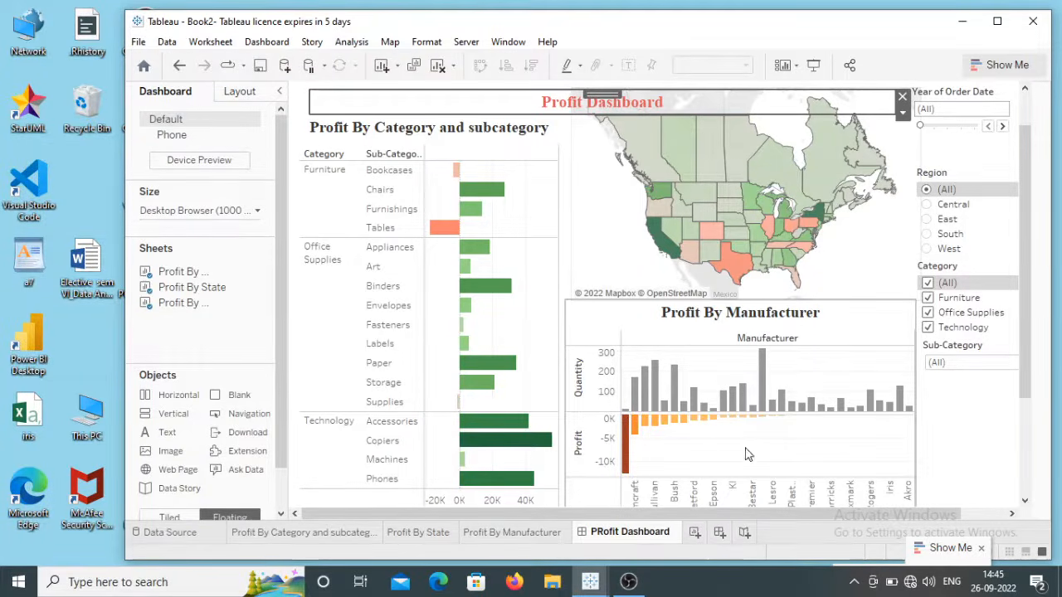
pyautogui.press('Return')
# Present the dashboard, inspect the profit of Tables, and filter the charts to 2019 and the Central region
pyautogui.click(813, 68)
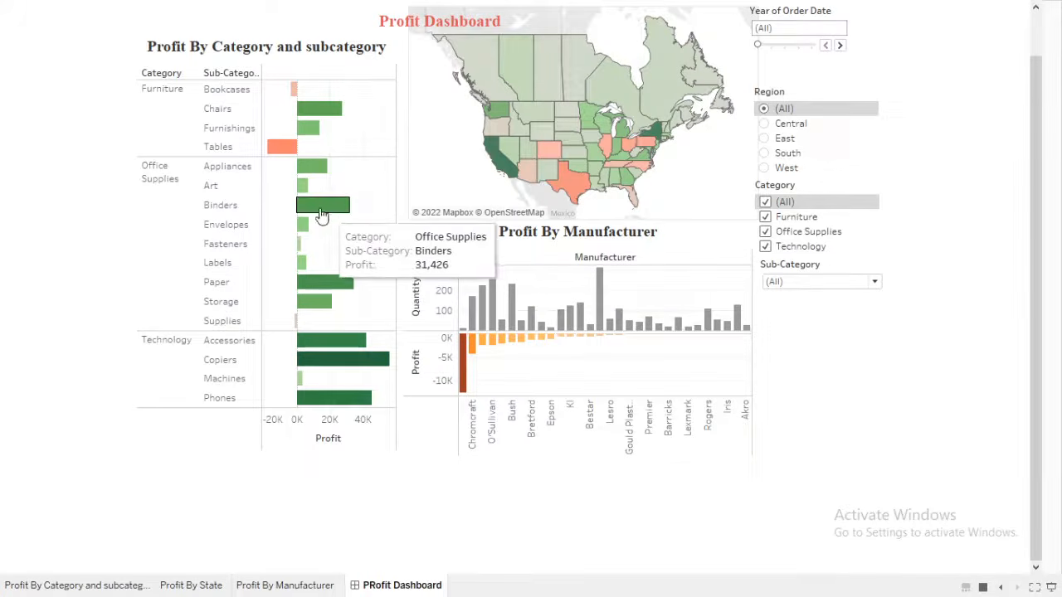
pyautogui.moveTo(276, 149)
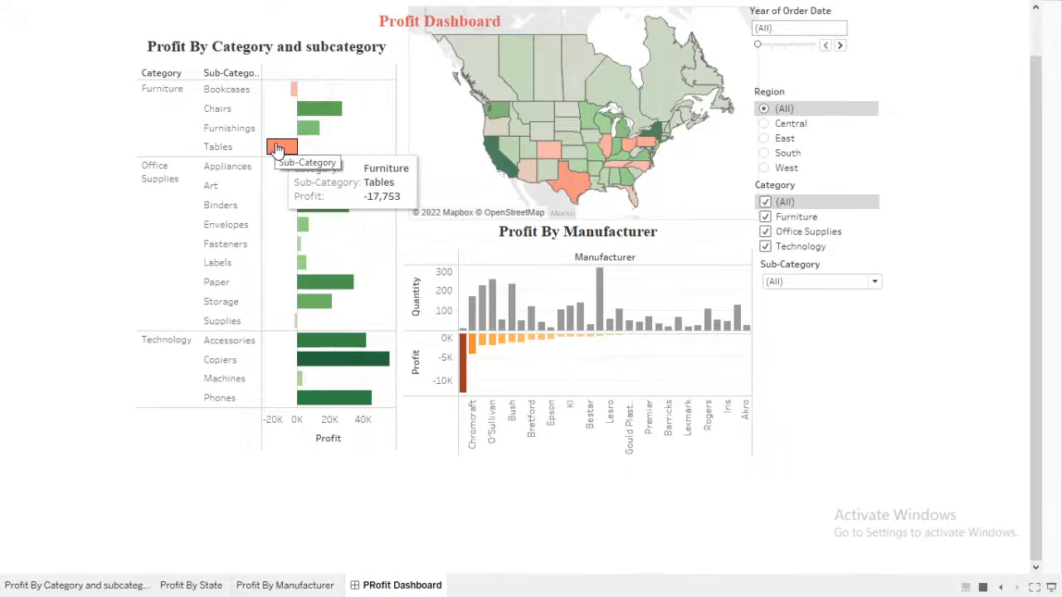
pyautogui.click(841, 47)
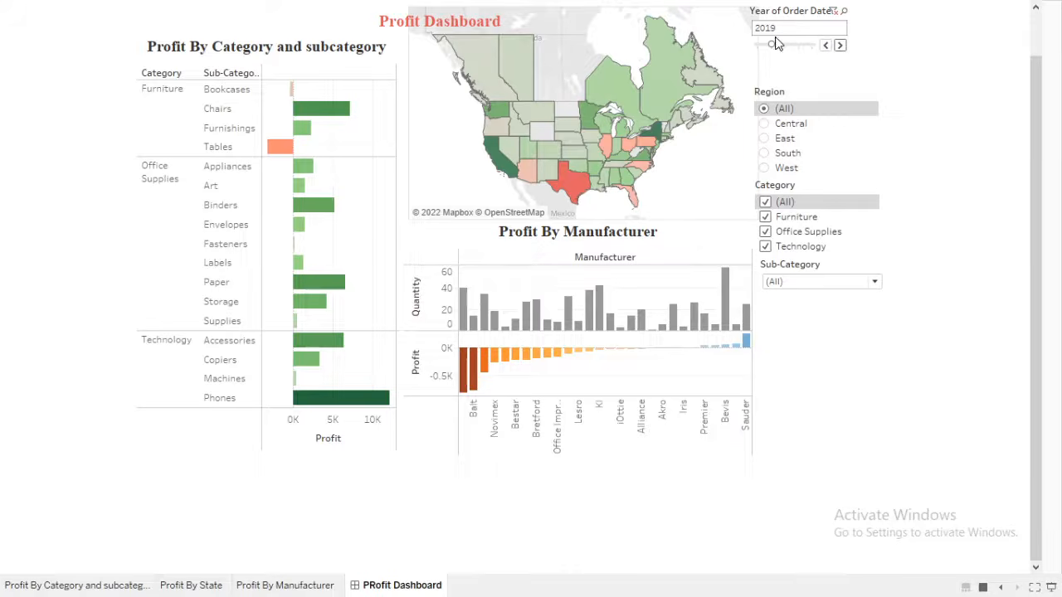
pyautogui.click(764, 125)
# Examine the Central region's profit details for Texas, Machines and Binders, plus the manufacturers' quantity and profit bars
pyautogui.moveTo(560, 172)
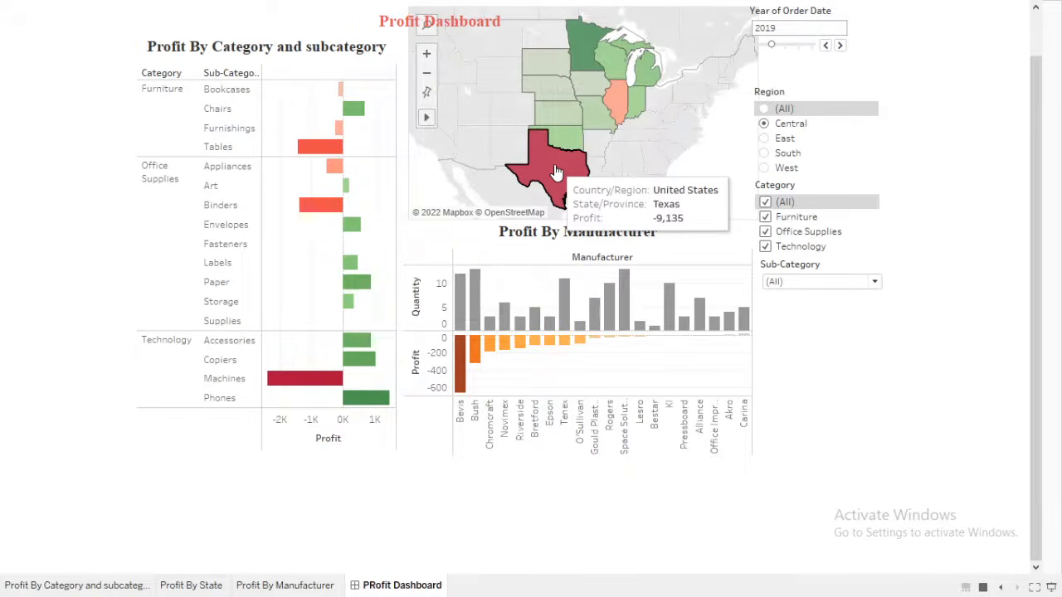
pyautogui.moveTo(276, 379)
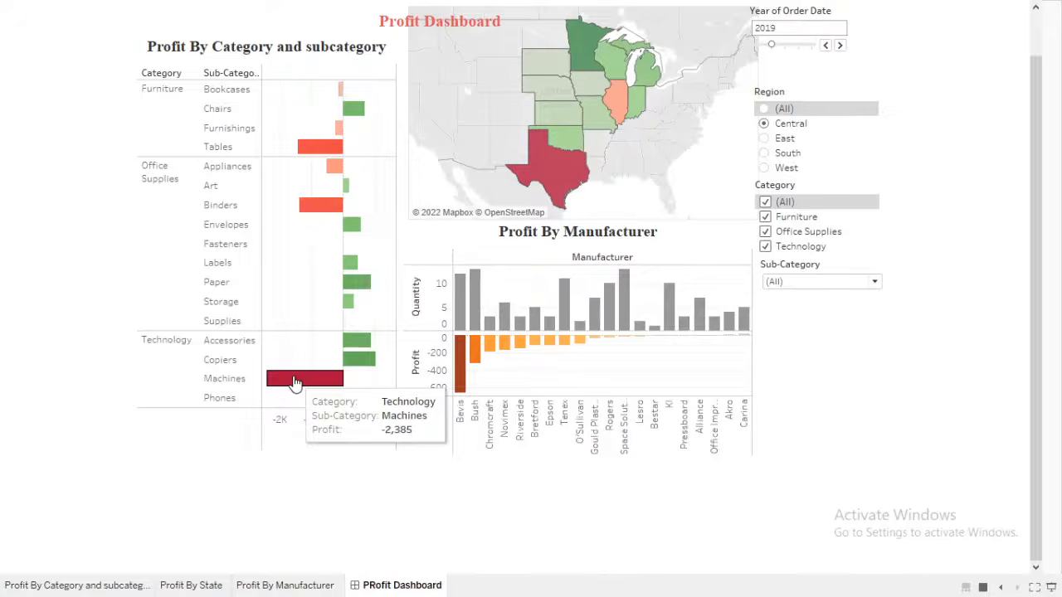
pyautogui.moveTo(316, 214)
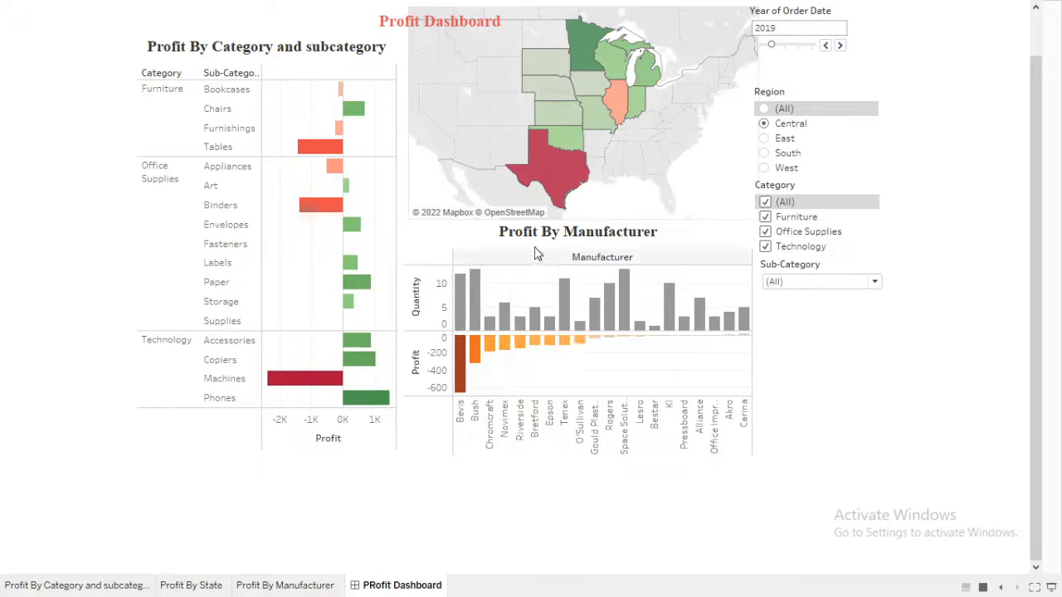
pyautogui.moveTo(477, 309)
pyautogui.moveTo(598, 319)
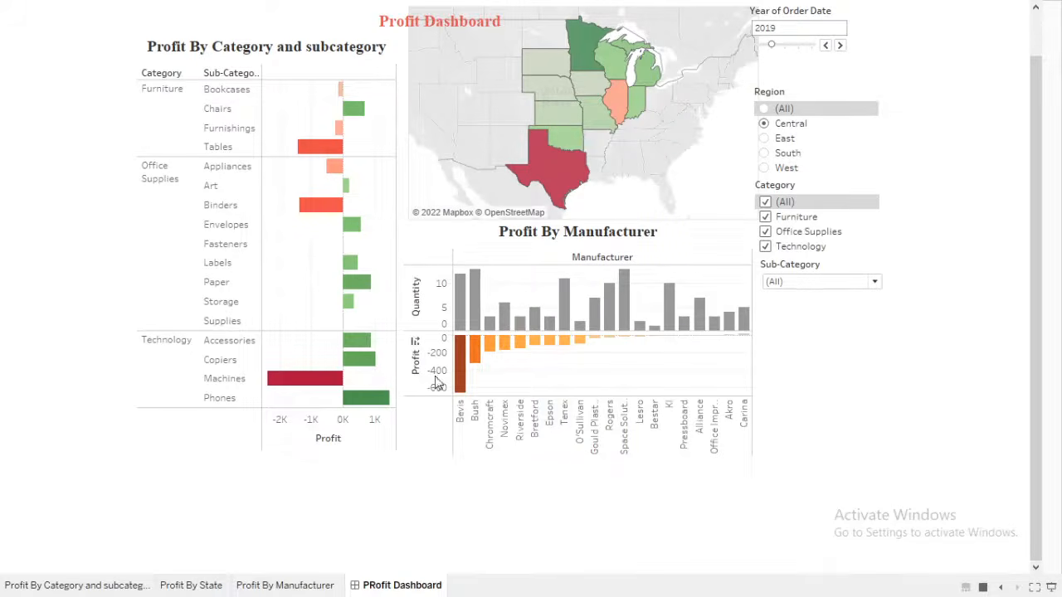
pyautogui.moveTo(460, 375)
# Switch the Region filter through East and South to West, comparing the charts for each region
pyautogui.click(765, 139)
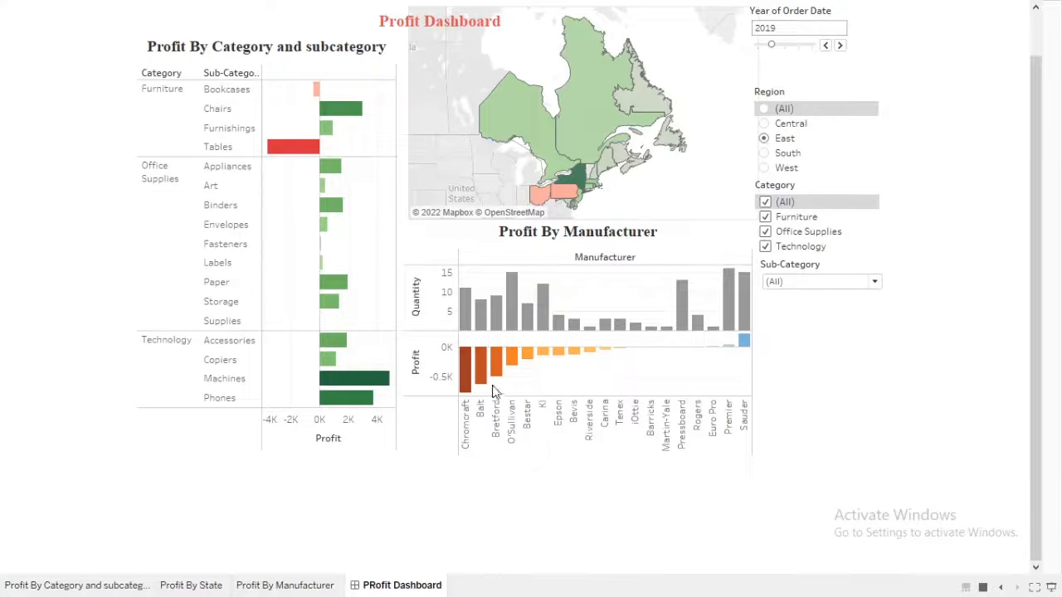
pyautogui.click(781, 158)
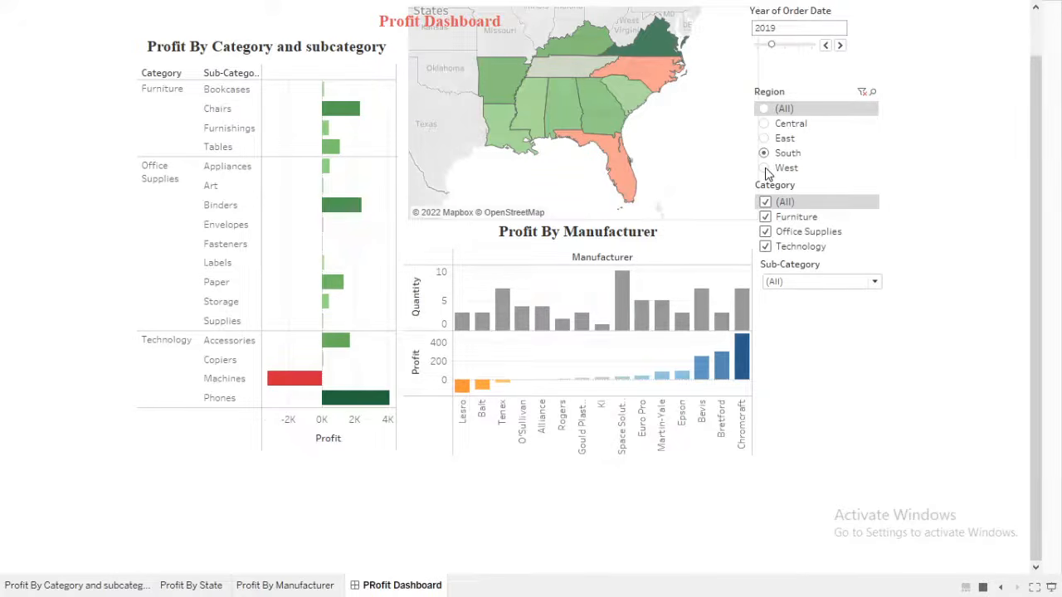
pyautogui.click(765, 168)
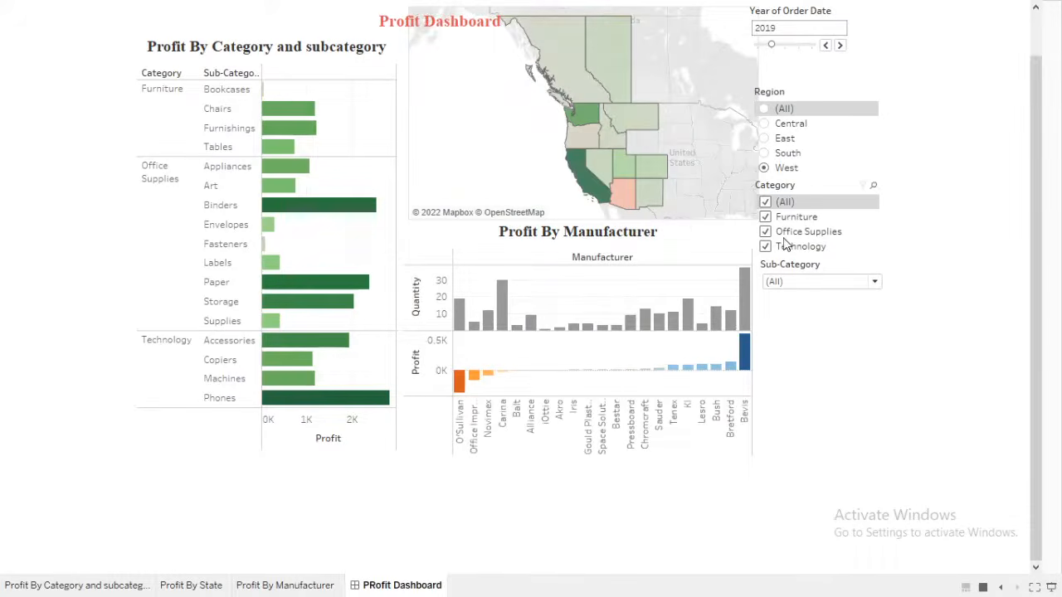
# Advance the Year of Order Date filter through 2020 and 2021 to 2022, and exit presentation mode
pyautogui.click(841, 47)
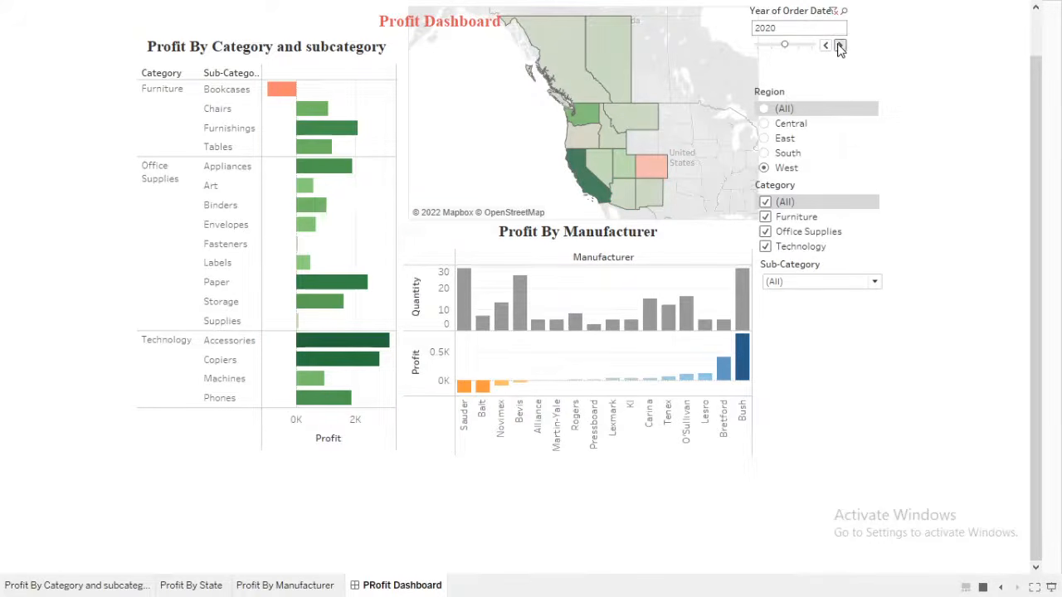
pyautogui.click(840, 46)
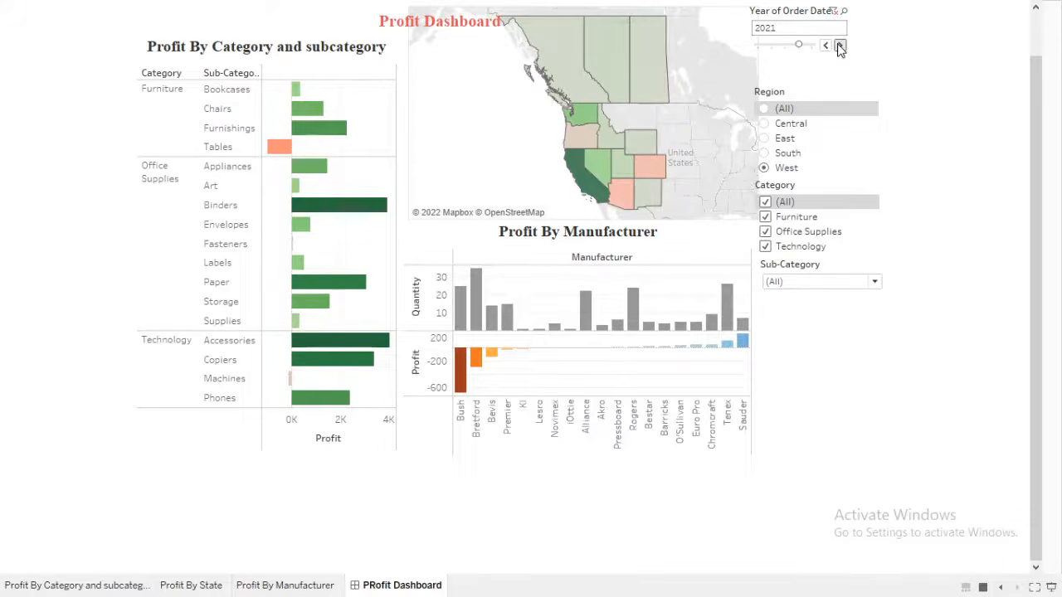
pyautogui.click(841, 47)
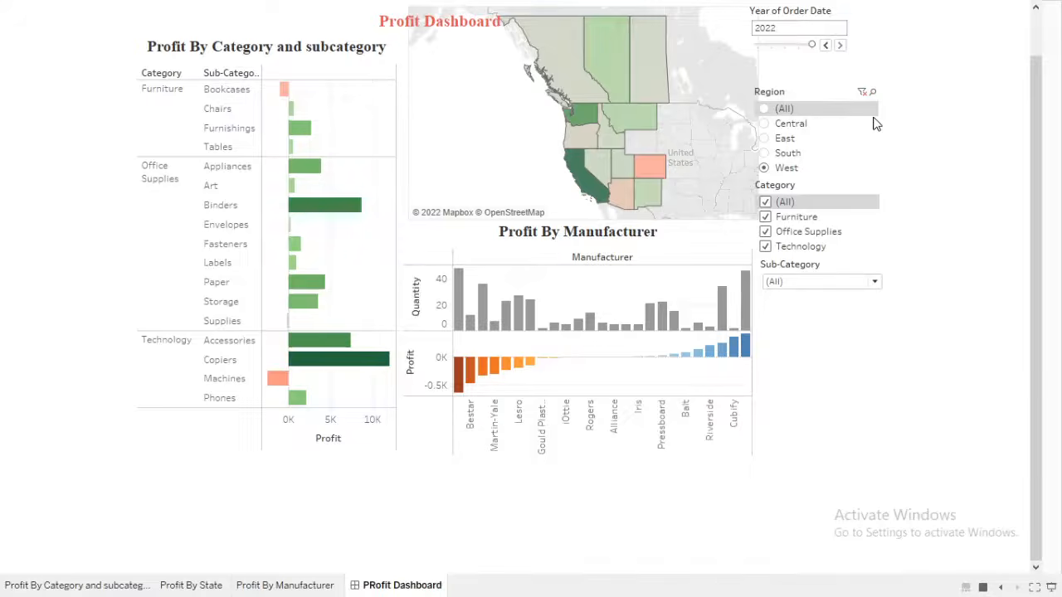
pyautogui.click(1051, 588)
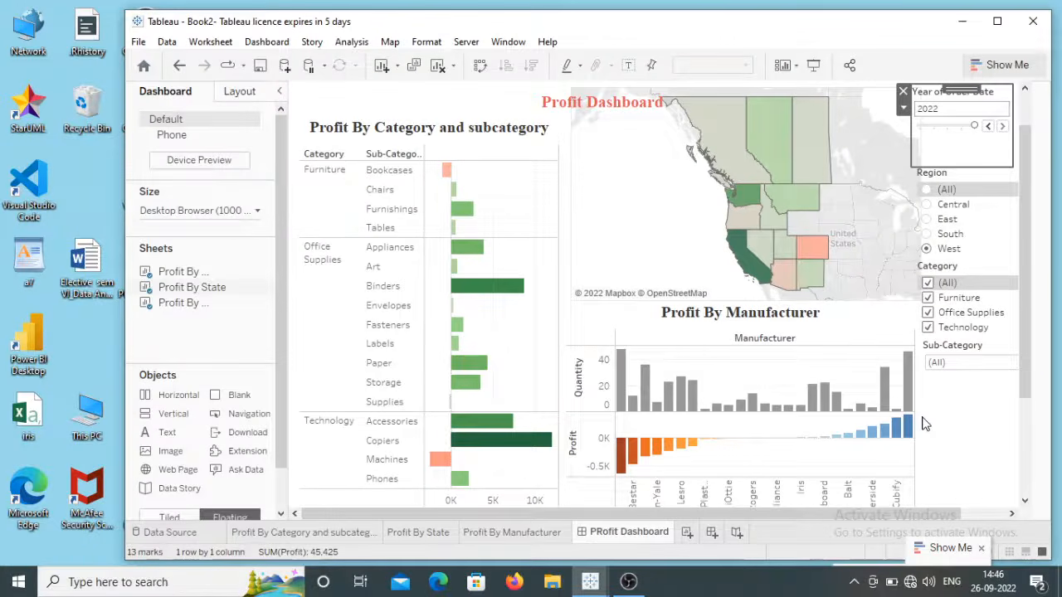